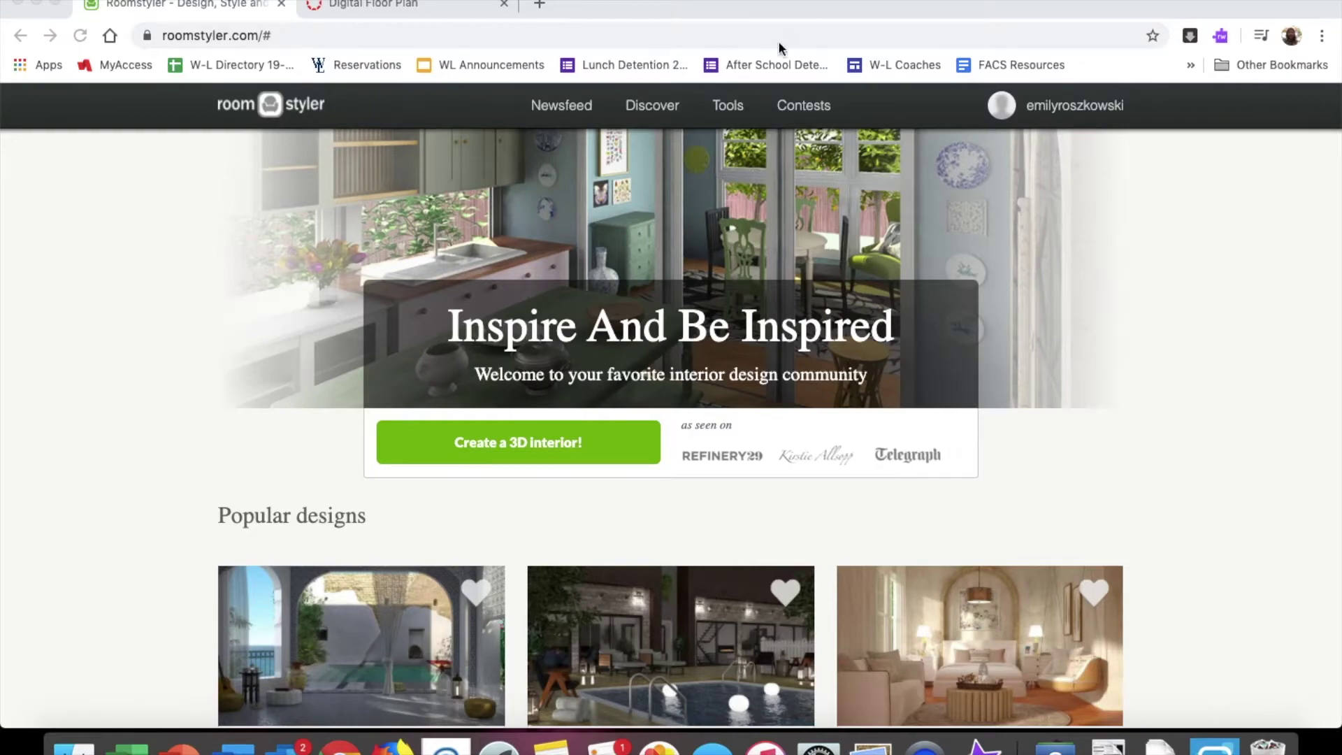
- Examine the room dimensions on the hand-drawn floor plan, then return to the Roomstyler site
{"action": "key", "text": "ctrl+Left"}
{"action": "key", "text": "ctrl+Right"}
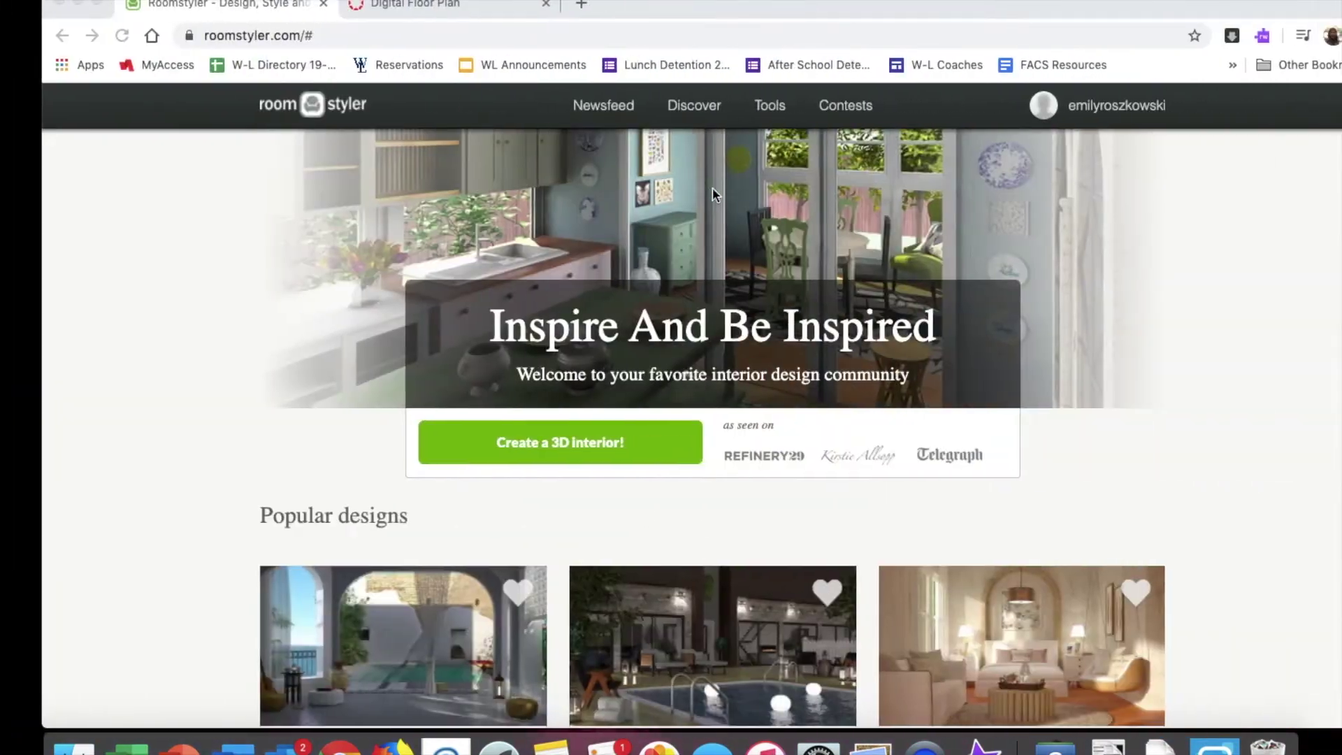
{"action": "key", "text": "ctrl+Left"}
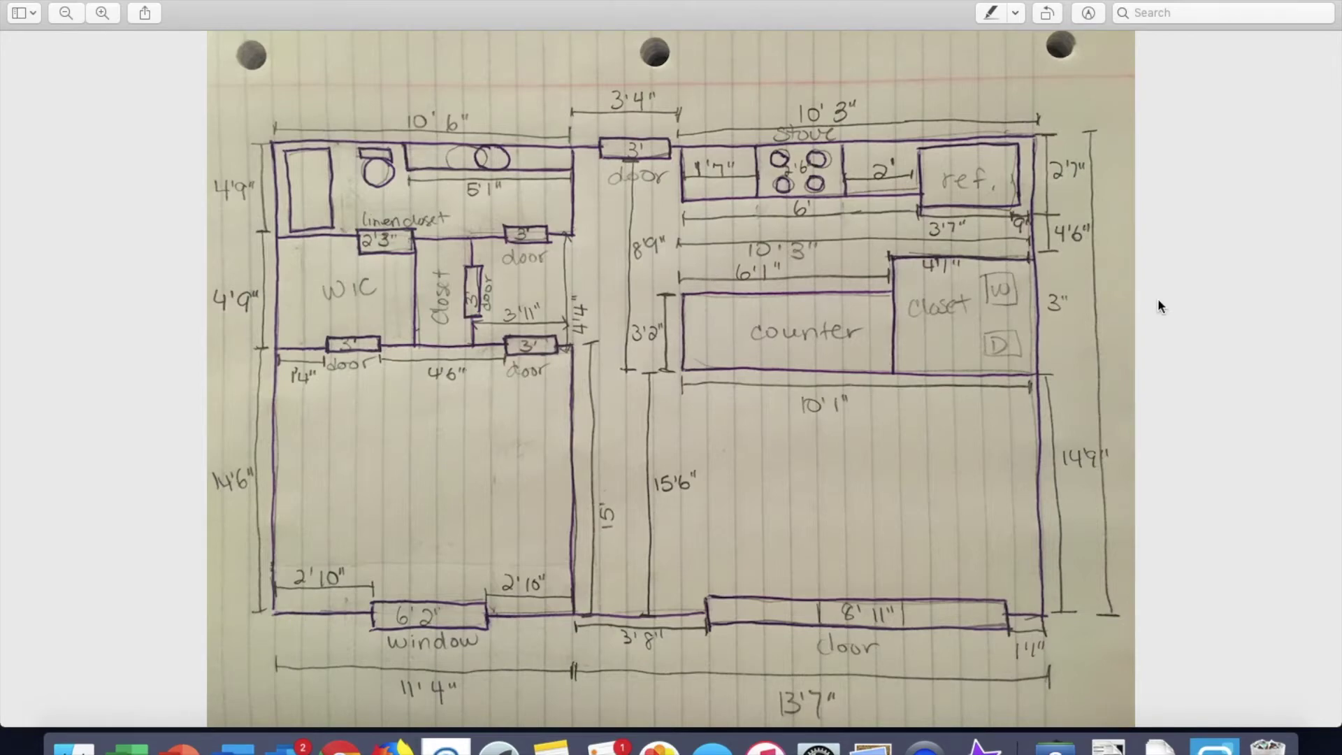
{"action": "key", "text": "super+Tab"}
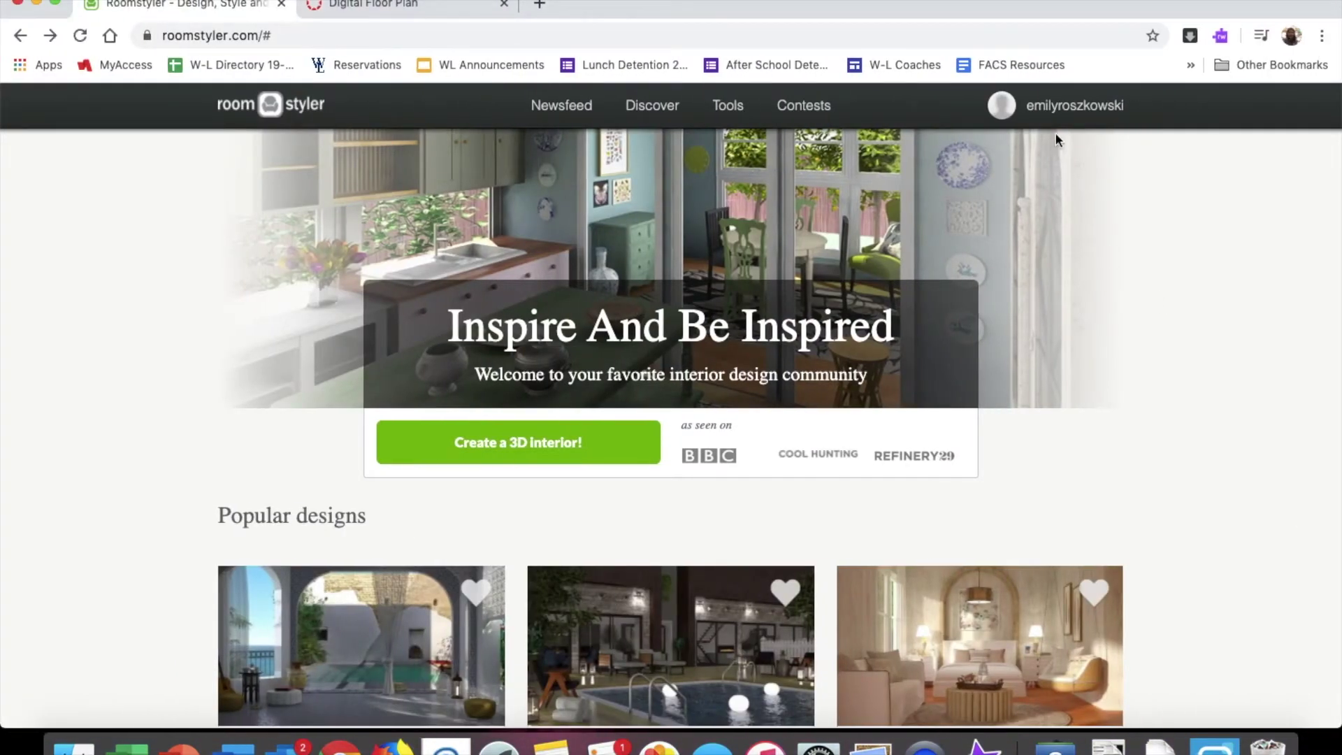
- Go to the account dashboard and start a new 3D room from scratch
{"action": "mouse_move", "coordinate": [1046, 114]}
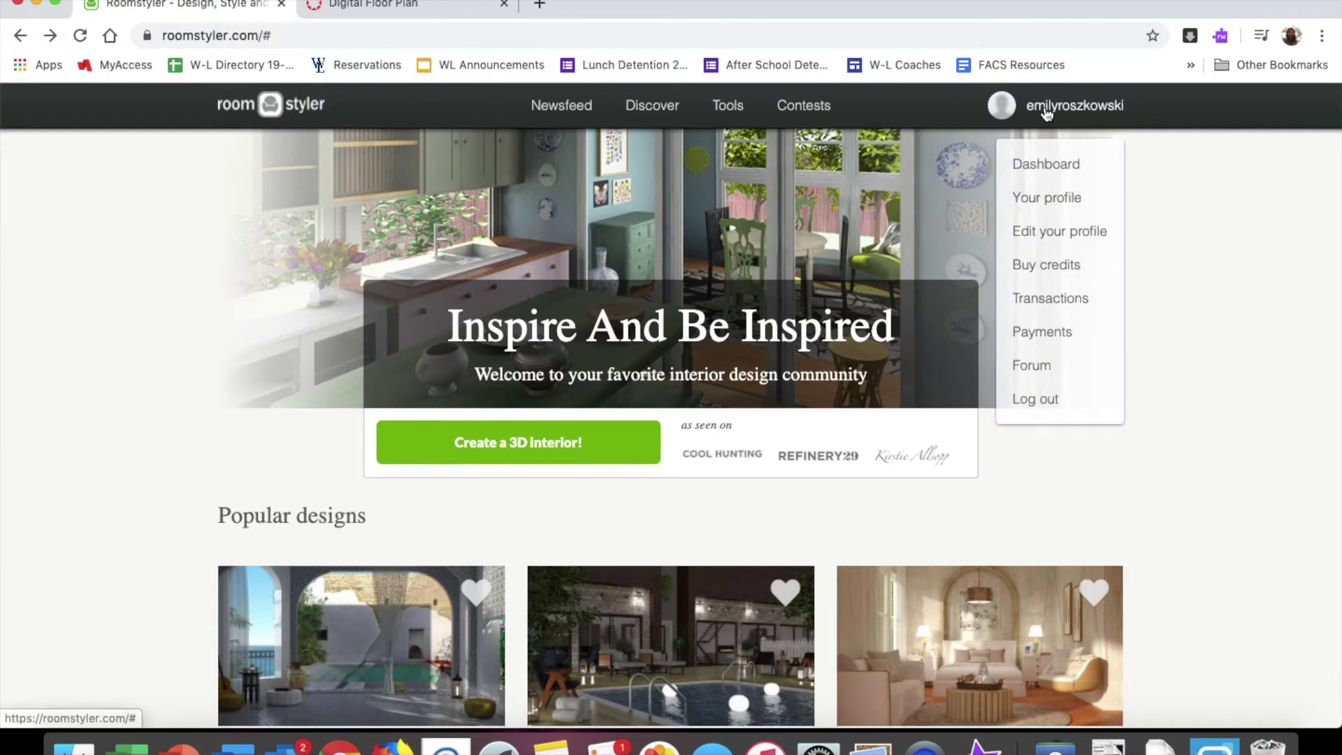
{"action": "left_click", "coordinate": [1043, 167]}
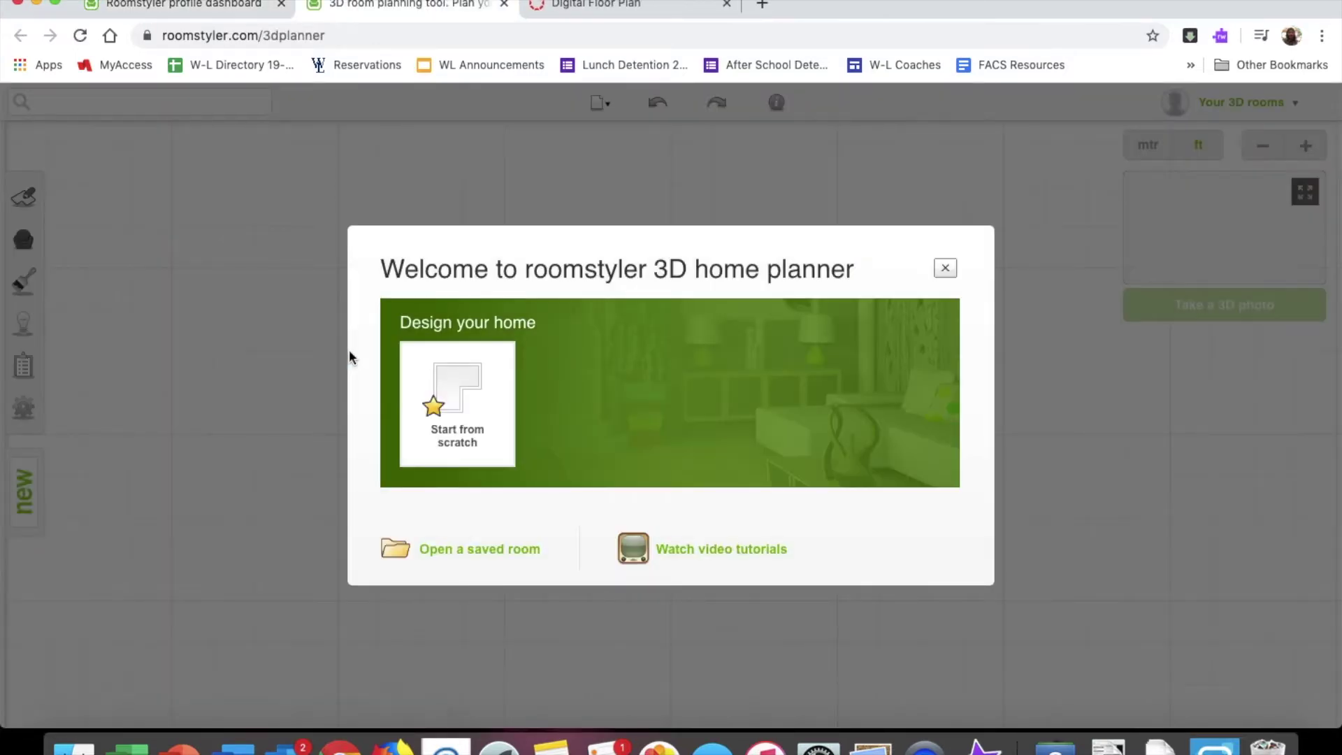
{"action": "left_click", "coordinate": [464, 400]}
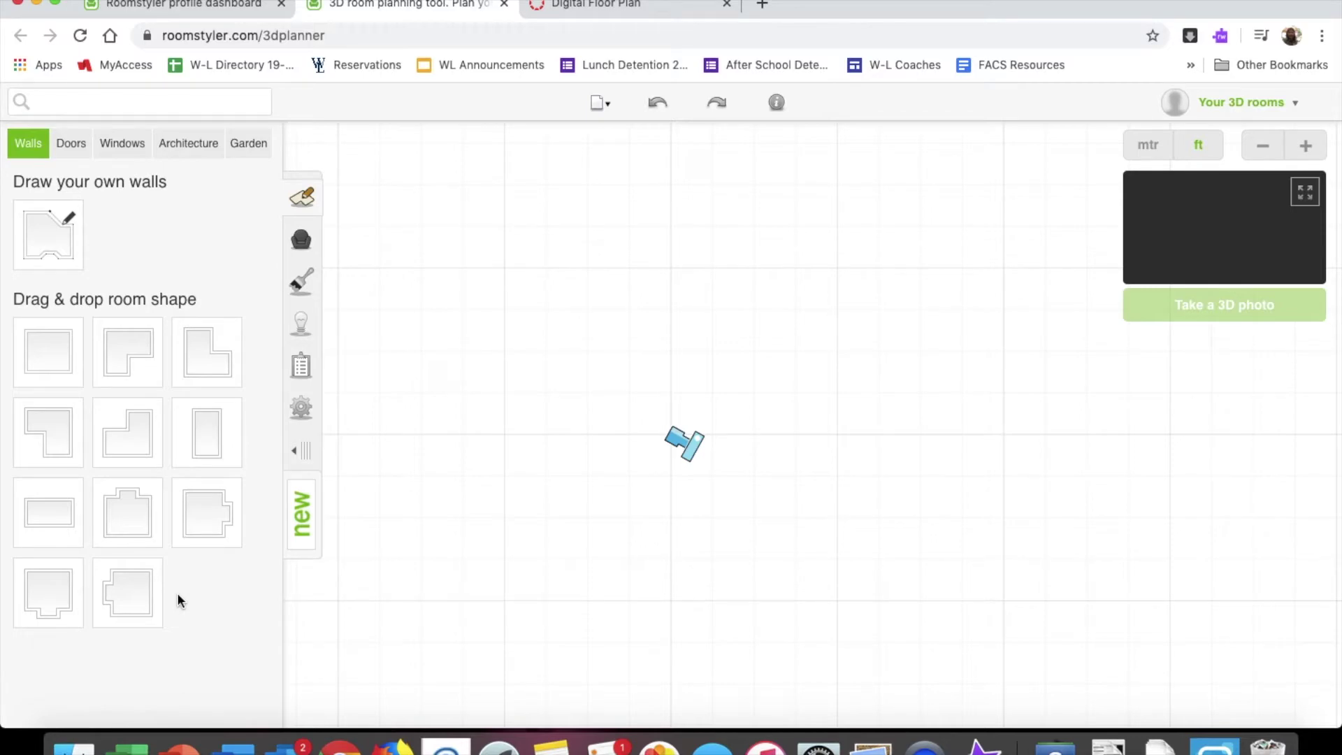
- Check the hand-drawn floor plan and place a square room, about 14'9" per side, on the grid
{"action": "key", "text": "ctrl+Left"}
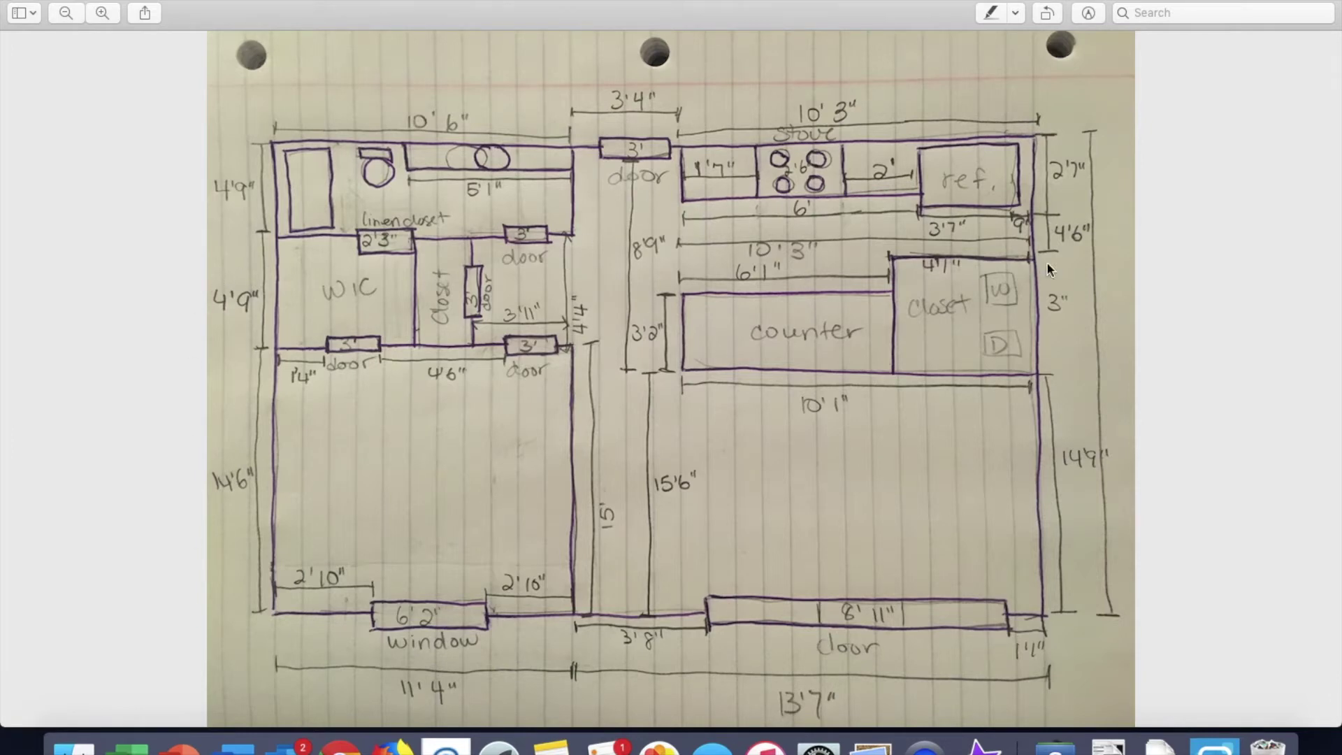
{"action": "key", "text": "ctrl+Right"}
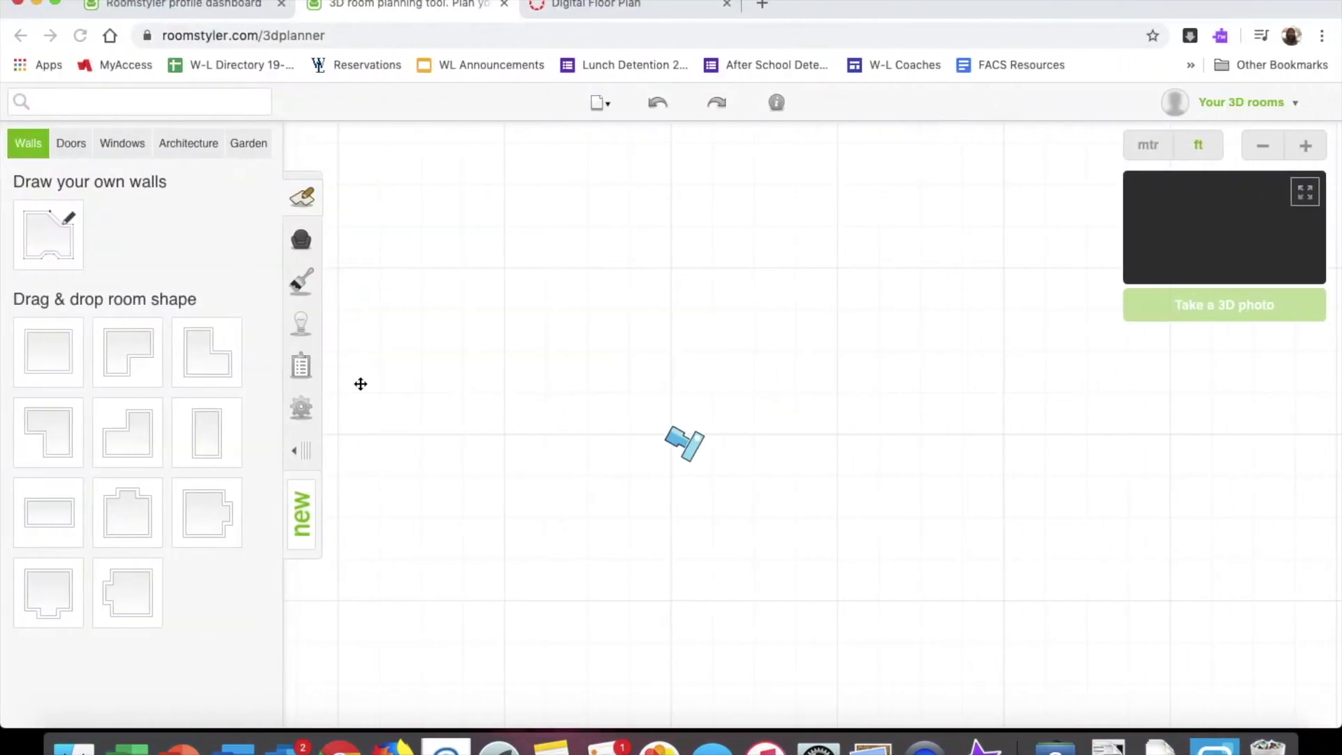
{"action": "left_click_drag", "start_coordinate": [40, 346], "coordinate": [768, 433]}
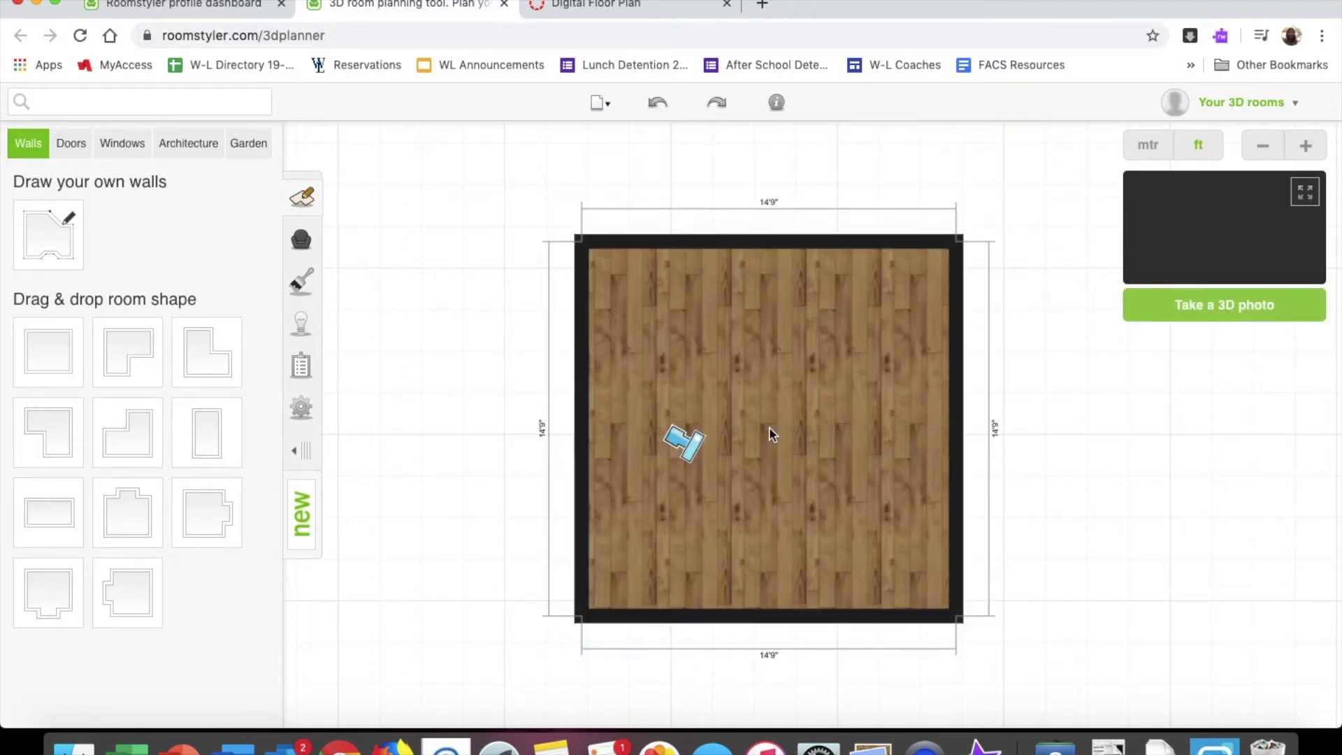
- Check the overall width on the hand-drawn plan and move the room's left and right walls outward to a width of 25'1"
{"action": "key", "text": "ctrl+Left"}
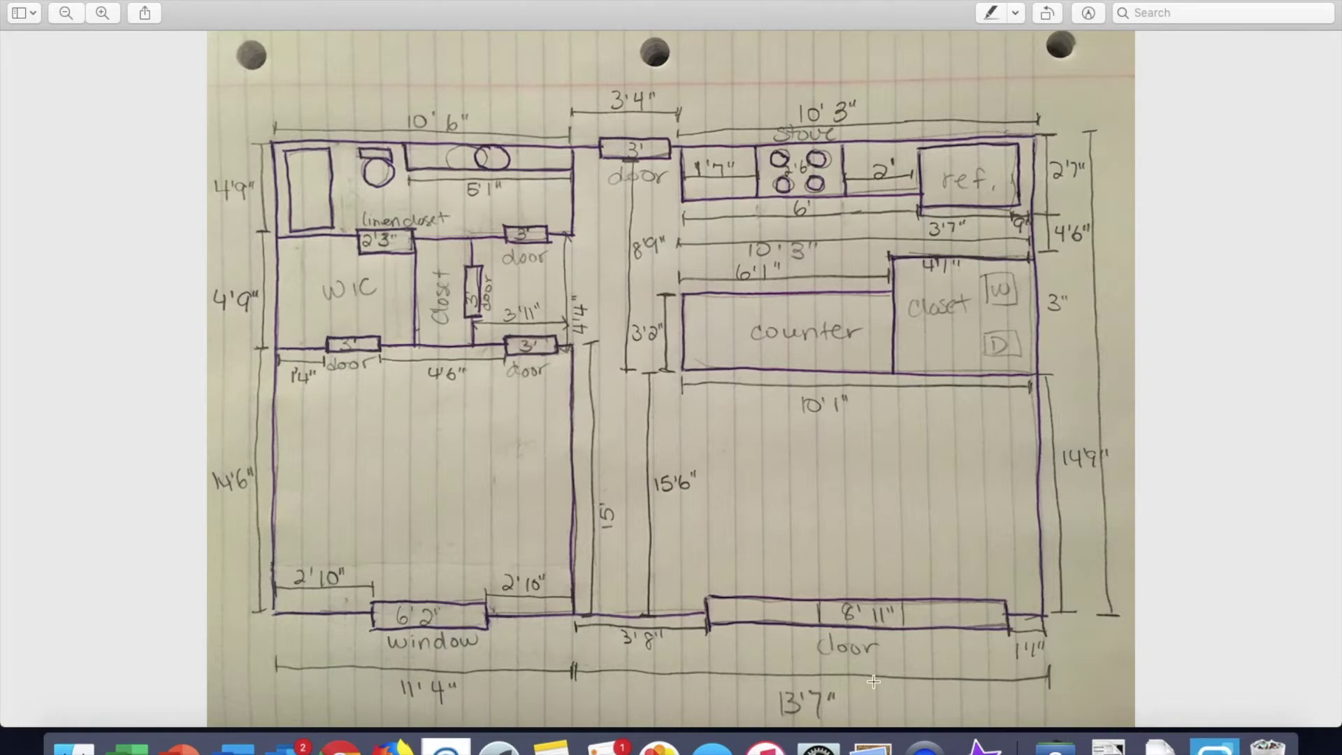
{"action": "key", "text": "ctrl+Right"}
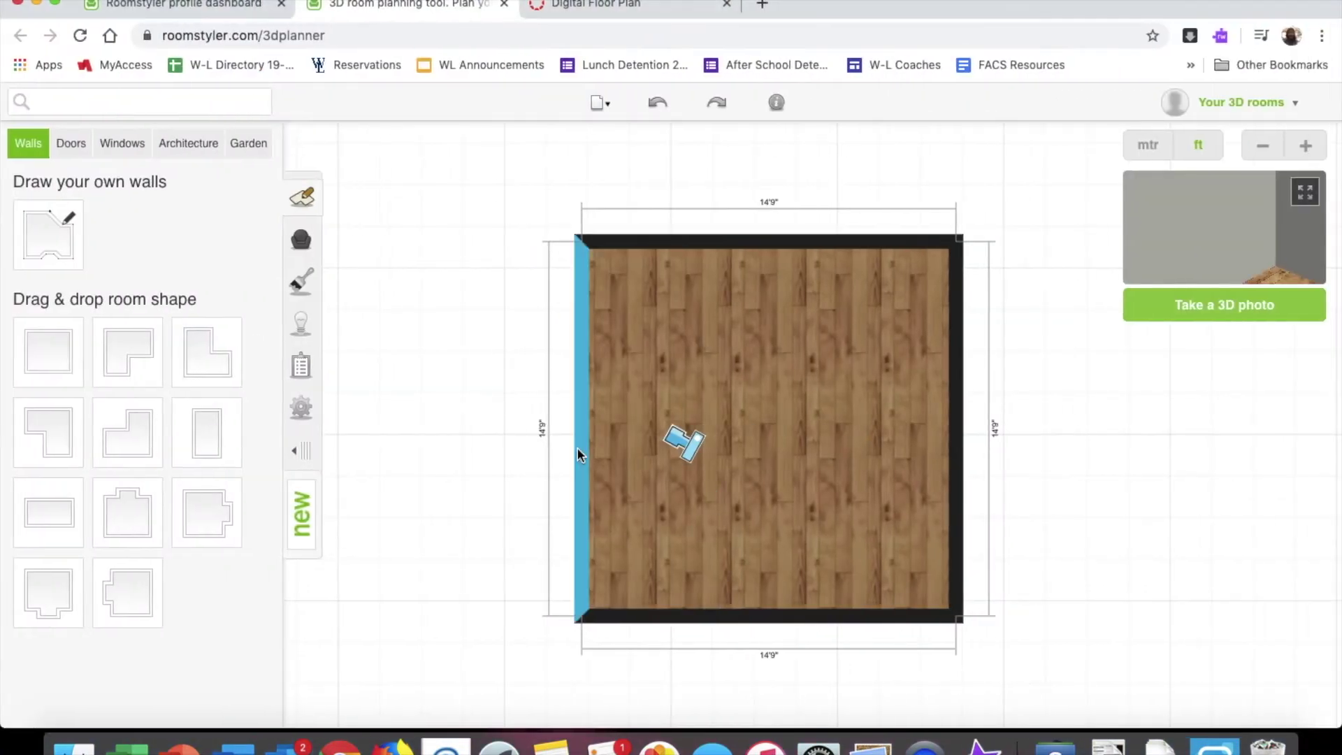
{"action": "left_click_drag", "start_coordinate": [578, 446], "coordinate": [427, 460]}
{"action": "left_click", "coordinate": [427, 460]}
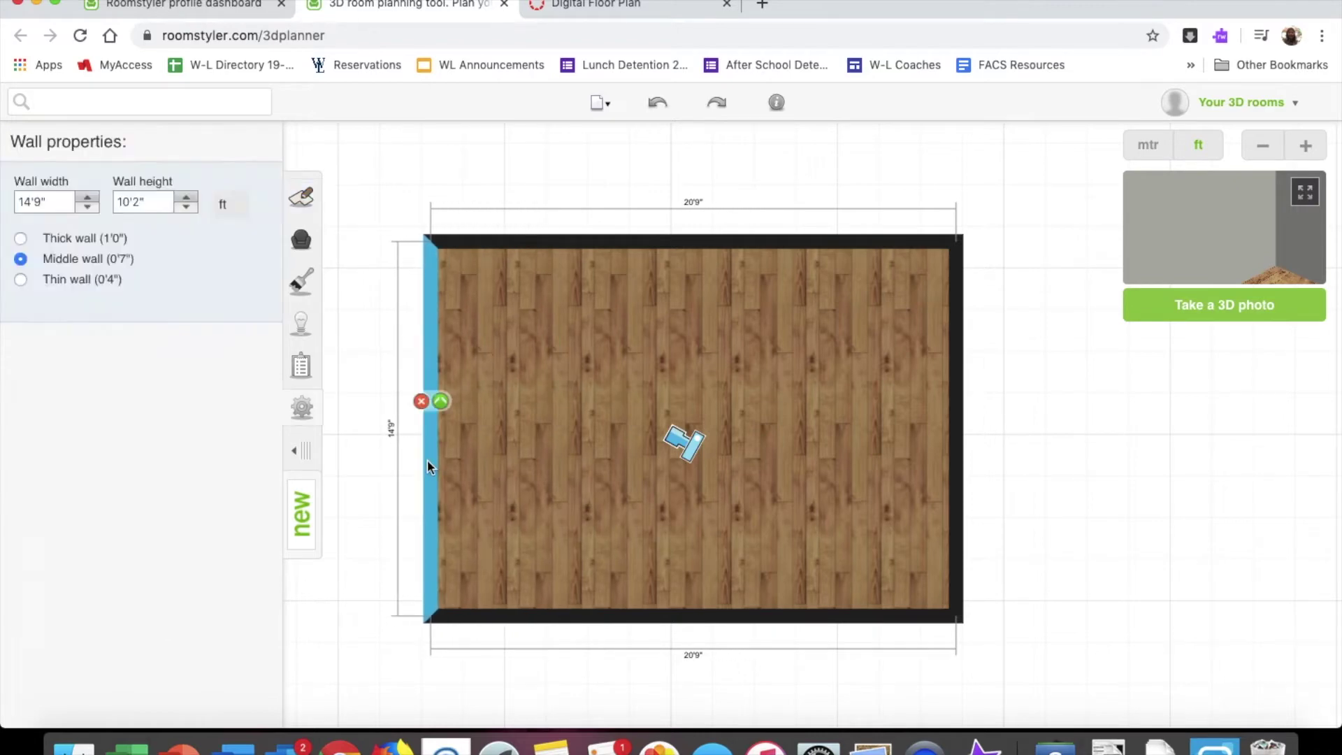
{"action": "mouse_move", "coordinate": [960, 453]}
{"action": "left_mouse_down"}
{"action": "mouse_move", "coordinate": [1111, 448]}
{"action": "mouse_move", "coordinate": [1070, 453]}
{"action": "left_mouse_up"}
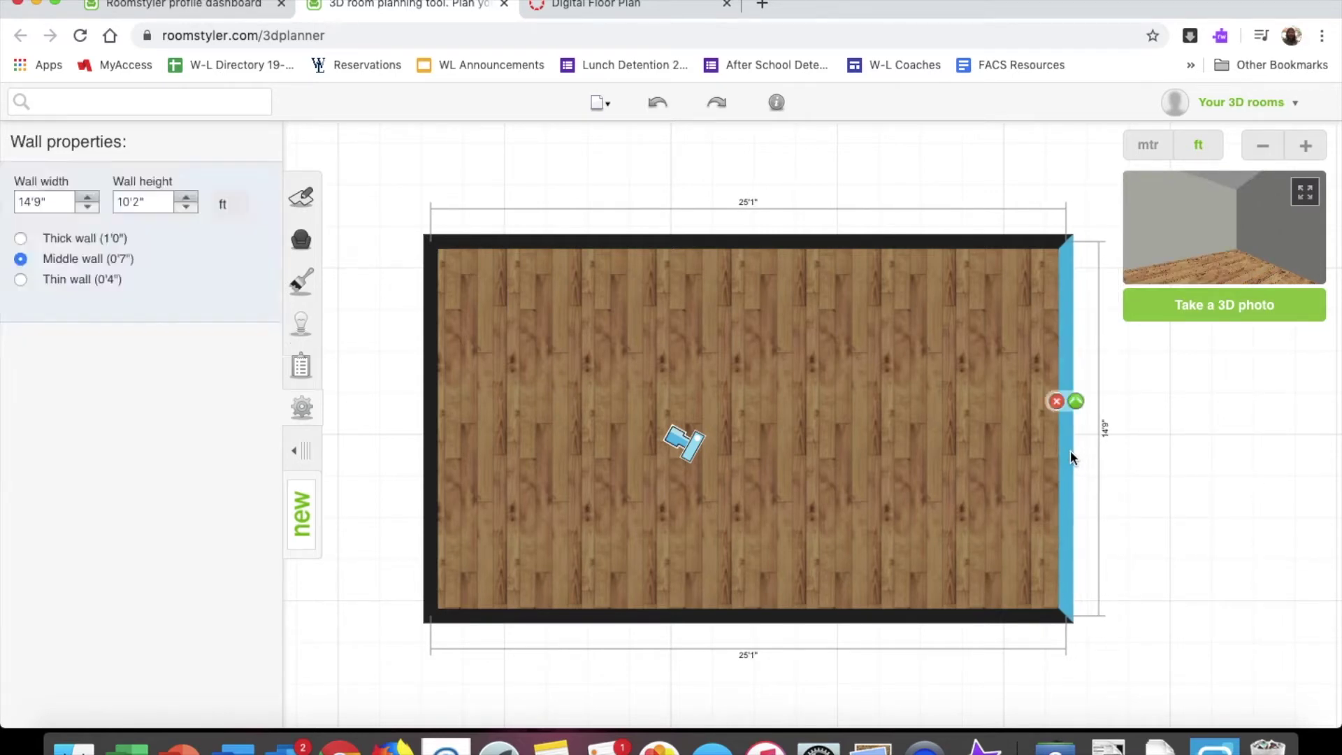
- Check the overall depth on the hand-drawn plan and move the room's upper and lower walls outward to a depth of 24'9"
{"action": "key", "text": "ctrl+Left"}
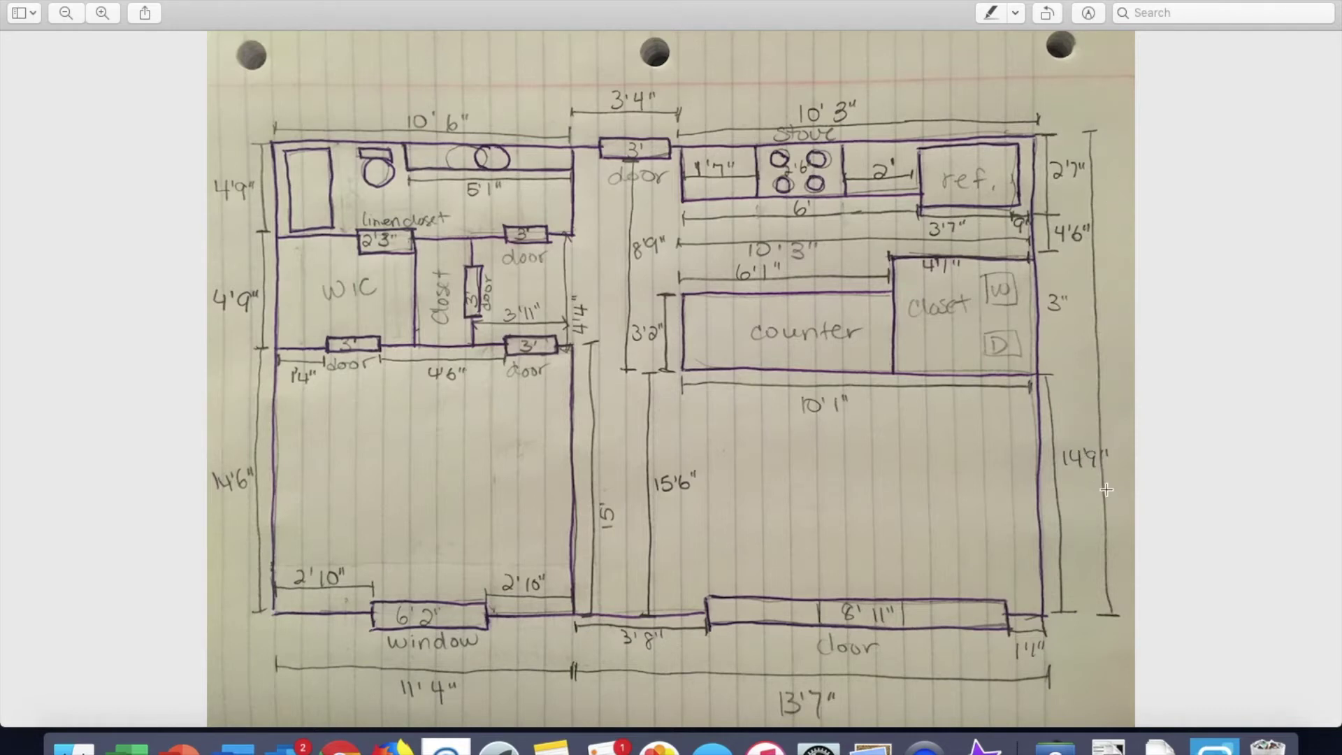
{"action": "key", "text": "ctrl+Right"}
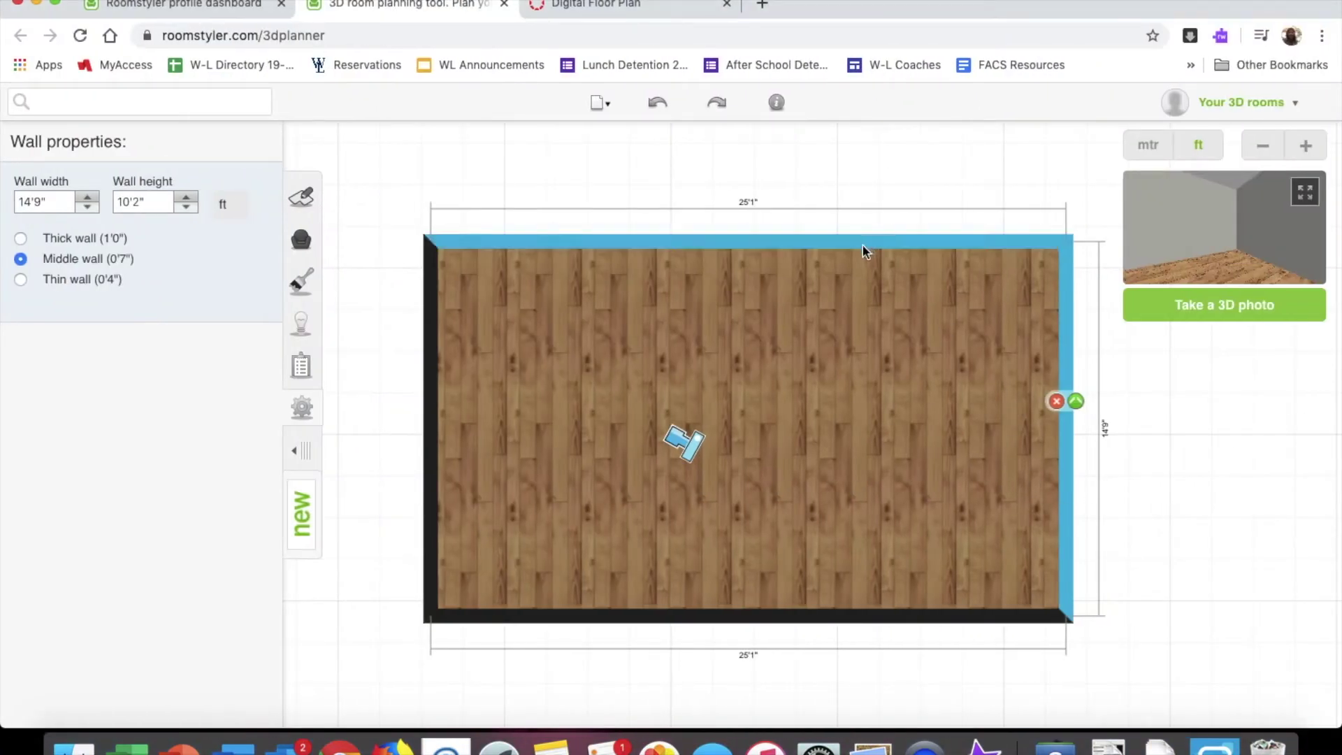
{"action": "left_click_drag", "start_coordinate": [863, 245], "coordinate": [871, 127]}
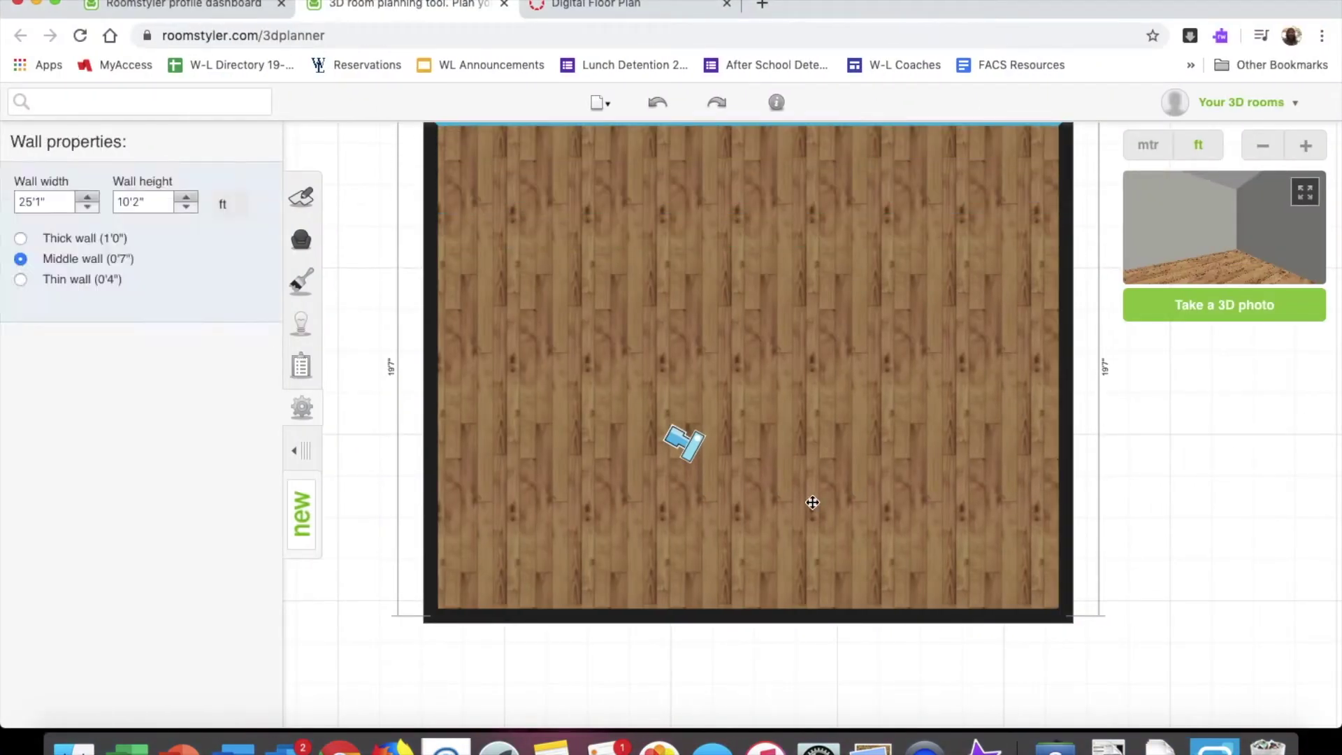
{"action": "left_click_drag", "start_coordinate": [794, 618], "coordinate": [789, 720]}
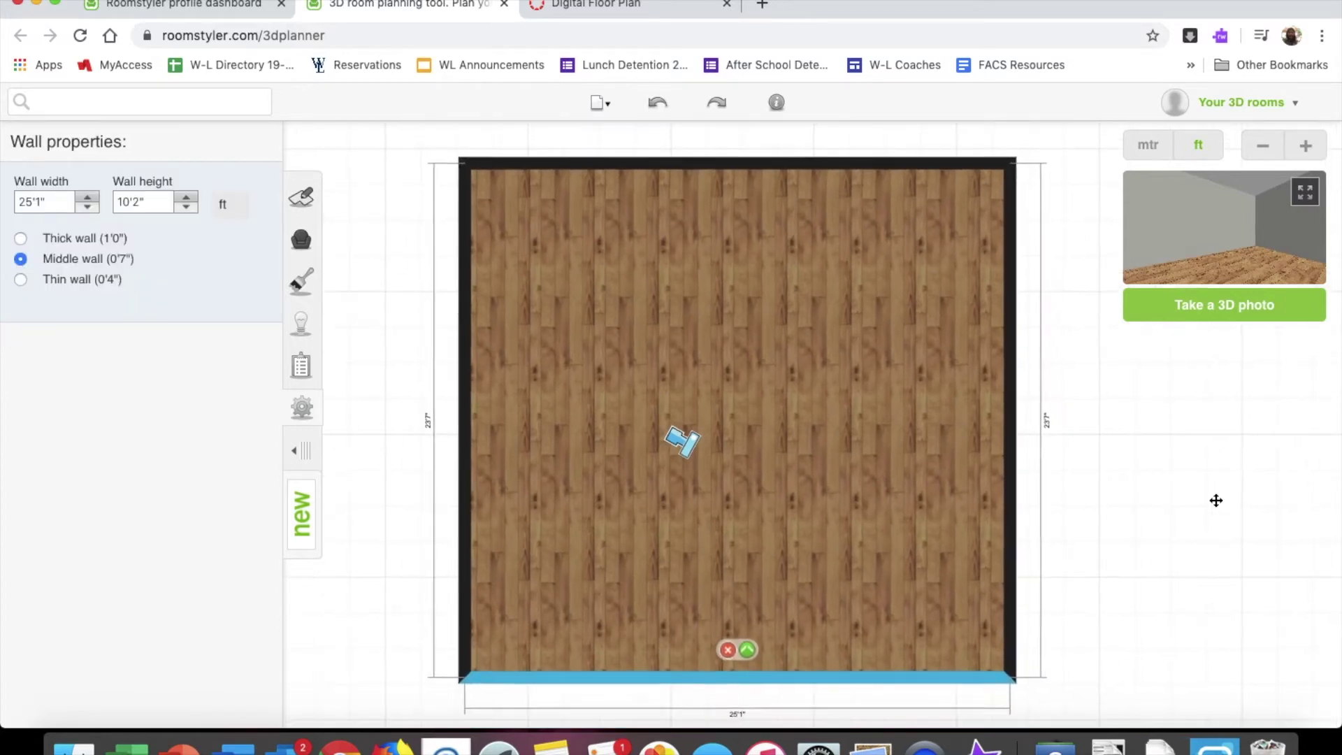
{"action": "left_click_drag", "start_coordinate": [809, 687], "coordinate": [810, 688]}
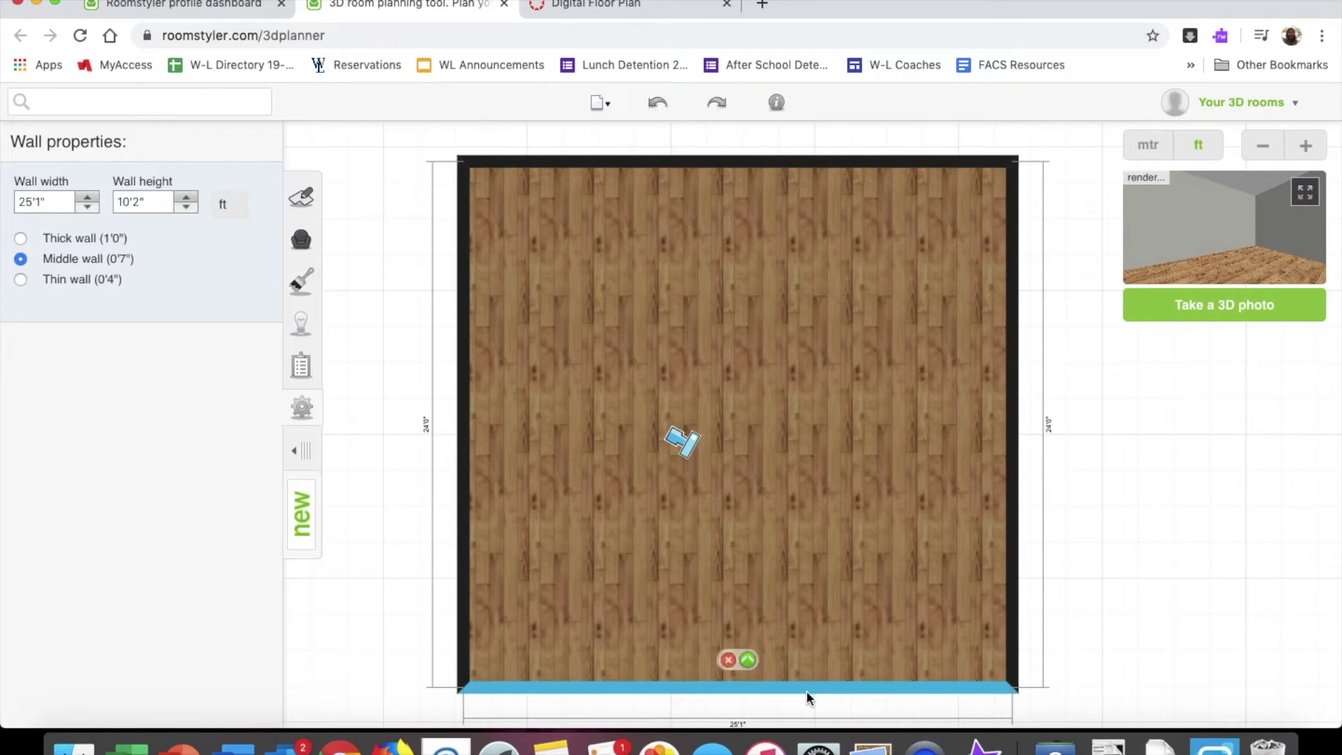
{"action": "left_click", "coordinate": [1012, 551]}
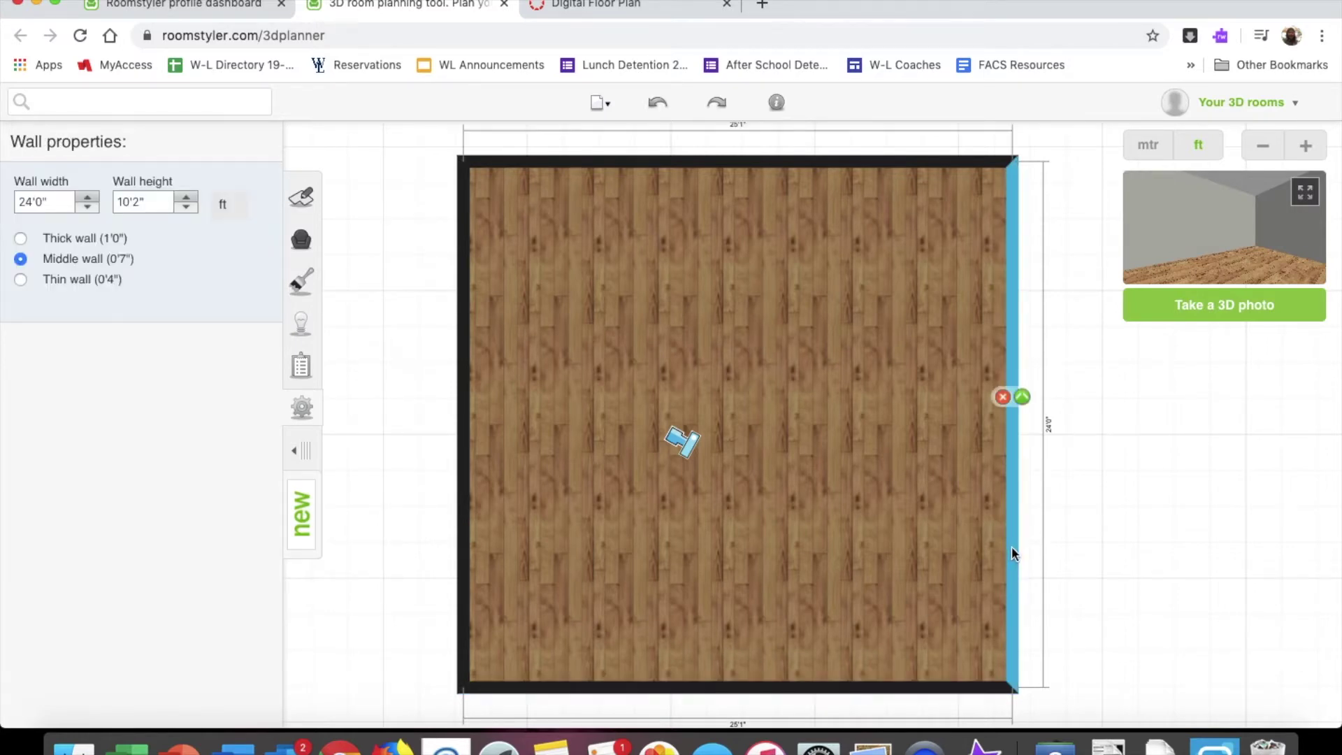
{"action": "left_click", "coordinate": [783, 686]}
{"action": "left_click_drag", "start_coordinate": [783, 686], "coordinate": [781, 706]}
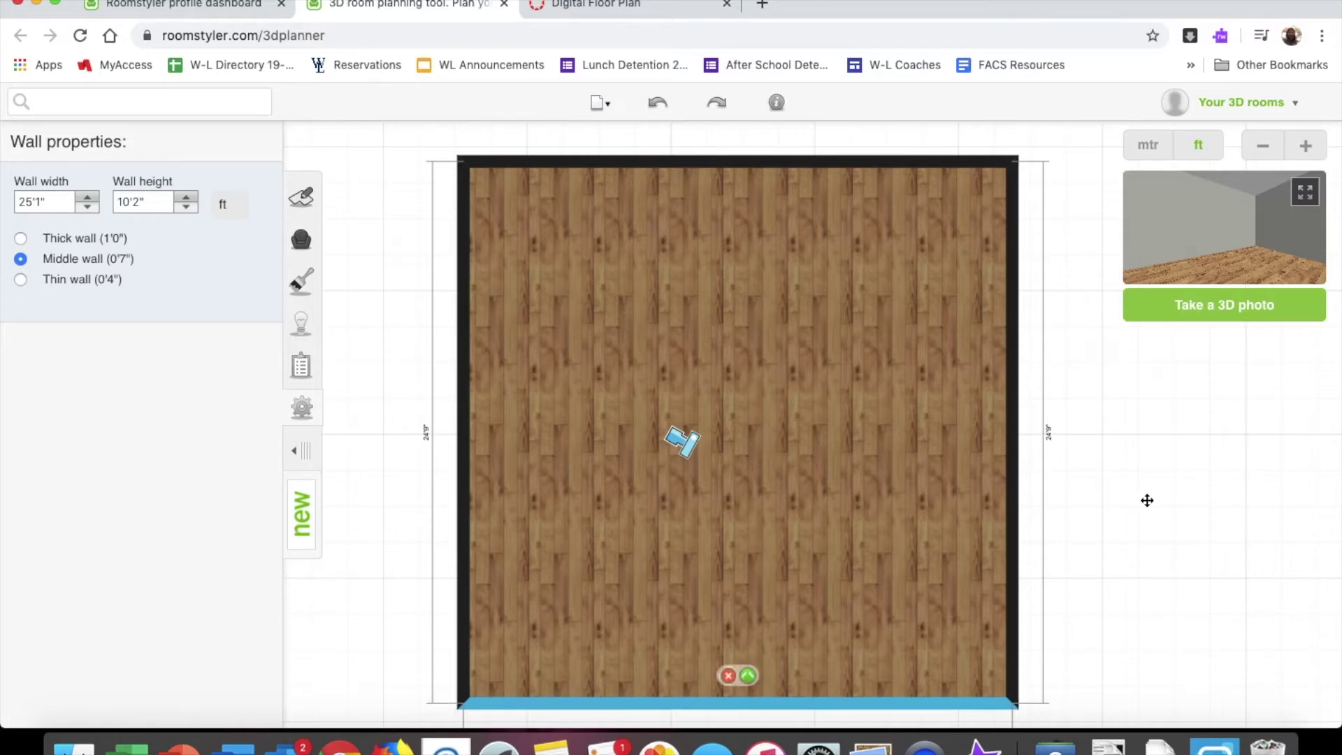
{"action": "left_click", "coordinate": [1145, 497]}
{"action": "mouse_move", "coordinate": [1146, 498]}
{"action": "left_mouse_down"}
{"action": "mouse_move", "coordinate": [1160, 475]}
{"action": "mouse_move", "coordinate": [1169, 489]}
{"action": "left_mouse_up"}
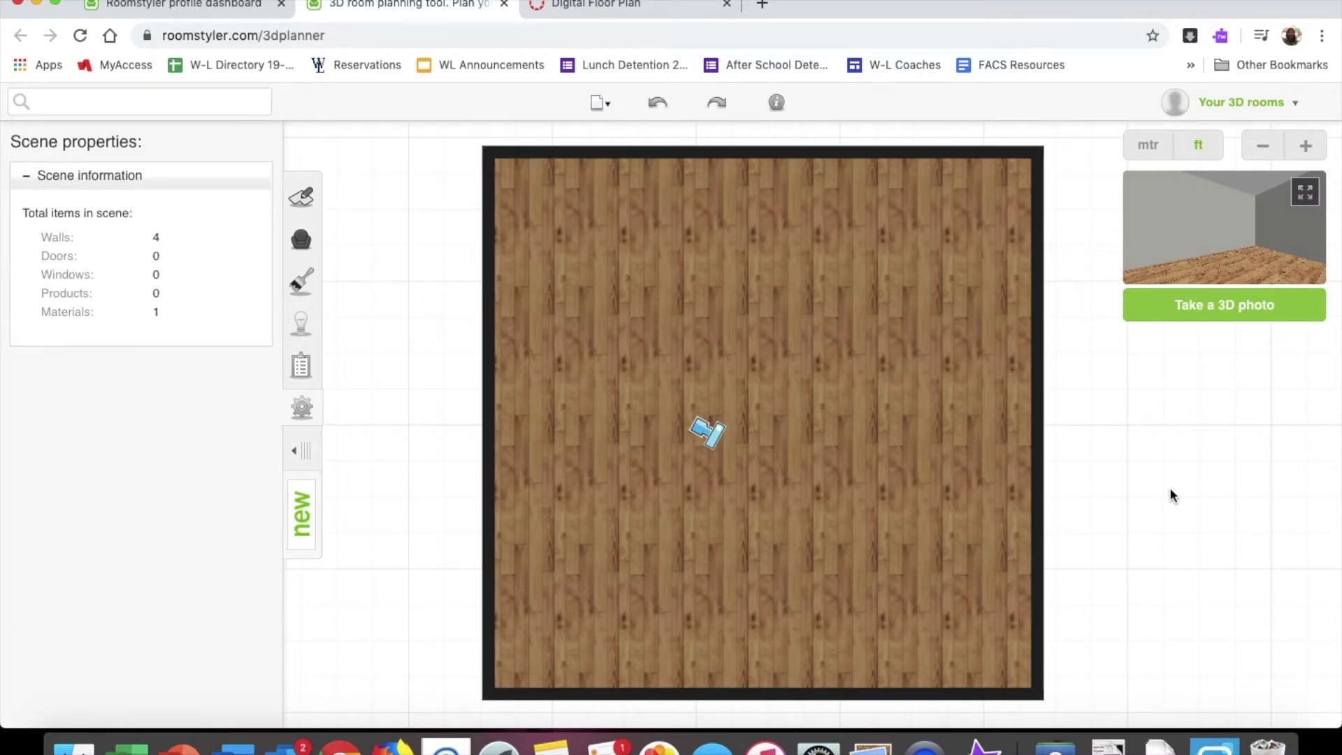
{"action": "left_click", "coordinate": [1263, 146]}
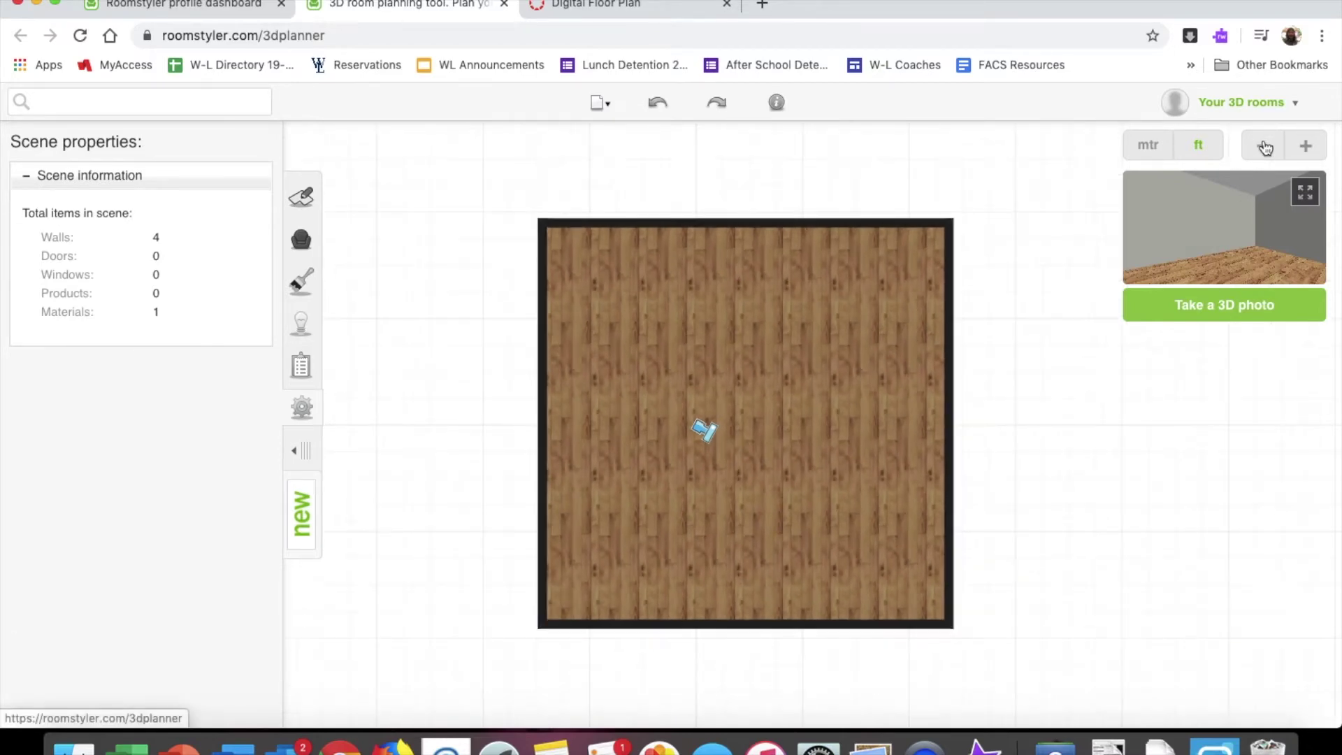
{"action": "left_click", "coordinate": [1263, 146]}
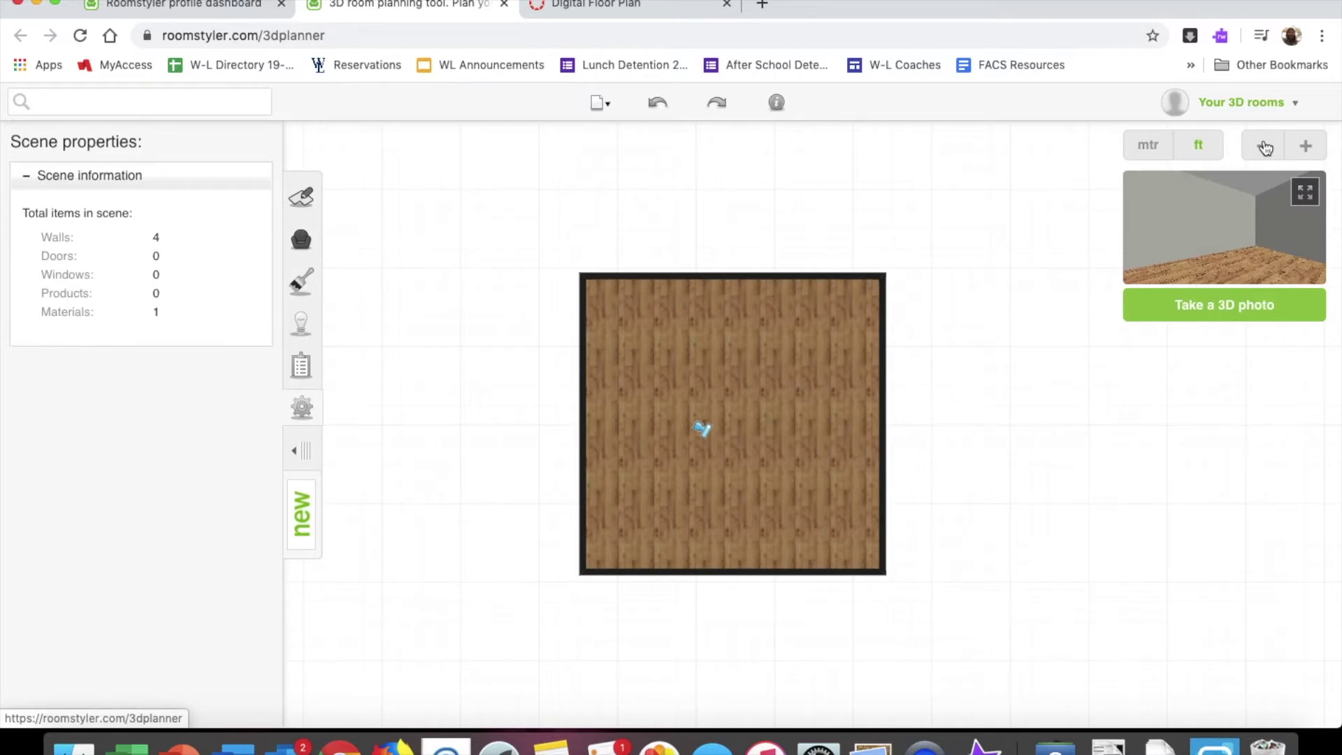
{"action": "left_click", "coordinate": [1308, 145]}
{"action": "left_click", "coordinate": [1310, 146]}
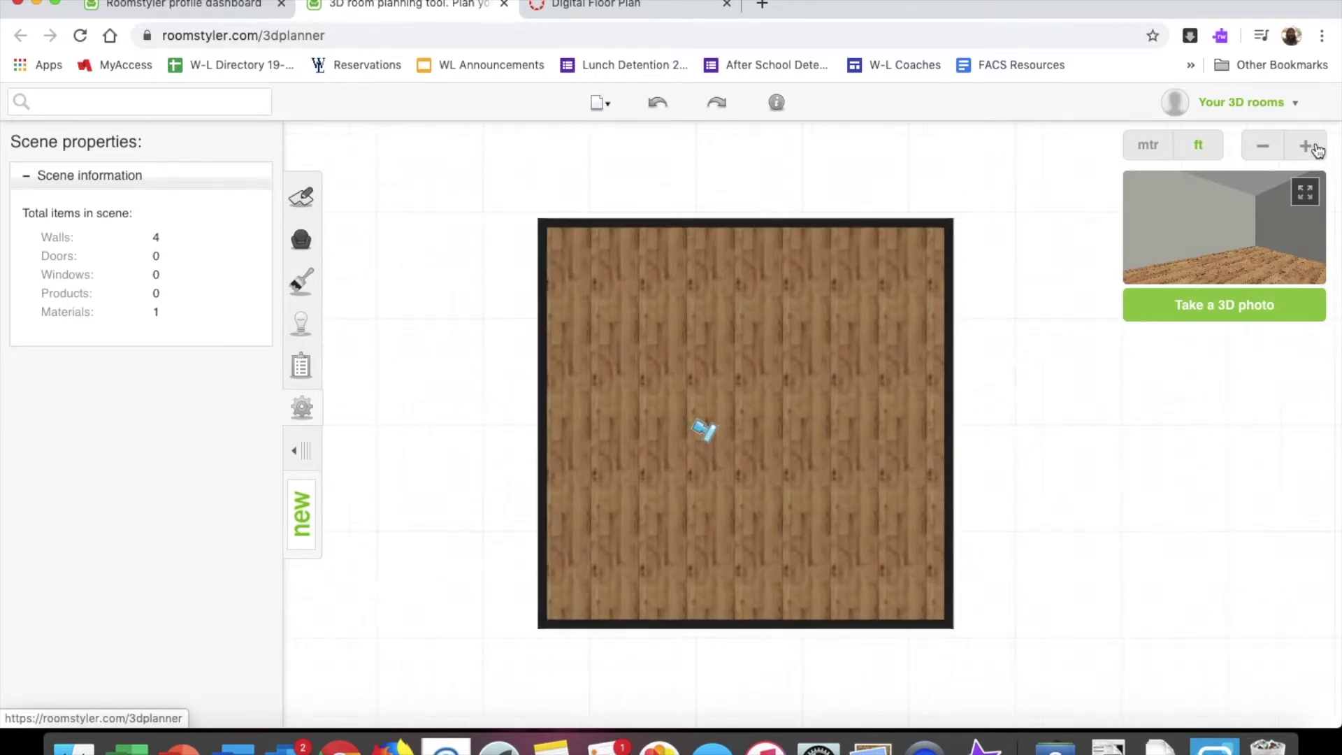
{"action": "left_click", "coordinate": [1307, 146]}
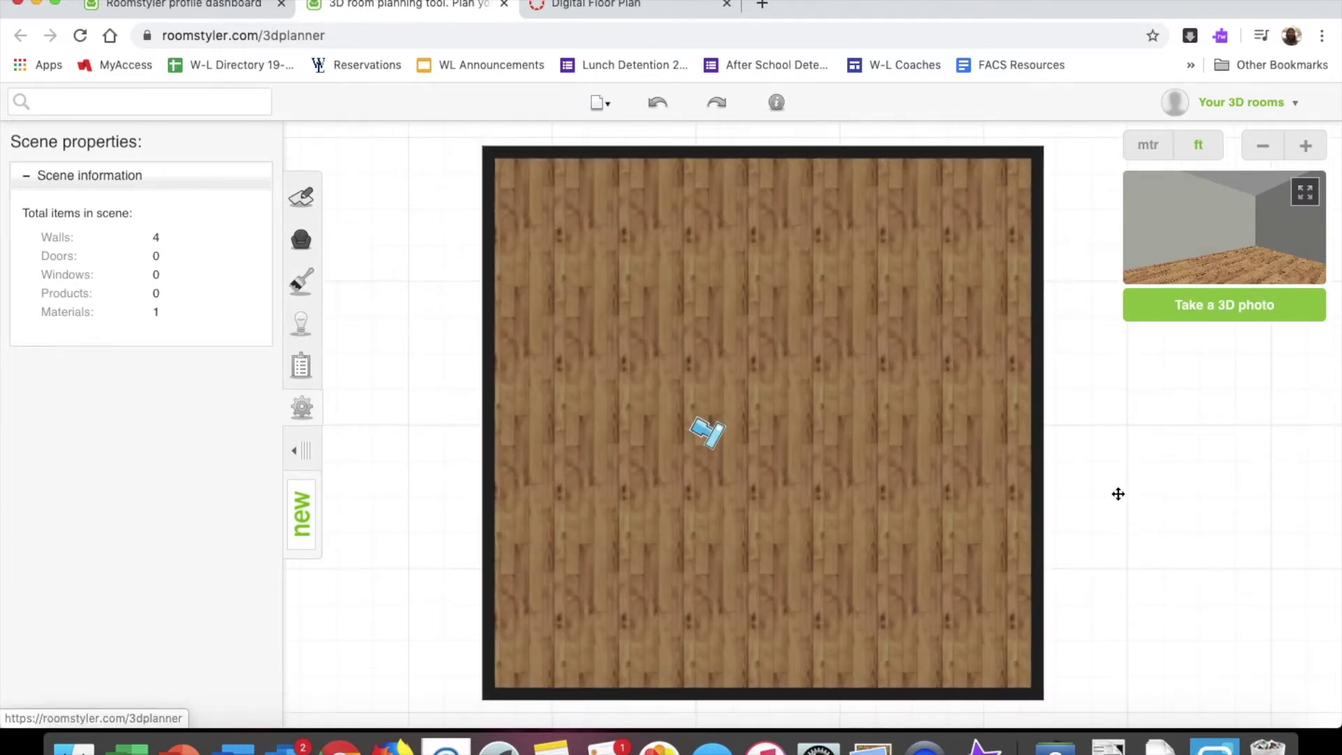
- Move the camera into the lower-right corner of the room
{"action": "left_click", "coordinate": [706, 432]}
{"action": "left_click_drag", "start_coordinate": [706, 432], "coordinate": [971, 642]}
{"action": "left_click", "coordinate": [1135, 587]}
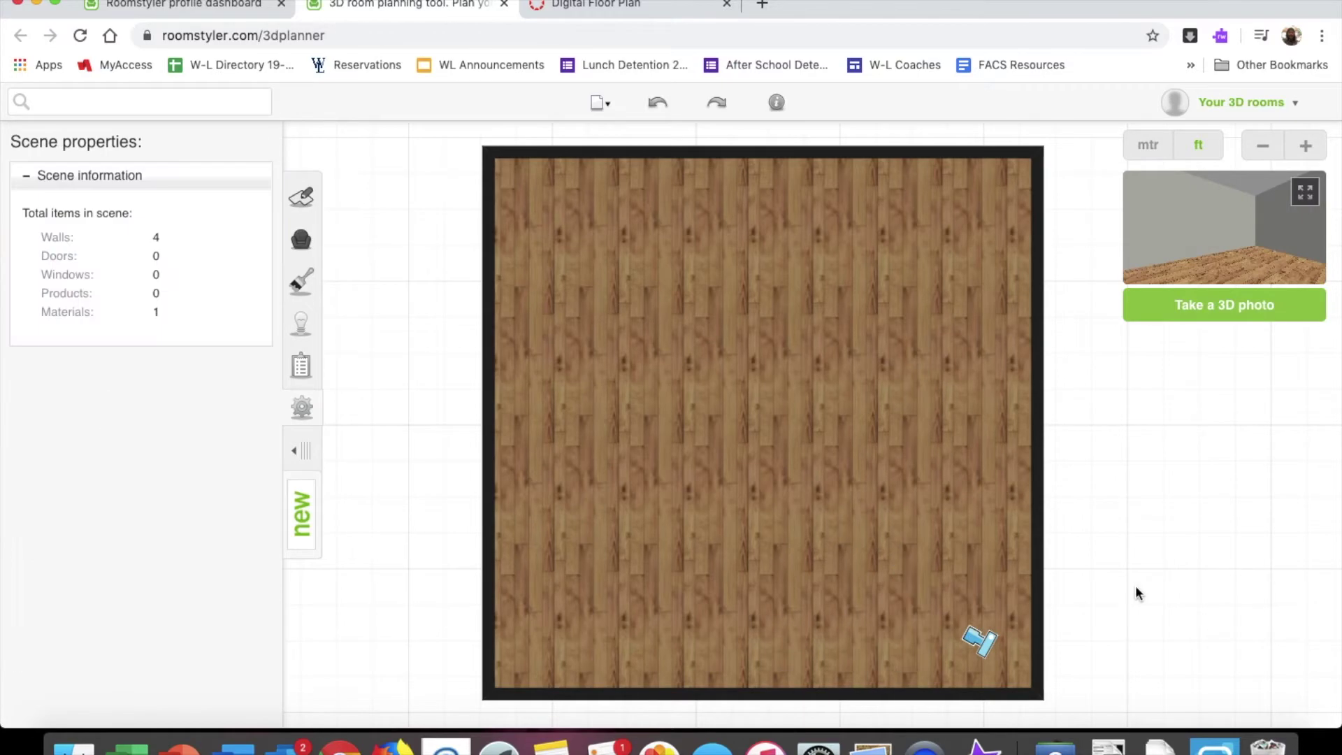
- Draw bedroom walls in the lower-left area: about 15' up from the bottom wall, then across to the left outer wall
{"action": "key", "text": "ctrl+Left"}
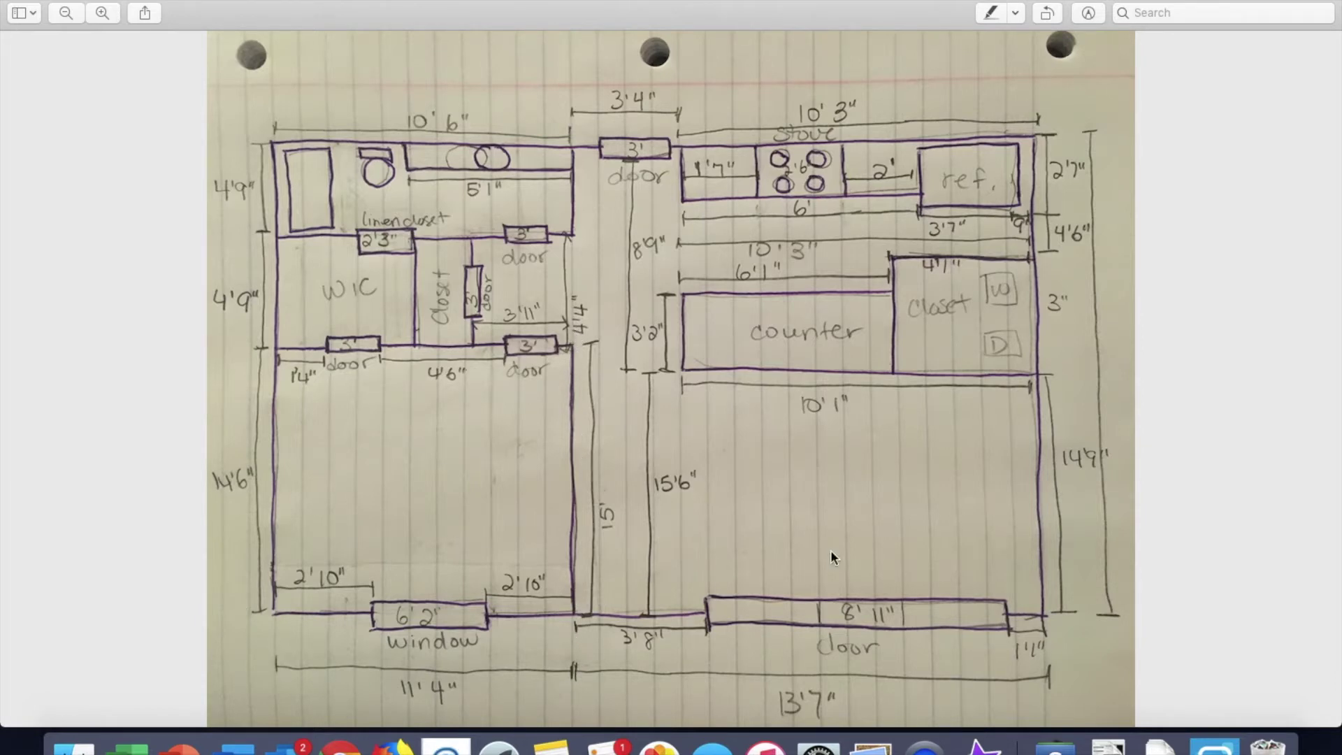
{"action": "key", "text": "ctrl+Right"}
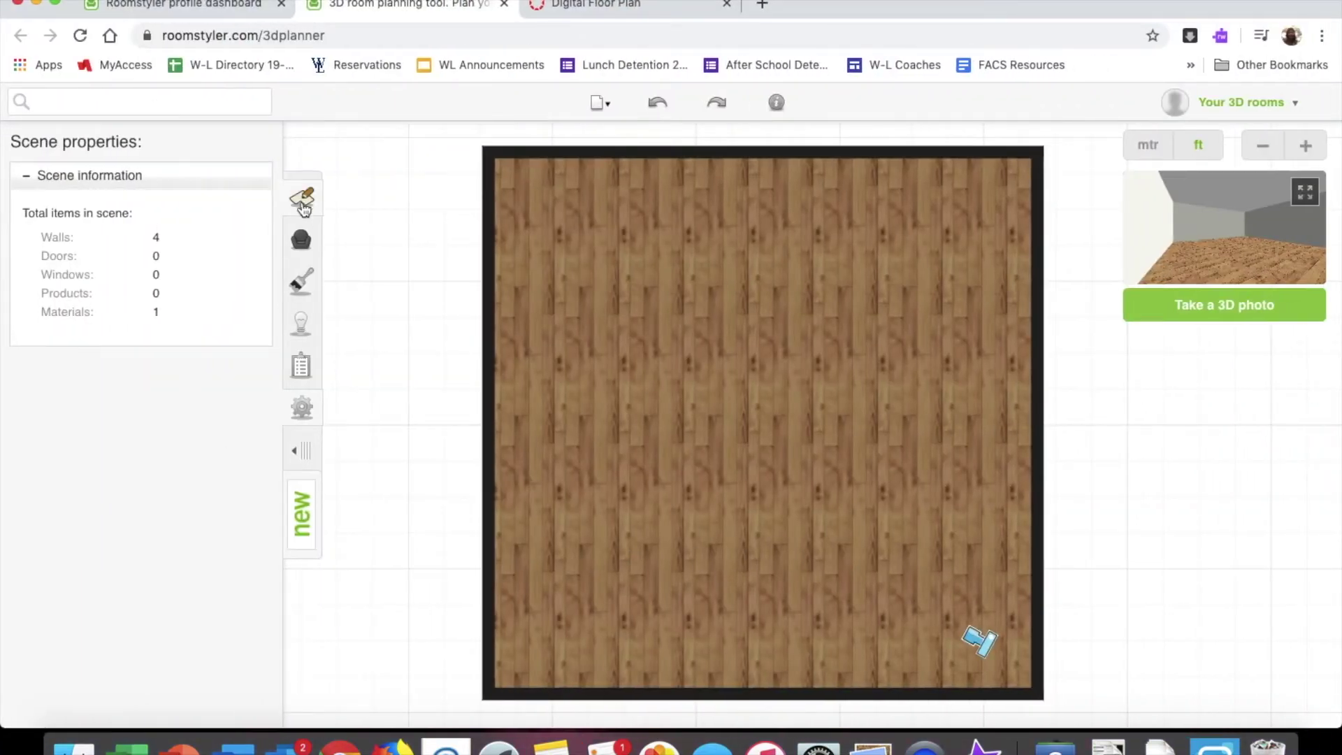
{"action": "left_click", "coordinate": [301, 198]}
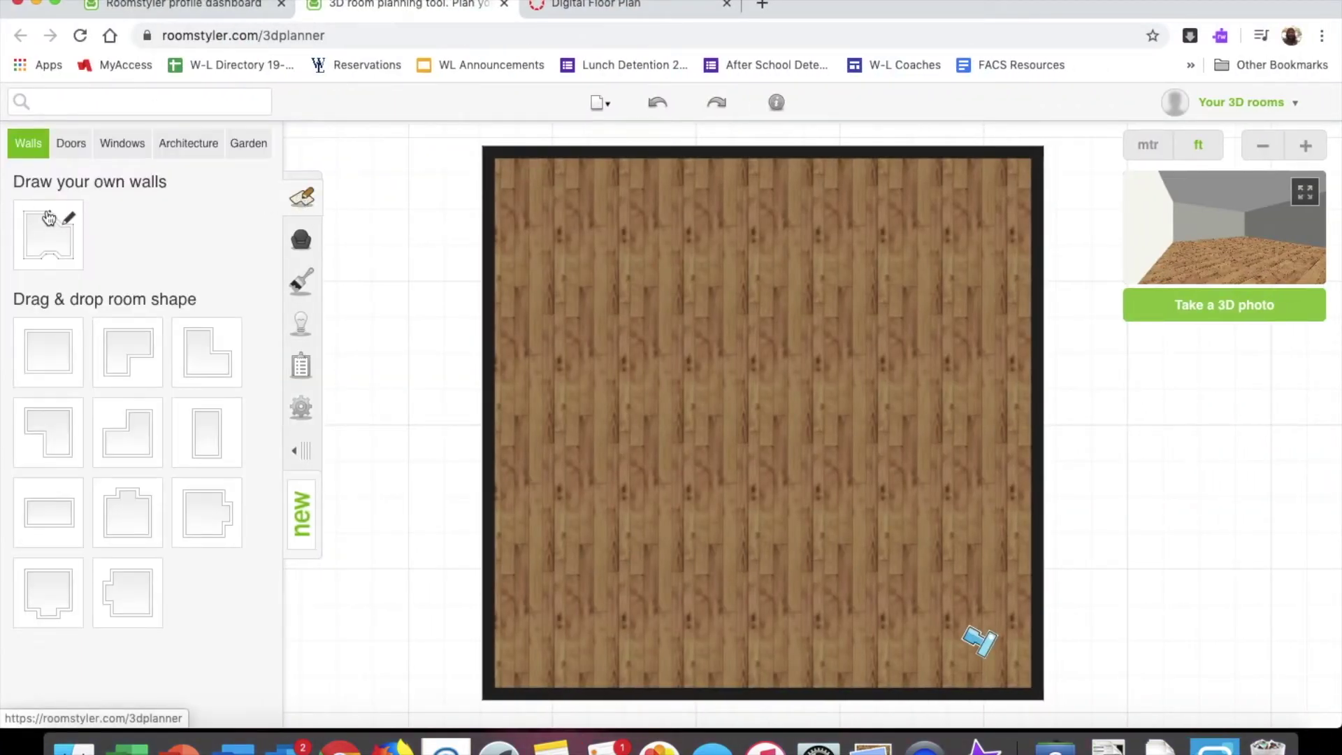
{"action": "left_click", "coordinate": [68, 222]}
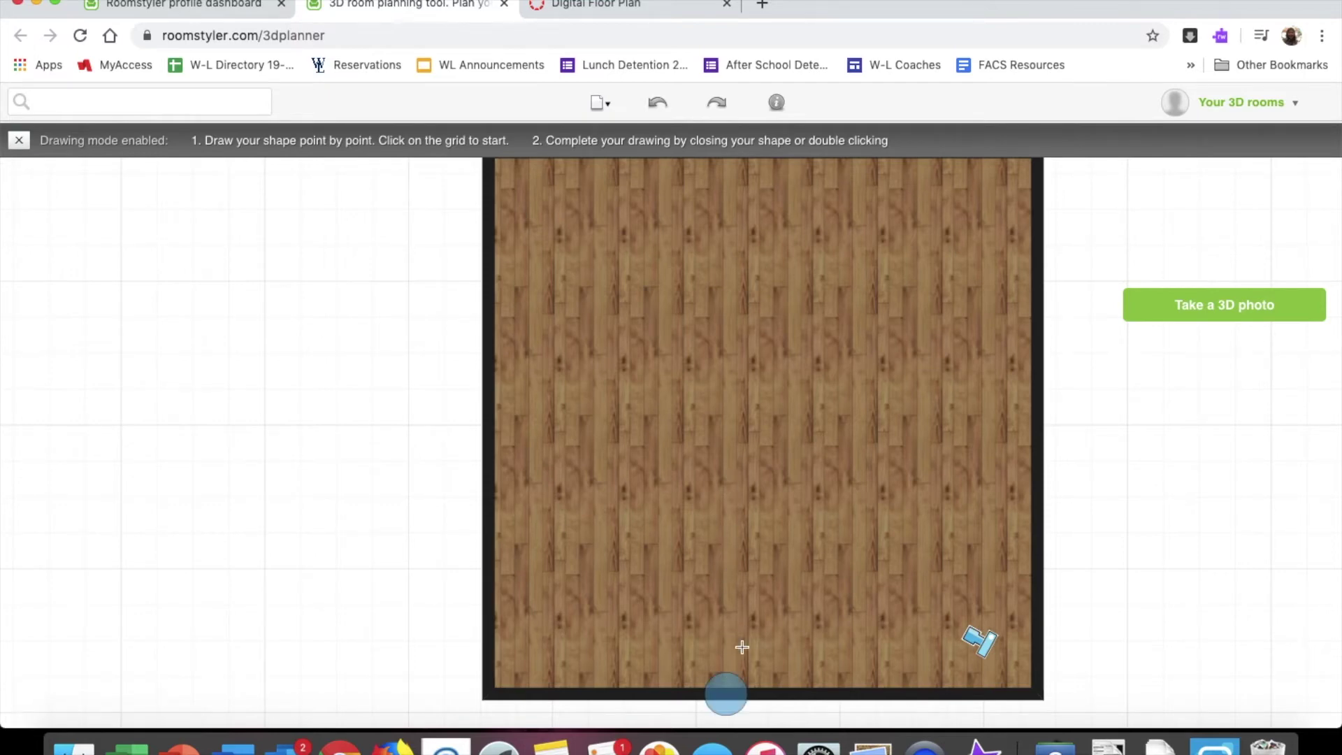
{"action": "left_click", "coordinate": [751, 691]}
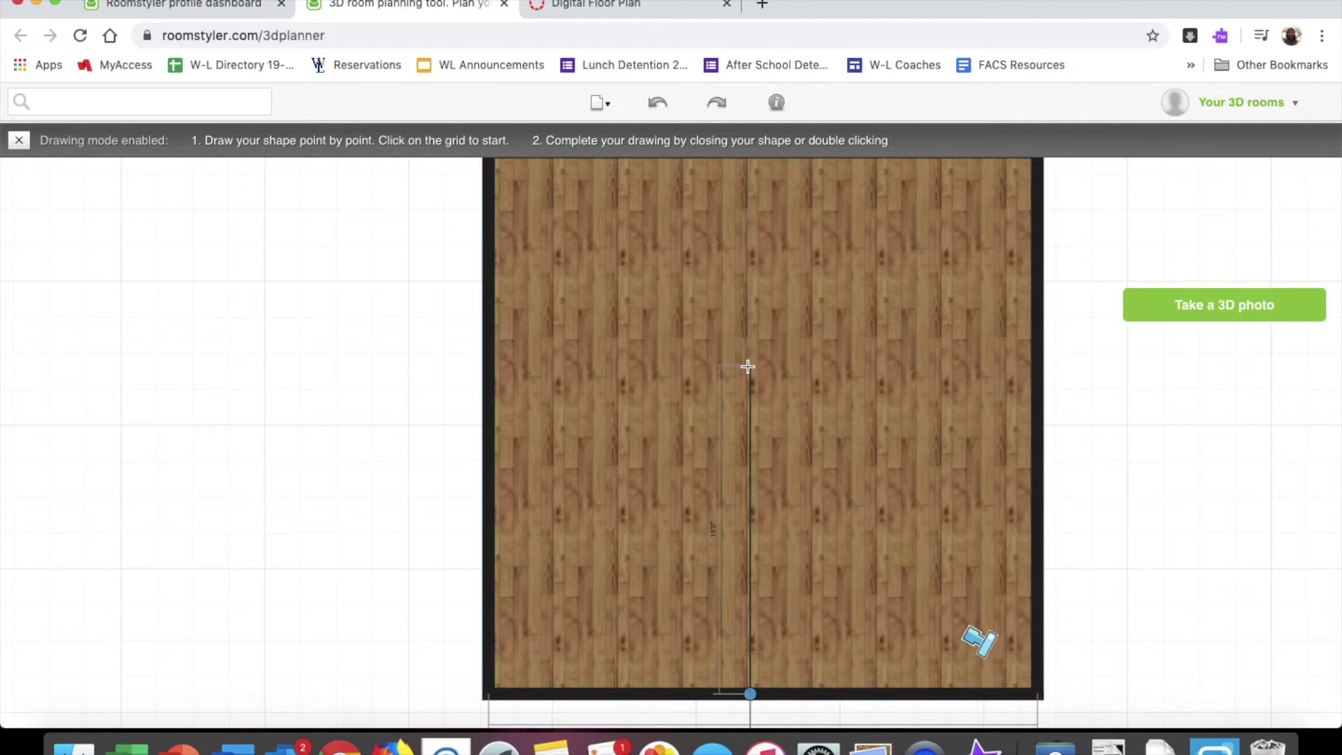
{"action": "left_click", "coordinate": [748, 366]}
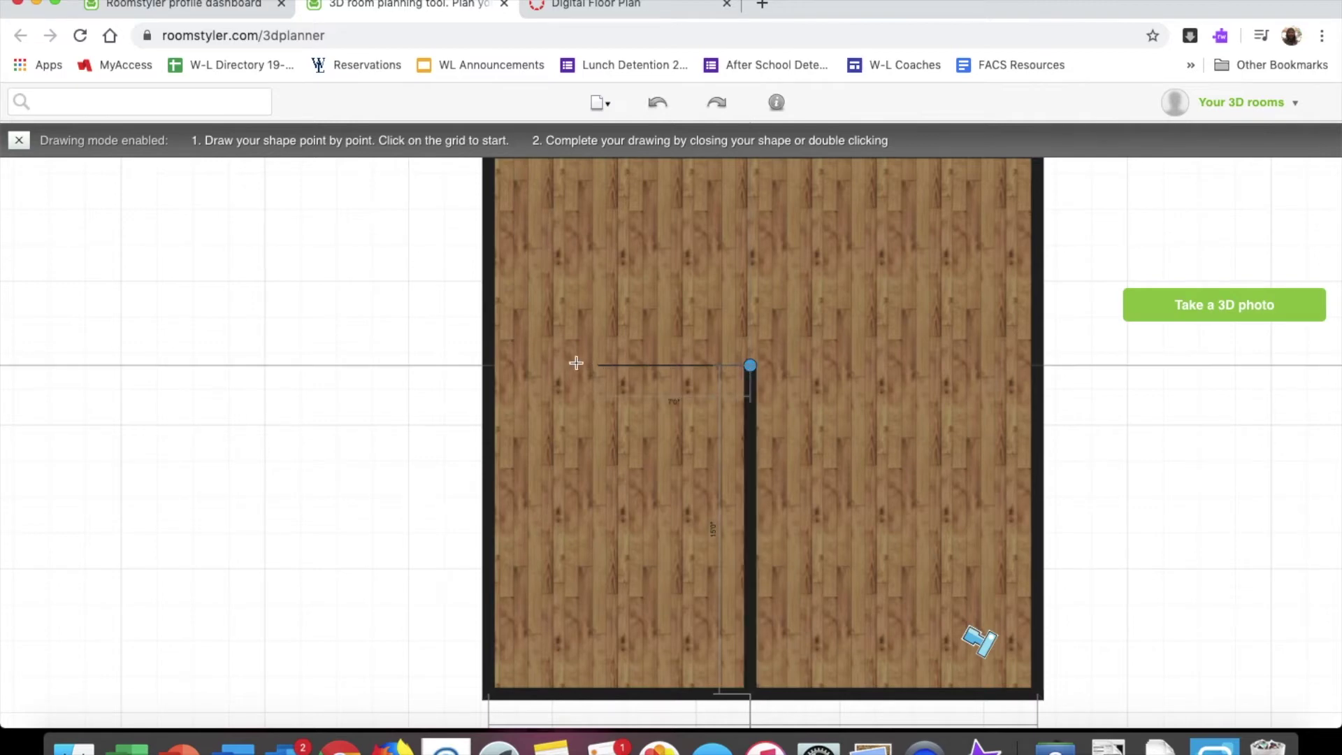
{"action": "left_click", "coordinate": [489, 367]}
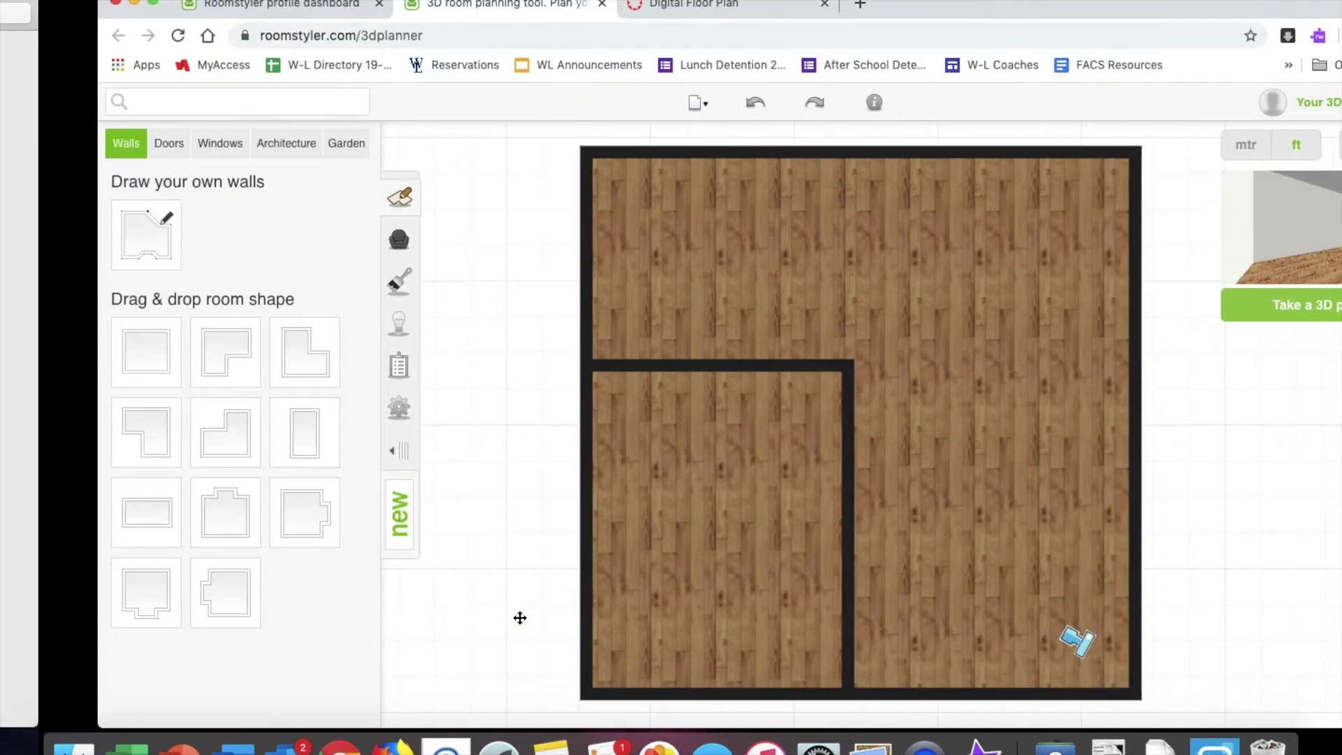
- Check the bathroom and closet dimensions above the bedroom on the hand-drawn floor plan
{"action": "key", "text": "ctrl+Right"}
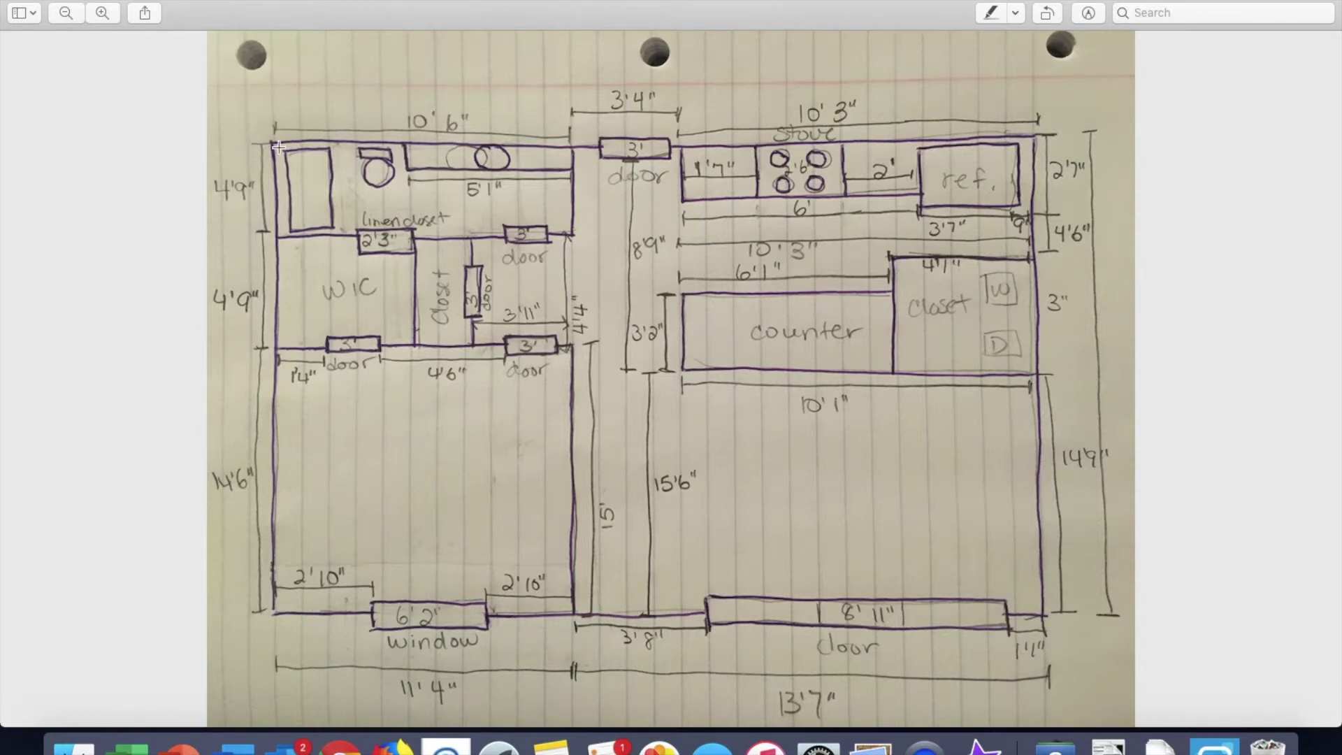
{"action": "key", "text": "ctrl+Right"}
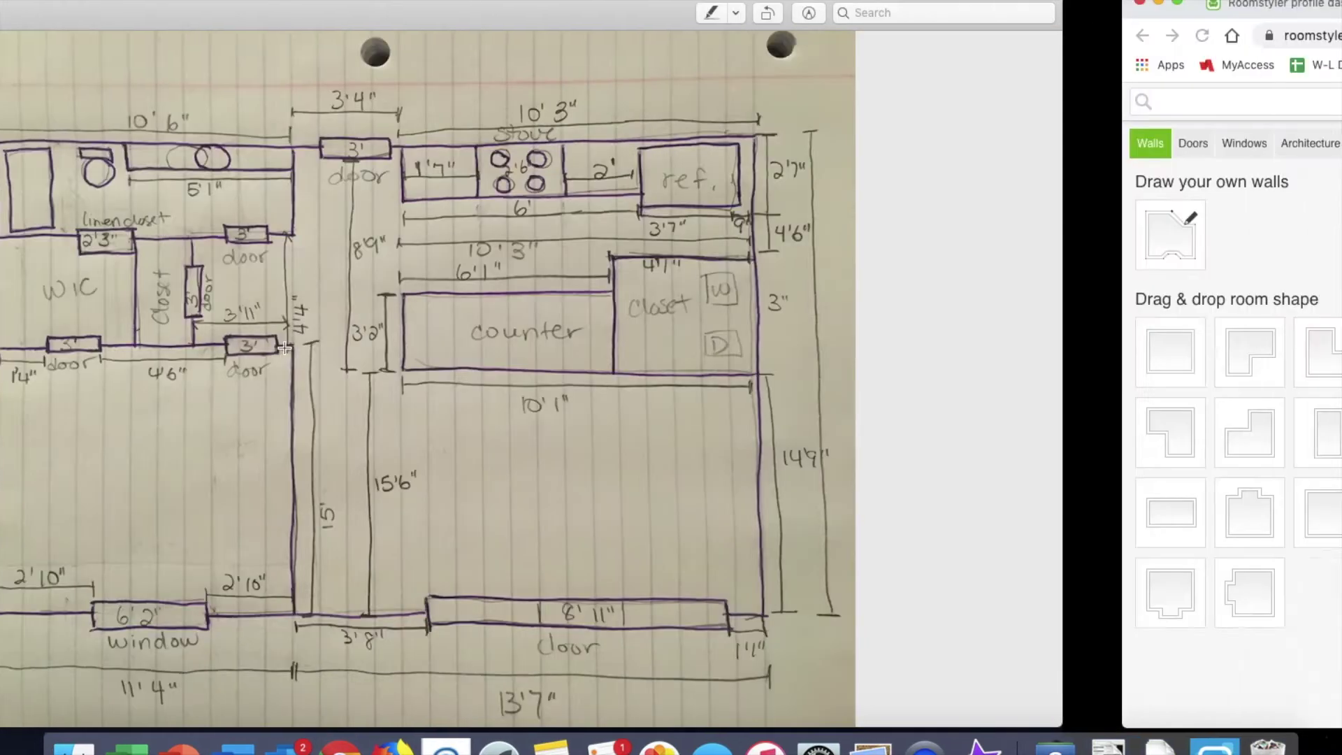
- Draw the bathroom walls above the bedroom: about 10'6" across from the left outer wall, then up to the upper outer wall
{"action": "left_click", "coordinate": [46, 257]}
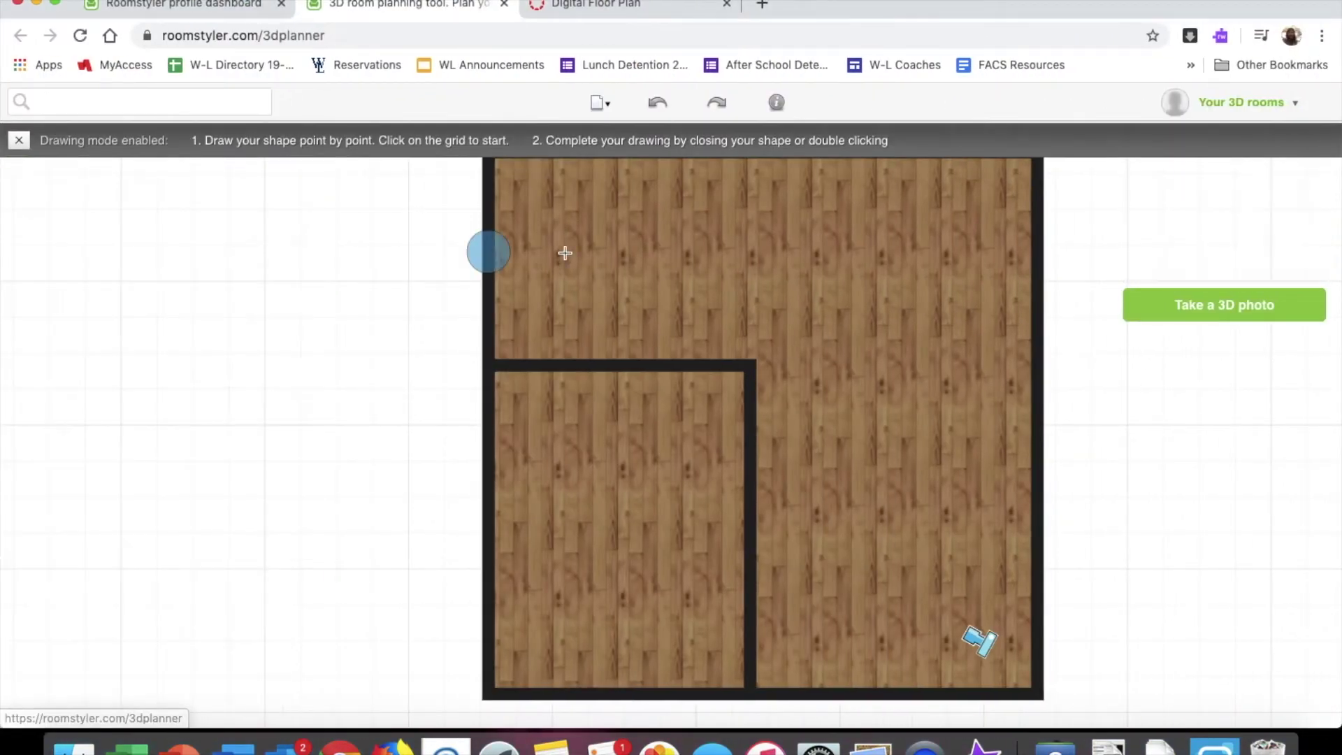
{"action": "left_click", "coordinate": [492, 238]}
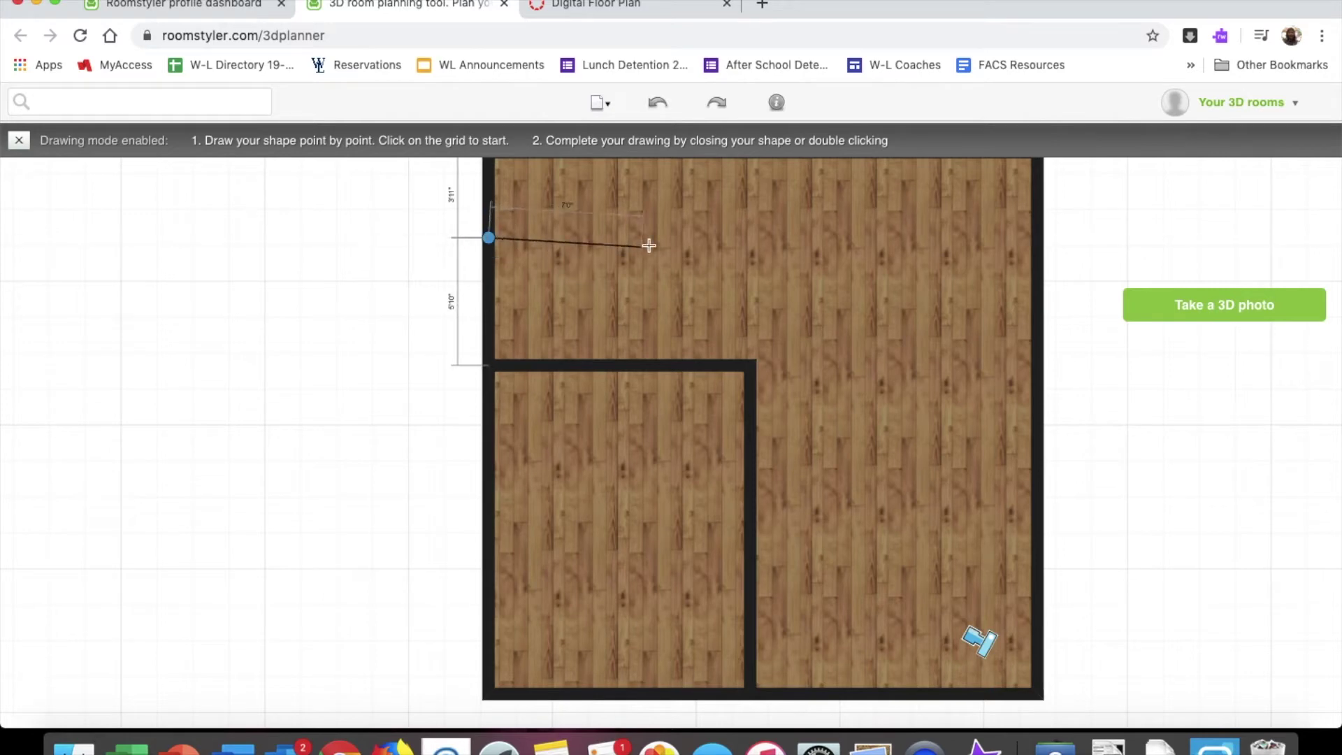
{"action": "left_click", "coordinate": [720, 235]}
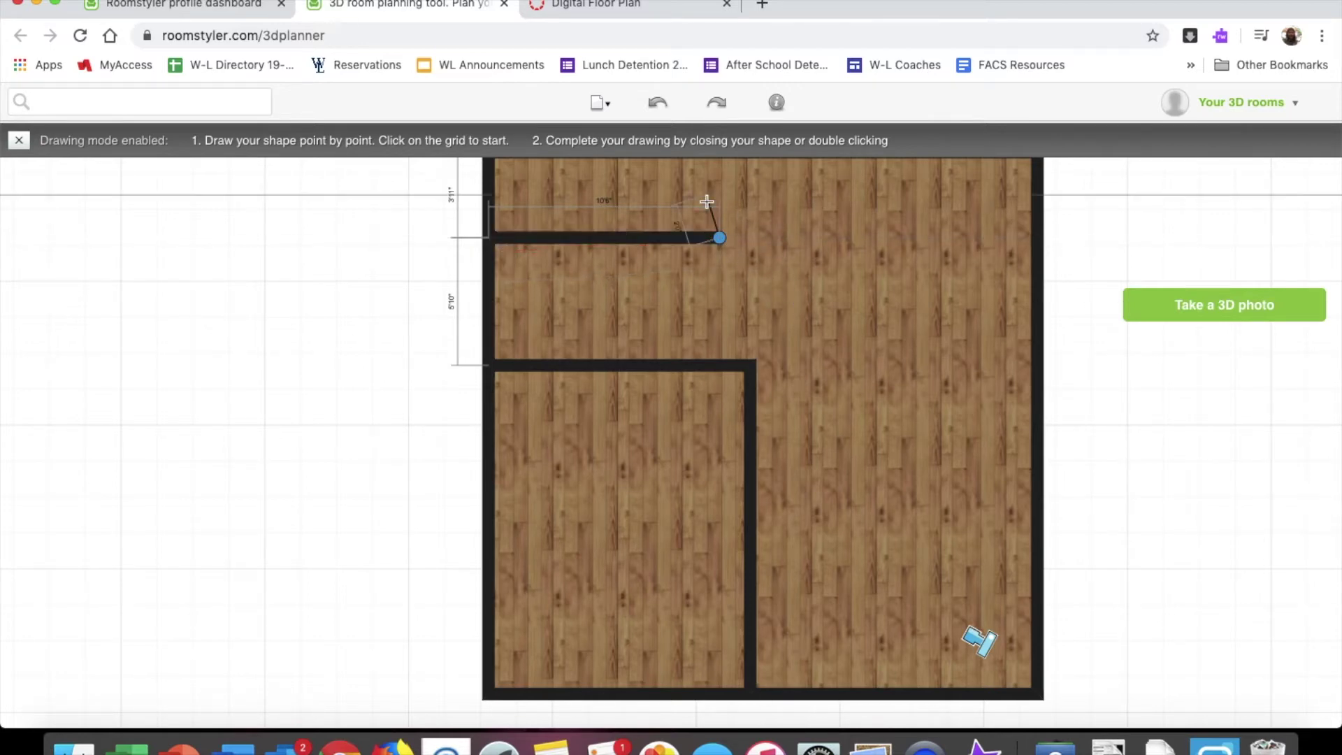
{"action": "scroll", "coordinate": [718, 174], "scroll_direction": "down", "scroll_amount": 3}
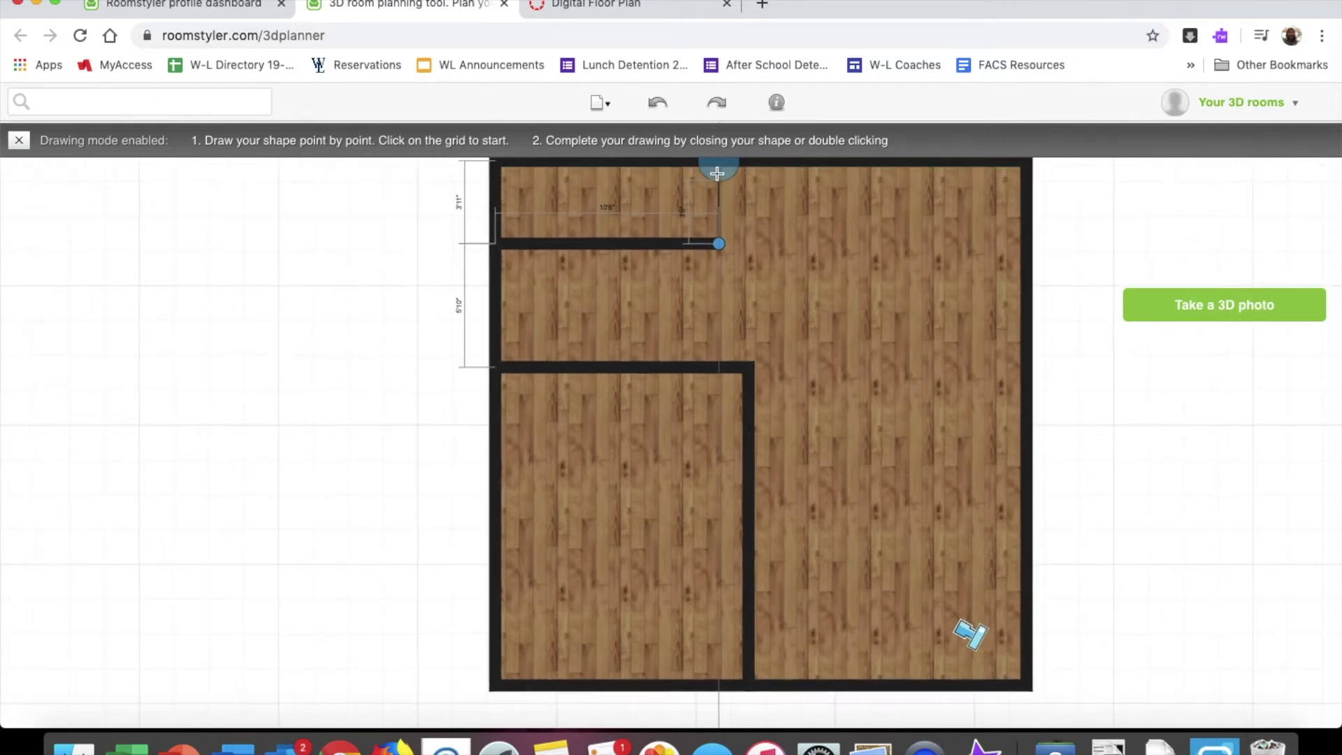
{"action": "left_click", "coordinate": [717, 181]}
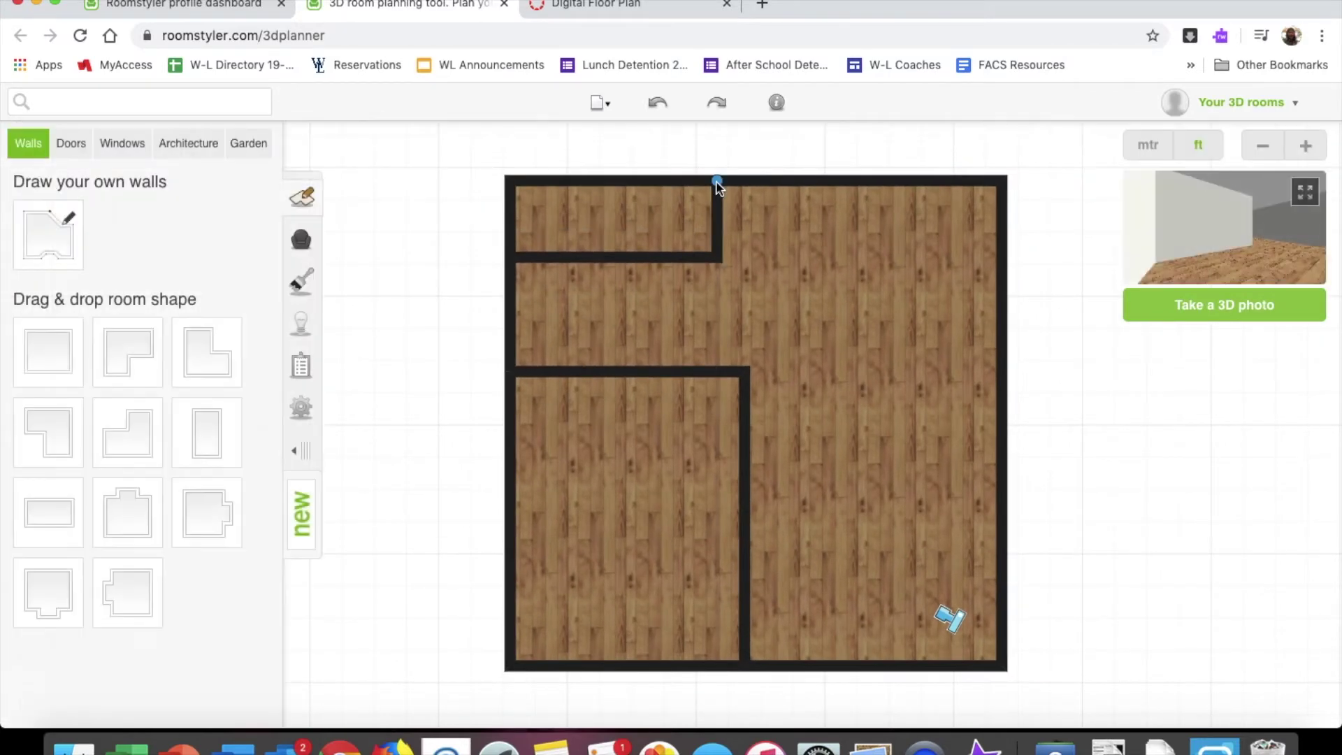
- Move the bathroom's lower wall down to 4'10" from the upper outer wall
{"action": "left_click", "coordinate": [543, 257]}
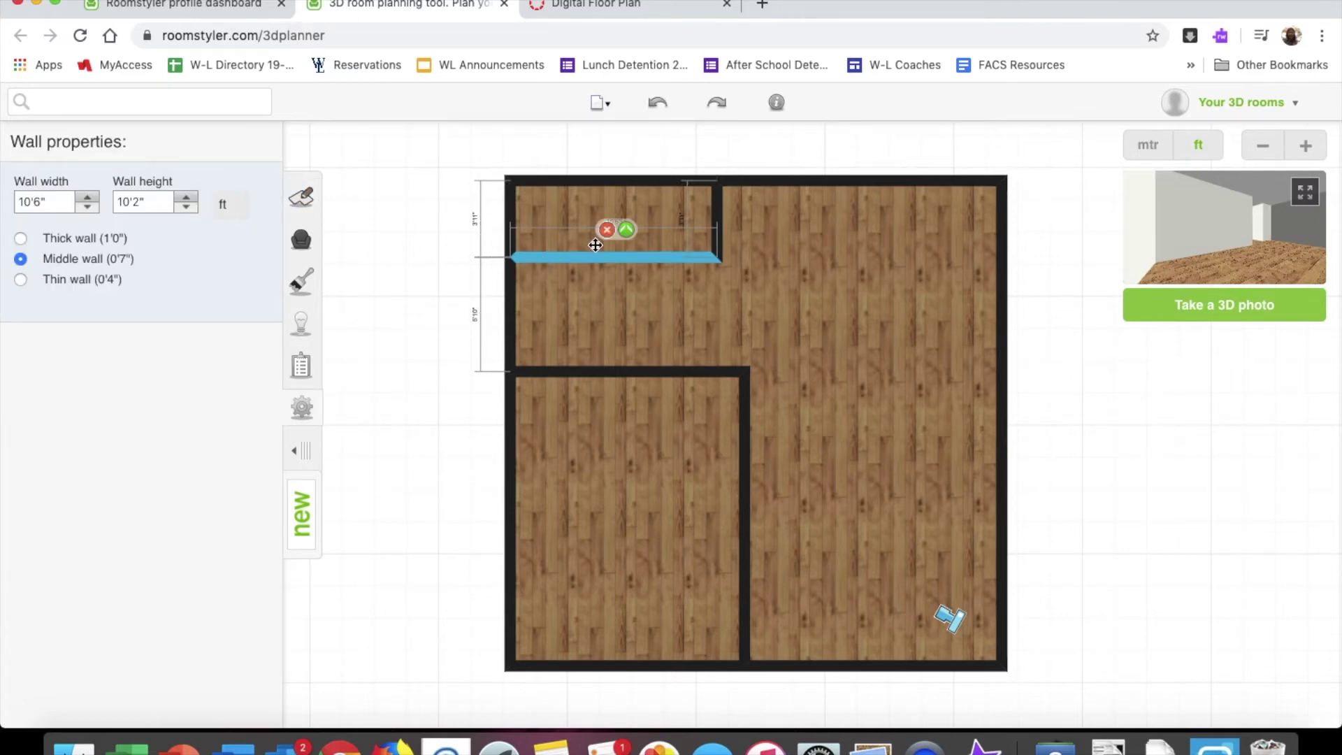
{"action": "left_click_drag", "start_coordinate": [624, 266], "coordinate": [624, 278]}
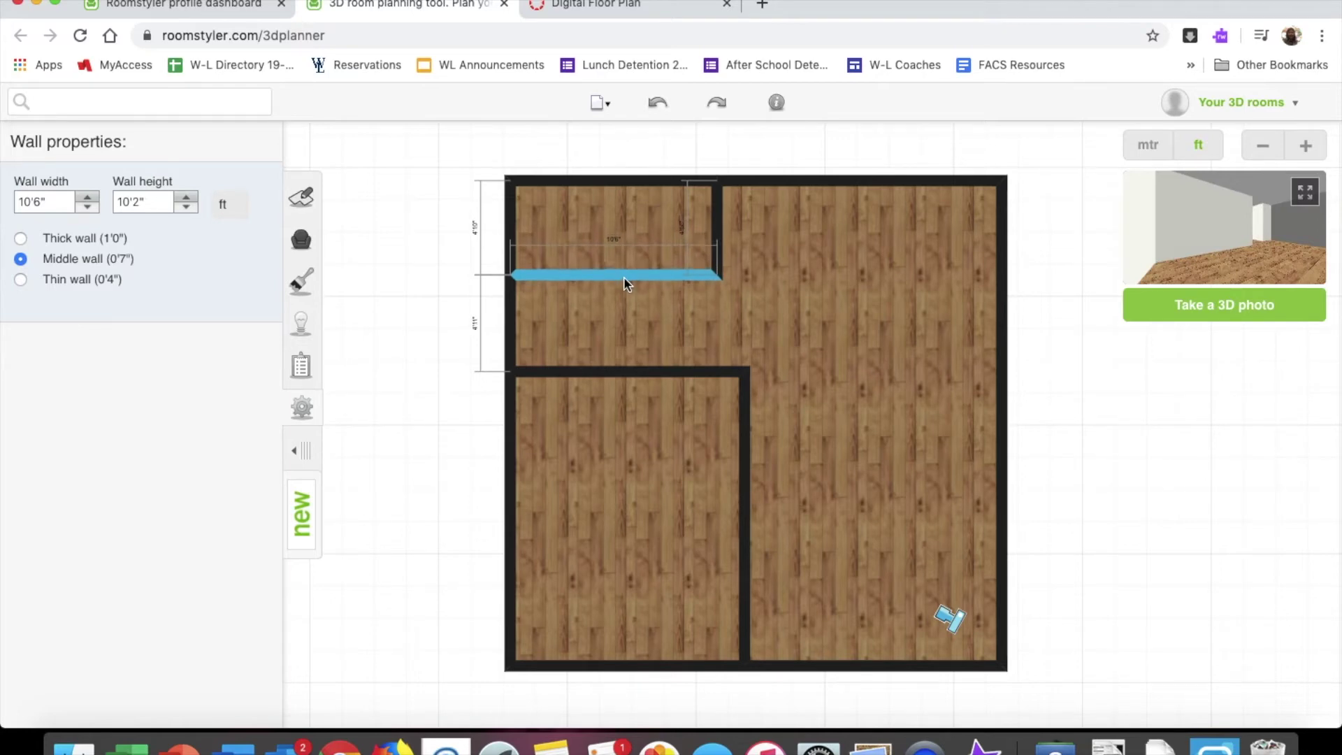
{"action": "left_click_drag", "start_coordinate": [624, 275], "coordinate": [623, 275]}
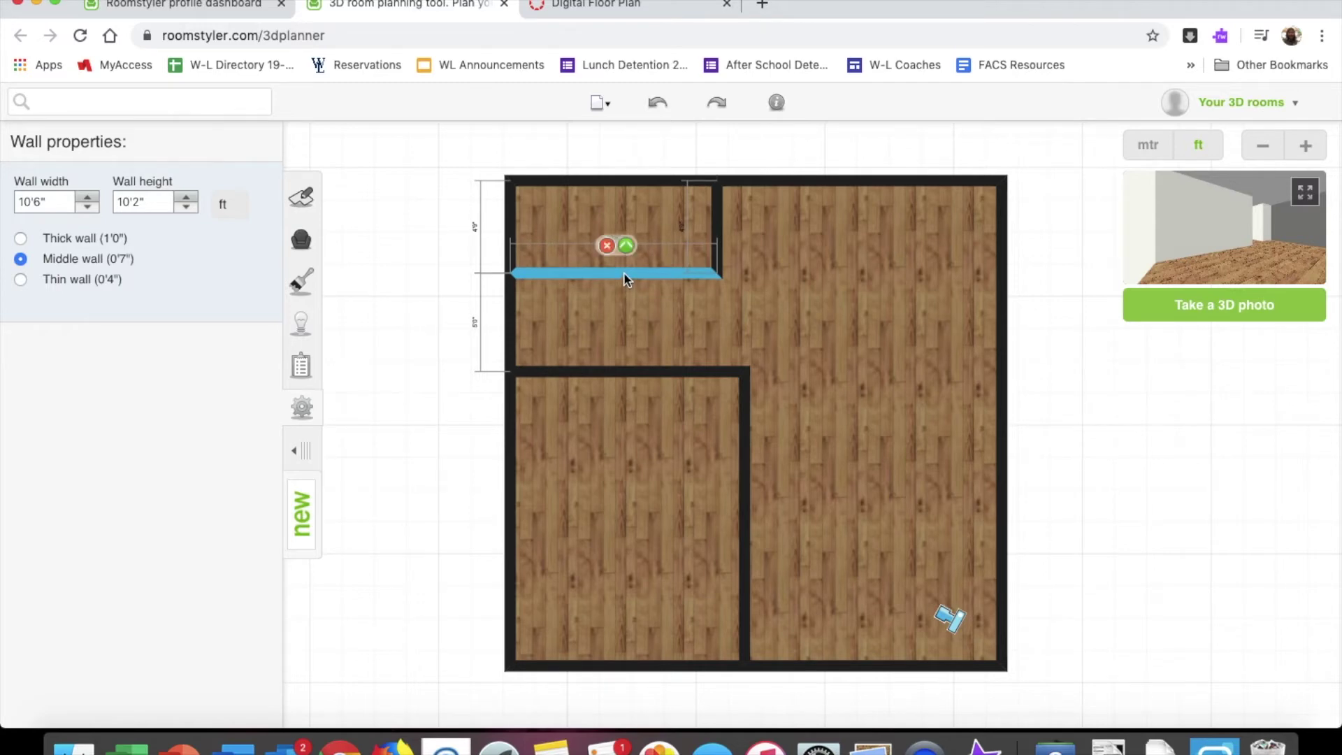
{"action": "left_click_drag", "start_coordinate": [624, 275], "coordinate": [624, 276]}
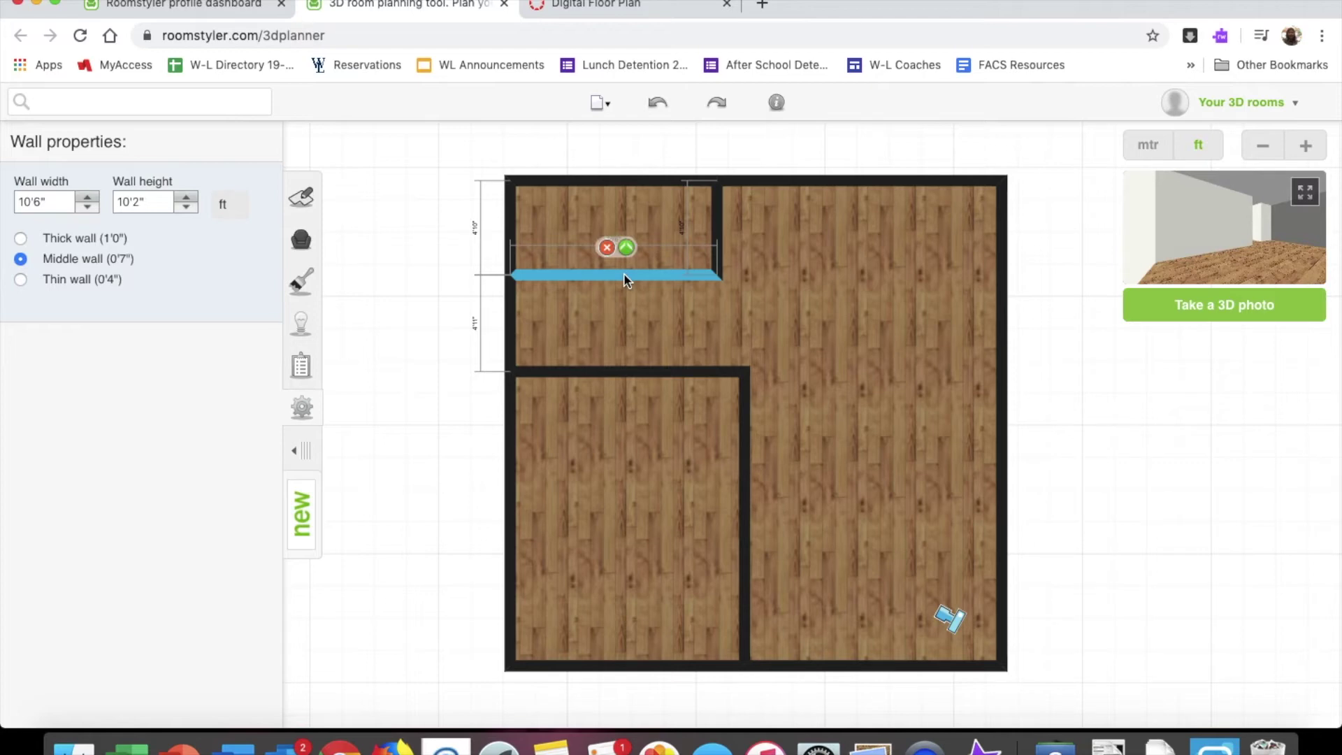
{"action": "scroll", "coordinate": [624, 276], "scroll_direction": "up", "scroll_amount": 3}
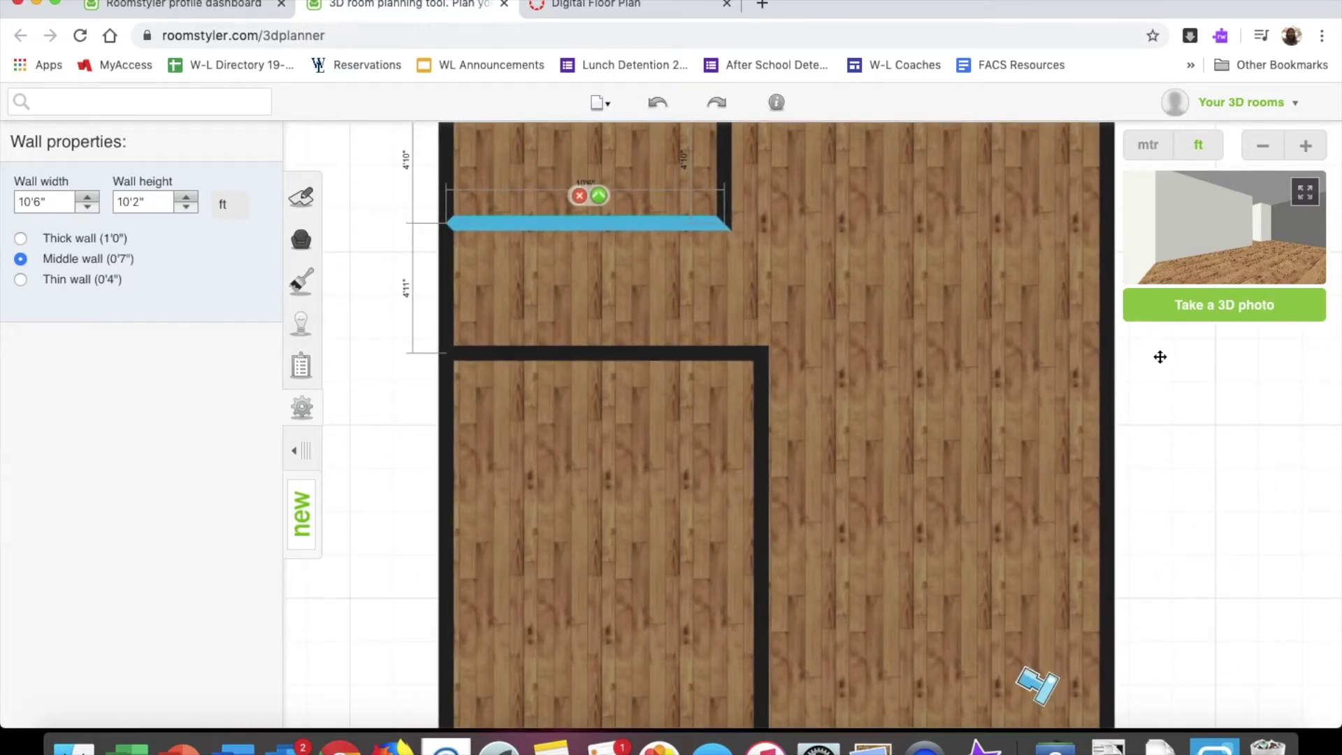
{"action": "left_click_drag", "start_coordinate": [1159, 357], "coordinate": [1175, 445]}
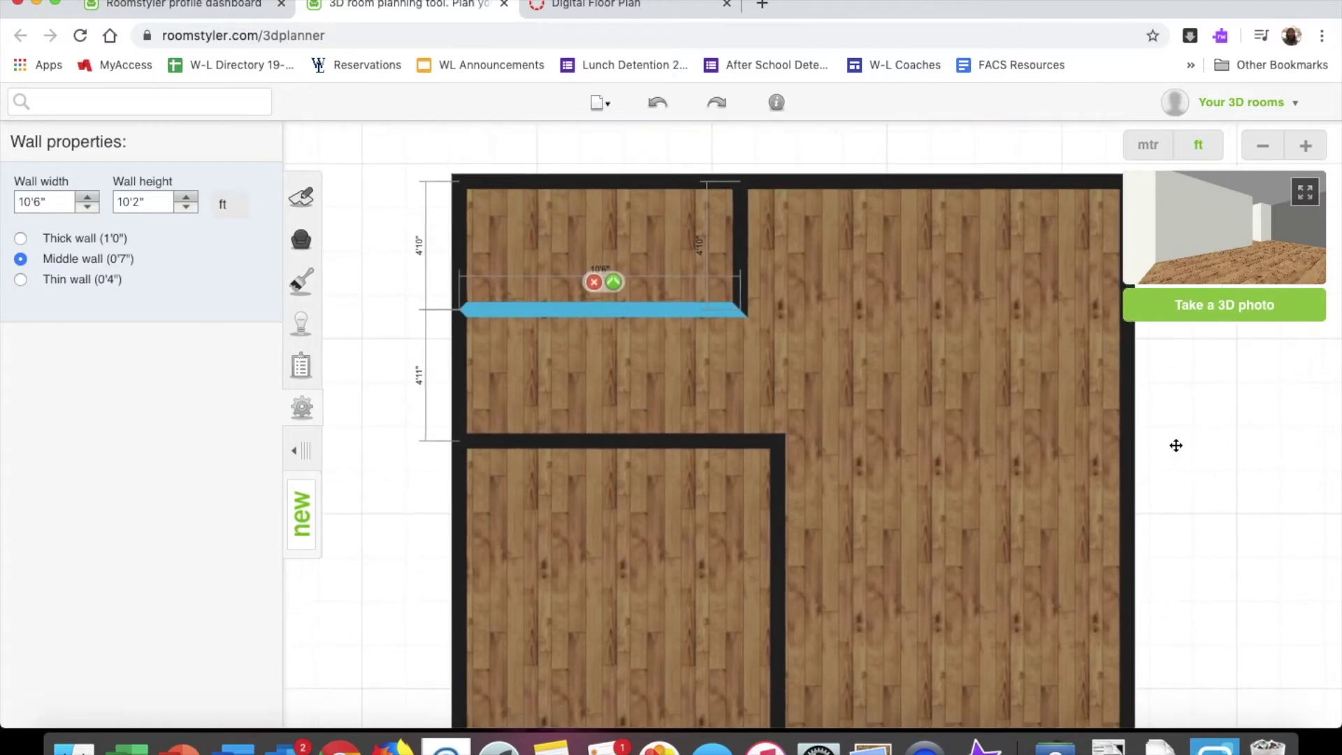
- Check the closet layout on the hand-drawn plan and draw a wall from bathroom to bedroom about 4'1" from the left outer wall
{"action": "left_click", "coordinate": [560, 365]}
{"action": "left_click", "coordinate": [301, 197]}
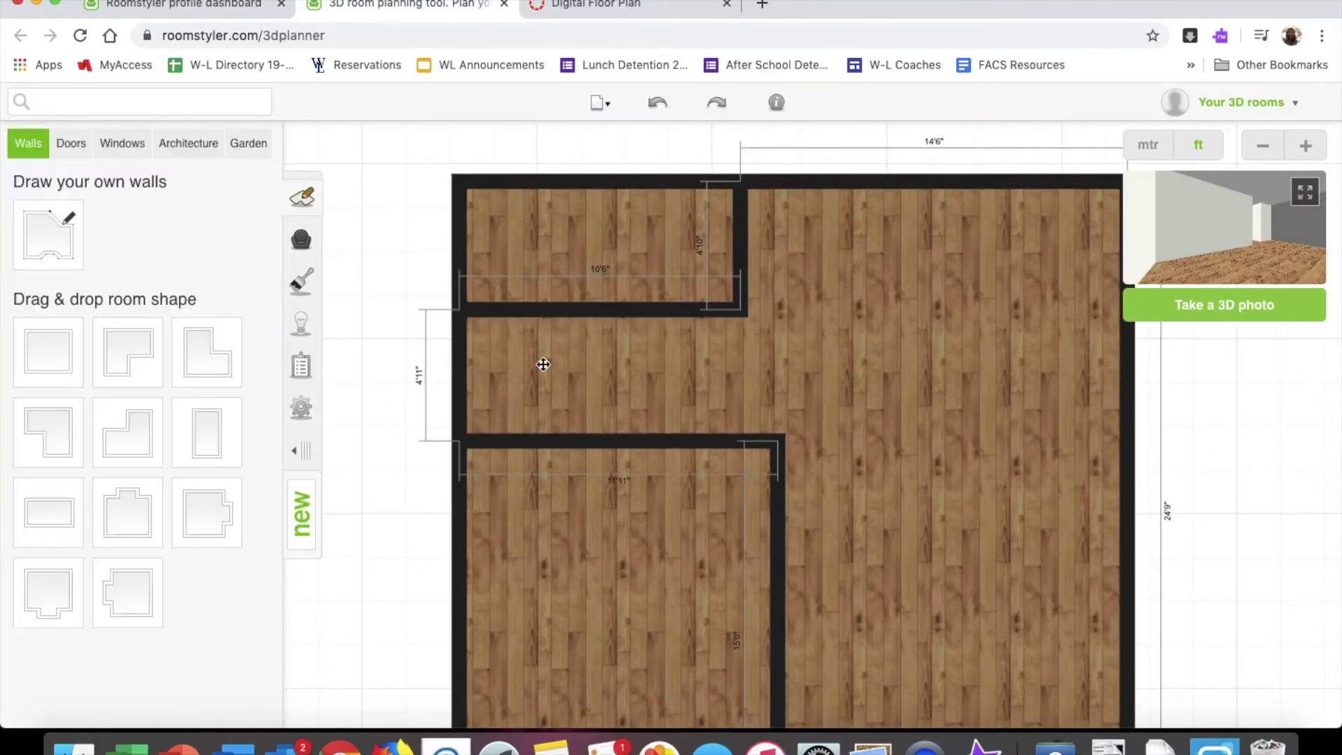
{"action": "key", "text": "super+Tab"}
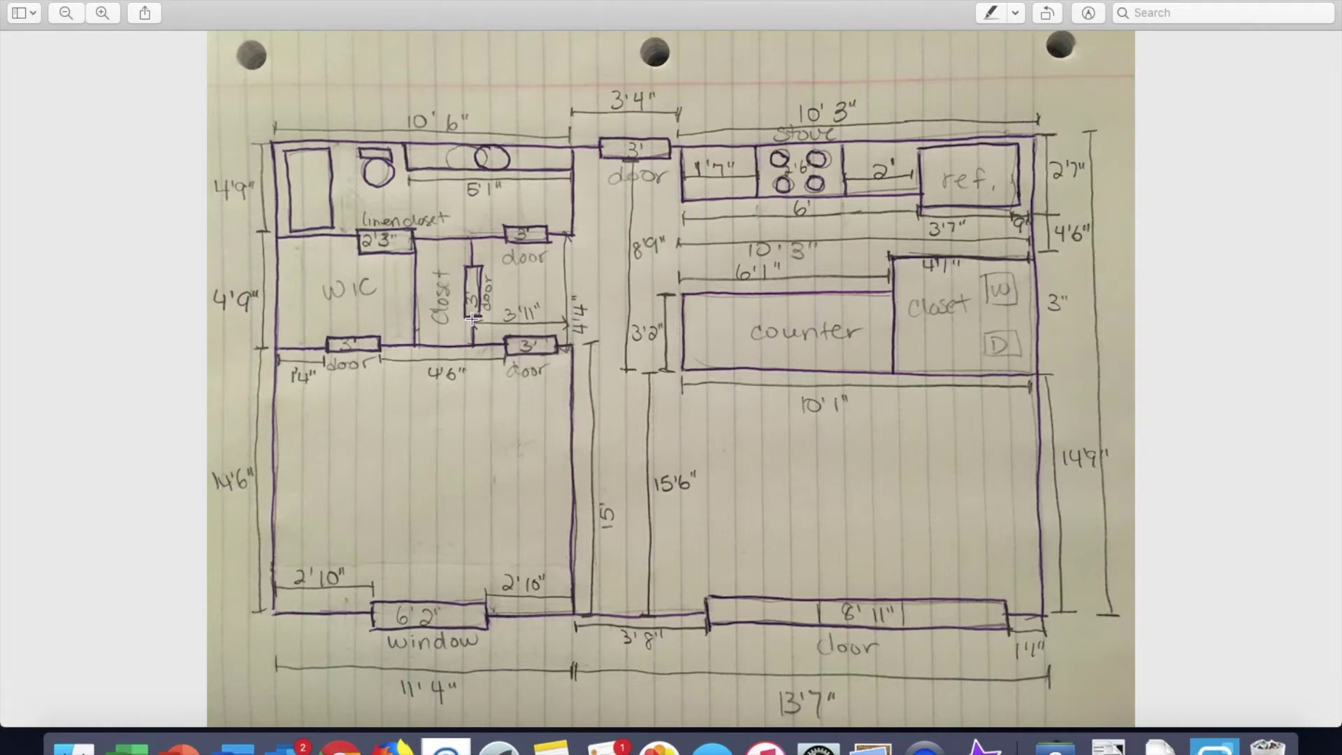
{"action": "key", "text": "super+Tab"}
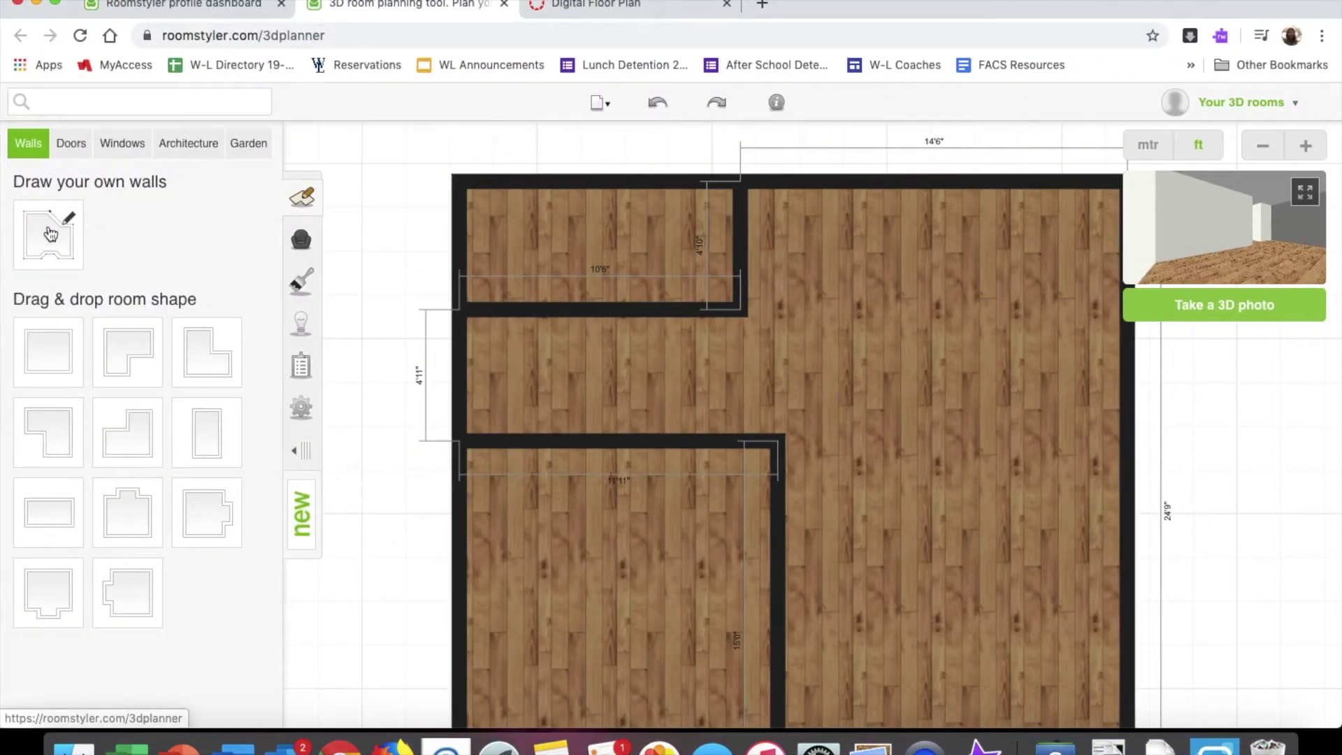
{"action": "left_click", "coordinate": [50, 233]}
{"action": "left_click", "coordinate": [568, 310]}
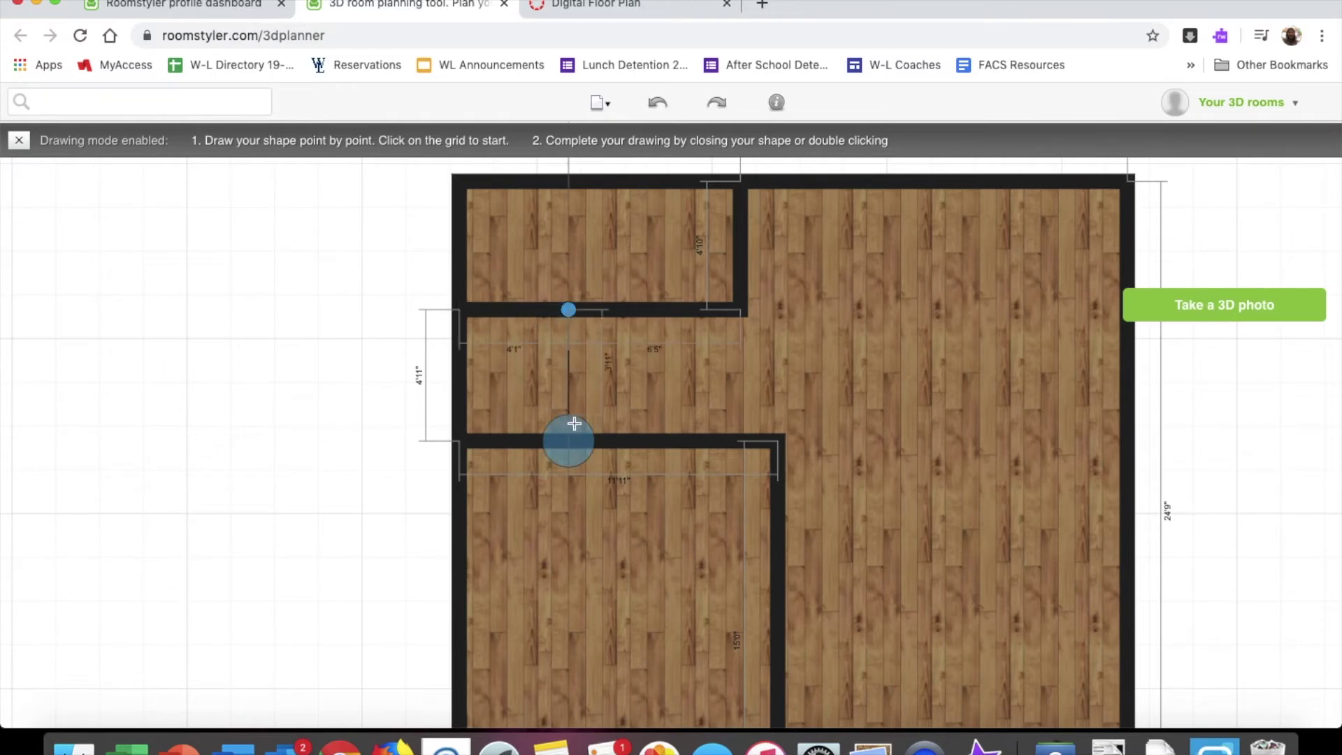
{"action": "double_click", "coordinate": [569, 441]}
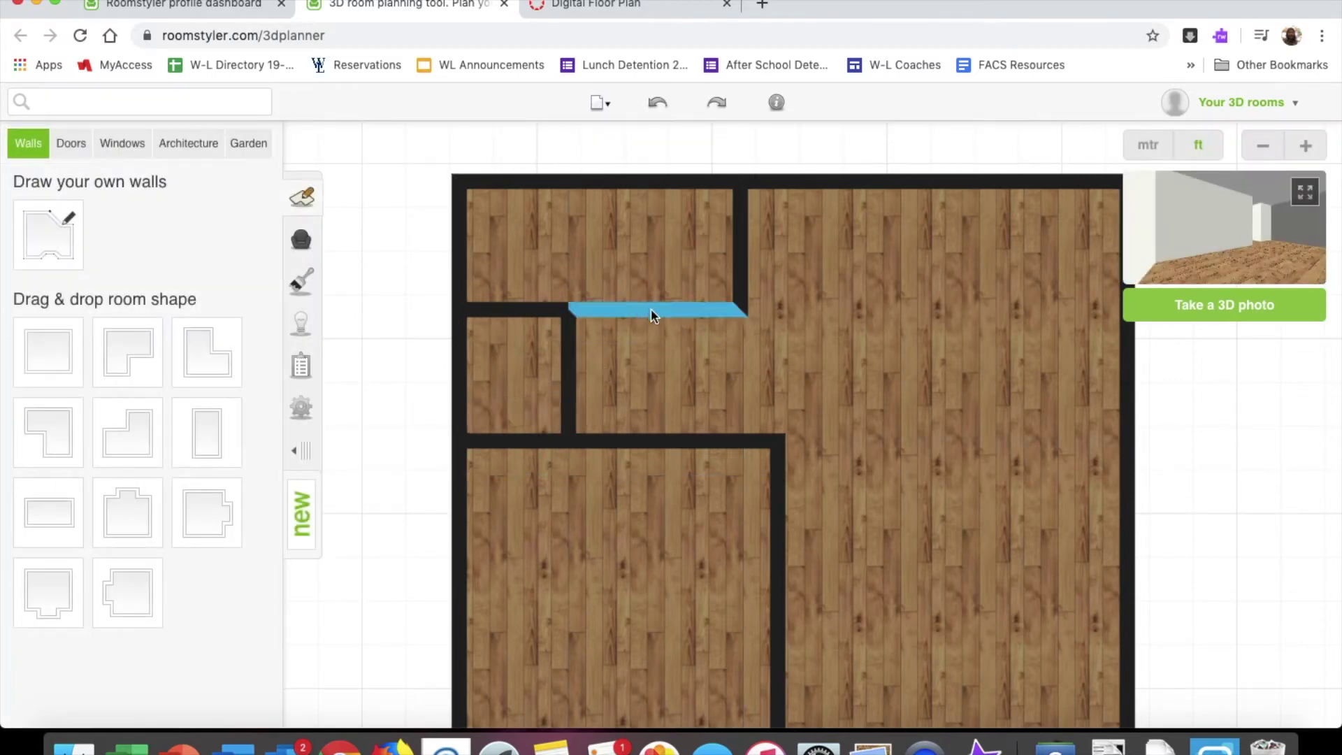
- Draw a second closet wall between the bathroom and bedroom walls and move it to 3'11" from the bedroom's upper-right corner
{"action": "left_click", "coordinate": [49, 230]}
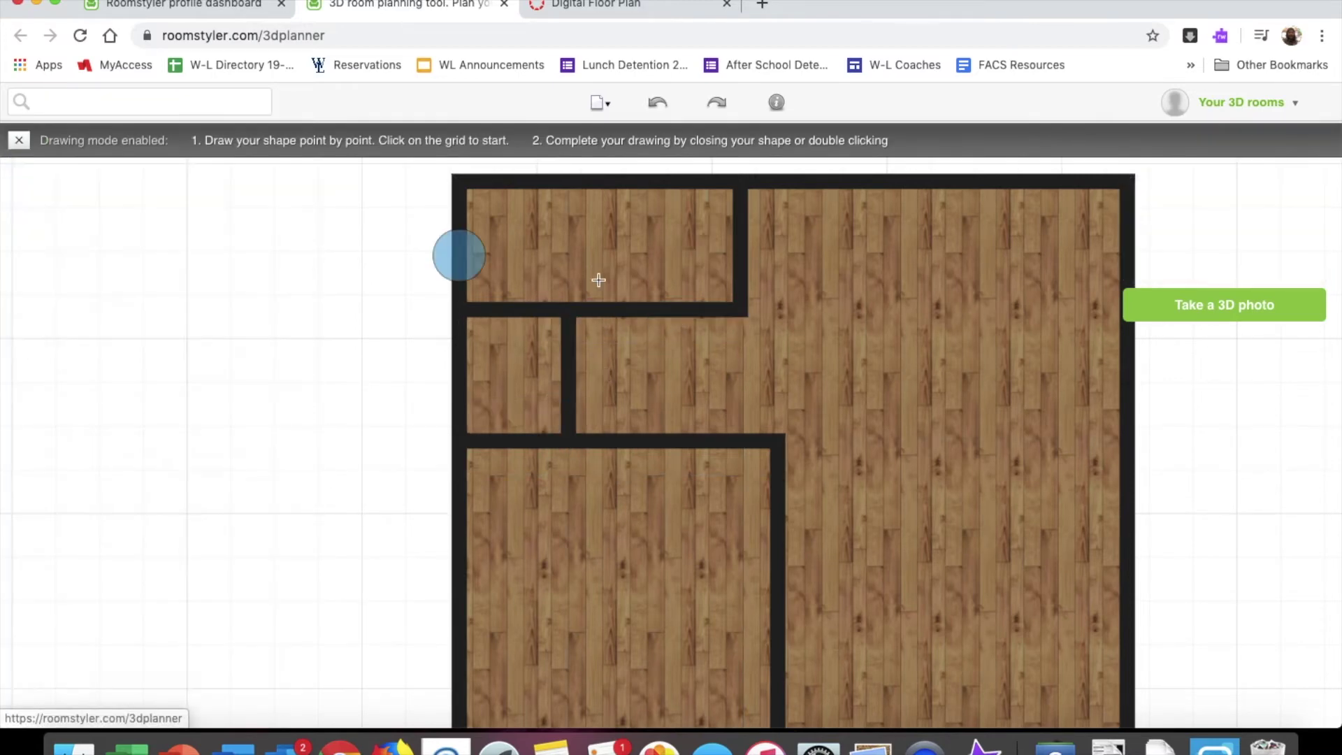
{"action": "left_click", "coordinate": [626, 310]}
{"action": "double_click", "coordinate": [626, 441]}
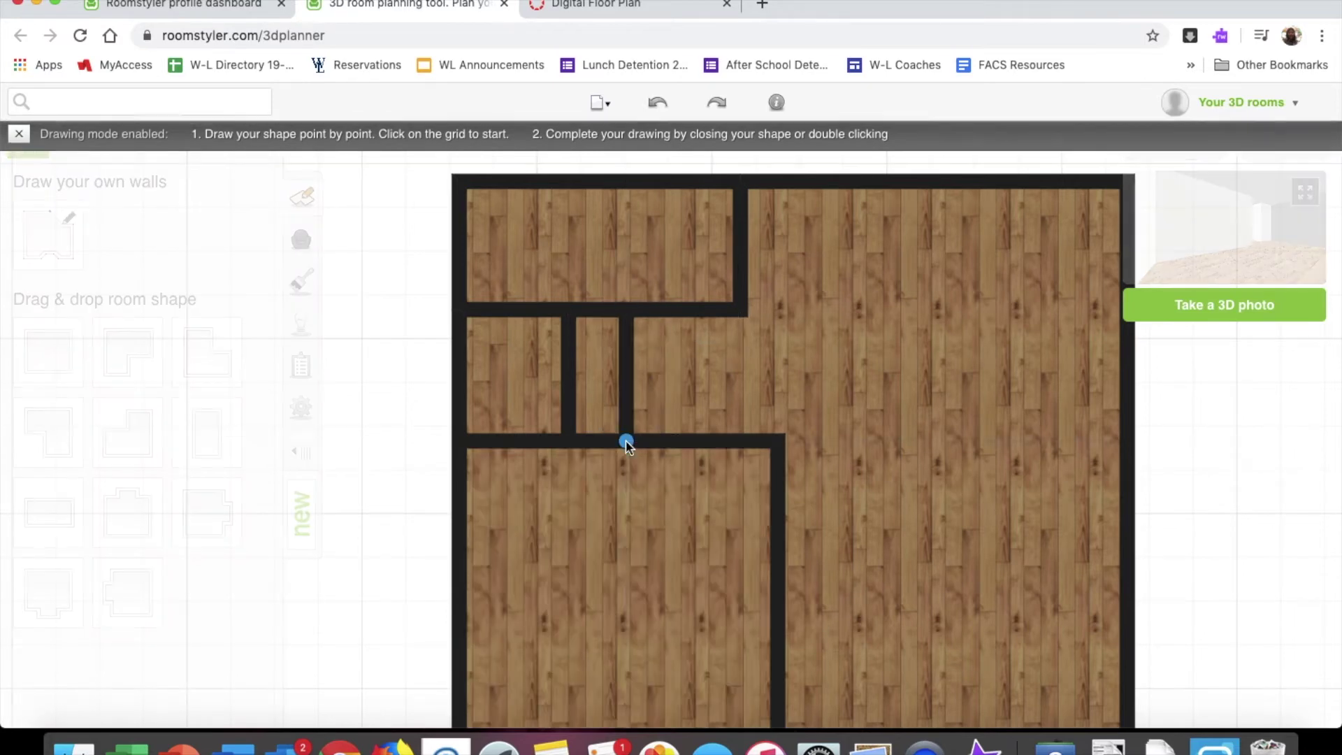
{"action": "left_click_drag", "start_coordinate": [626, 334], "coordinate": [672, 334]}
{"action": "left_click", "coordinate": [673, 334]}
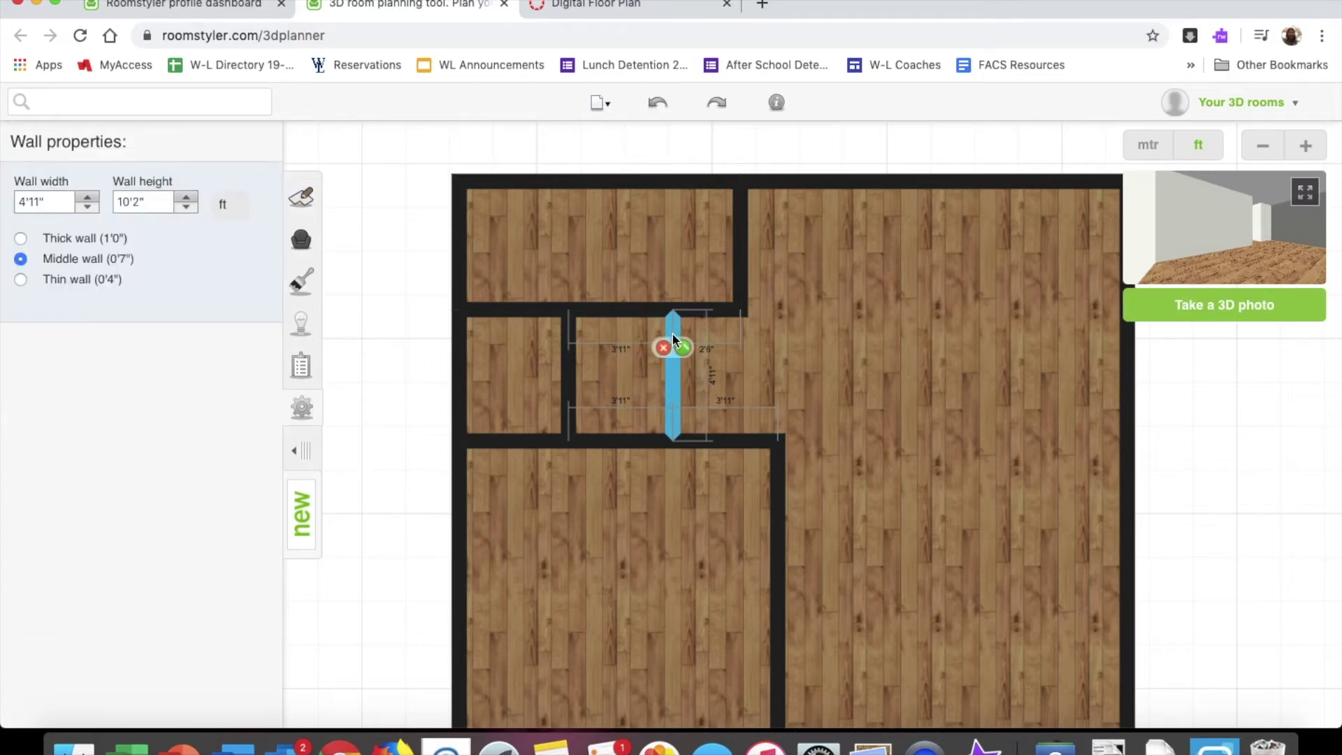
- Check the closet dimensions on the hand-drawn plan and move the walk-in closet's right wall to 4'8" from the left outer wall
{"action": "key", "text": "ctrl+Left"}
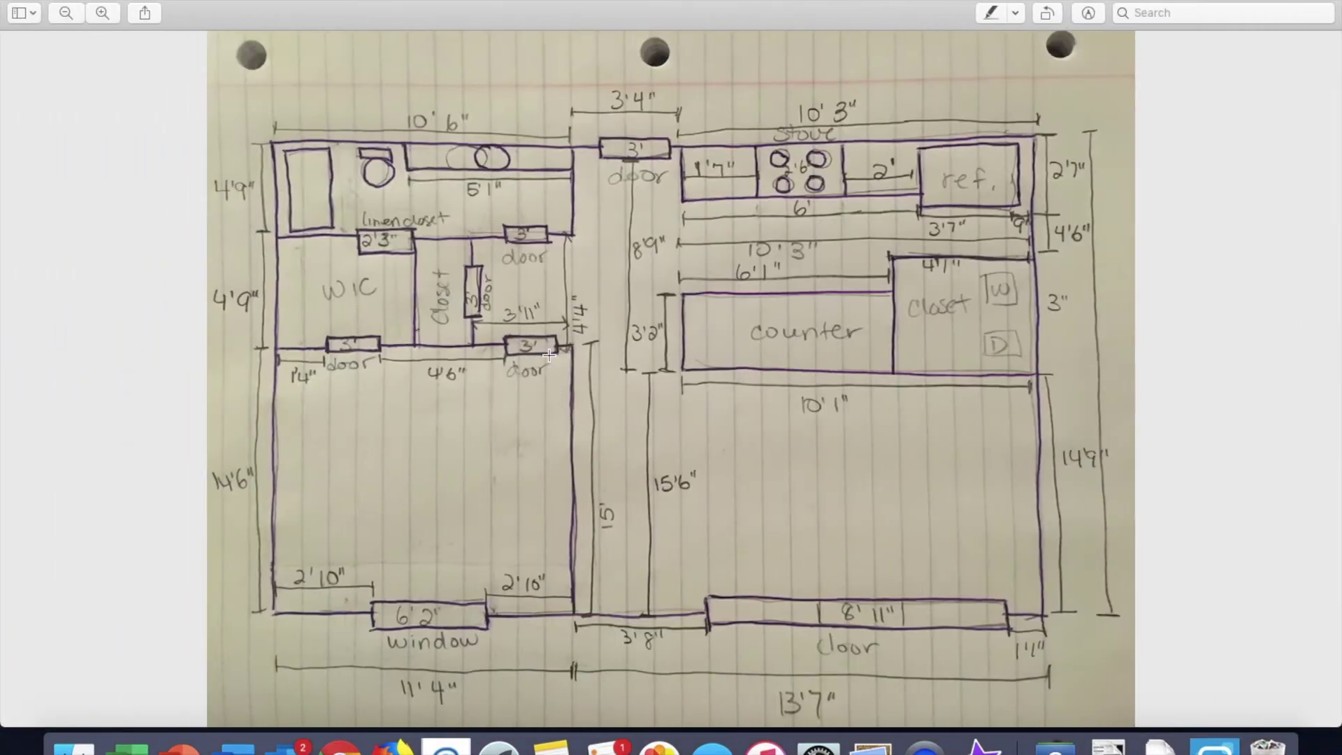
{"action": "key", "text": "ctrl+Right"}
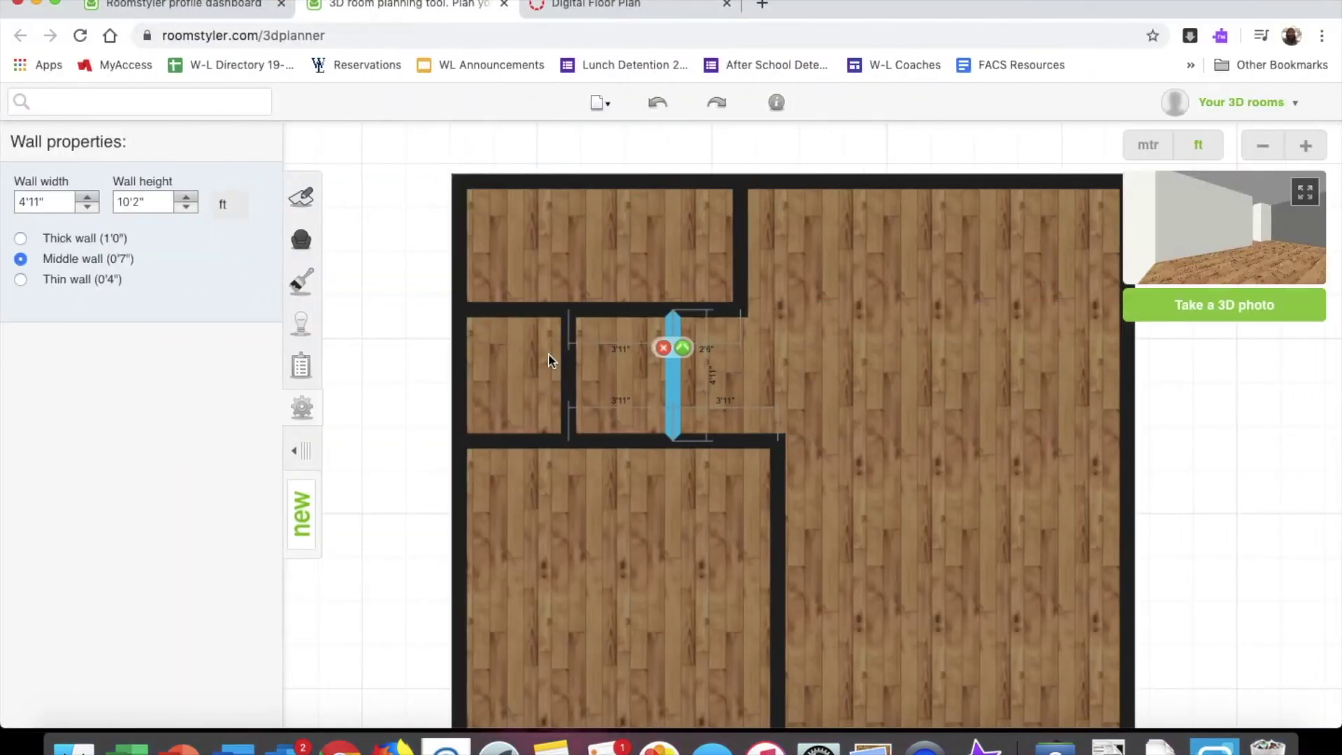
{"action": "key", "text": "ctrl+Left"}
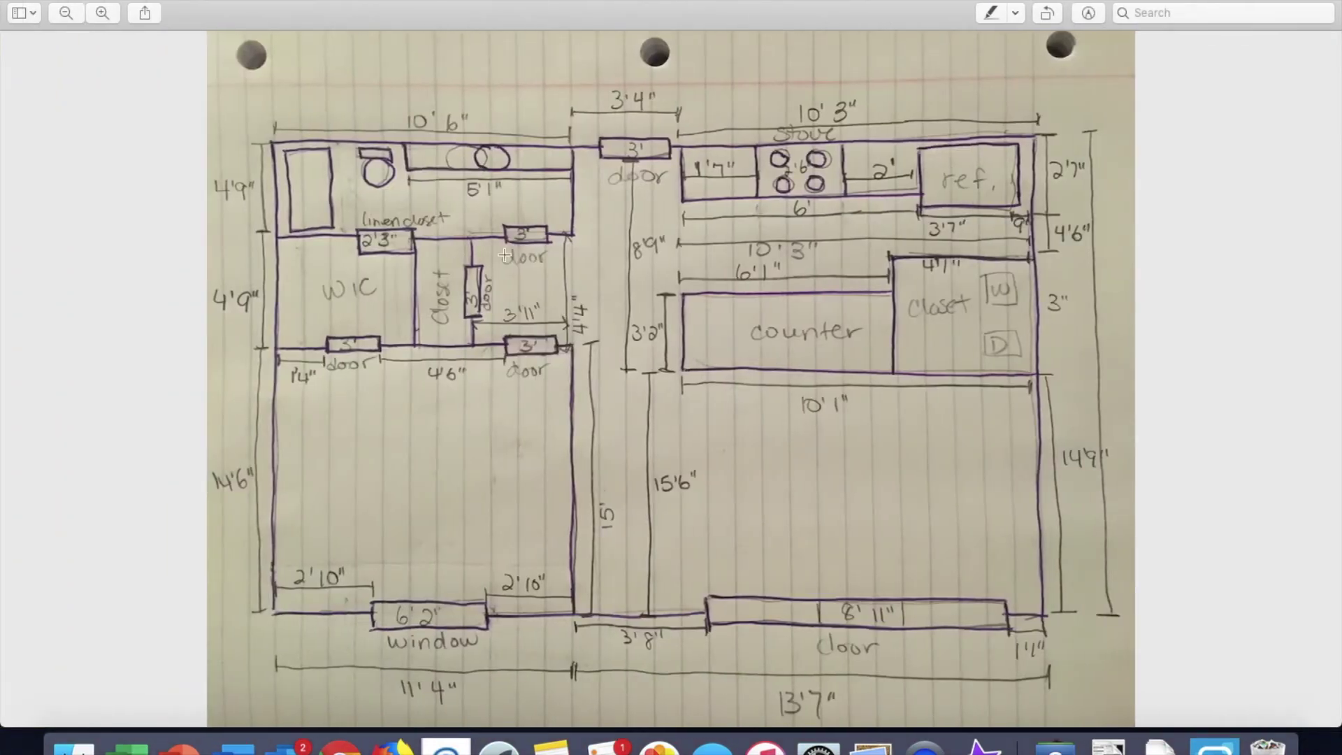
{"action": "key", "text": "ctrl+Right"}
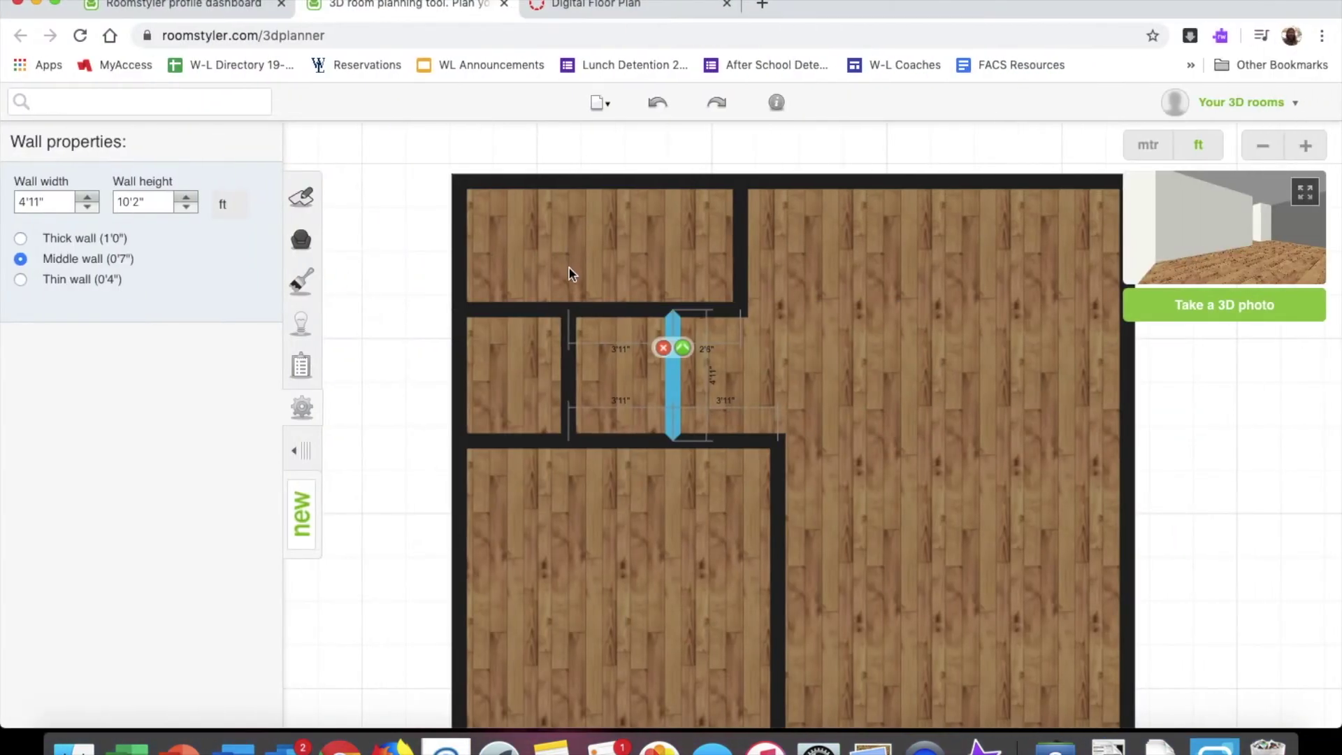
{"action": "left_click_drag", "start_coordinate": [671, 349], "coordinate": [621, 365]}
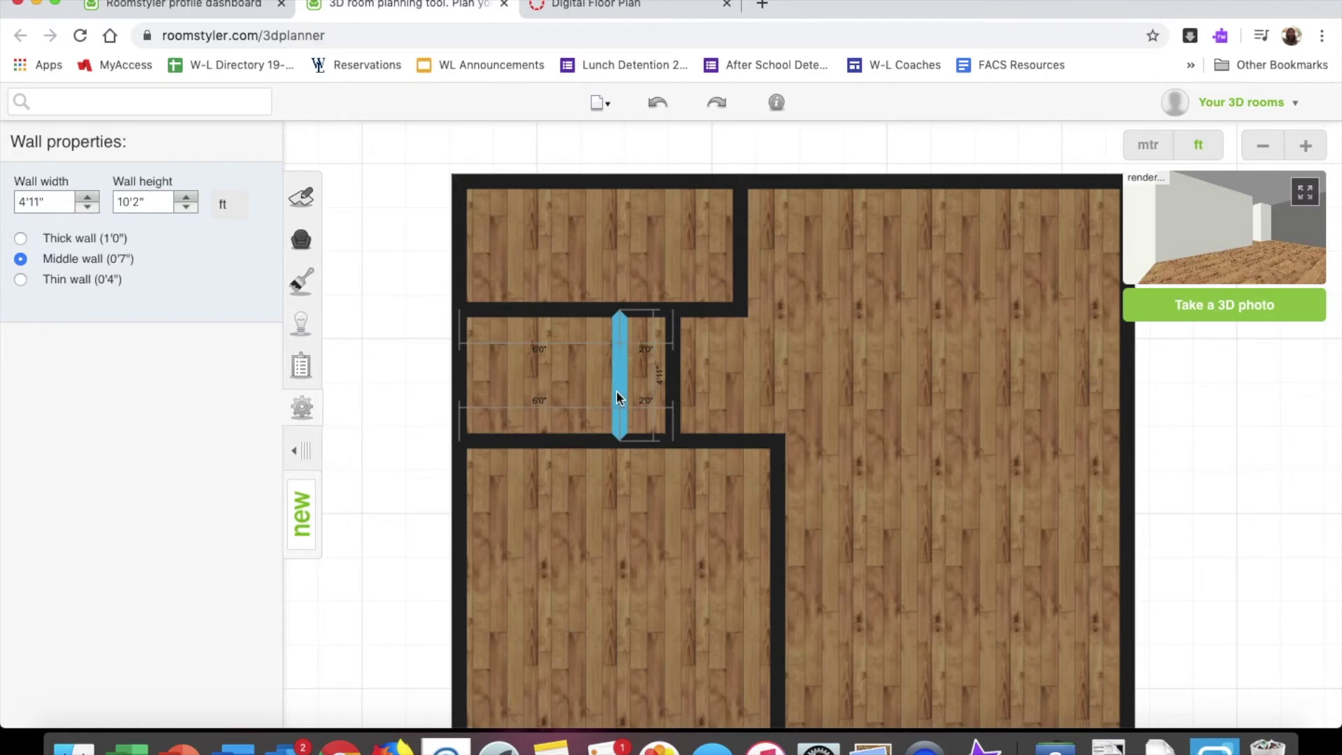
{"action": "left_click_drag", "start_coordinate": [605, 379], "coordinate": [585, 382]}
{"action": "left_click", "coordinate": [772, 342]}
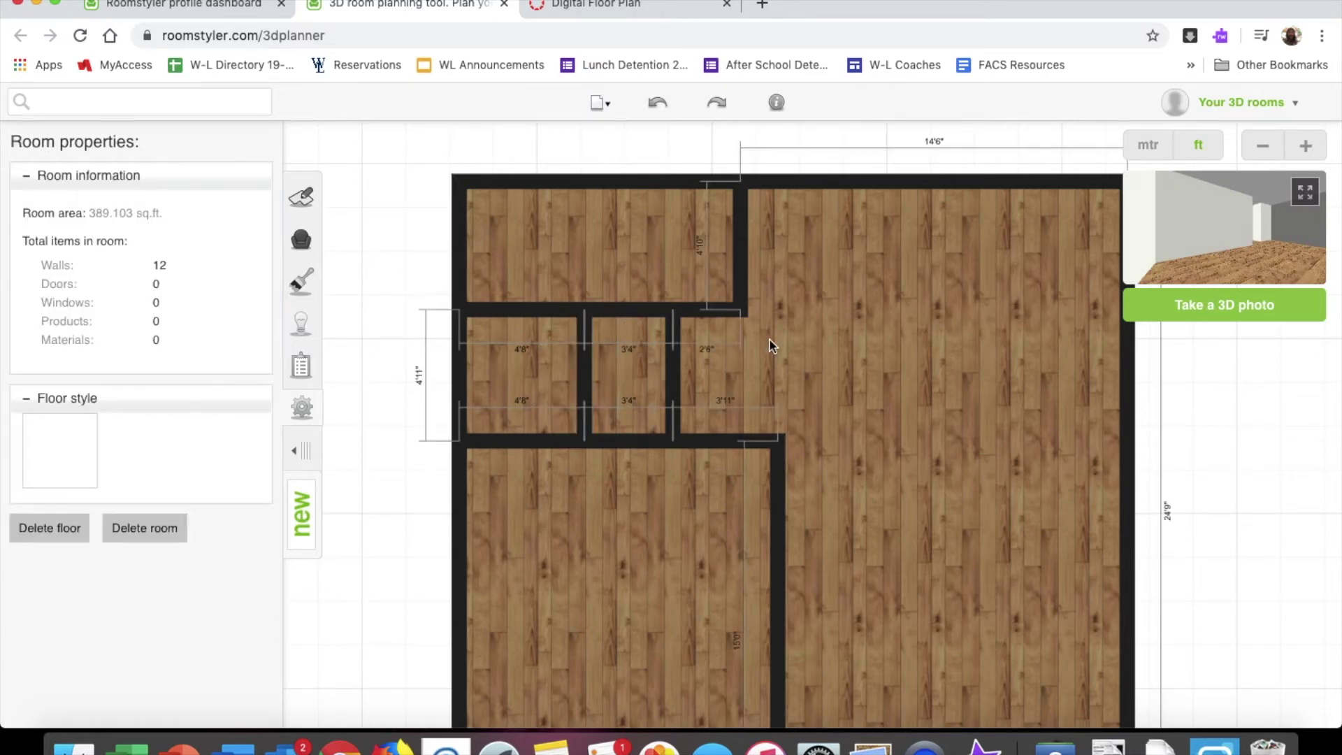
{"action": "left_click", "coordinate": [1193, 392]}
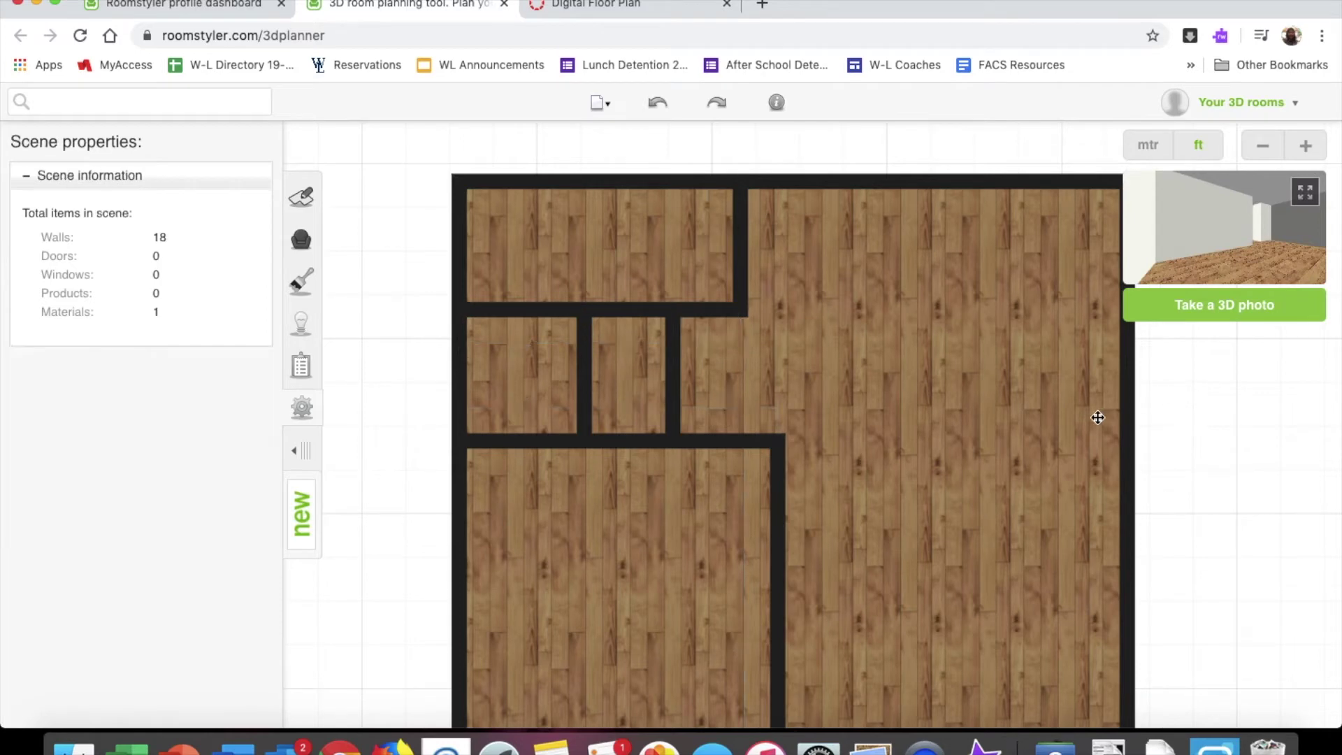
- Check the kitchen on the hand-drawn plan and draw a short partition wall down from the upper outer wall beside the refrigerator space
{"action": "scroll", "coordinate": [1052, 504], "scroll_direction": "down", "scroll_amount": 2}
{"action": "left_click_drag", "start_coordinate": [1257, 453], "coordinate": [1248, 363]}
{"action": "key", "text": "ctrl+Right"}
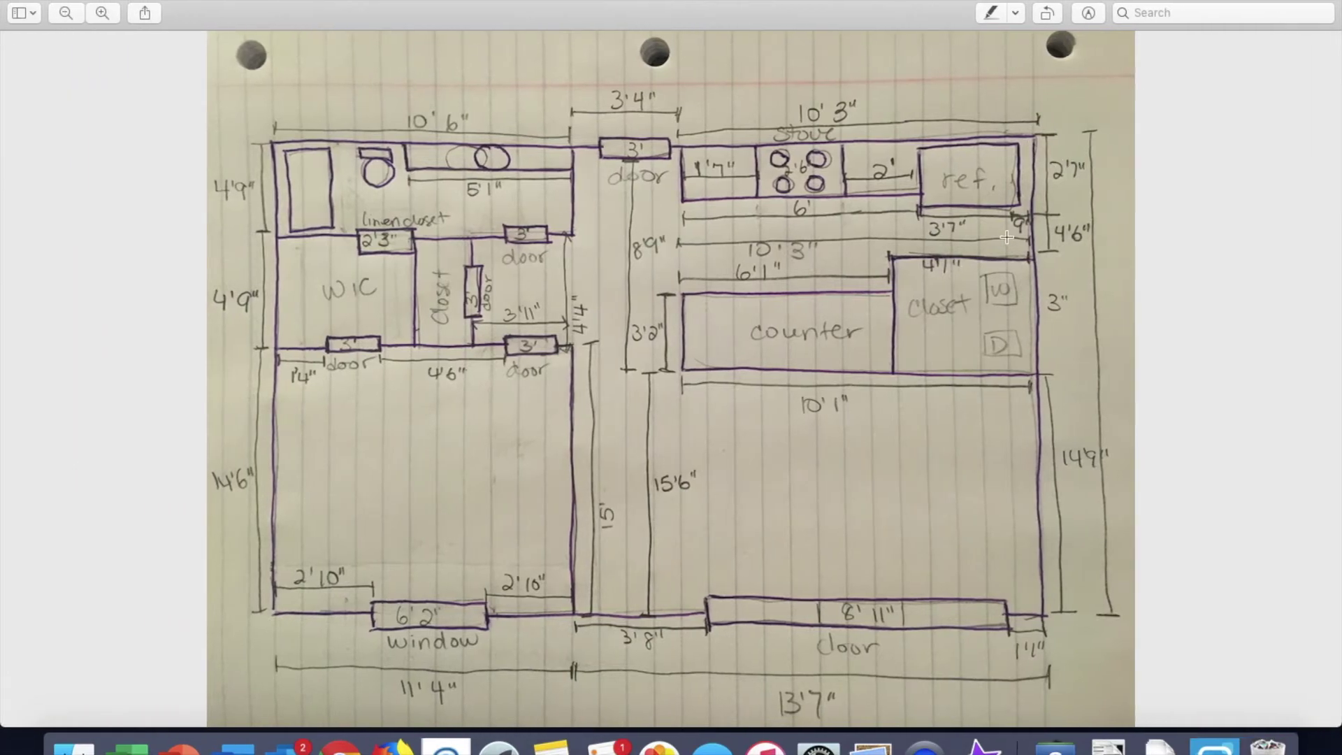
{"action": "key", "text": "ctrl+Right"}
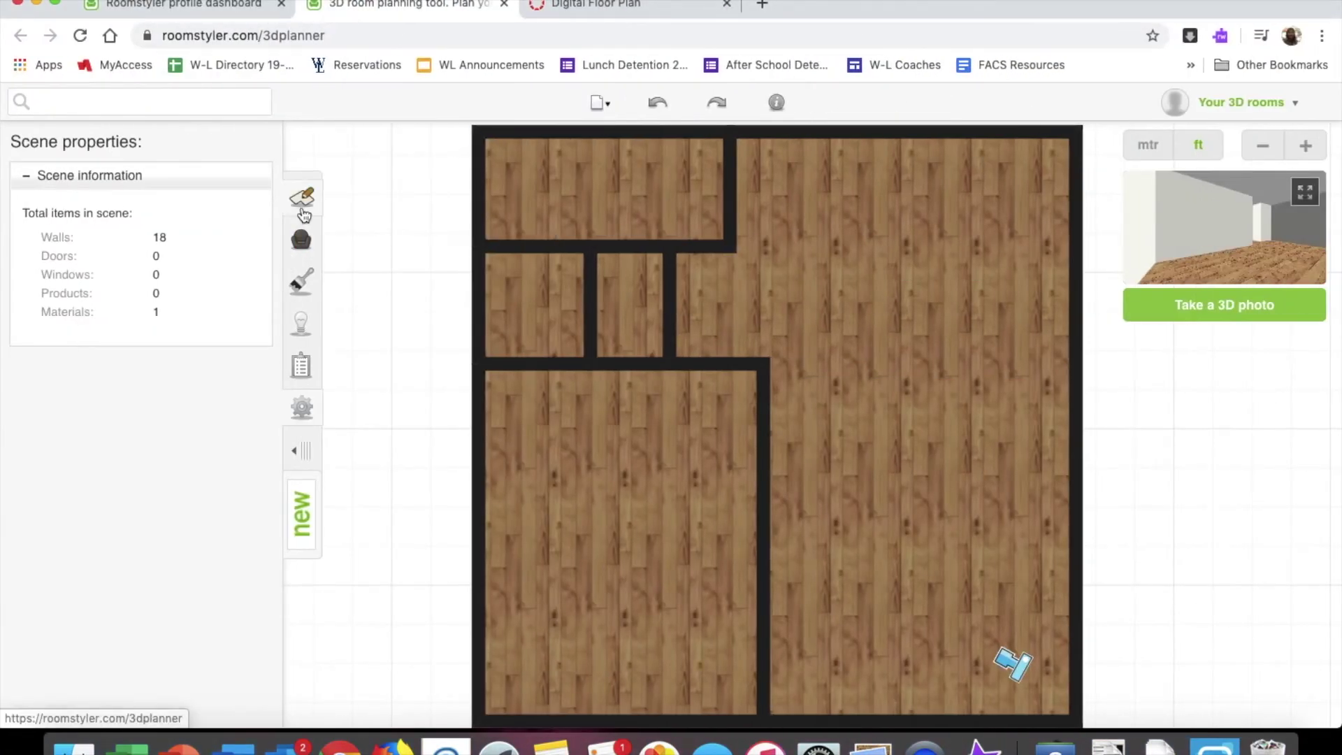
{"action": "left_click", "coordinate": [302, 210]}
{"action": "left_click", "coordinate": [47, 260]}
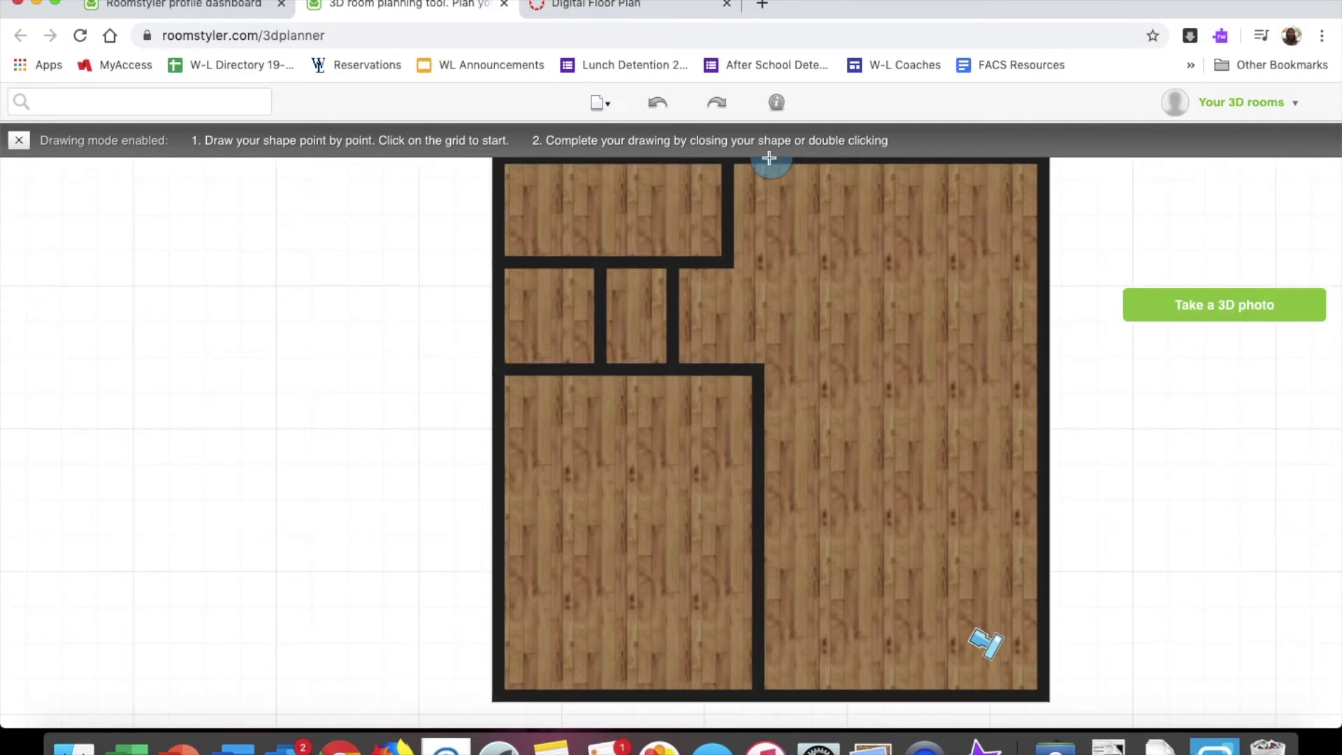
{"action": "key", "text": "ctrl+Right"}
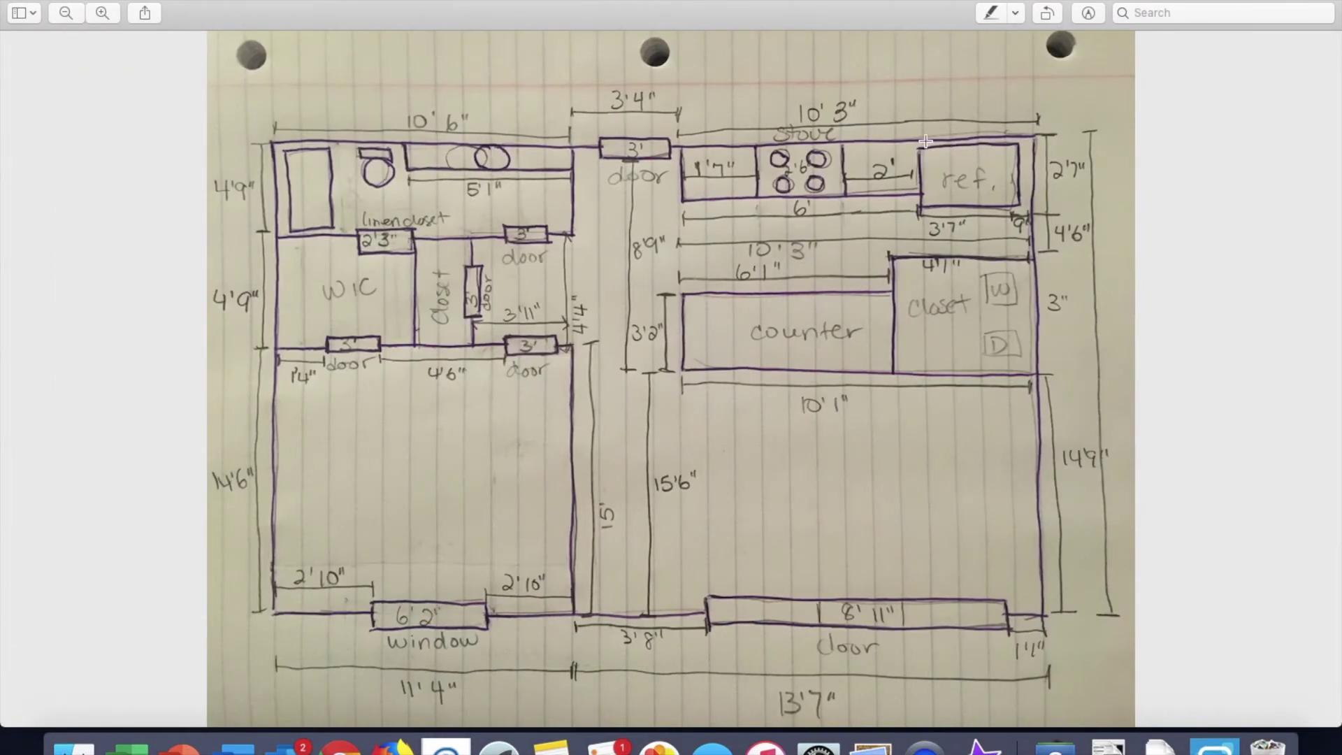
{"action": "key", "text": "ctrl+Left"}
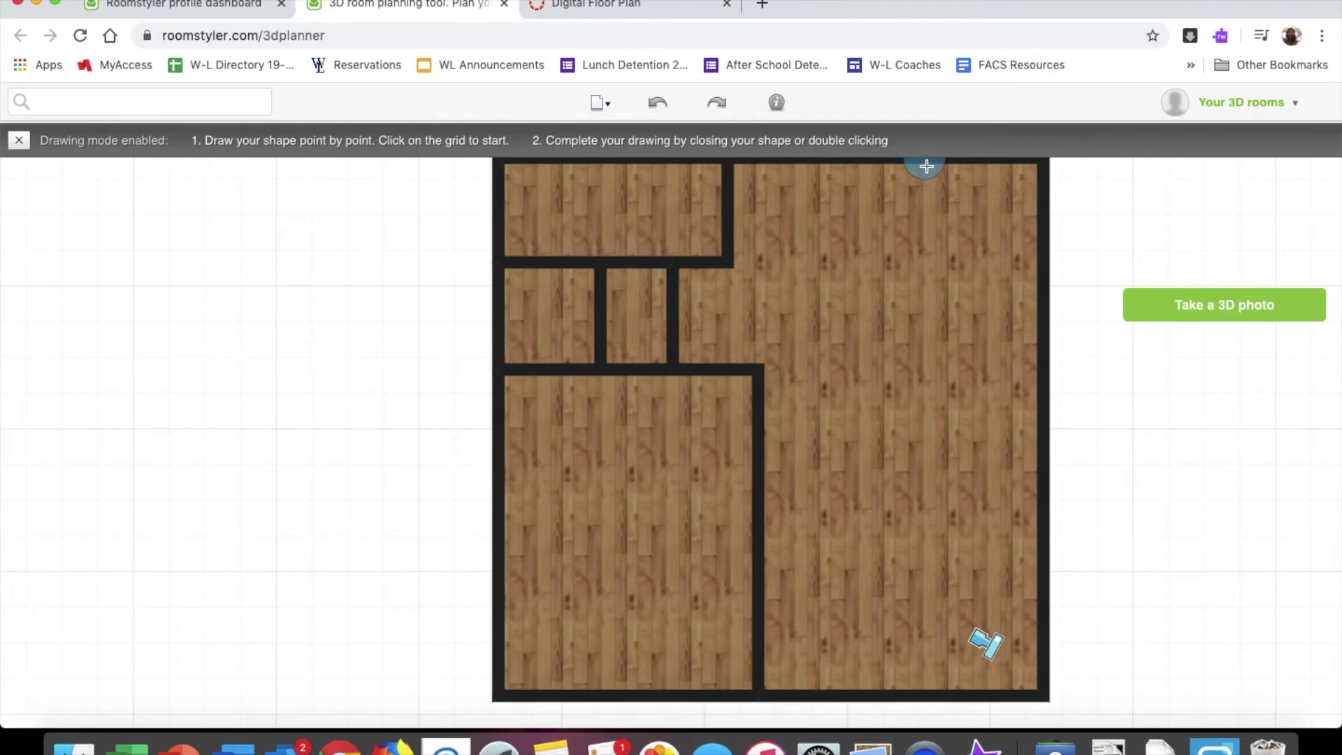
{"action": "left_click", "coordinate": [926, 162]}
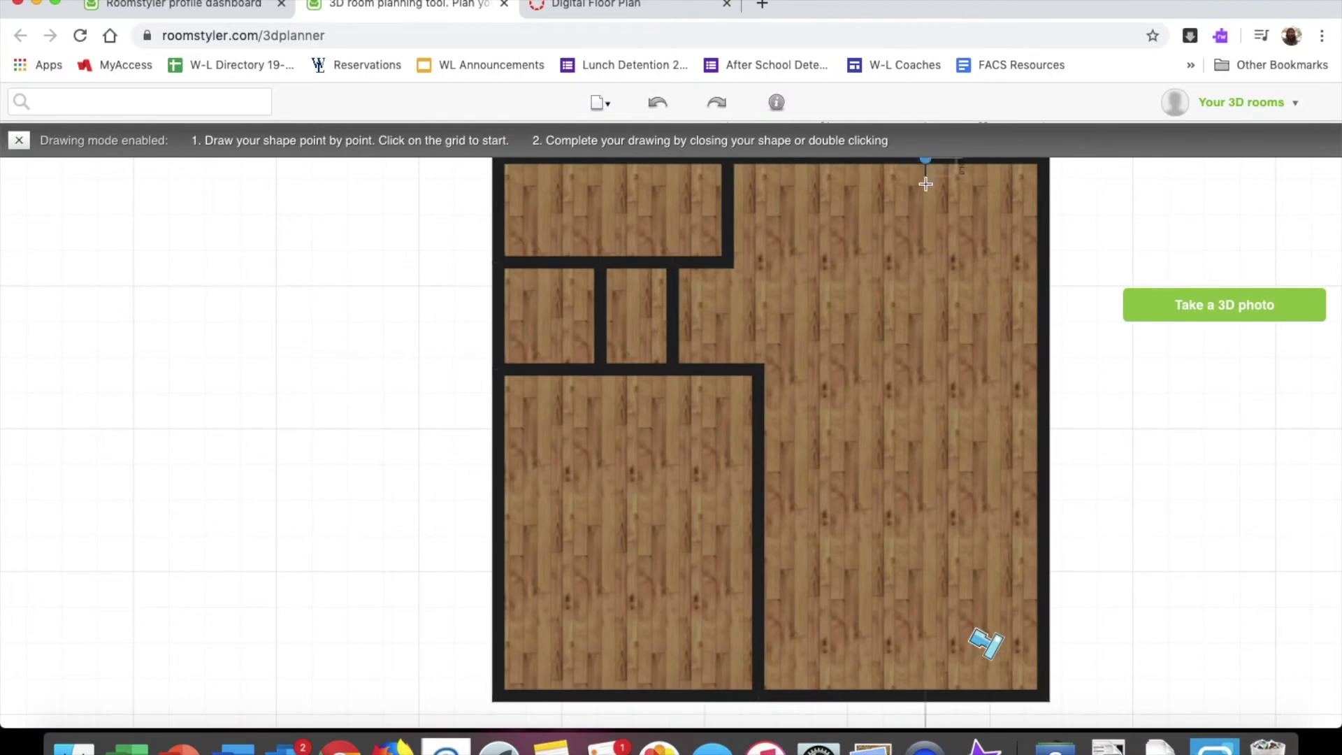
{"action": "left_click", "coordinate": [924, 218]}
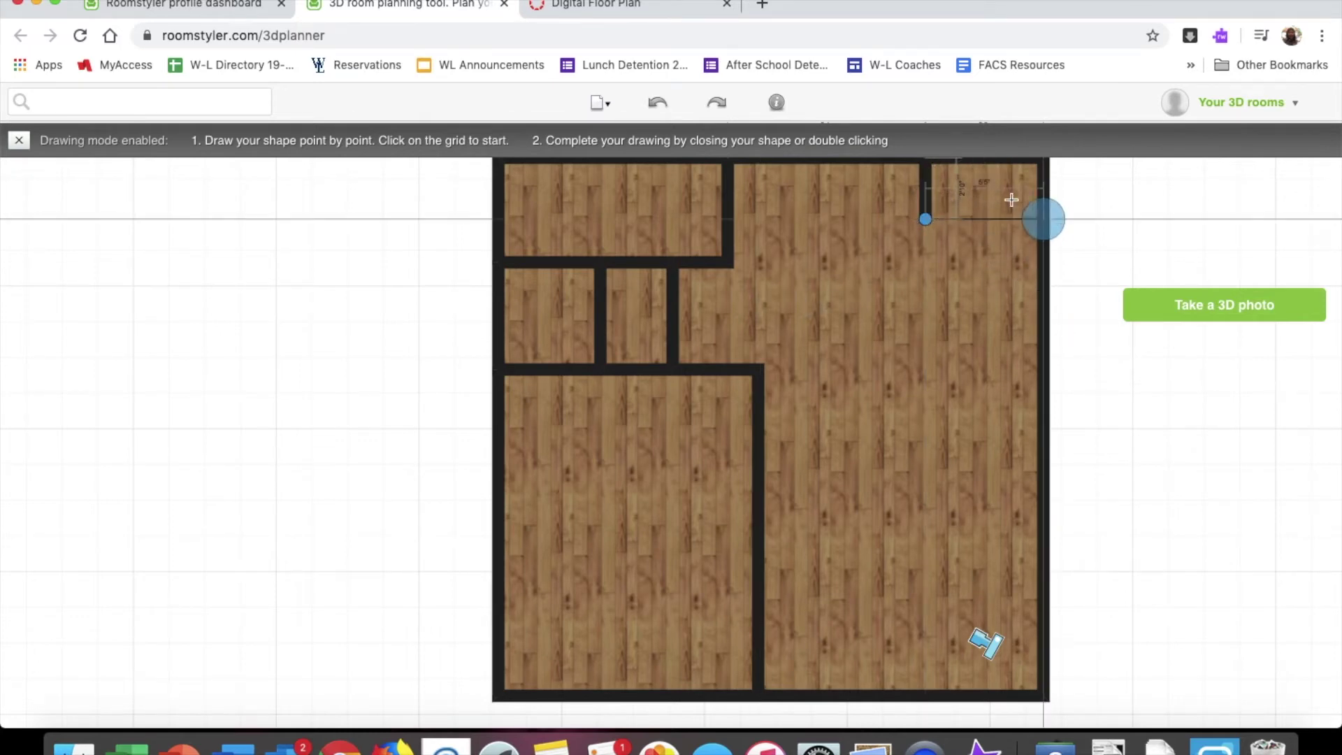
{"action": "double_click", "coordinate": [964, 262]}
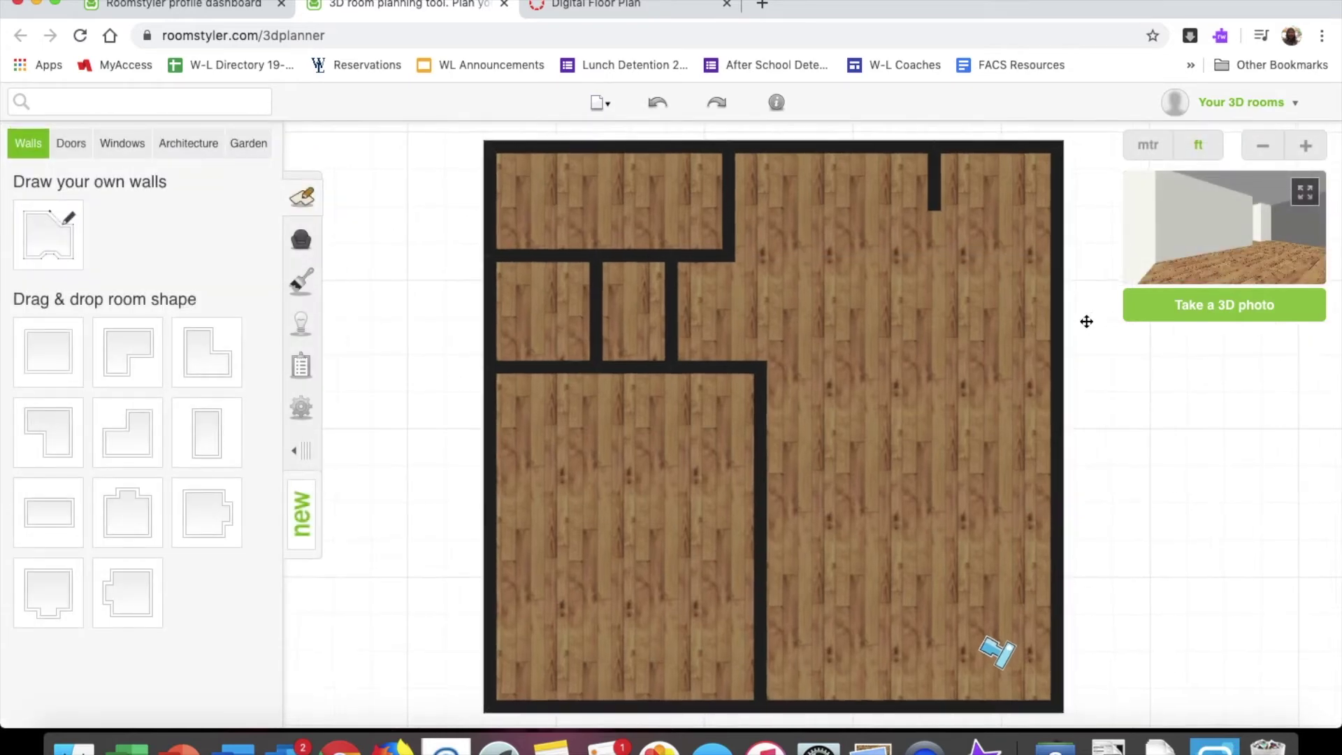
{"action": "scroll", "coordinate": [1086, 321], "scroll_direction": "up", "scroll_amount": 3}
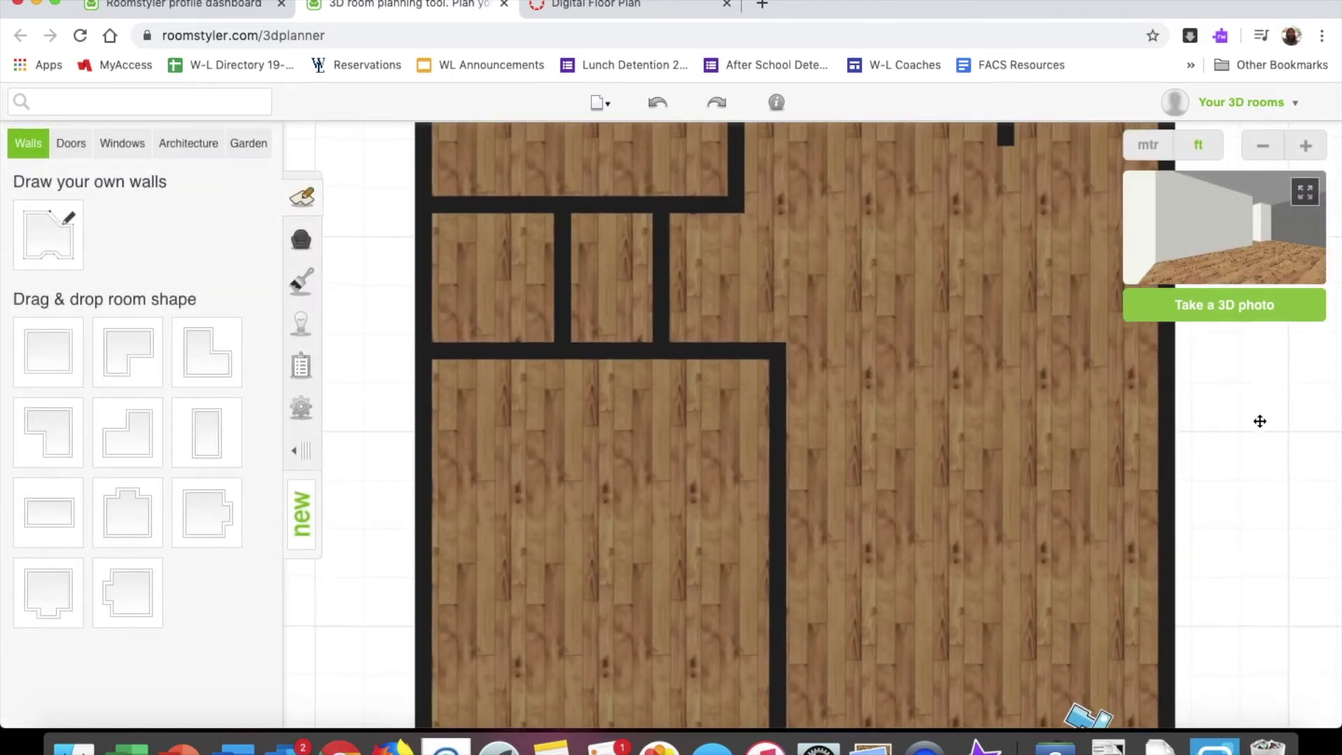
- Set the length of the kitchen partition wall beside the refrigerator space to 2'7"
{"action": "scroll", "coordinate": [1259, 420], "scroll_direction": "down", "scroll_amount": 3}
{"action": "left_click", "coordinate": [999, 372]}
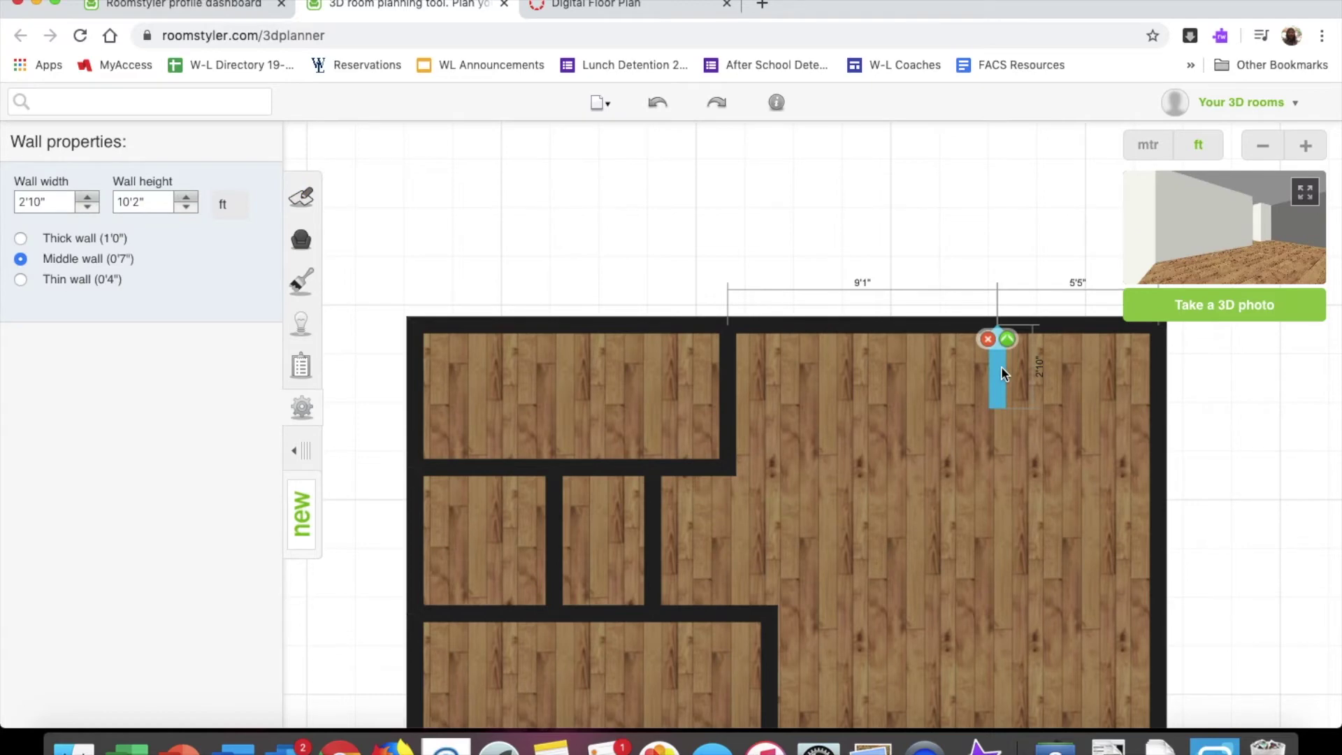
{"action": "double_click", "coordinate": [41, 202]}
{"action": "left_click", "coordinate": [41, 202]}
{"action": "key", "text": "Return"}
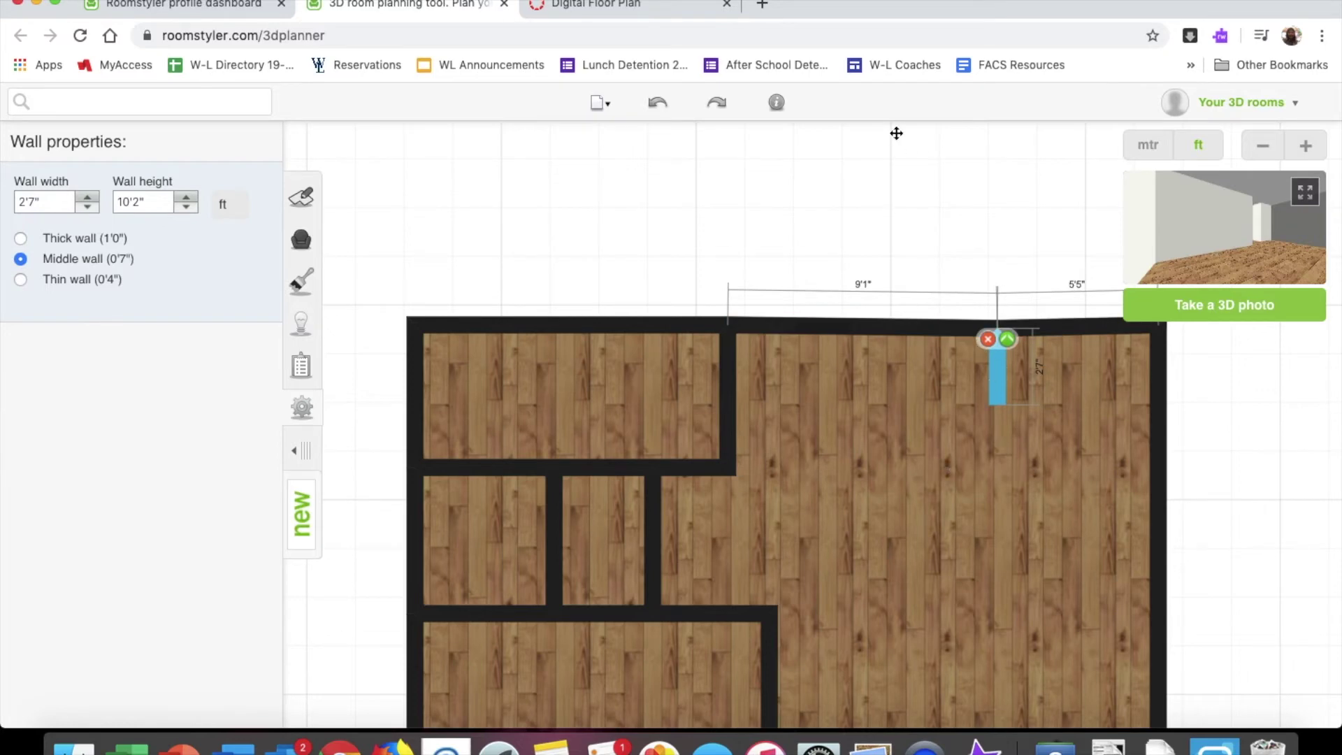
- Remove the short kitchen partition wall so that the upper outer wall runs straight from the bathroom to the right corner
{"action": "left_click", "coordinate": [901, 269]}
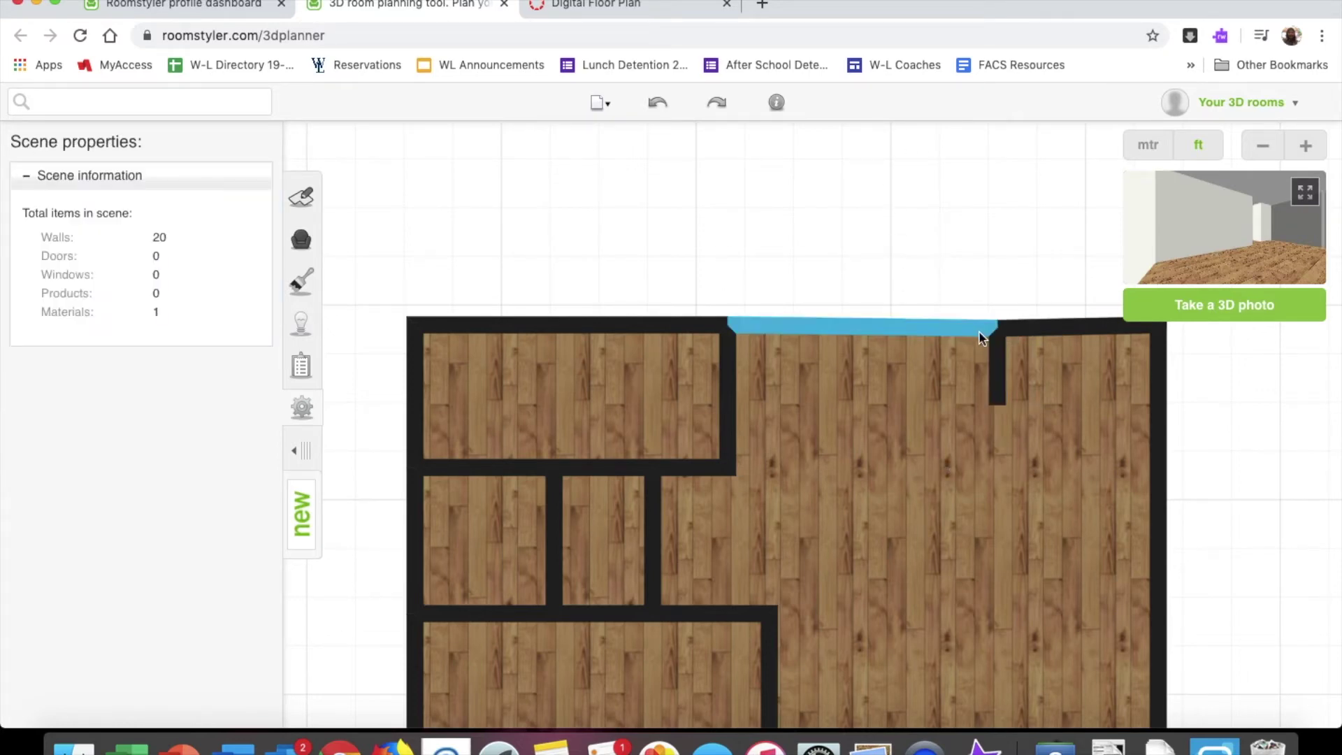
{"action": "key", "text": "Delete"}
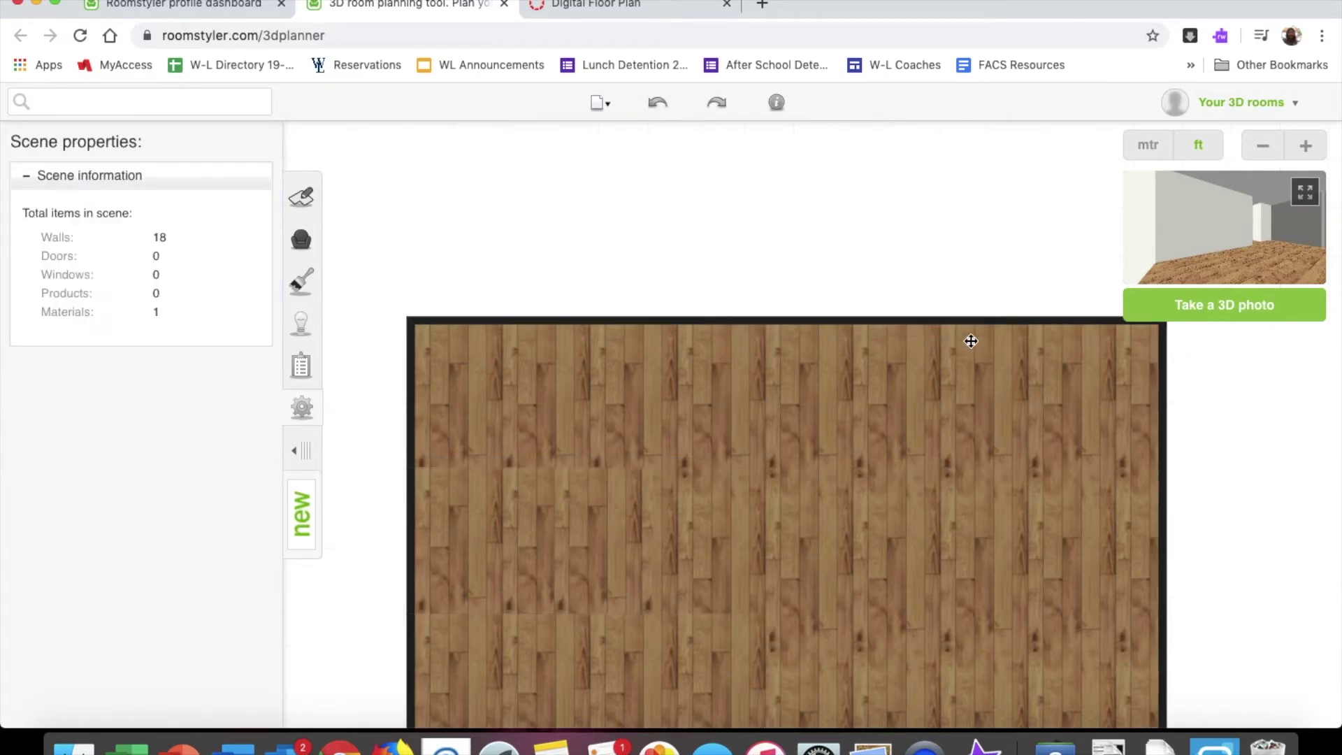
{"action": "left_click", "coordinate": [989, 325]}
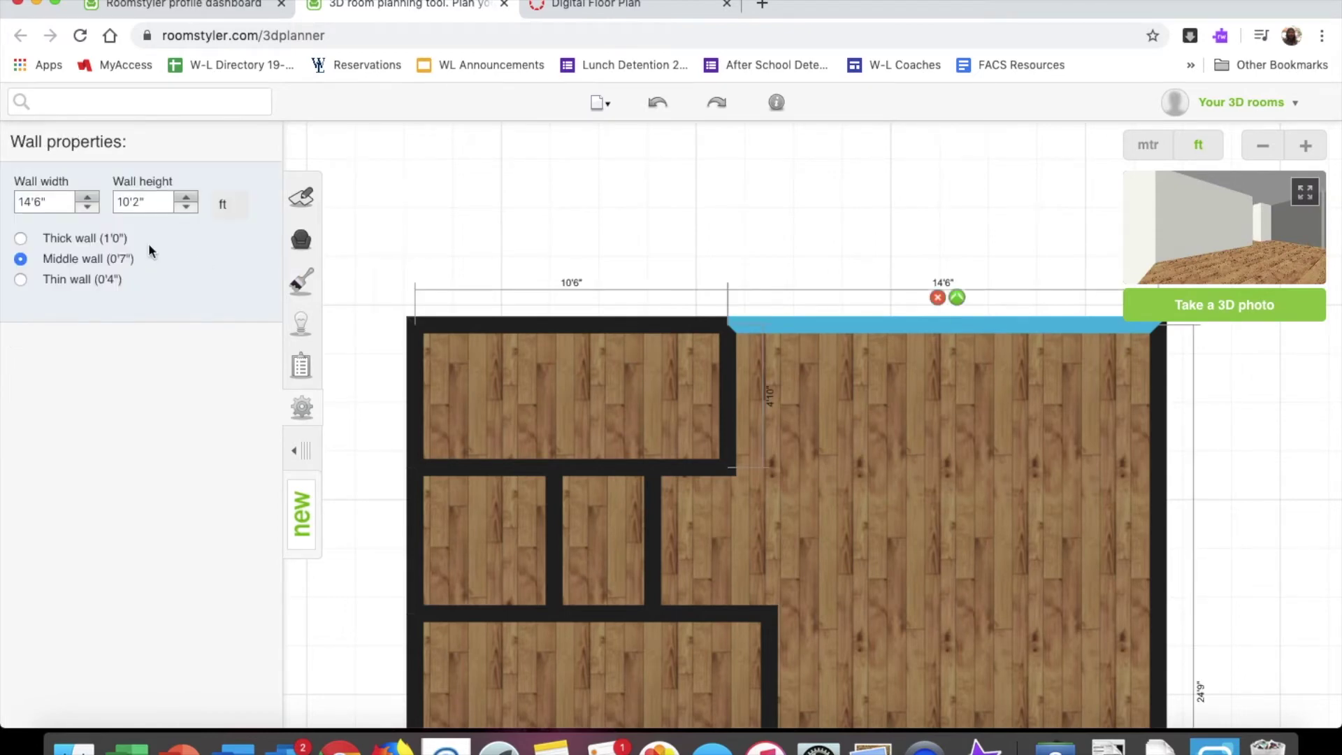
- Draw a new partition wall about 2'9" long down from the upper outer wall, about 4'5" from the right outer wall
{"action": "left_click", "coordinate": [301, 197]}
{"action": "left_click", "coordinate": [50, 242]}
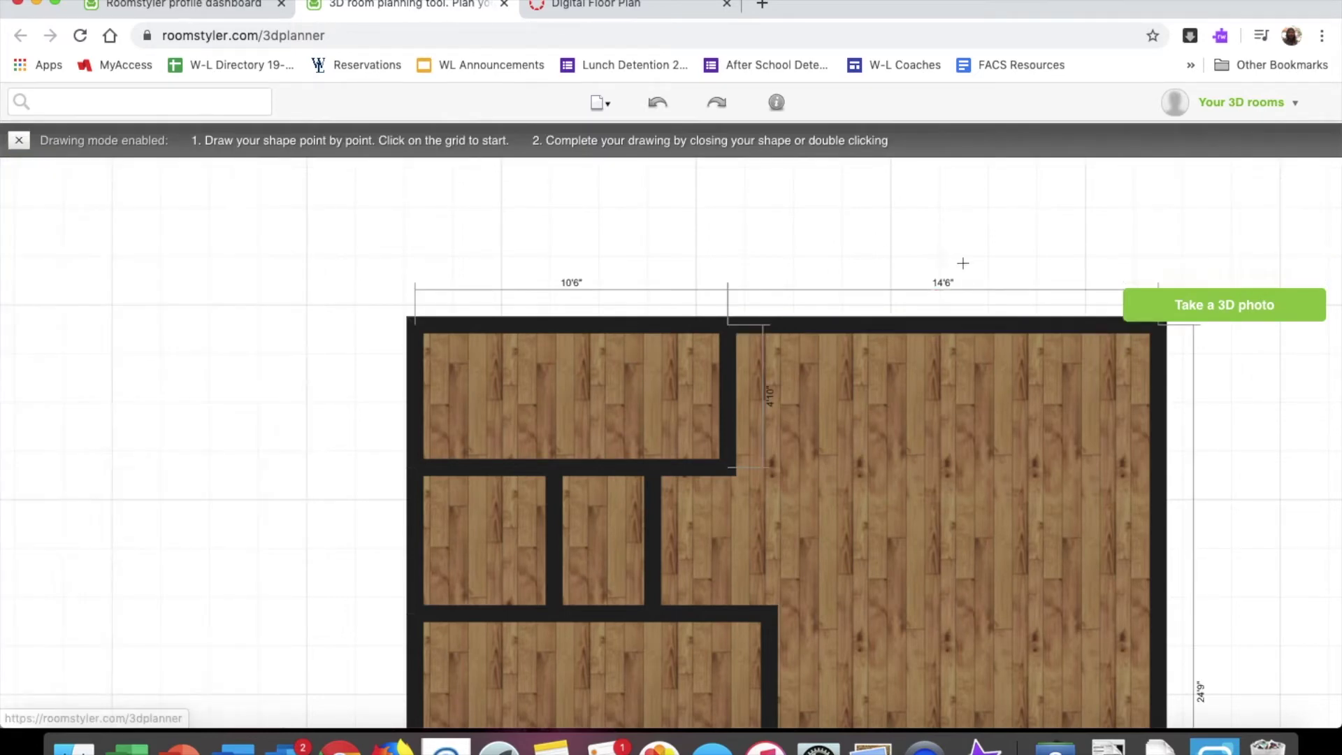
{"action": "left_click", "coordinate": [1027, 324]}
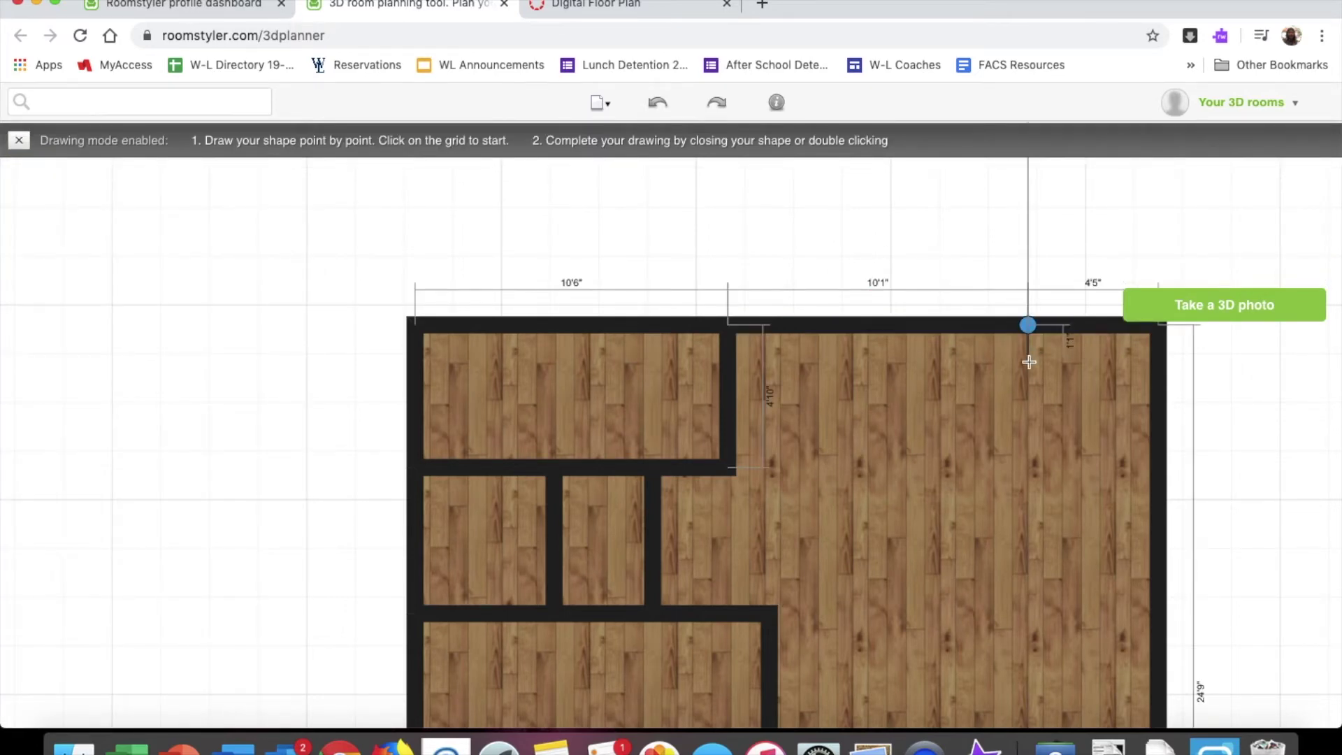
{"action": "left_click", "coordinate": [1028, 406]}
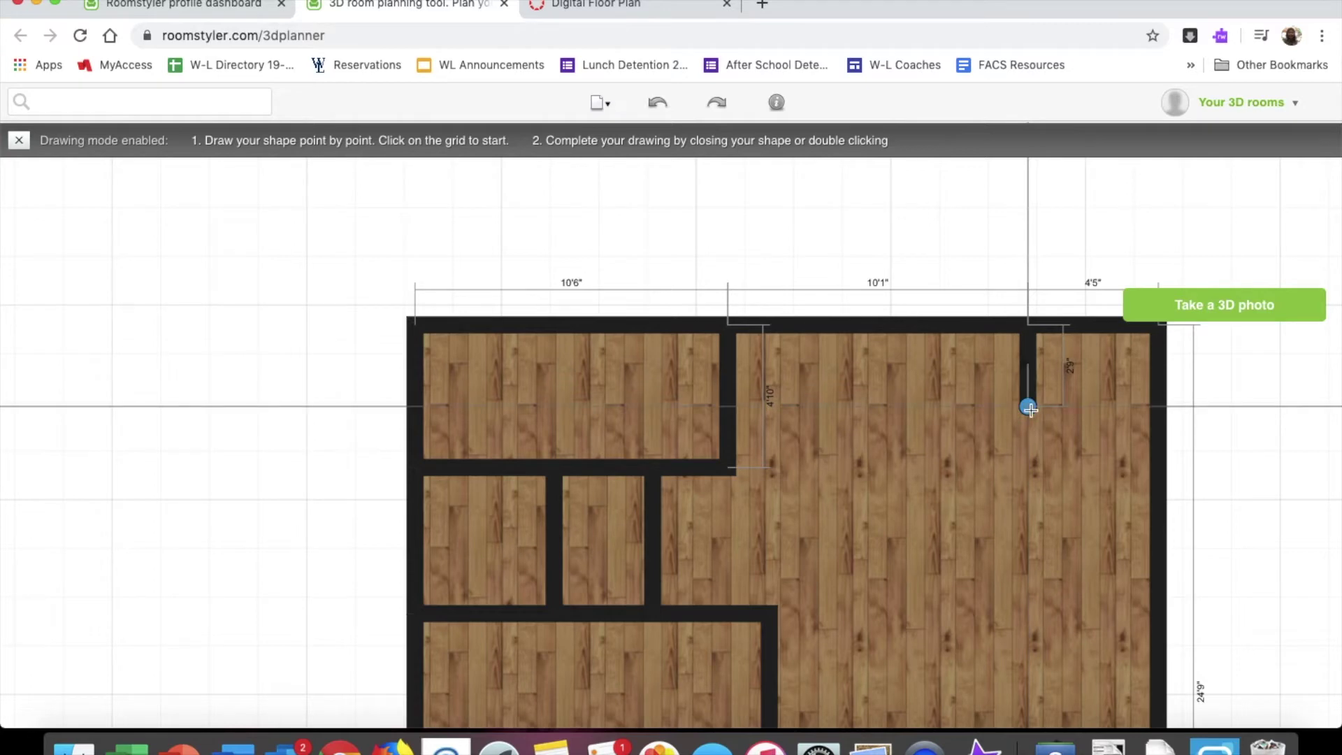
{"action": "key", "text": "Escape"}
- Shorten the new kitchen partition wall to 2'5" by moving its lower end
{"action": "left_click", "coordinate": [1030, 400]}
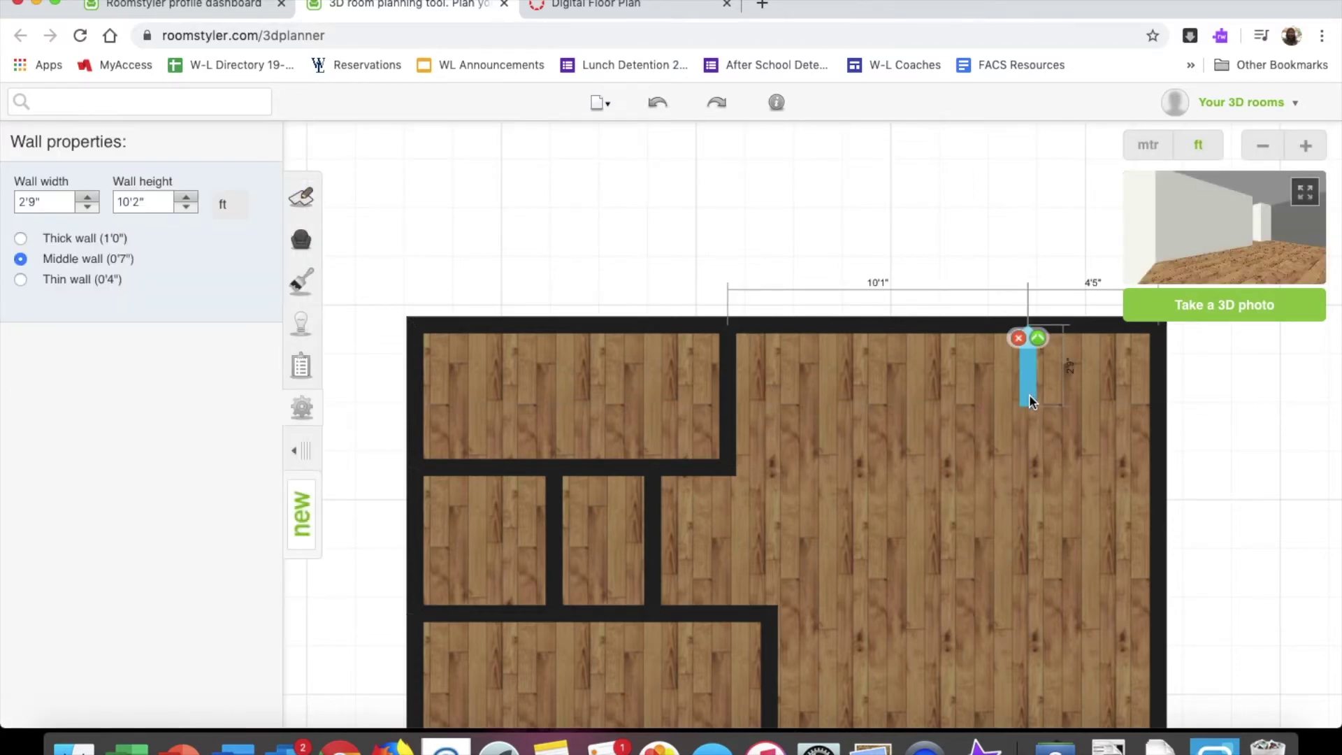
{"action": "left_click_drag", "start_coordinate": [1029, 400], "coordinate": [1032, 405]}
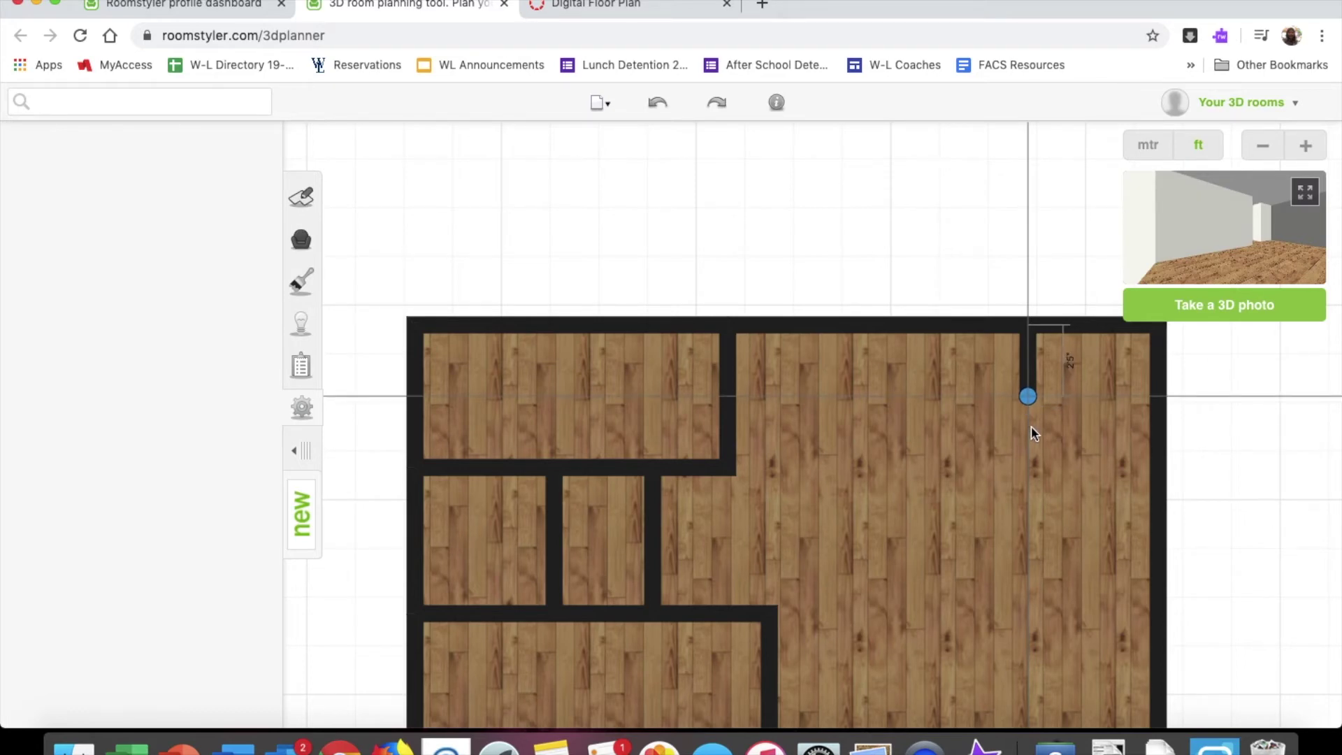
{"action": "key", "text": "Escape"}
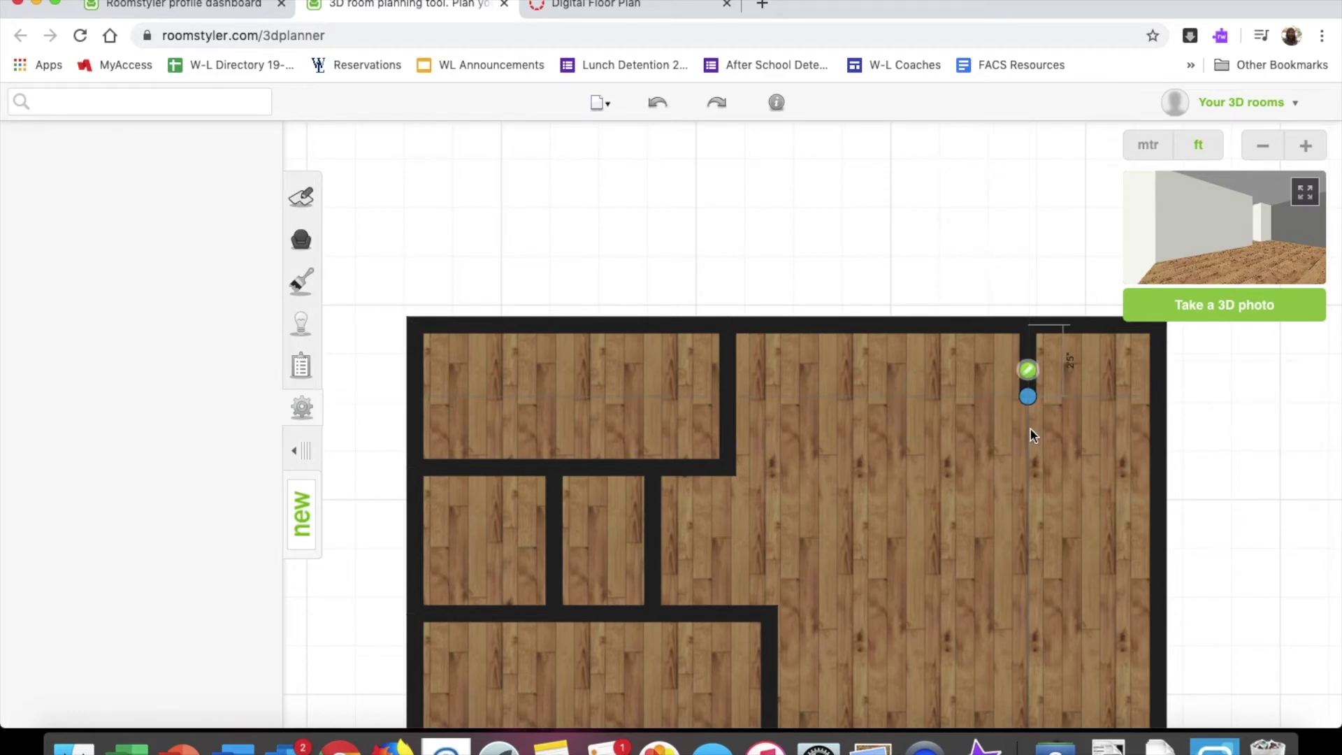
{"action": "left_click", "coordinate": [1206, 381]}
{"action": "left_click_drag", "start_coordinate": [1206, 382], "coordinate": [787, 494]}
{"action": "scroll", "coordinate": [891, 445], "scroll_direction": "up", "scroll_amount": 1}
{"action": "scroll", "coordinate": [891, 445], "scroll_direction": "up", "scroll_amount": 2}
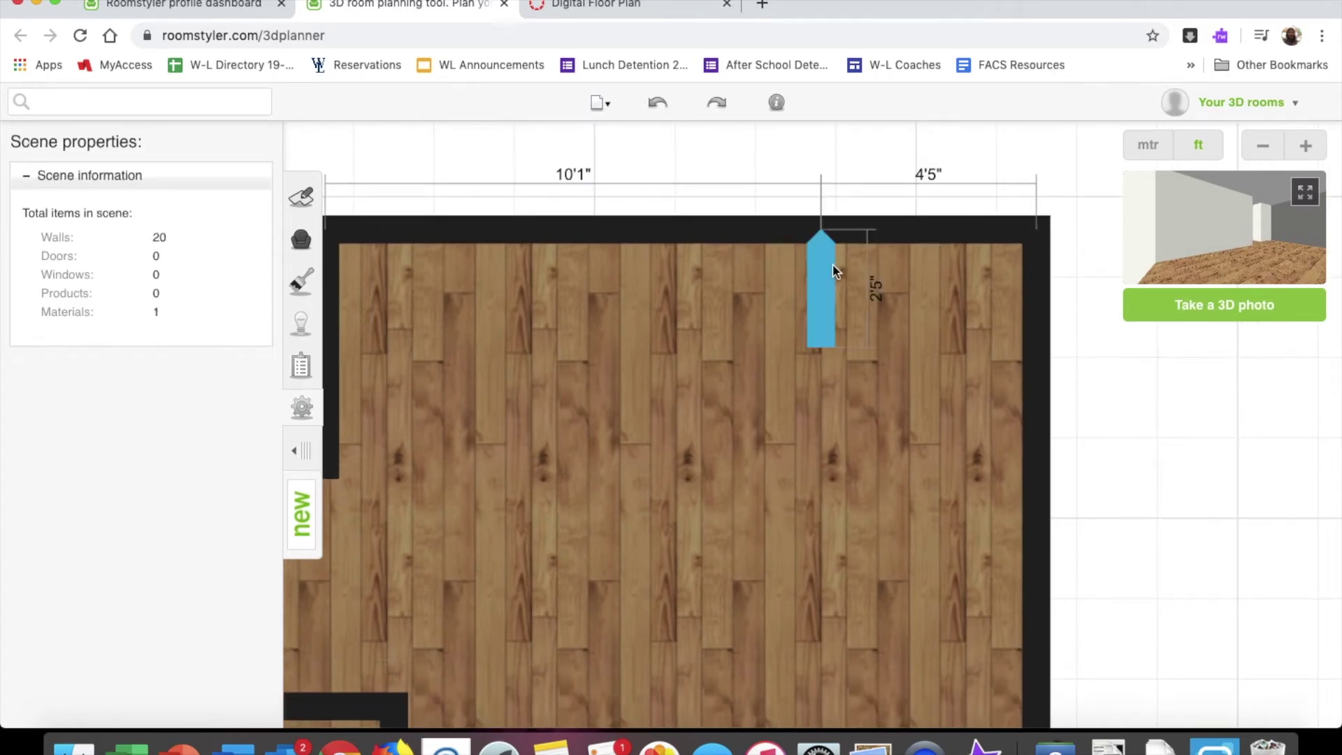
{"action": "left_click", "coordinate": [821, 328]}
{"action": "left_click", "coordinate": [819, 358]}
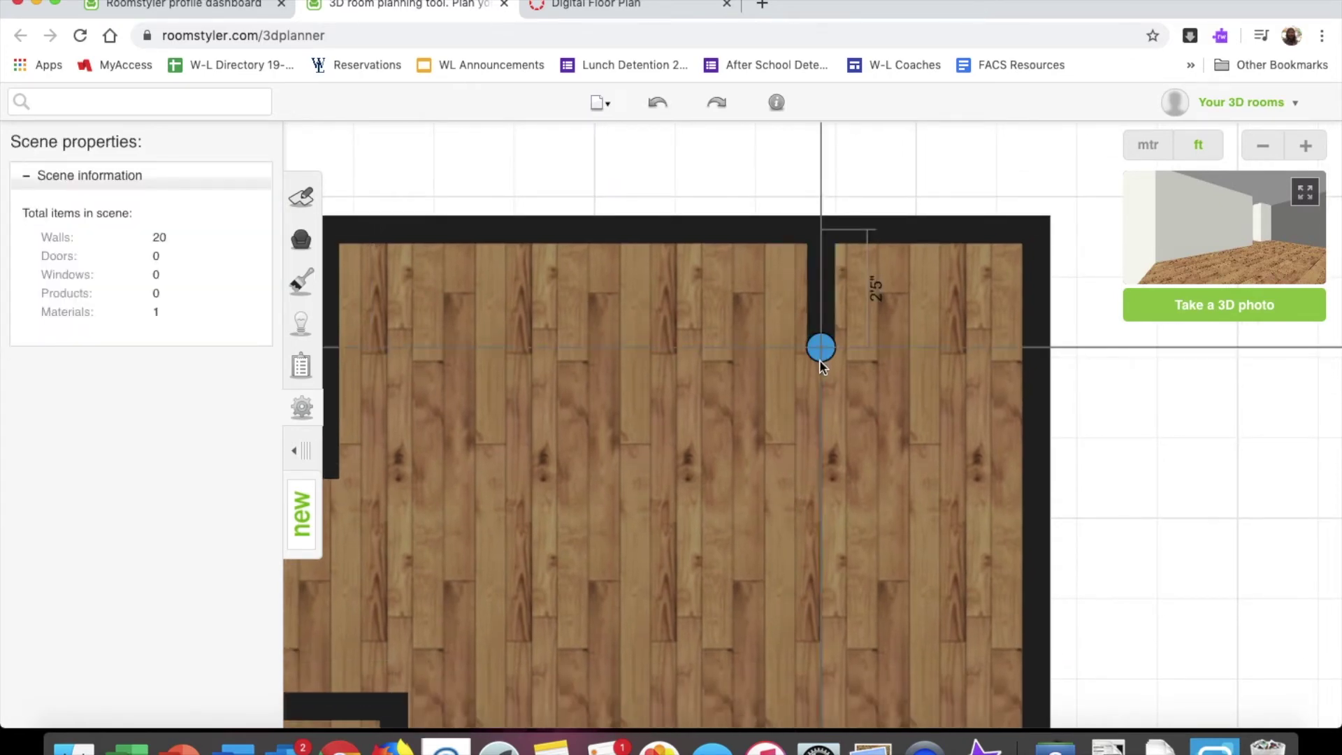
{"action": "left_click", "coordinate": [818, 396]}
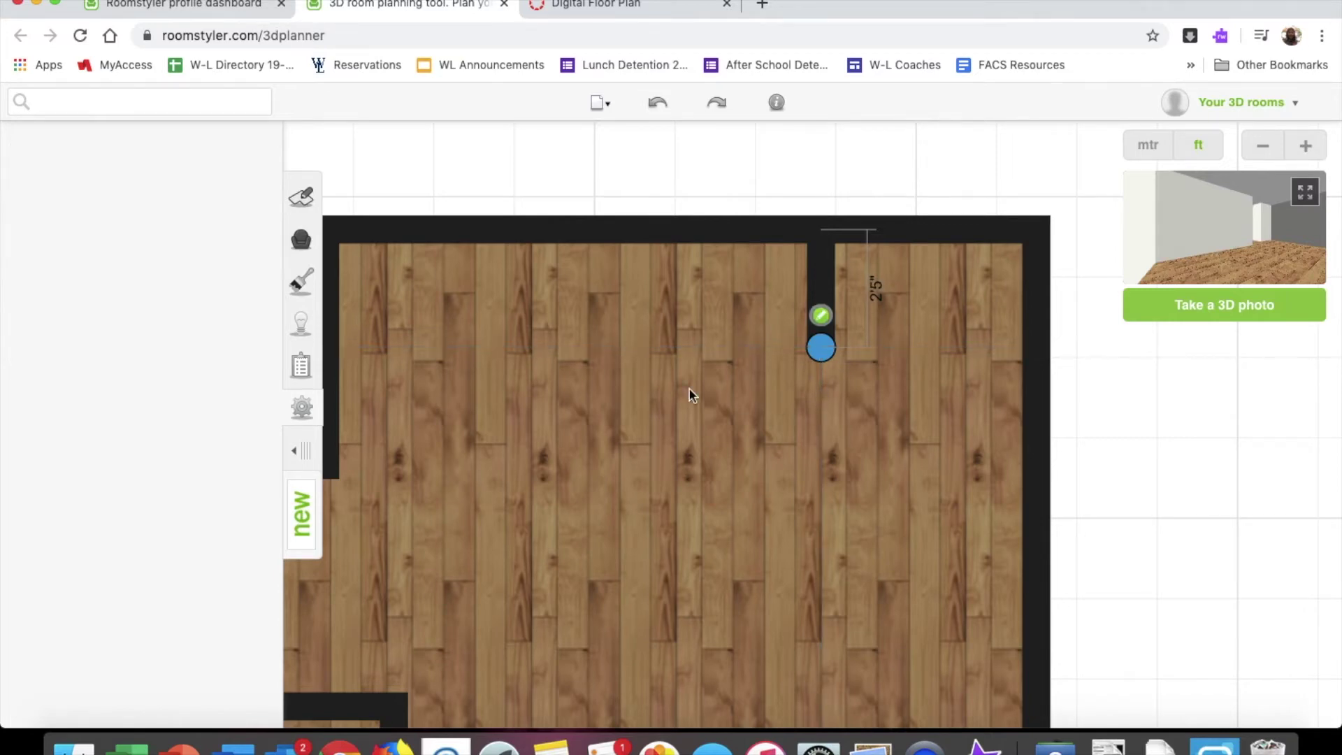
- Check the refrigerator space on the hand-drawn plan and move the partition wall to 4'4" from the right outer wall
{"action": "left_click", "coordinate": [1092, 351]}
{"action": "scroll", "coordinate": [1092, 351], "scroll_direction": "down", "scroll_amount": 3}
{"action": "left_click_drag", "start_coordinate": [1092, 360], "coordinate": [979, 180]}
{"action": "left_click", "coordinate": [959, 225]}
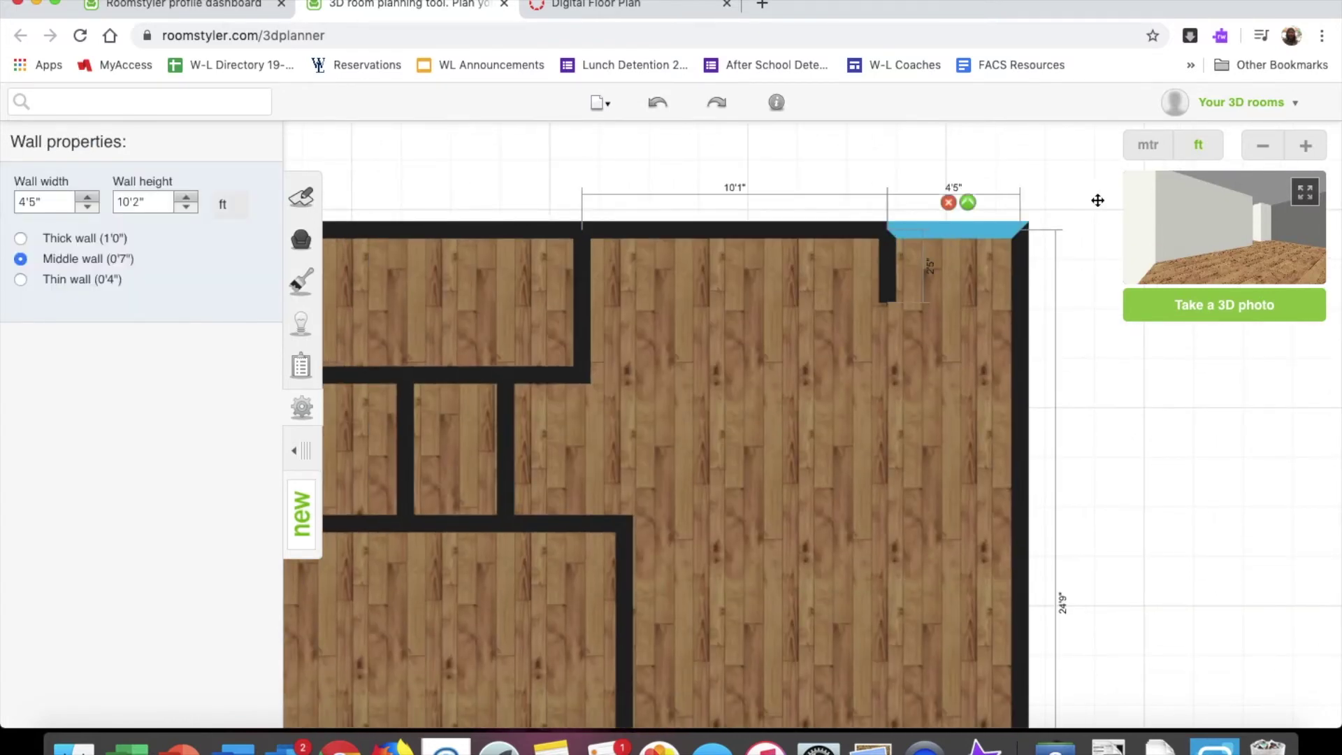
{"action": "key", "text": "ctrl+Right"}
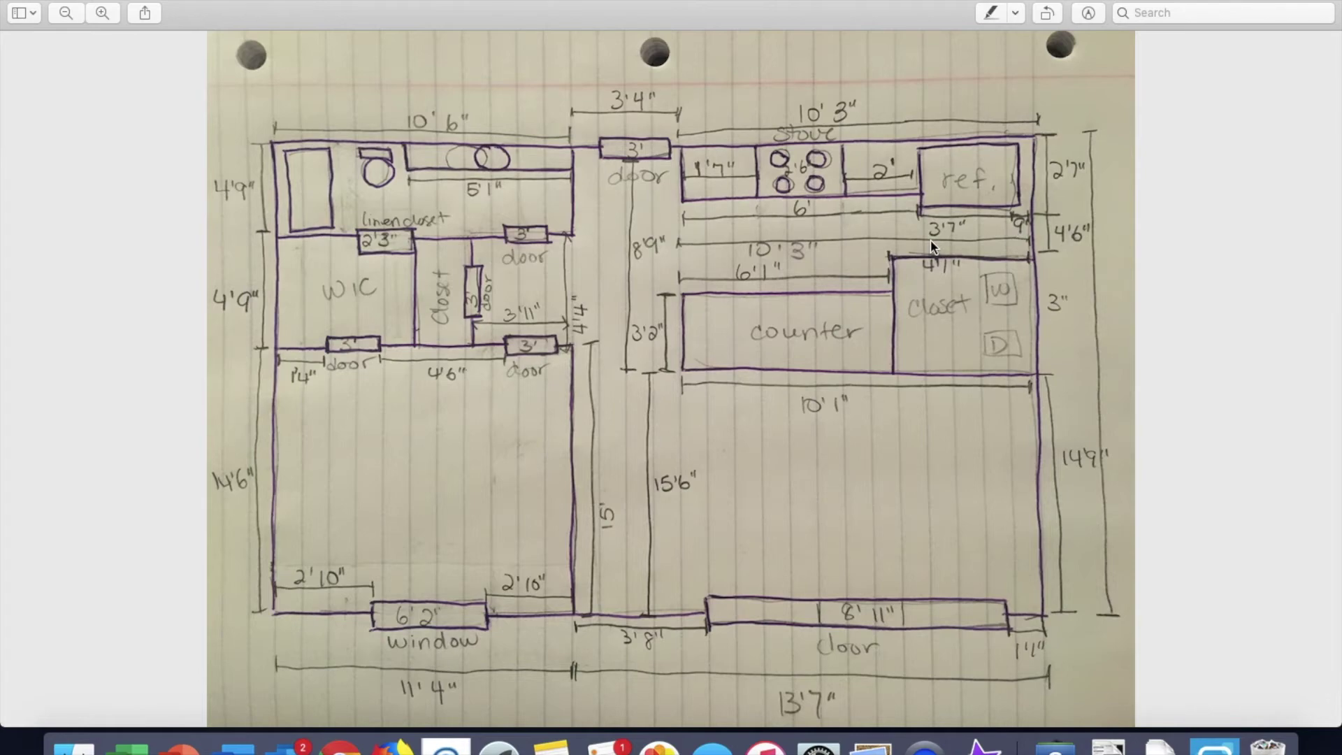
{"action": "key", "text": "ctrl+Left"}
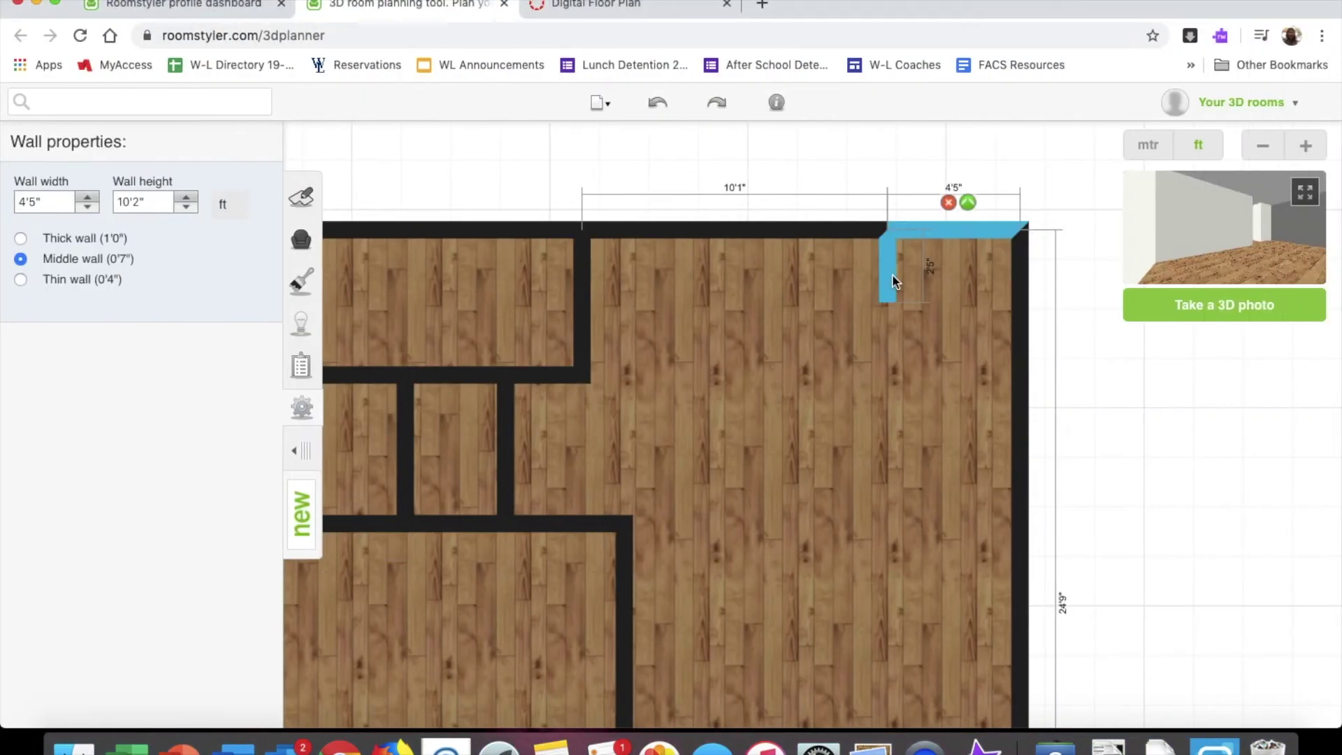
{"action": "double_click", "coordinate": [892, 277]}
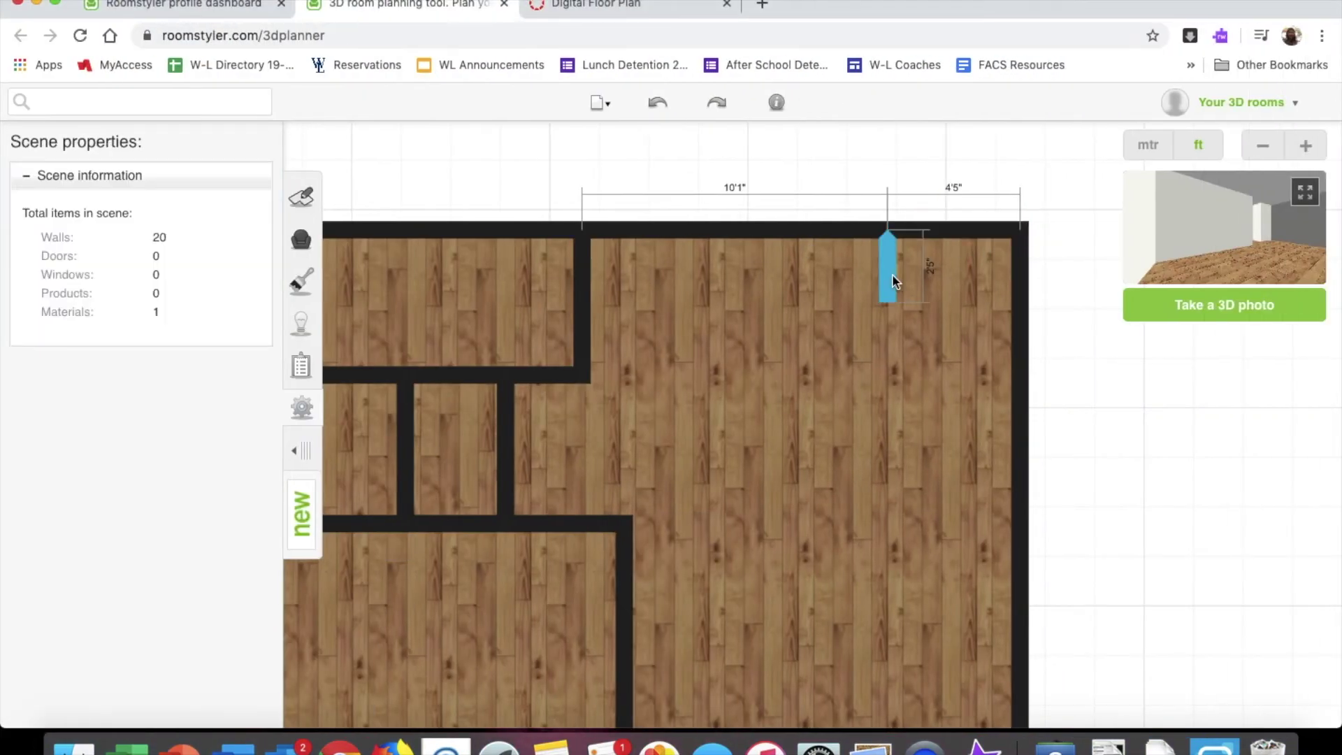
{"action": "left_click", "coordinate": [882, 283]}
- Check the laundry closet on the hand-drawn plan and draw its three walls against the right outer wall, about 4'4" wide and 3'4" deep
{"action": "key", "text": "ctrl+Right"}
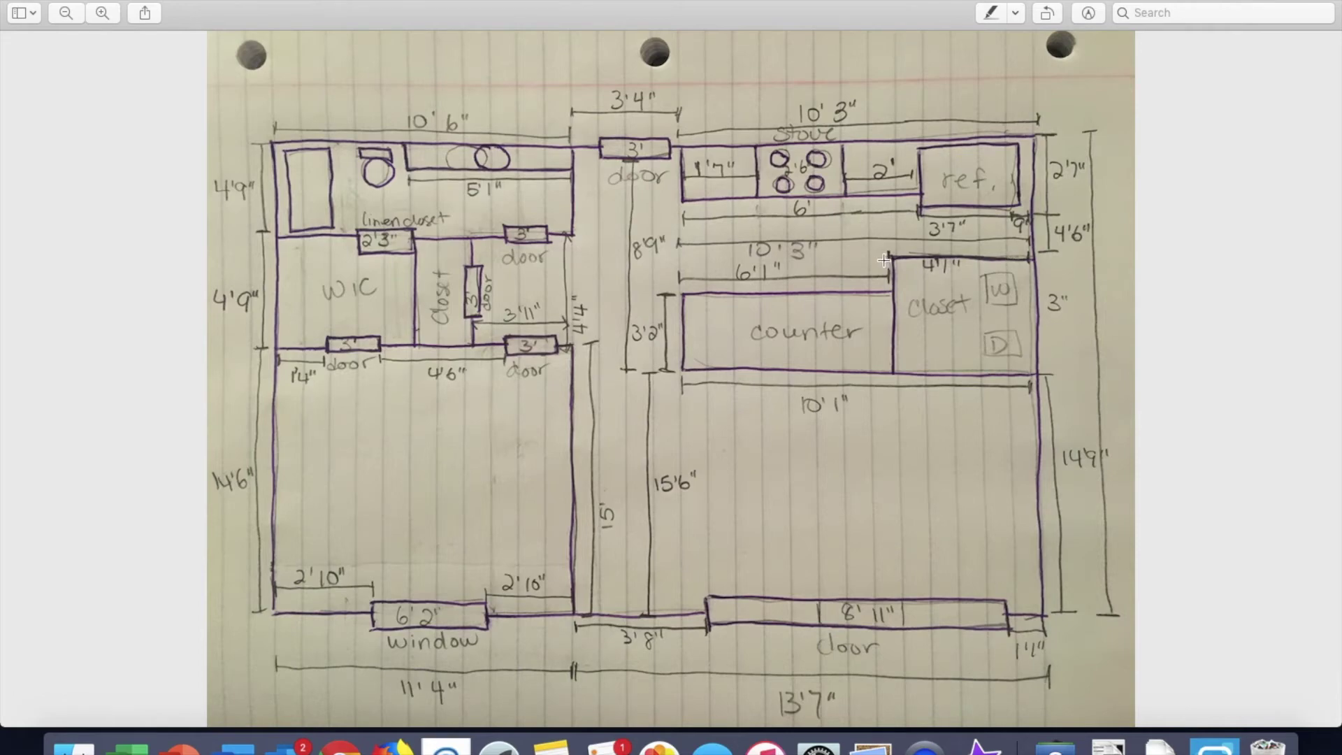
{"action": "key", "text": "super+Tab"}
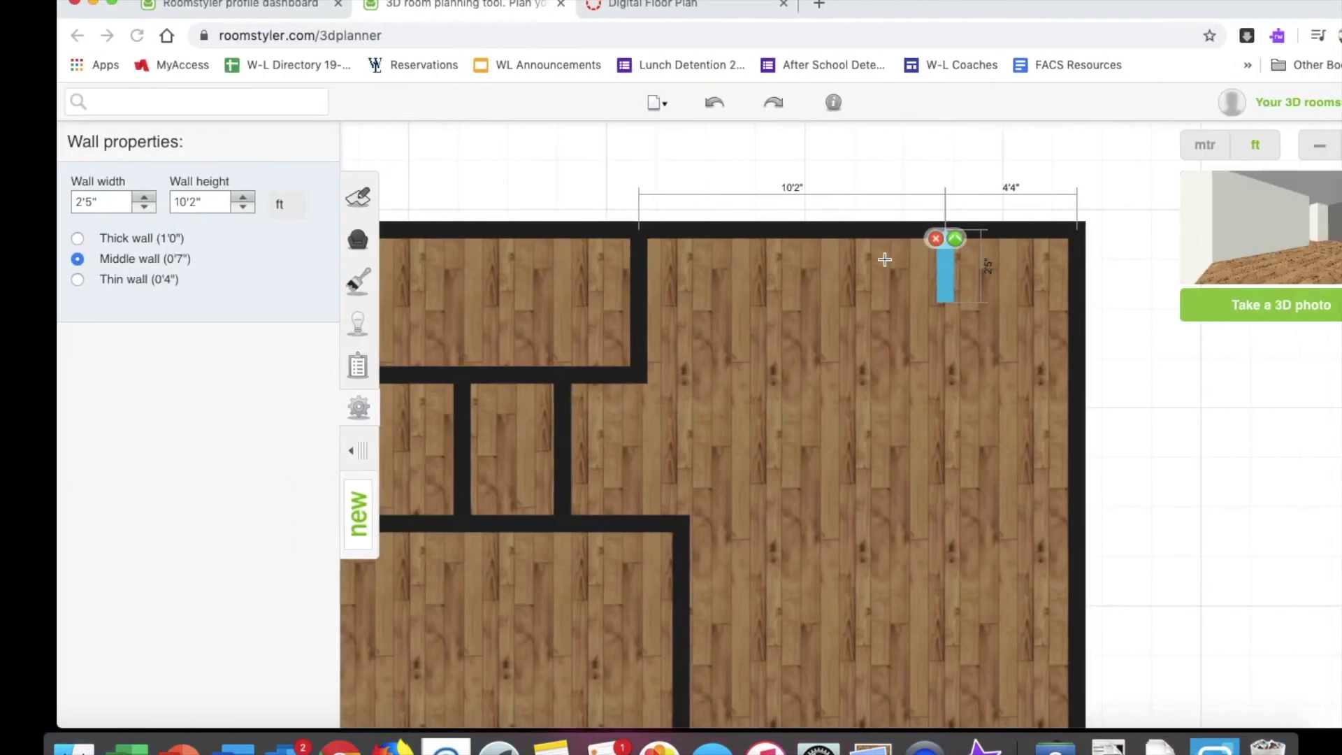
{"action": "left_click_drag", "start_coordinate": [1094, 409], "coordinate": [1004, 350]}
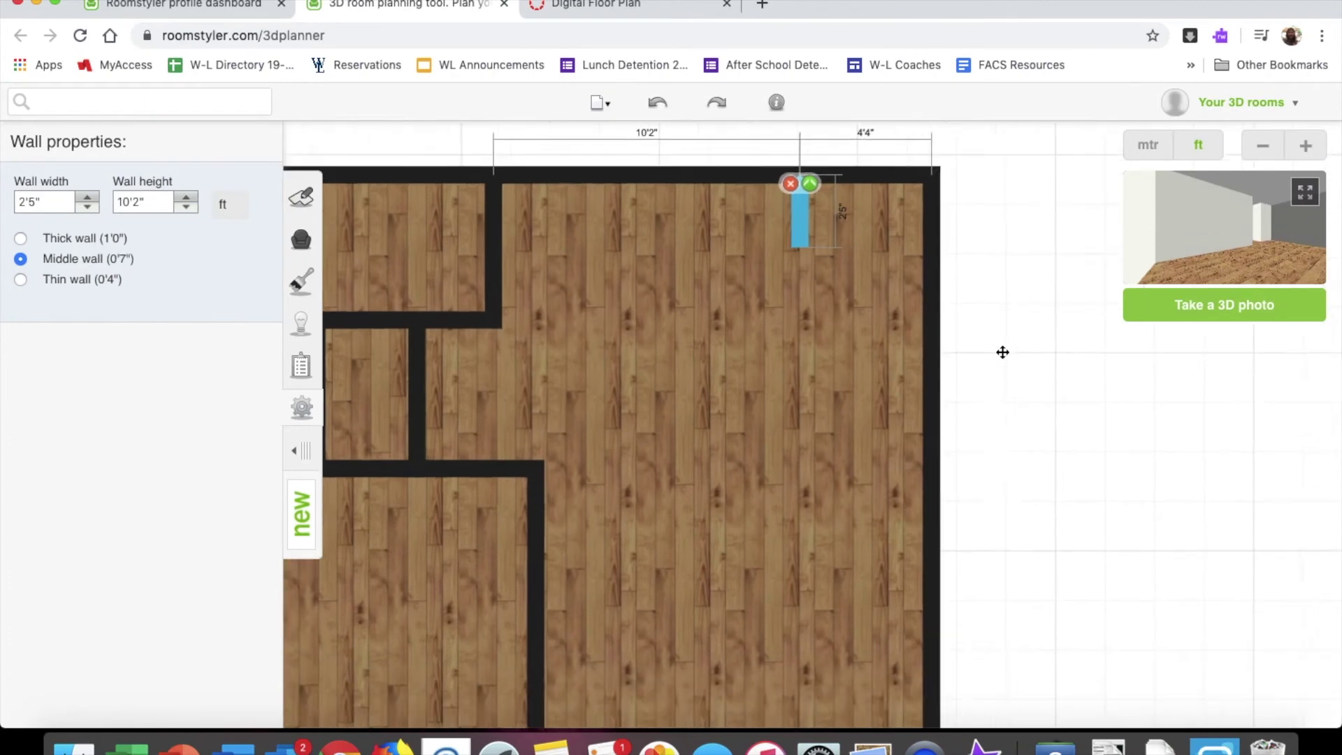
{"action": "left_click", "coordinate": [297, 202]}
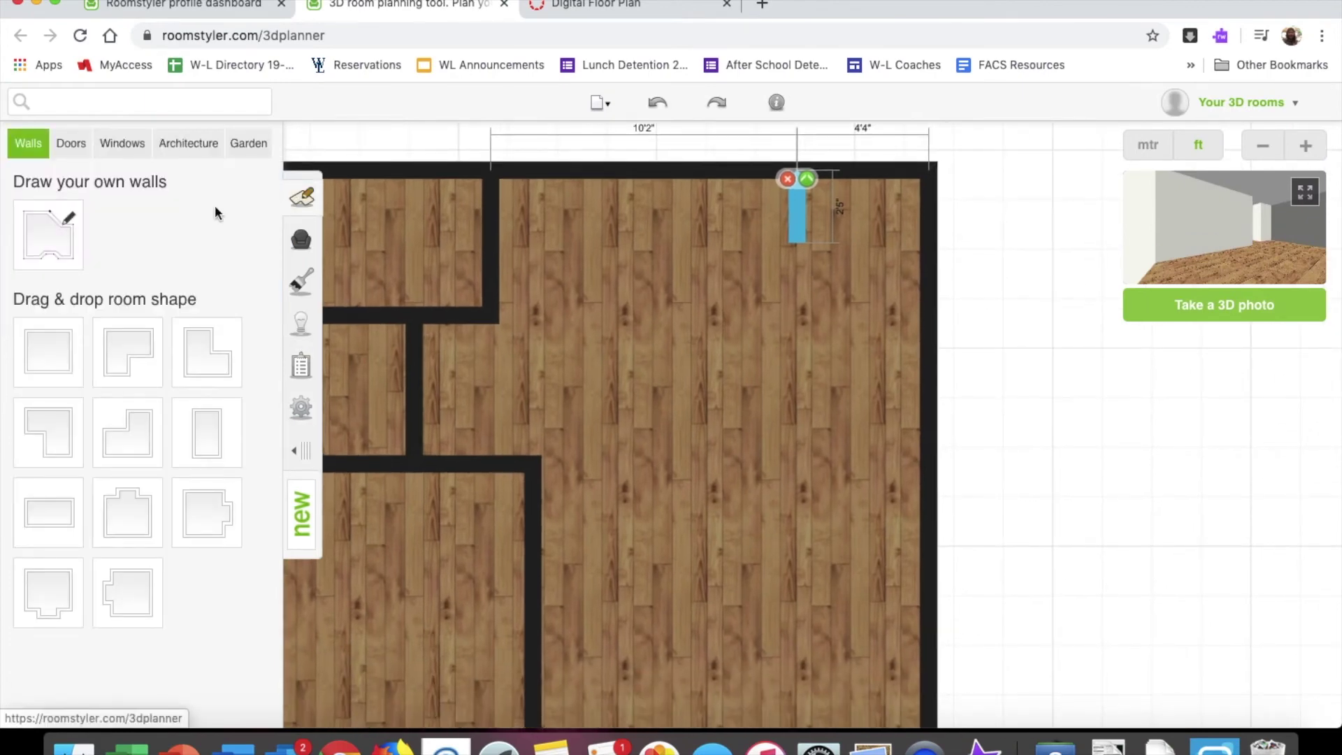
{"action": "left_click", "coordinate": [25, 232]}
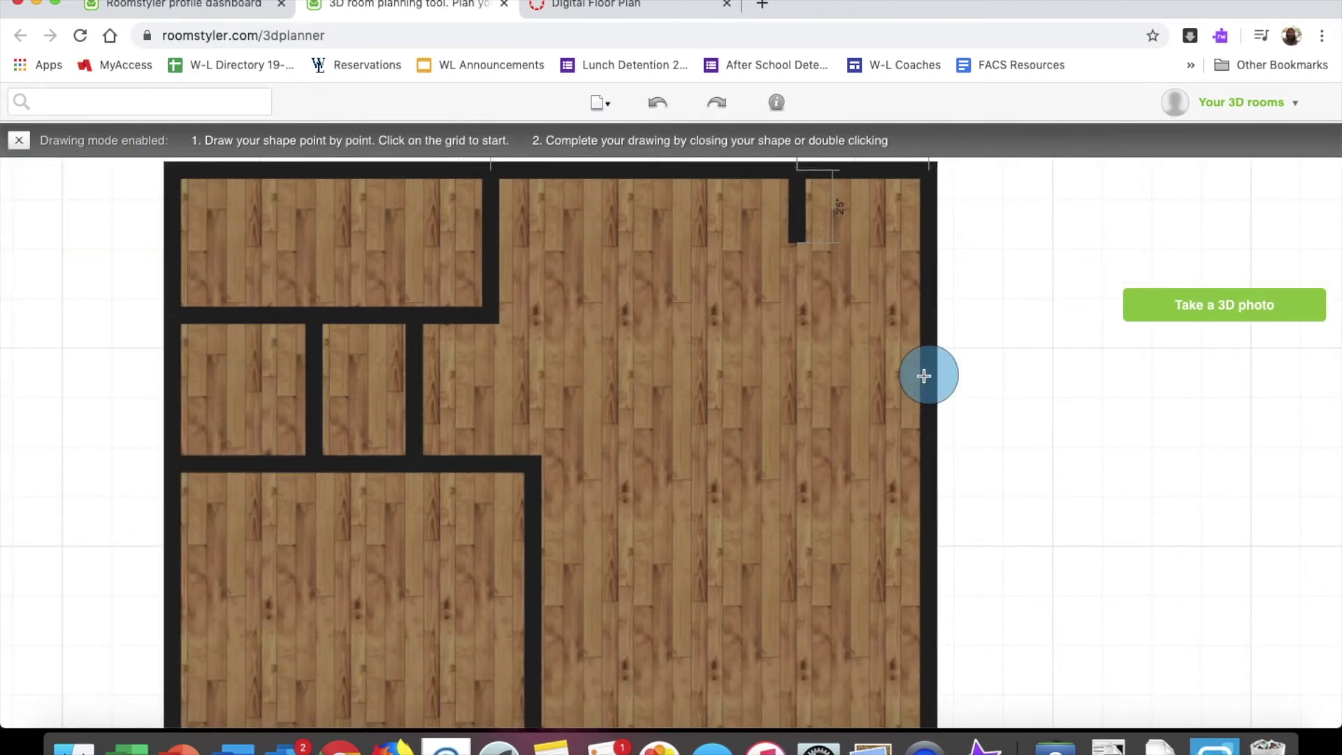
{"action": "left_click", "coordinate": [926, 374]}
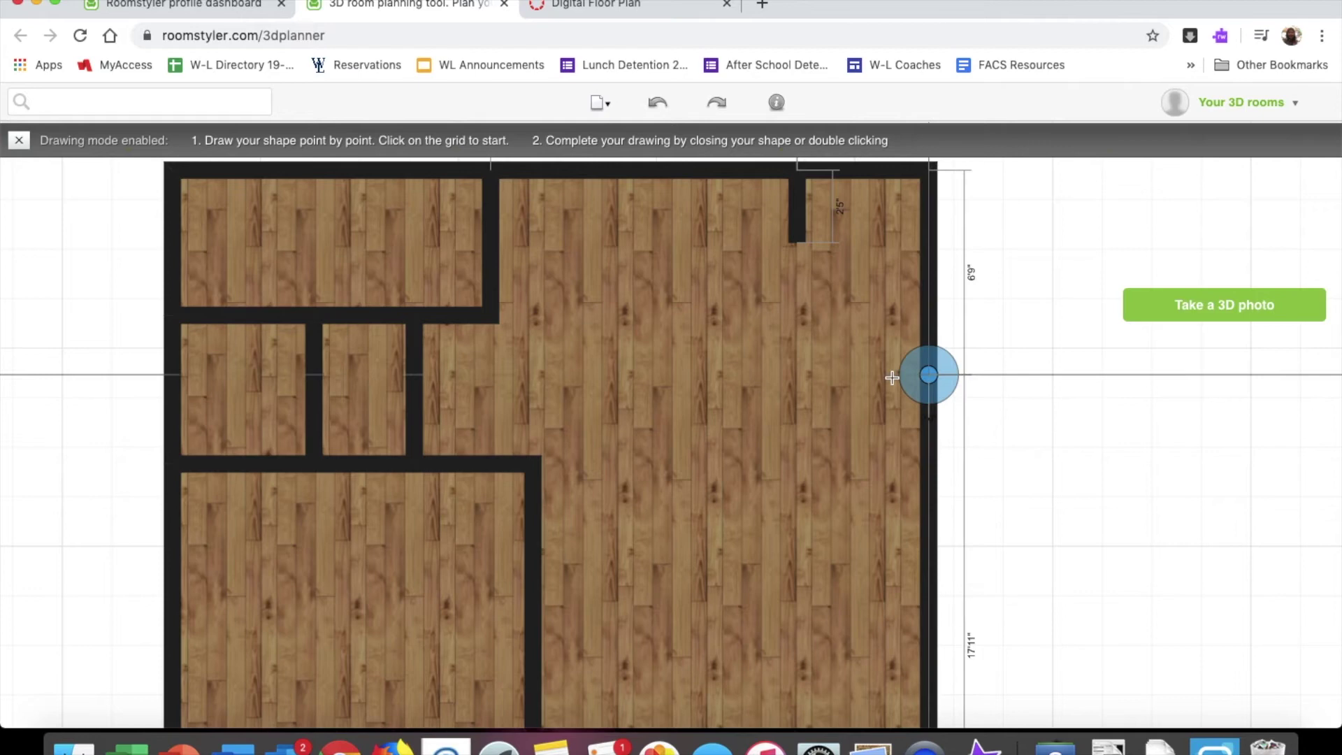
{"action": "left_click", "coordinate": [801, 375]}
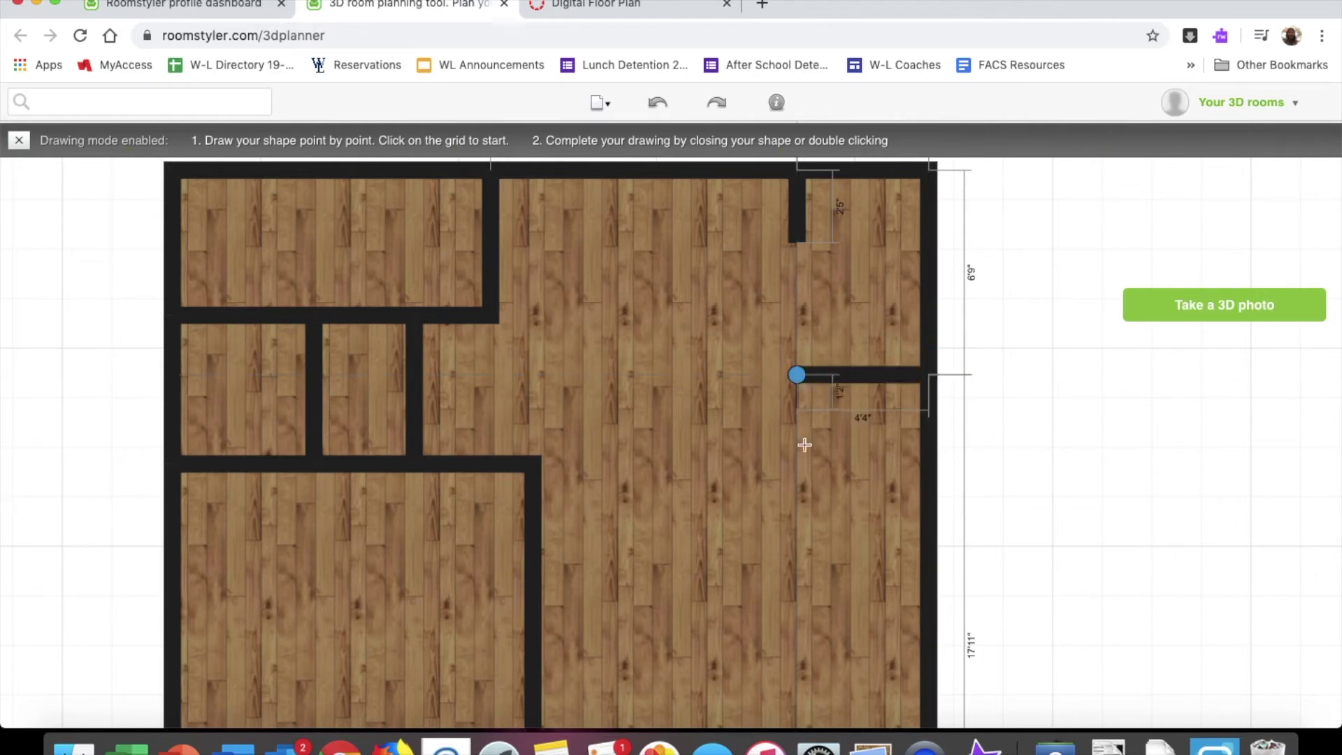
{"action": "left_click", "coordinate": [803, 477]}
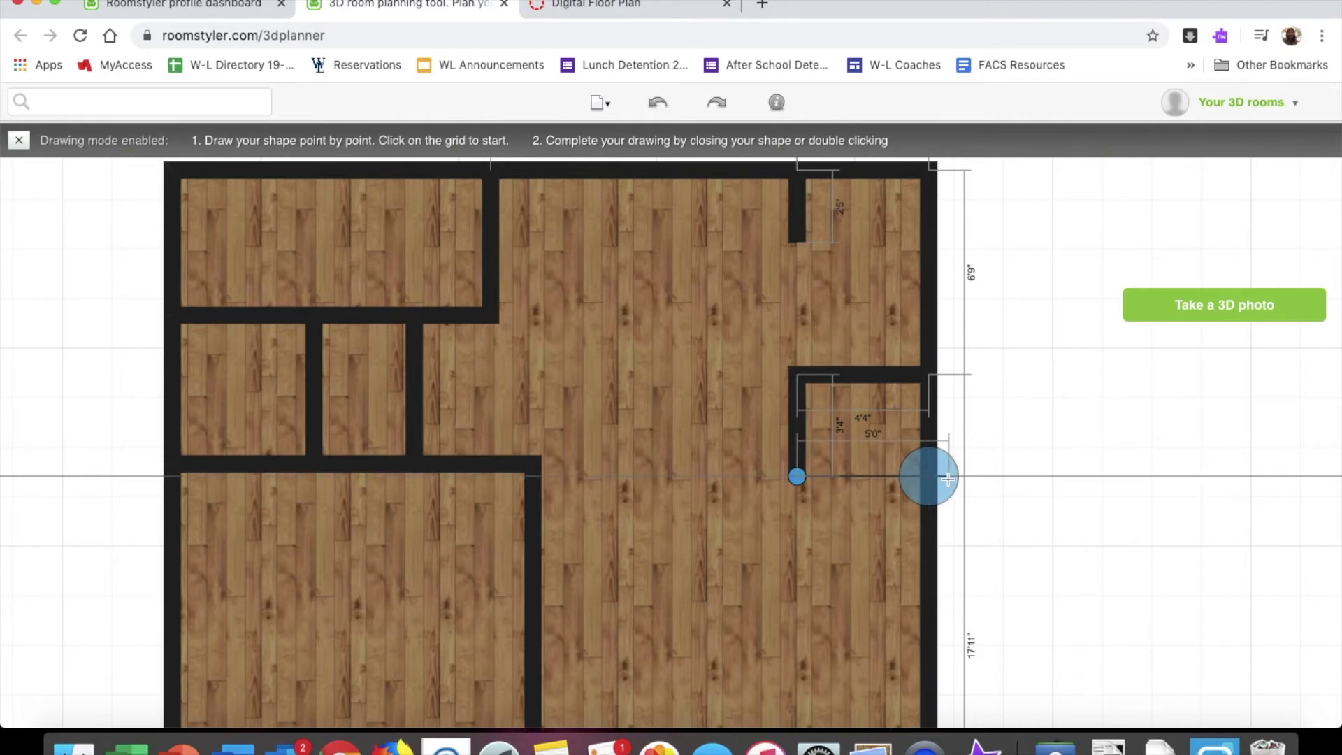
{"action": "left_click", "coordinate": [929, 478]}
- Check the closet distances on the hand-drawn plan and move the laundry closet to 9'0" from the upper outer wall, 3'11" deep
{"action": "left_click", "coordinate": [919, 372]}
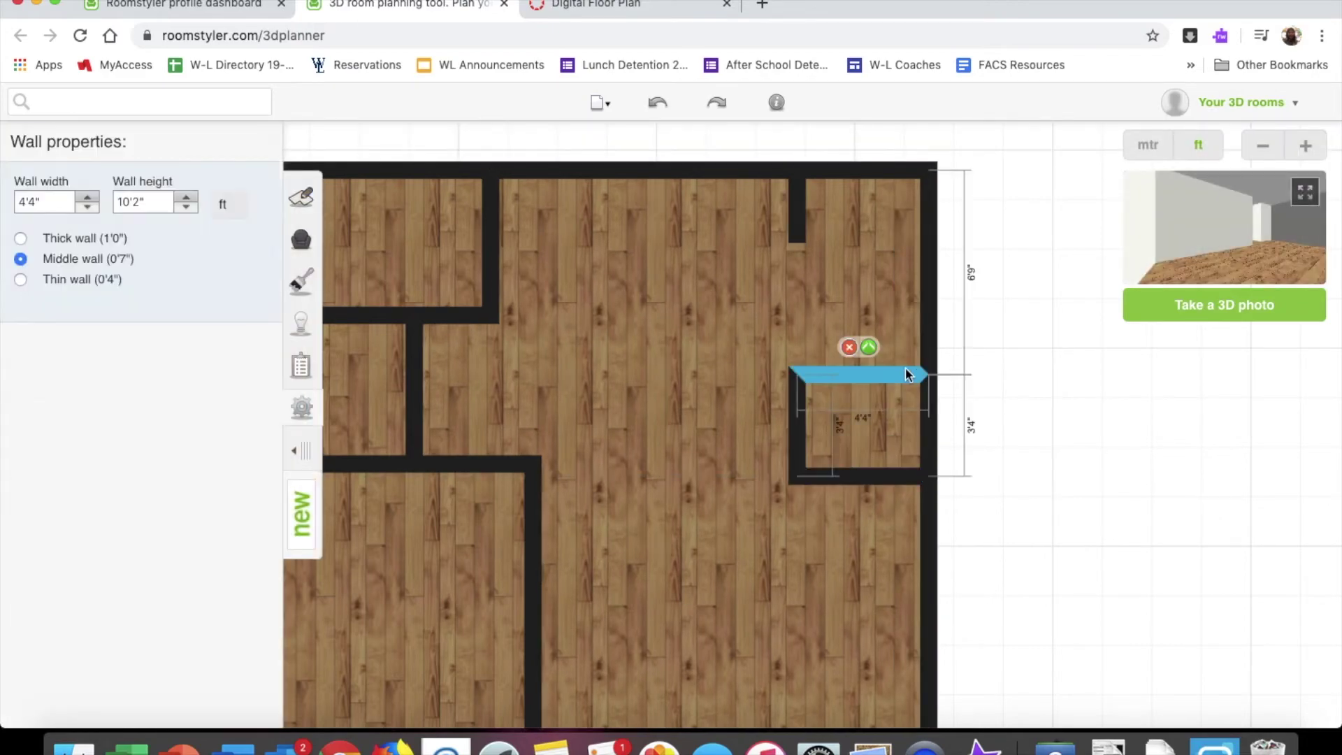
{"action": "key", "text": "super+Tab"}
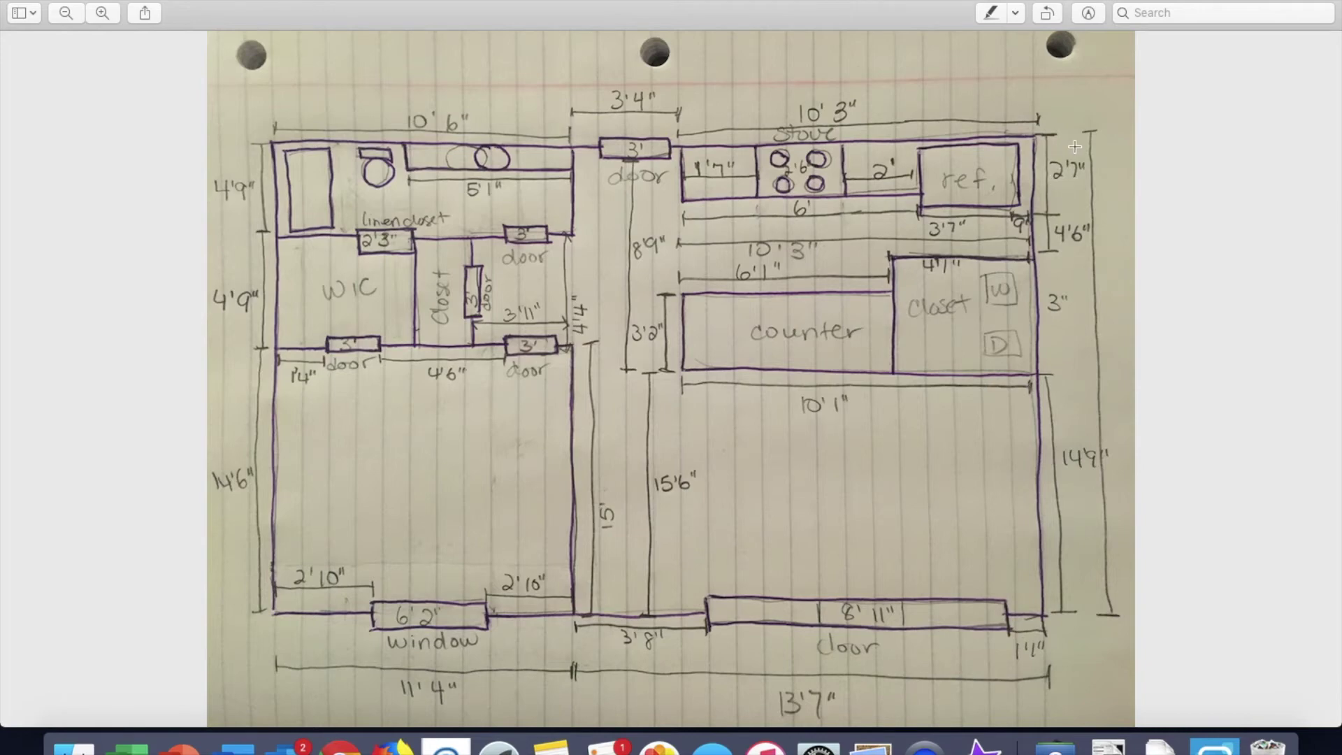
{"action": "key", "text": "ctrl+Right"}
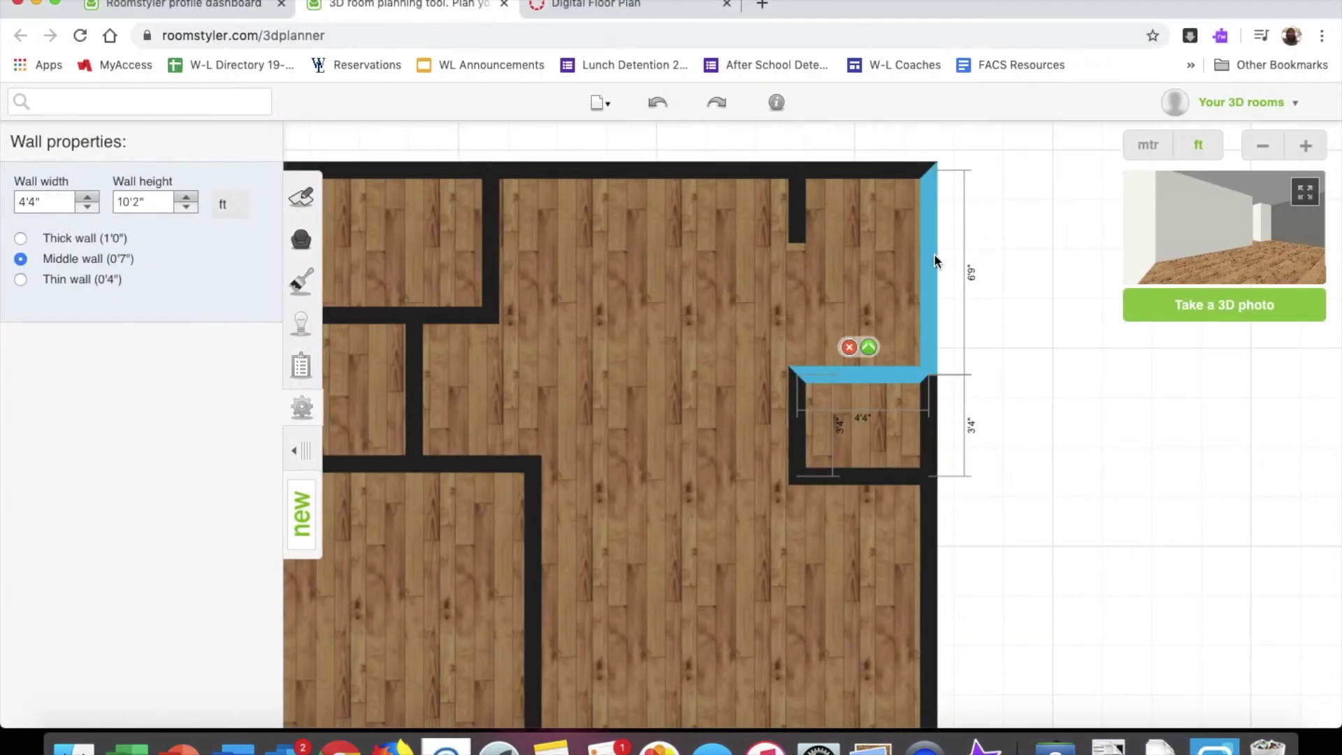
{"action": "left_click", "coordinate": [934, 253]}
{"action": "left_click_drag", "start_coordinate": [879, 372], "coordinate": [862, 557]}
{"action": "left_click_drag", "start_coordinate": [864, 425], "coordinate": [864, 442]}
- Recheck the hand-drawn plan and move the laundry closet's upper wall to 7'1" from the upper outer wall and its lower wall 3'0" below
{"action": "key", "text": "ctrl+Left"}
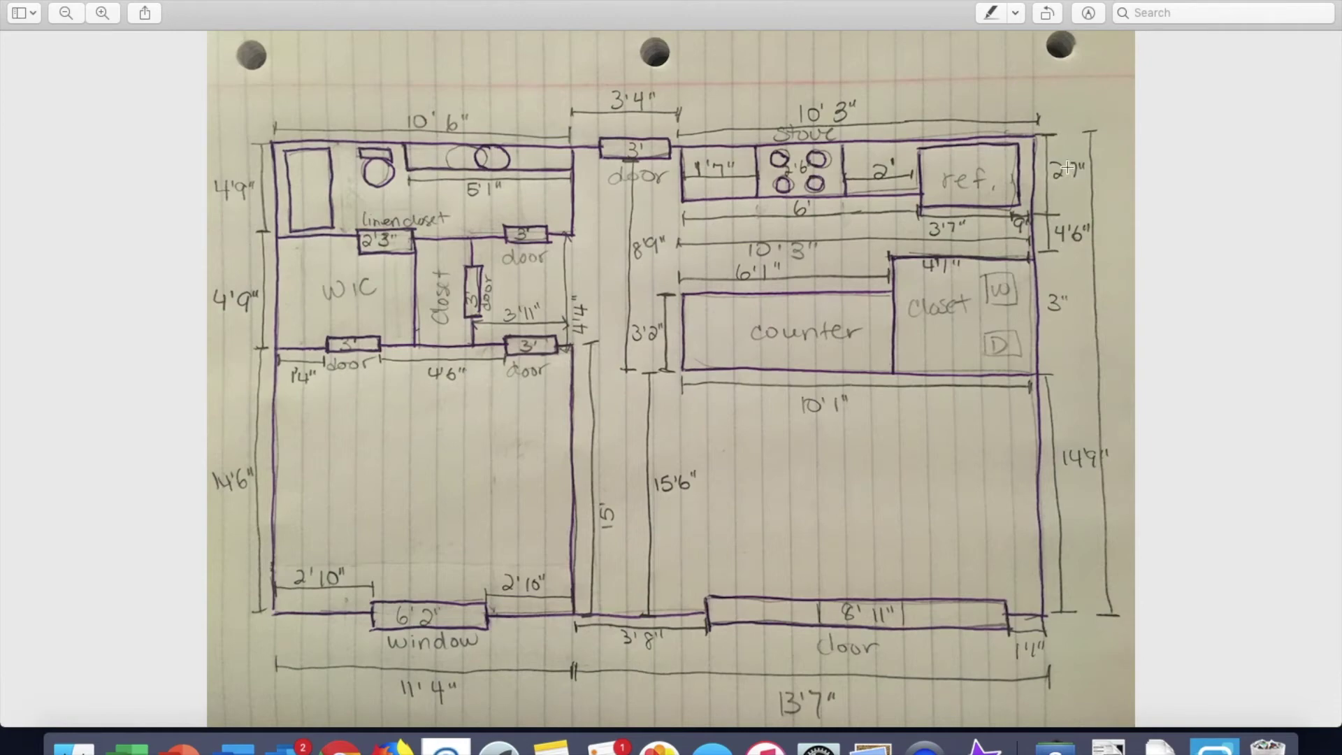
{"action": "key", "text": "ctrl+Right"}
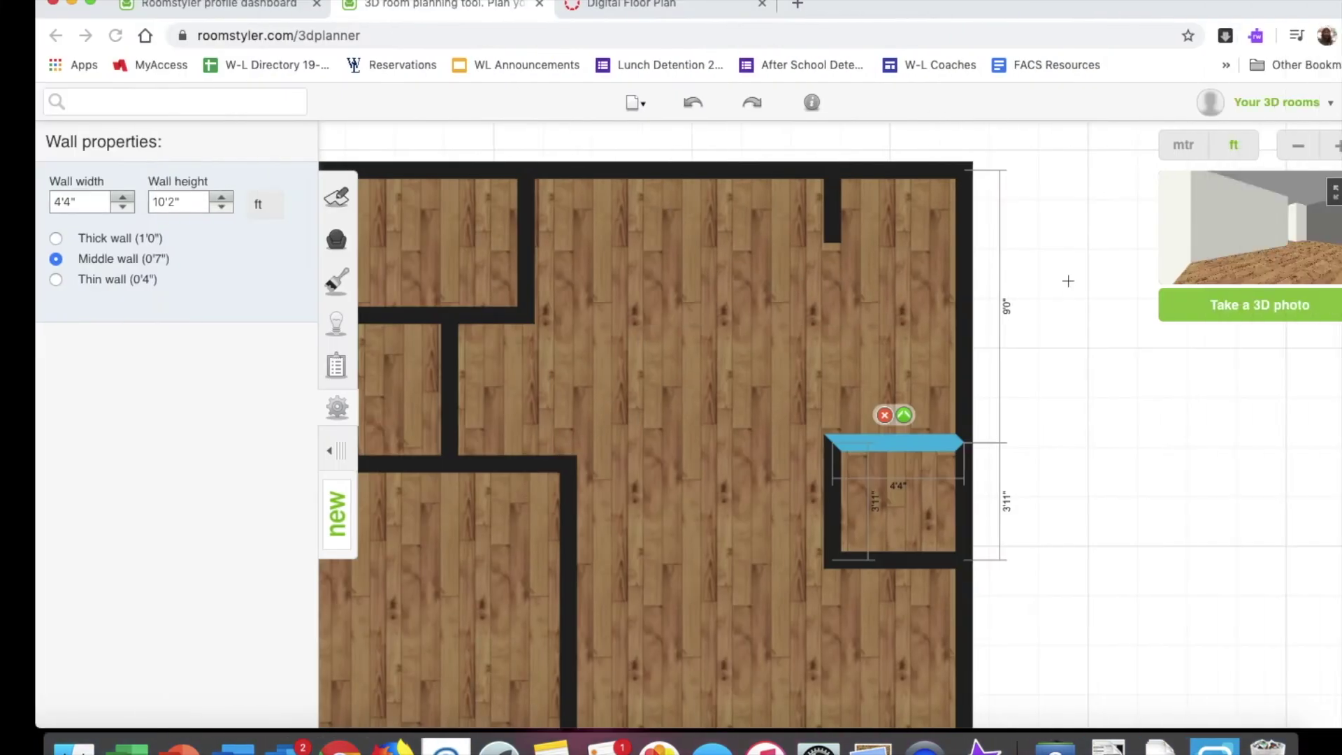
{"action": "left_click_drag", "start_coordinate": [875, 442], "coordinate": [876, 383]}
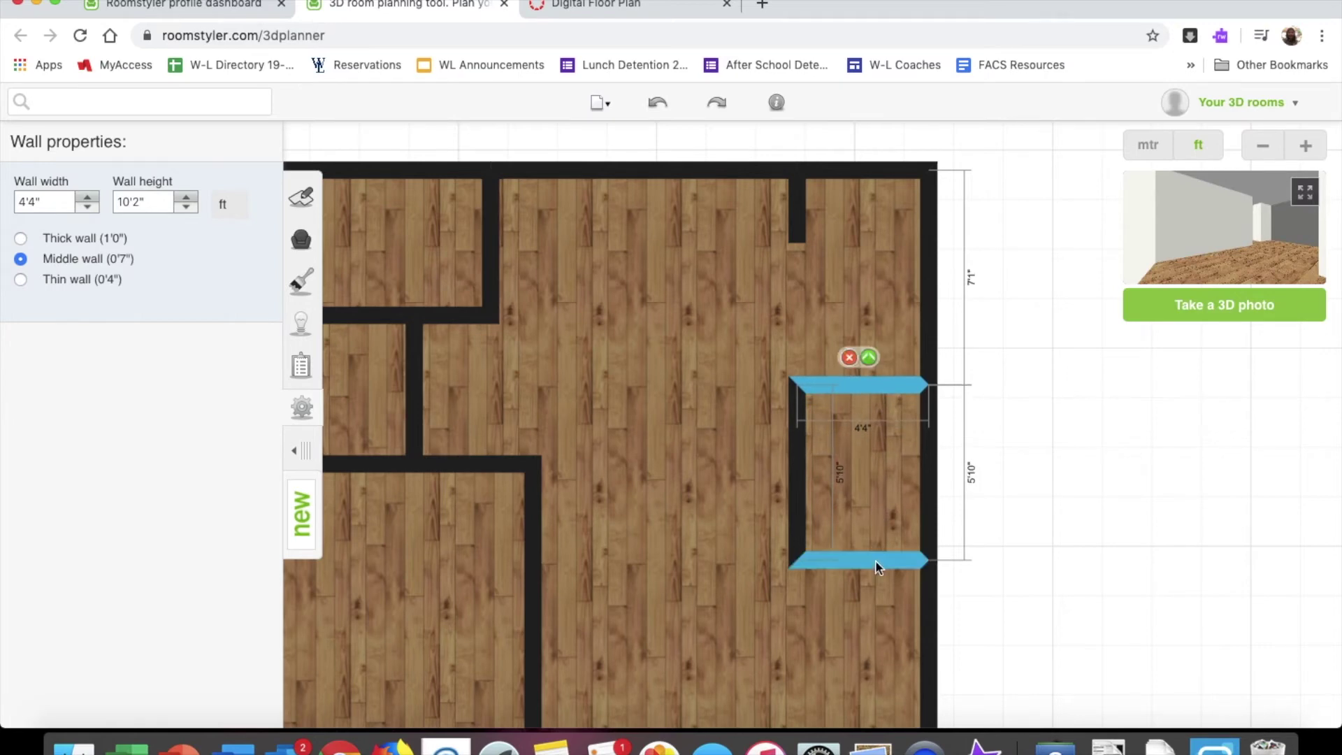
{"action": "left_click_drag", "start_coordinate": [875, 560], "coordinate": [874, 478]}
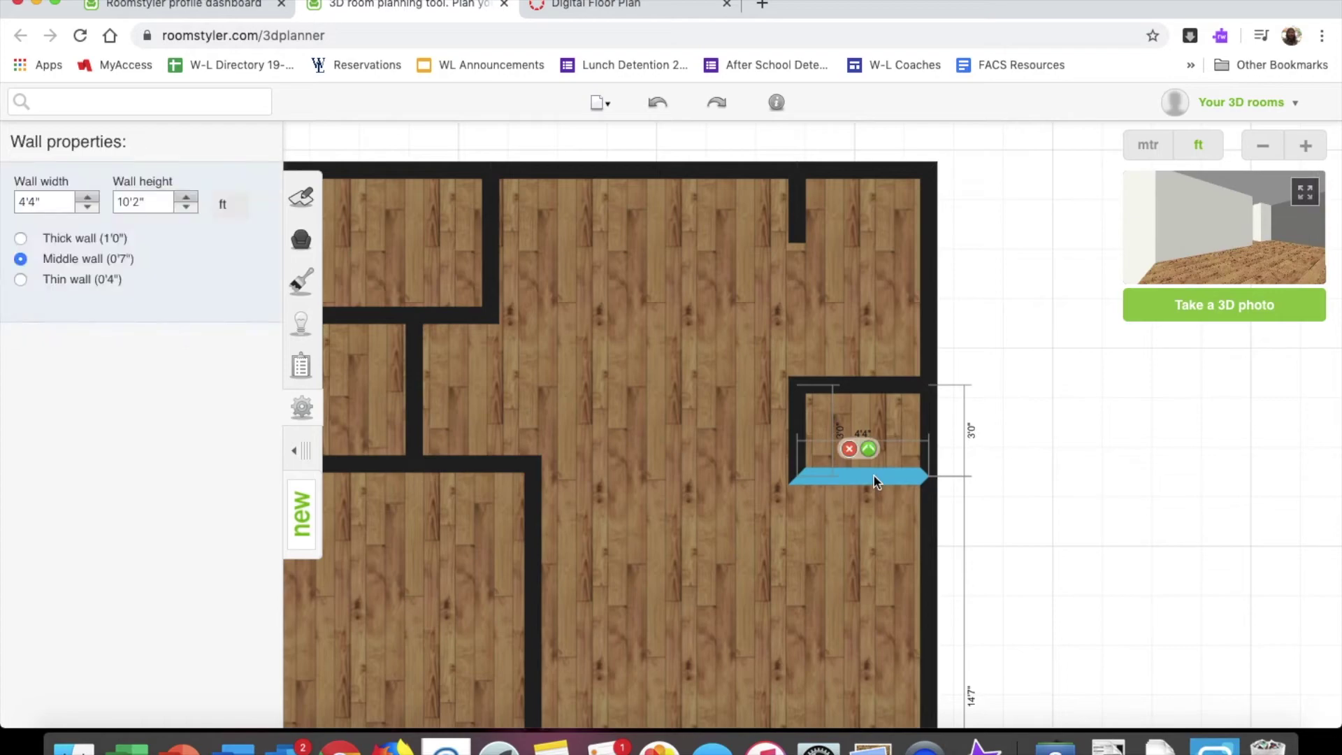
{"action": "left_click", "coordinate": [846, 380]}
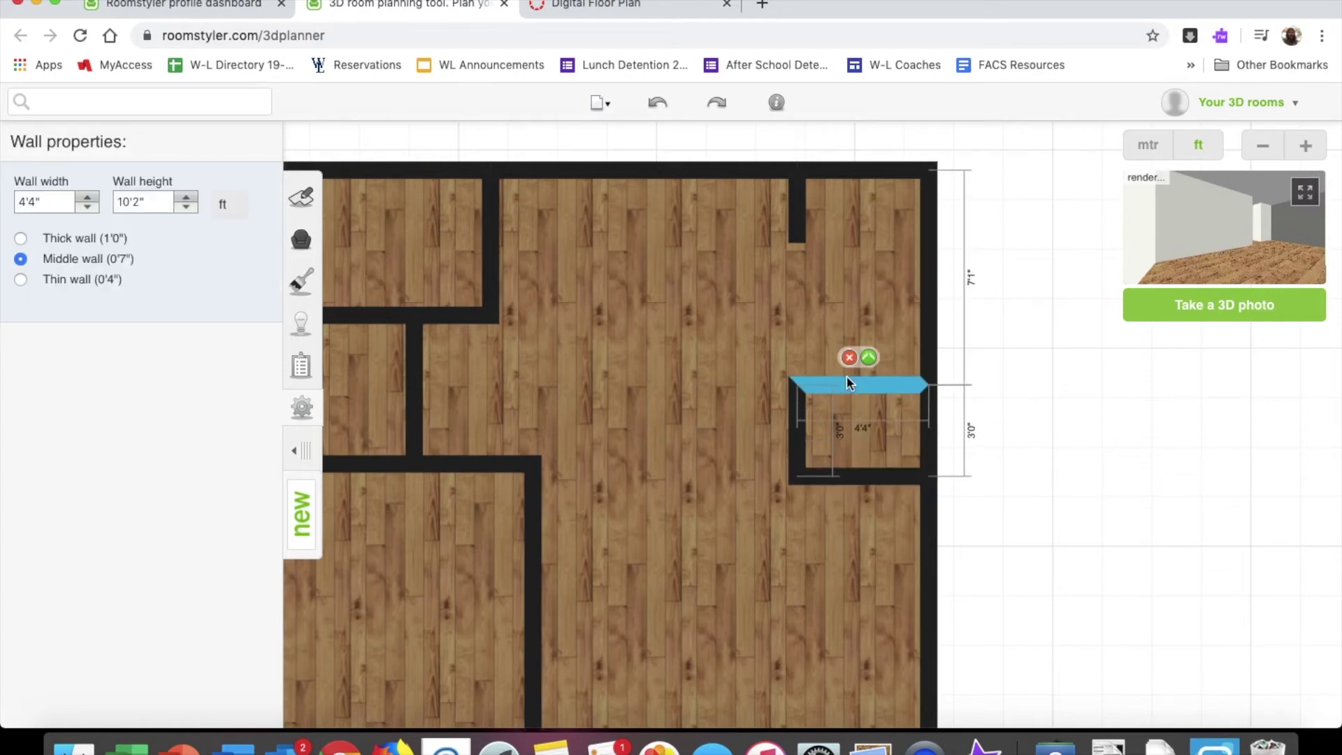
{"action": "key", "text": "ctrl+Left"}
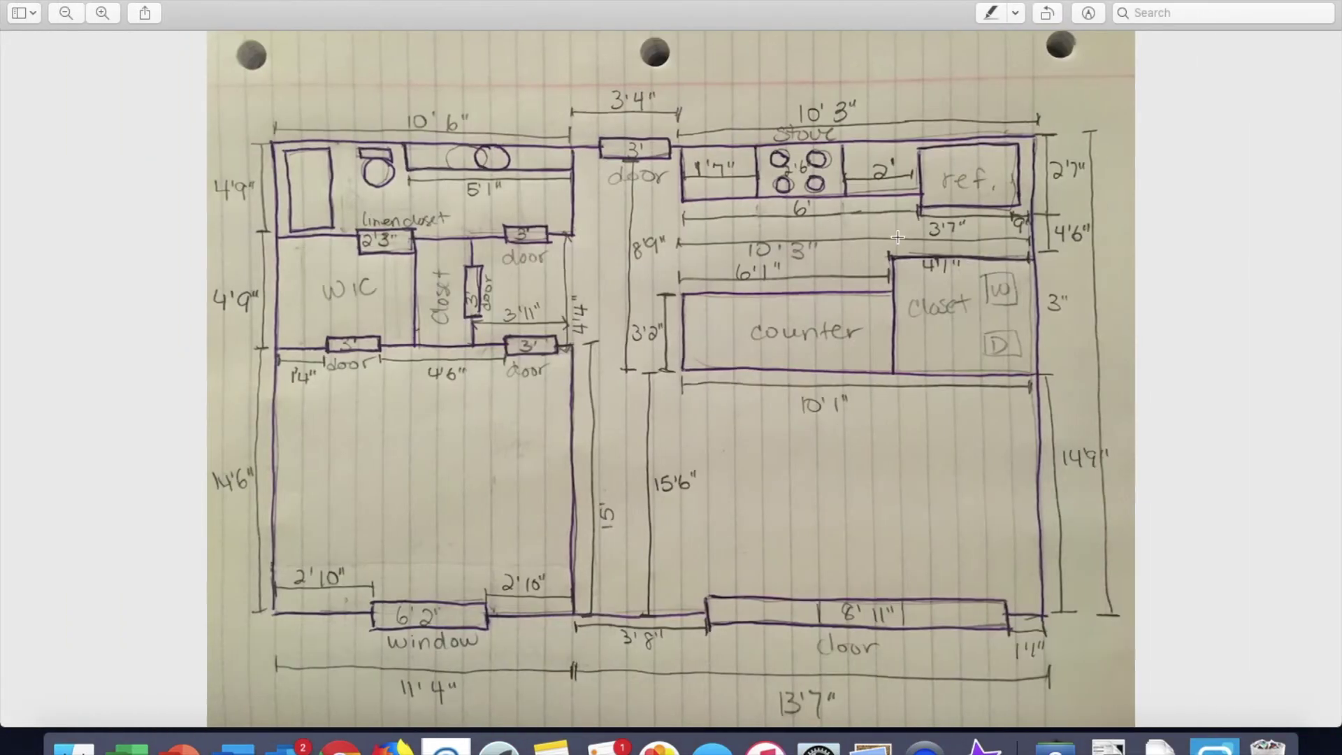
- Move the laundry closet's left wall to 4'1" from the right outer wall, matching the hand-drawn plan
{"action": "key", "text": "ctrl+Right"}
{"action": "left_click", "coordinate": [797, 417]}
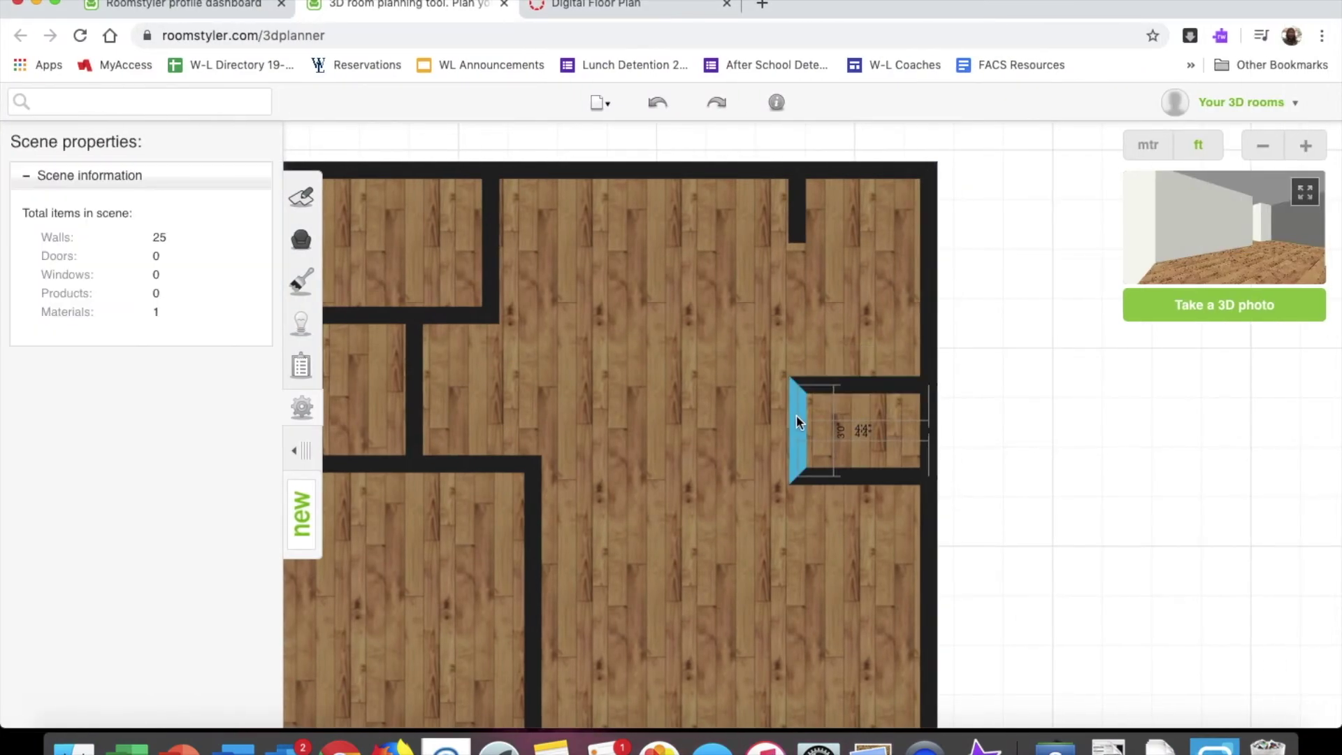
{"action": "left_click", "coordinate": [801, 418]}
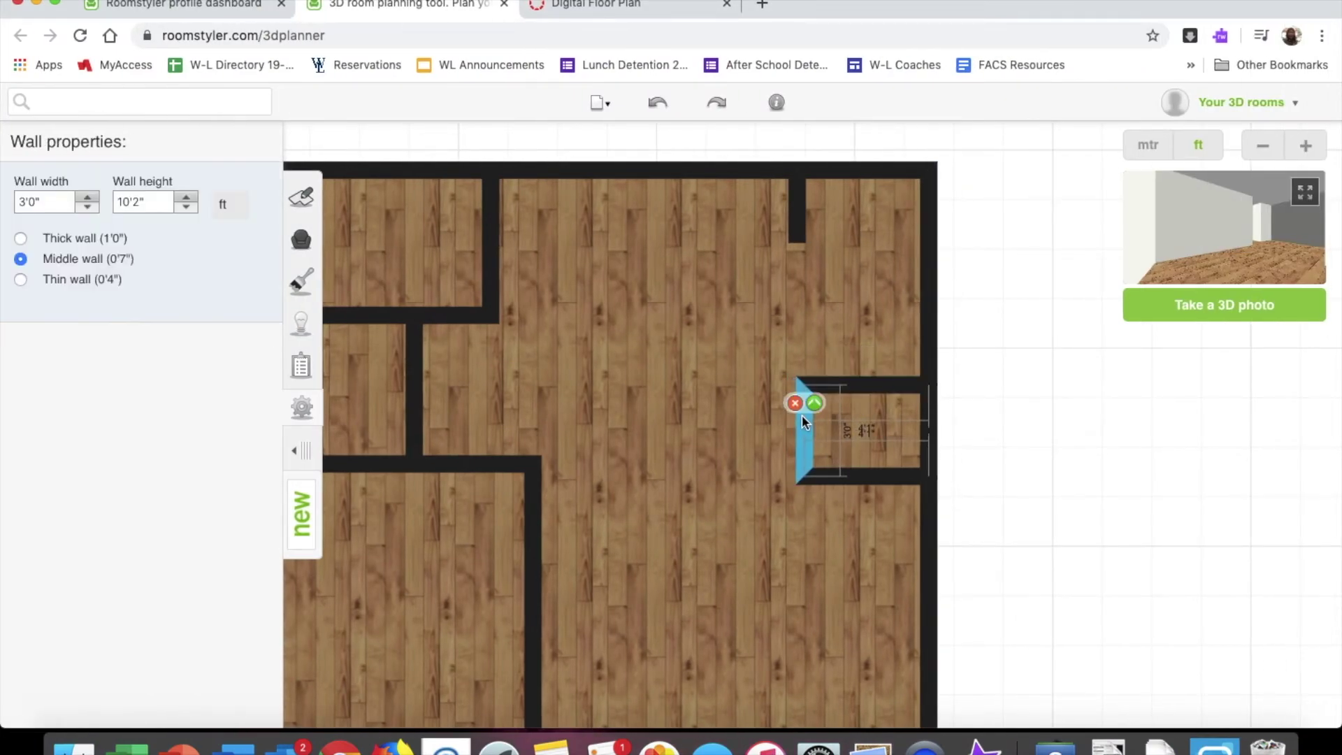
{"action": "left_click", "coordinate": [1085, 410]}
{"action": "scroll", "coordinate": [1084, 406], "scroll_direction": "down", "scroll_amount": 3}
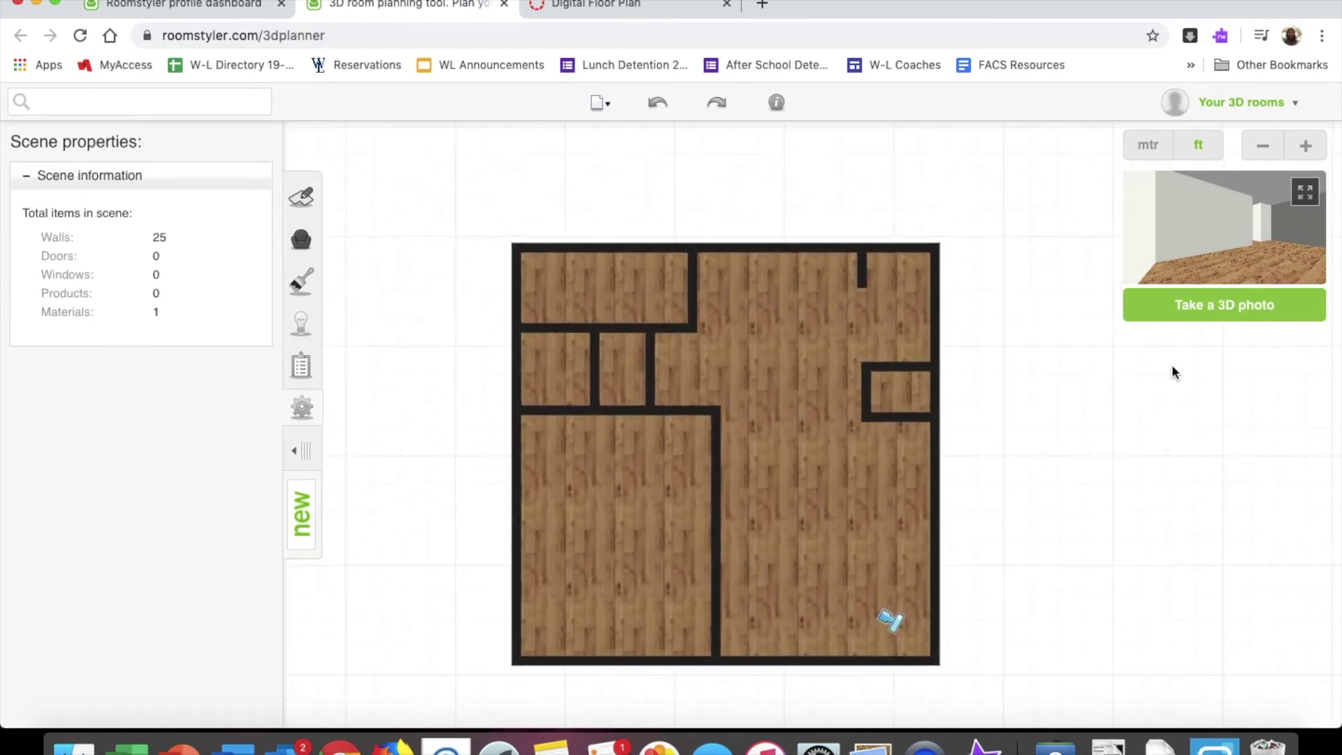
{"action": "scroll", "coordinate": [1171, 364], "scroll_direction": "up", "scroll_amount": 1}
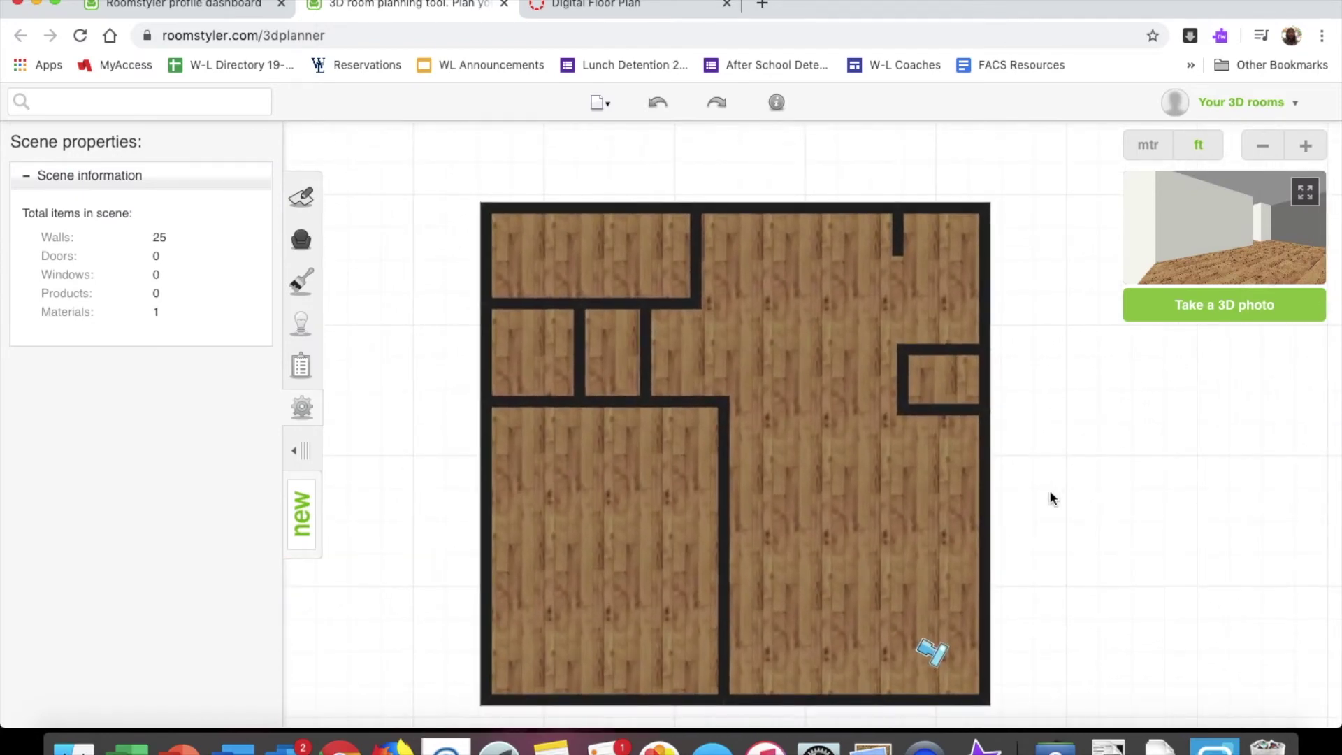
{"action": "left_click_drag", "start_coordinate": [1049, 489], "coordinate": [1038, 449]}
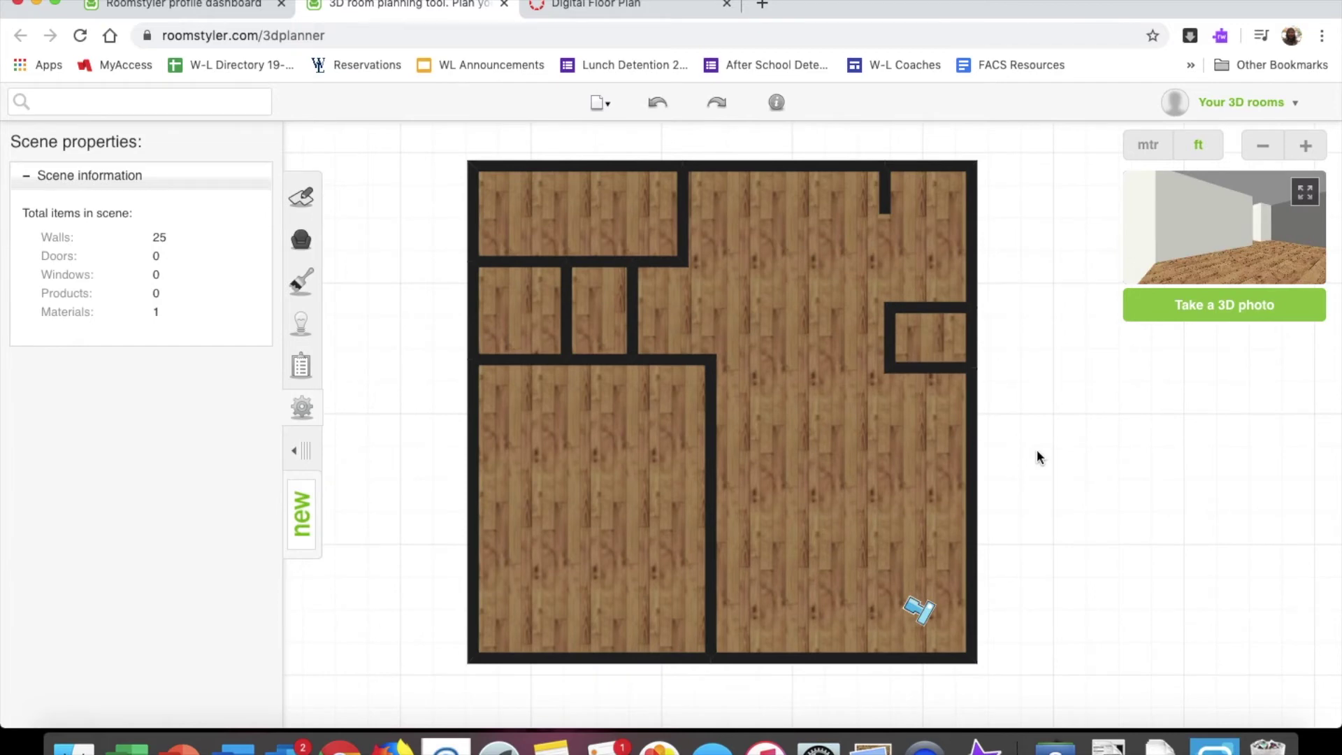
- Draw an extra room beyond the upper outer wall, from the bathroom corner to the right outer wall, about 14'6" wide and 10'7" deep
{"action": "left_click", "coordinate": [973, 443]}
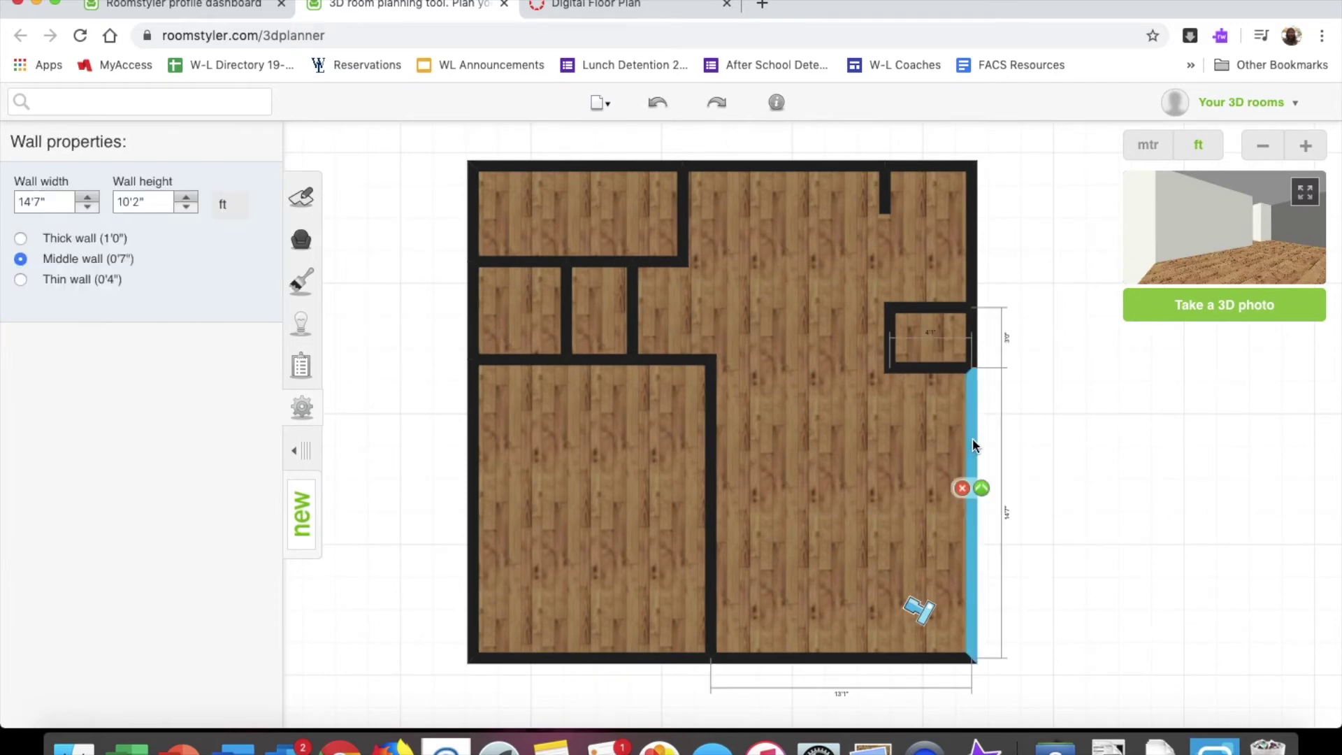
{"action": "left_click", "coordinate": [737, 169]}
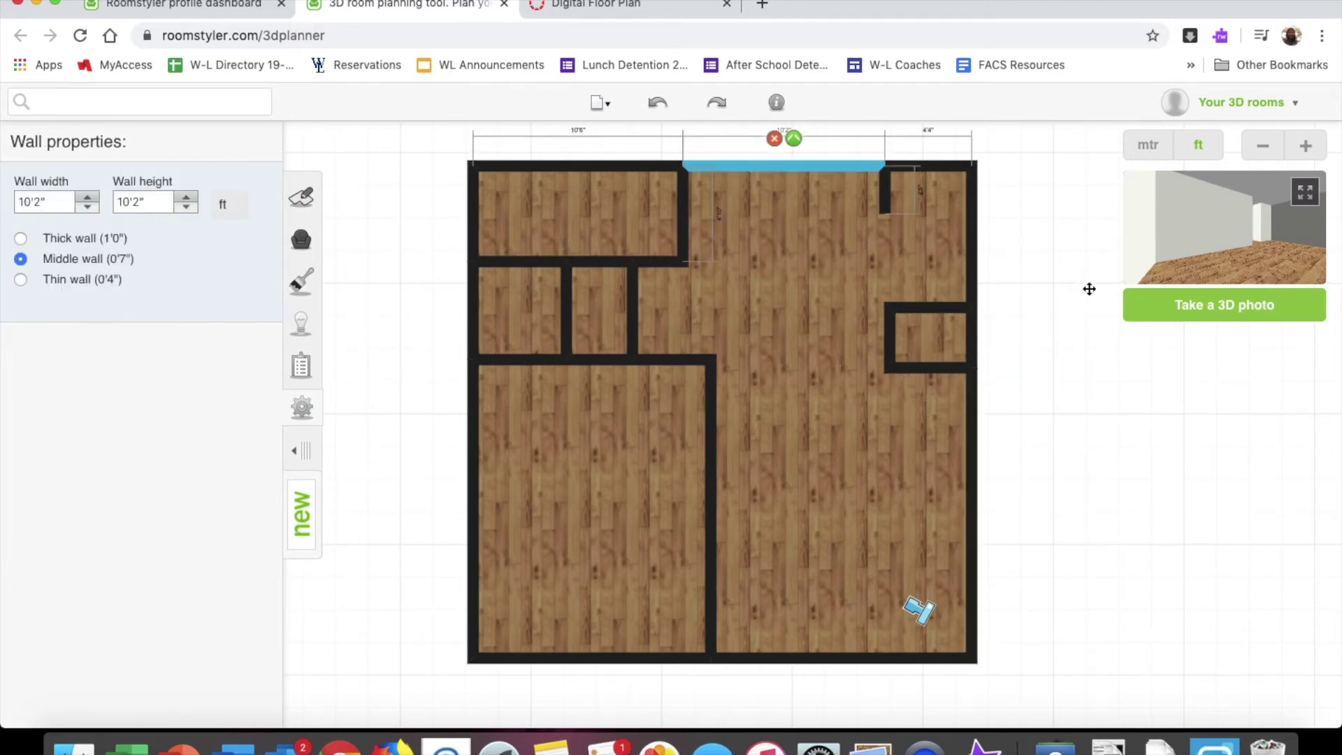
{"action": "left_click_drag", "start_coordinate": [1039, 335], "coordinate": [1031, 453]}
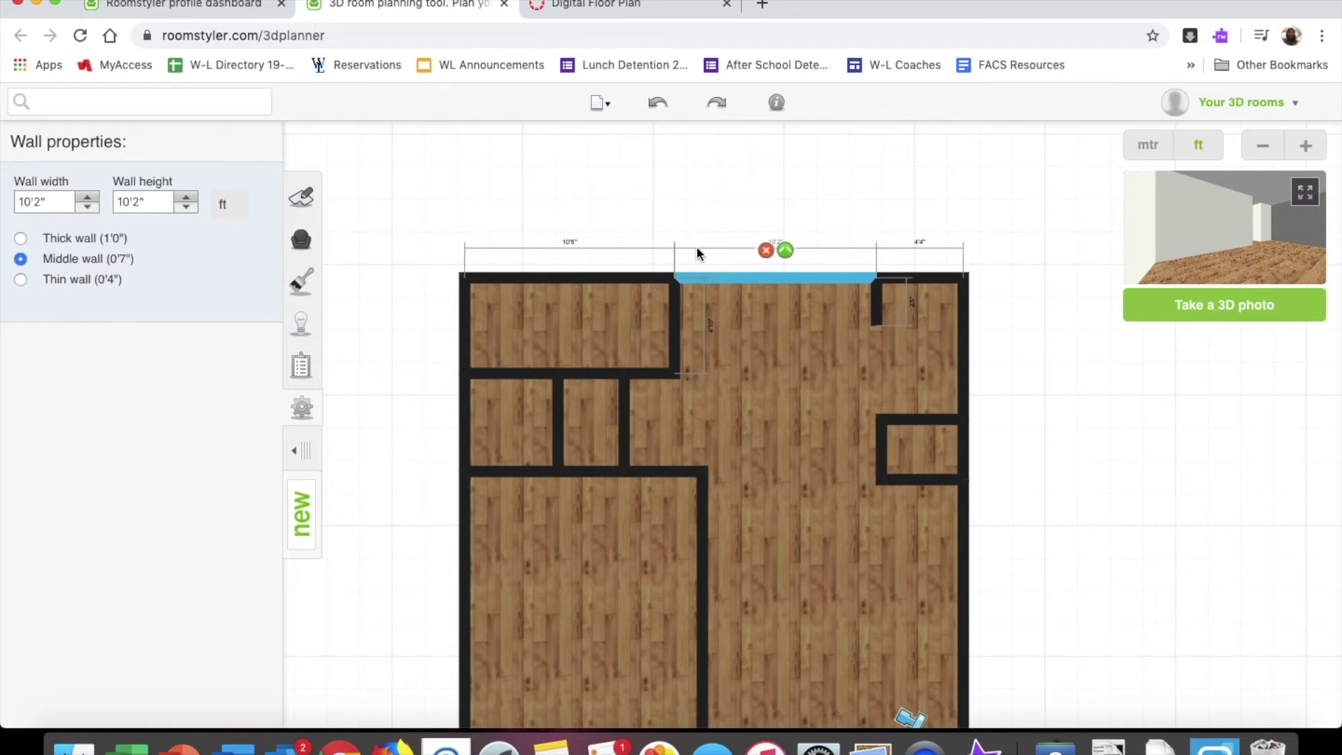
{"action": "left_click_drag", "start_coordinate": [1063, 308], "coordinate": [1054, 470]}
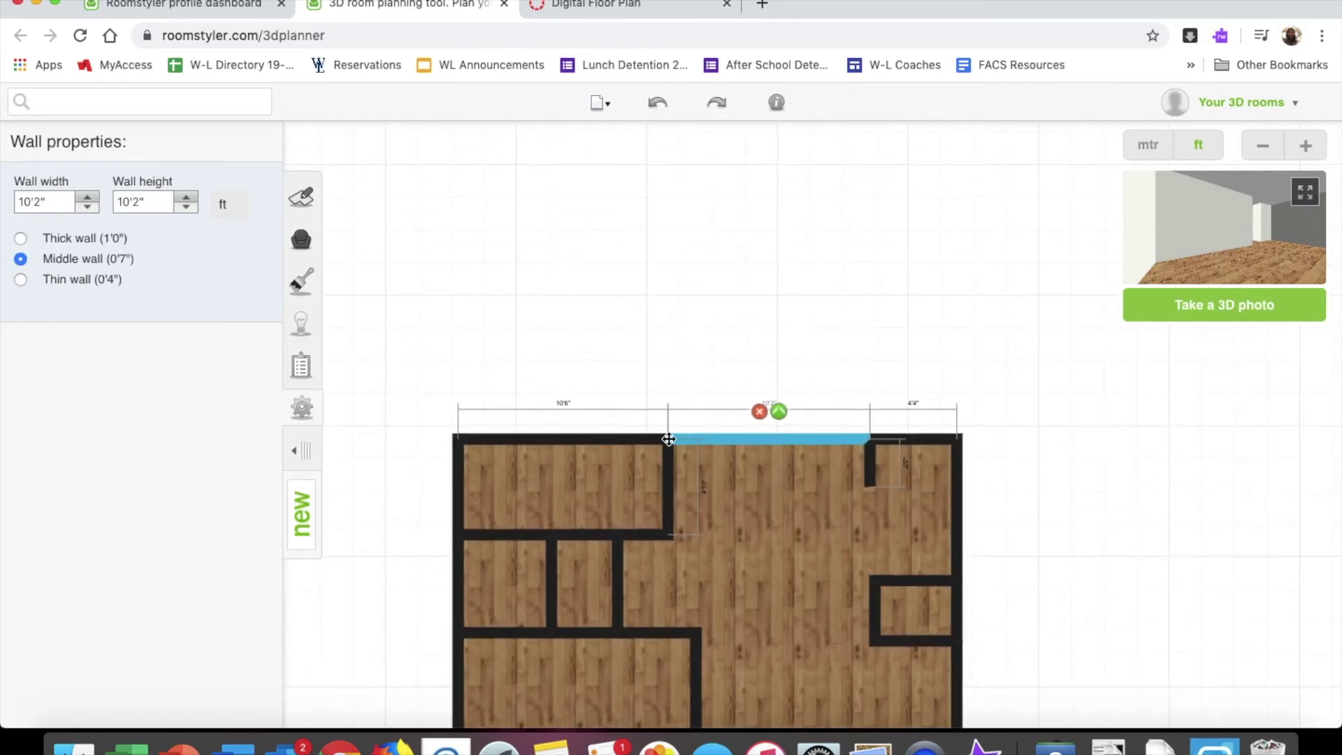
{"action": "left_click", "coordinate": [306, 194]}
{"action": "left_click", "coordinate": [45, 227]}
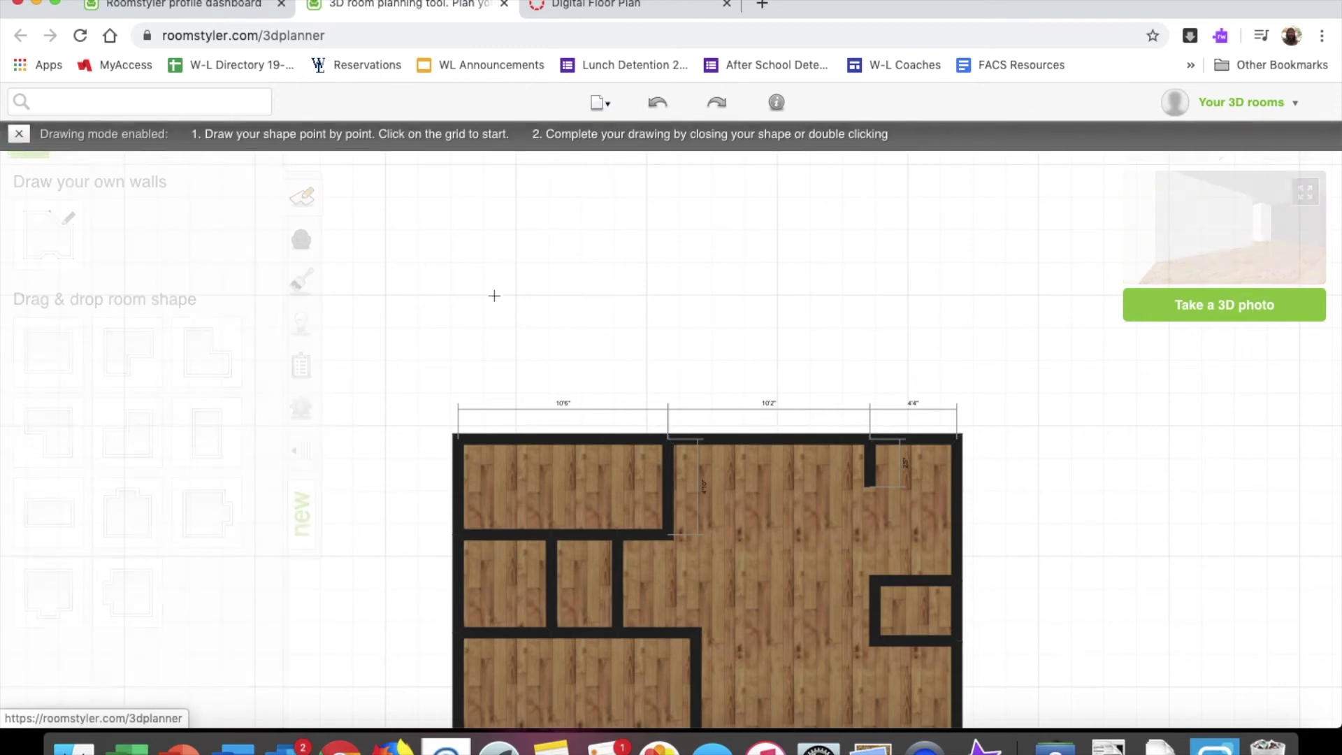
{"action": "left_click", "coordinate": [666, 436]}
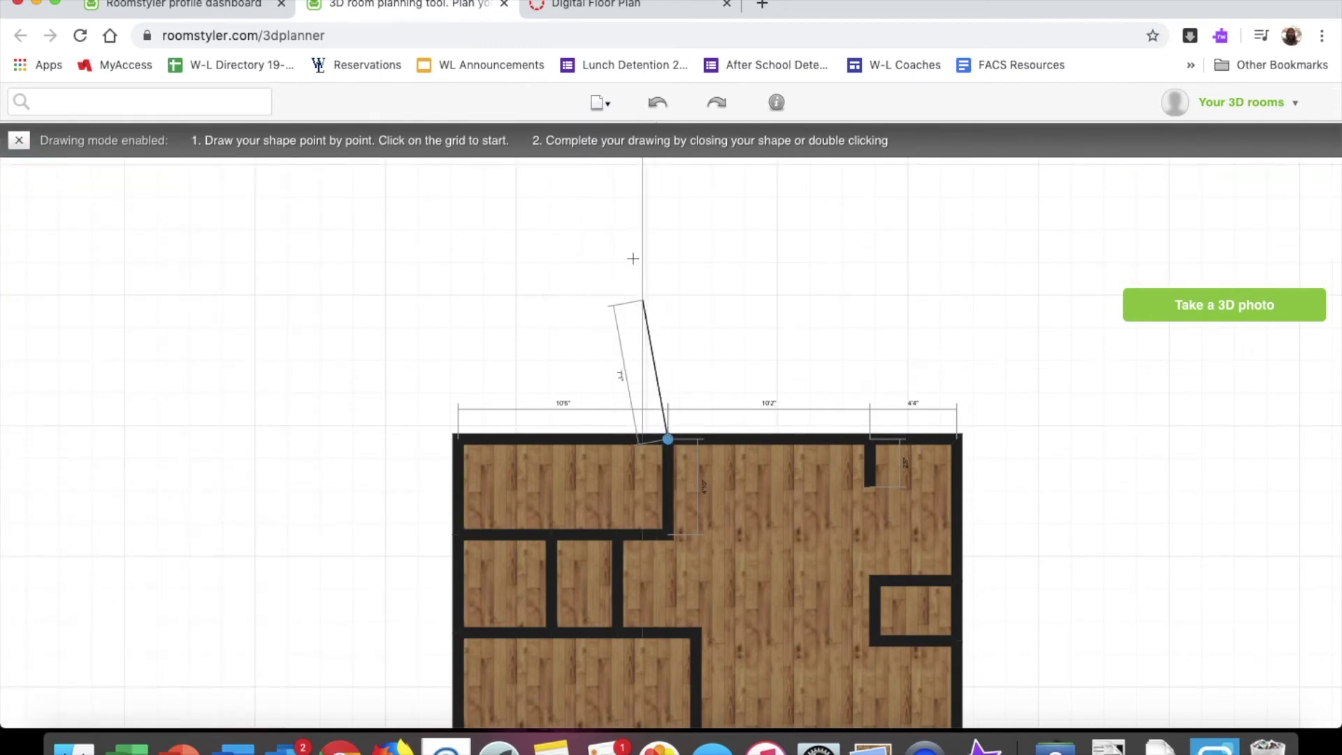
{"action": "left_click", "coordinate": [667, 228]}
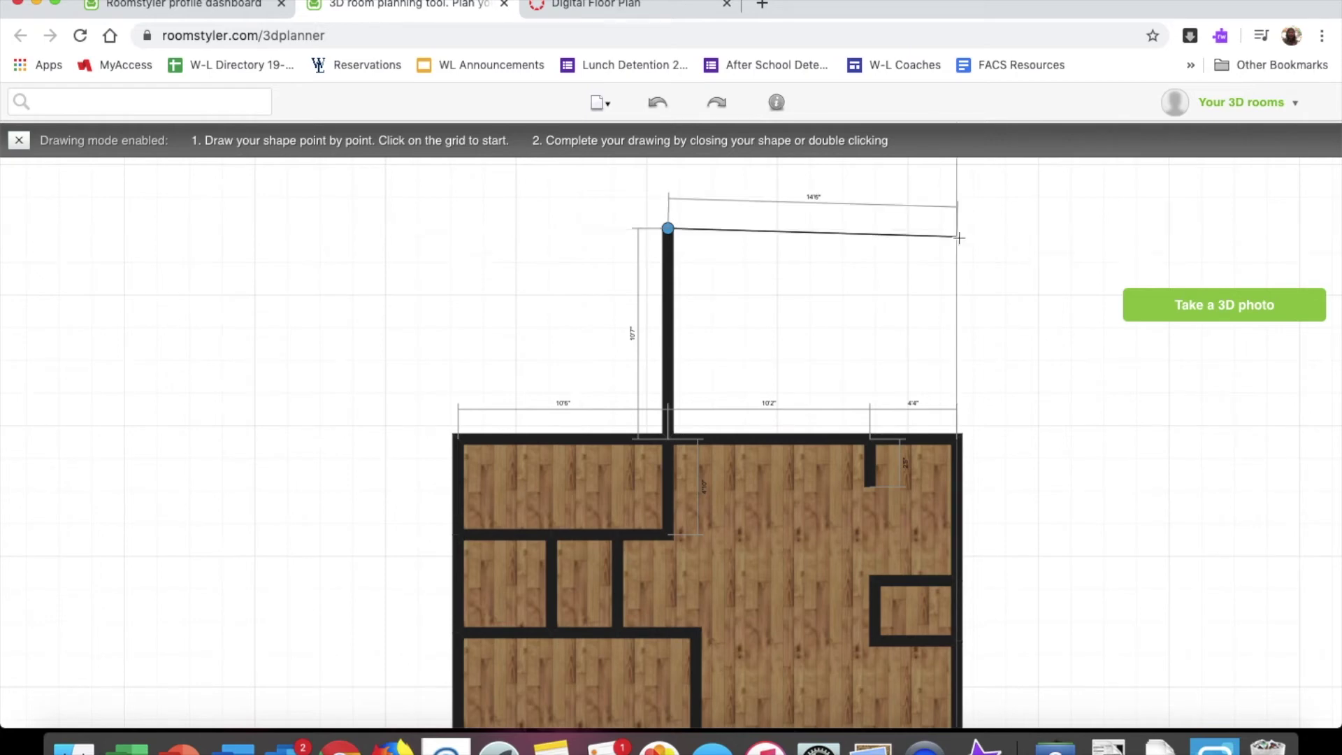
{"action": "left_click", "coordinate": [957, 228]}
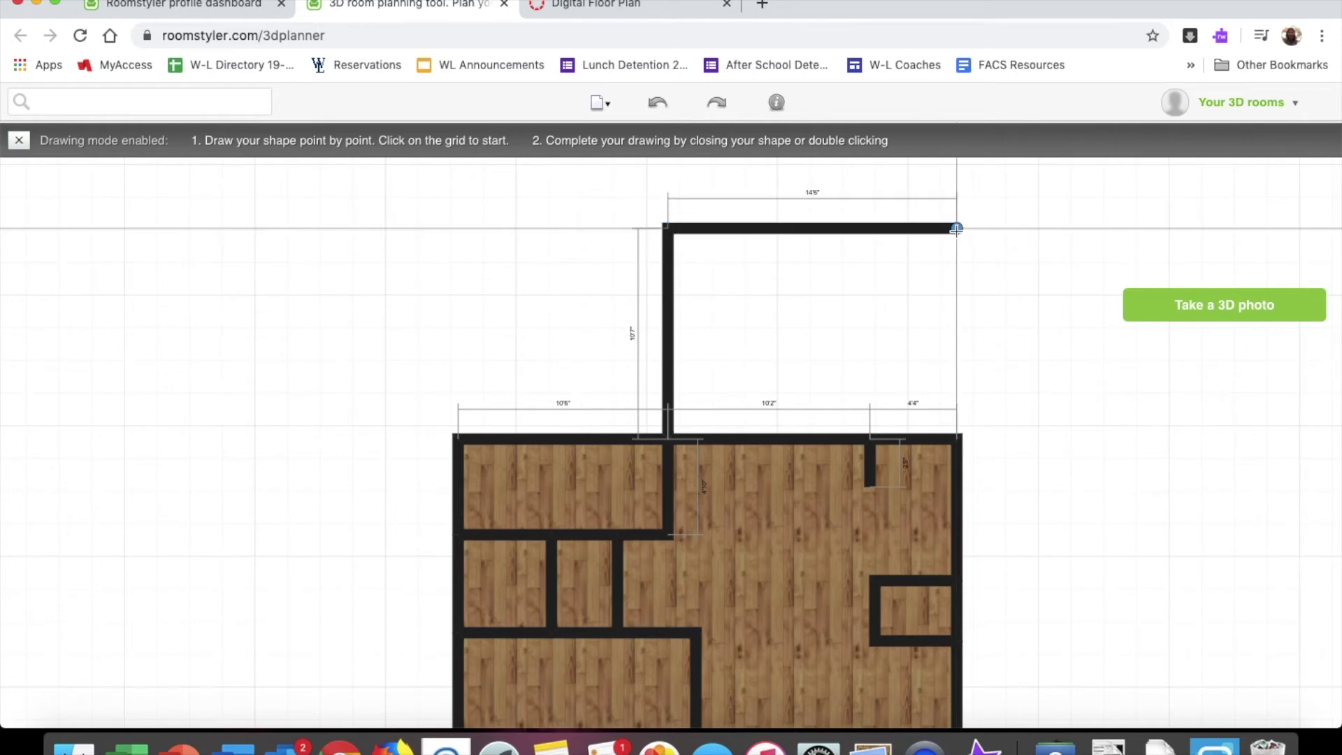
{"action": "left_click", "coordinate": [962, 453]}
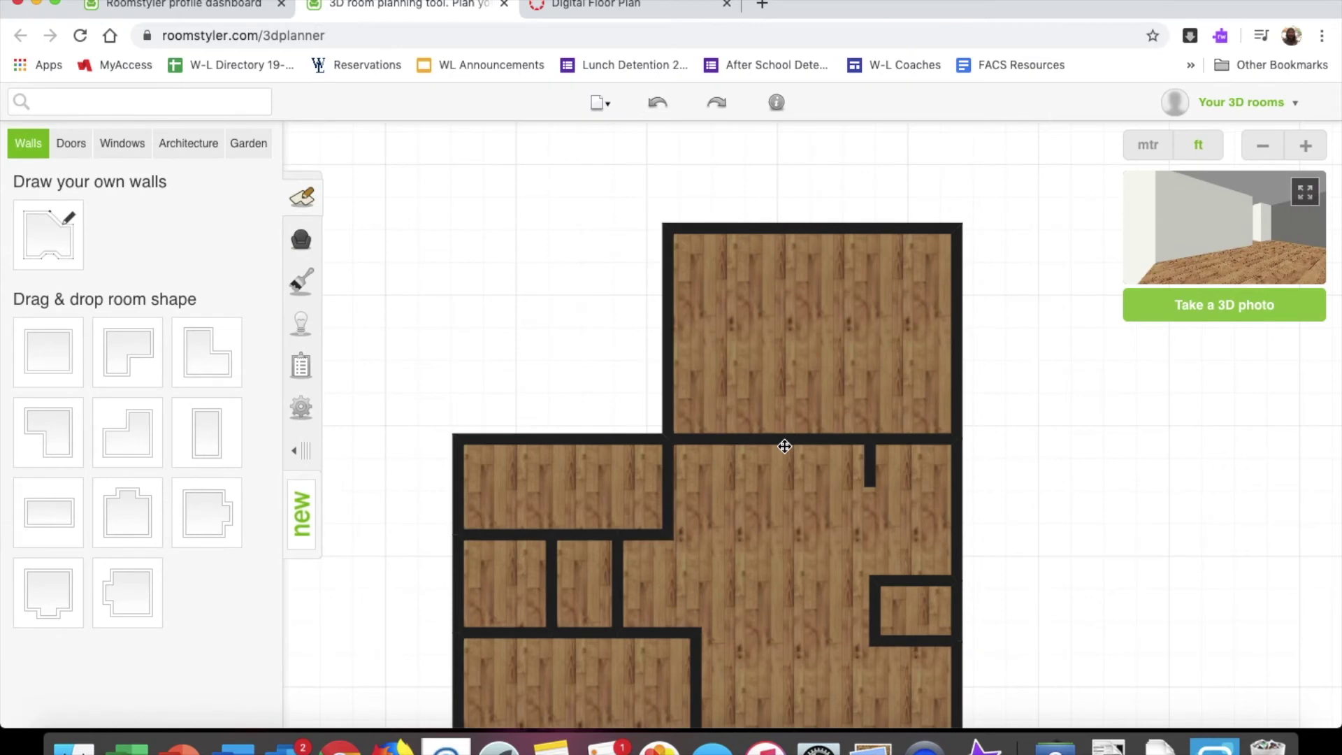
- Try deleting the middle section of the wall shared by the extra room and the apartment, and undo the deletion
{"action": "left_click", "coordinate": [784, 444]}
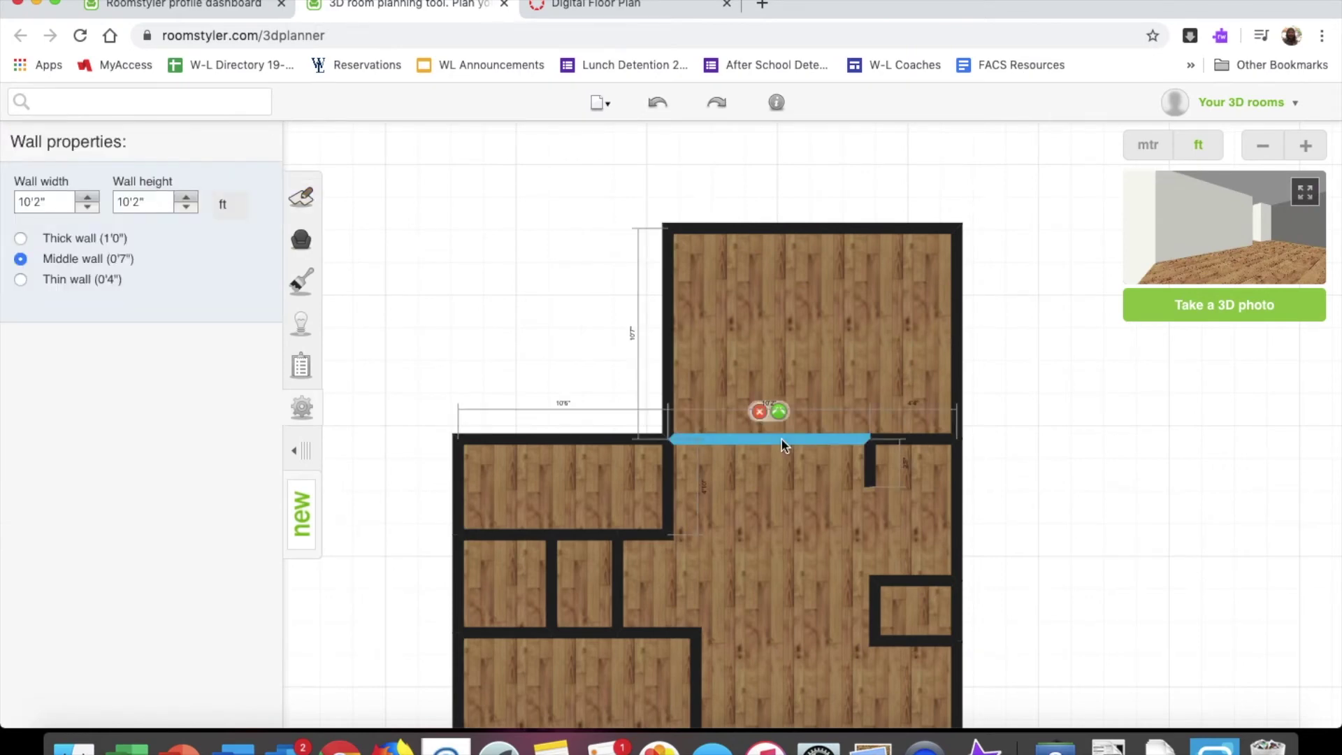
{"action": "left_click", "coordinate": [759, 411]}
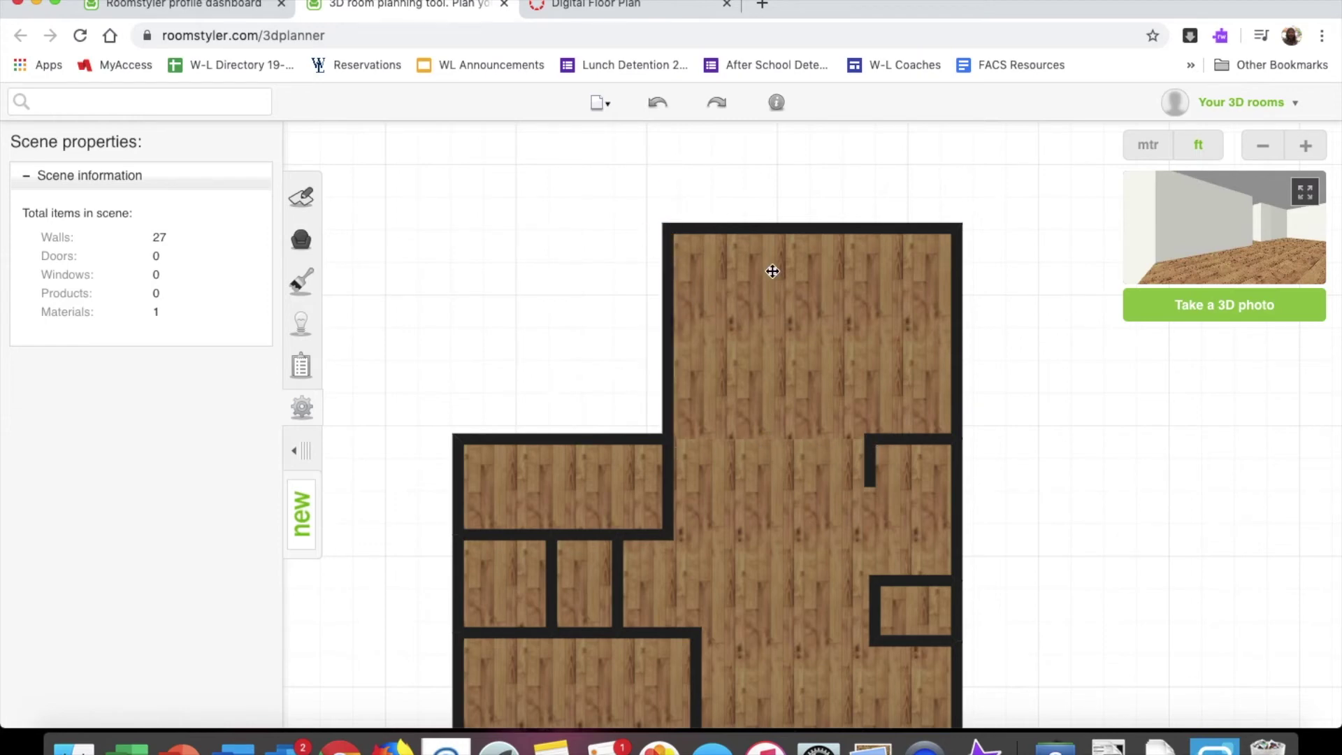
{"action": "left_click", "coordinate": [653, 104]}
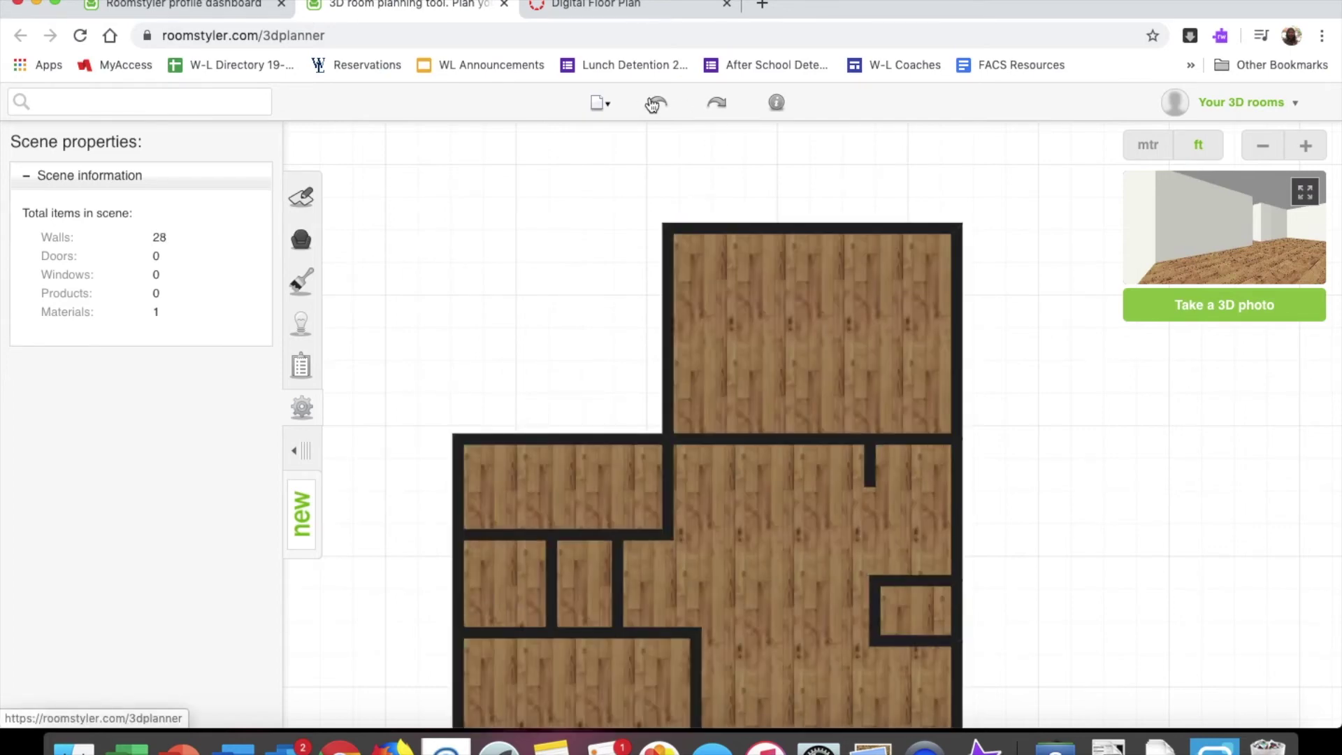
- Delete the extra room drawn beyond the apartment's upper outer wall
{"action": "left_click", "coordinate": [696, 229]}
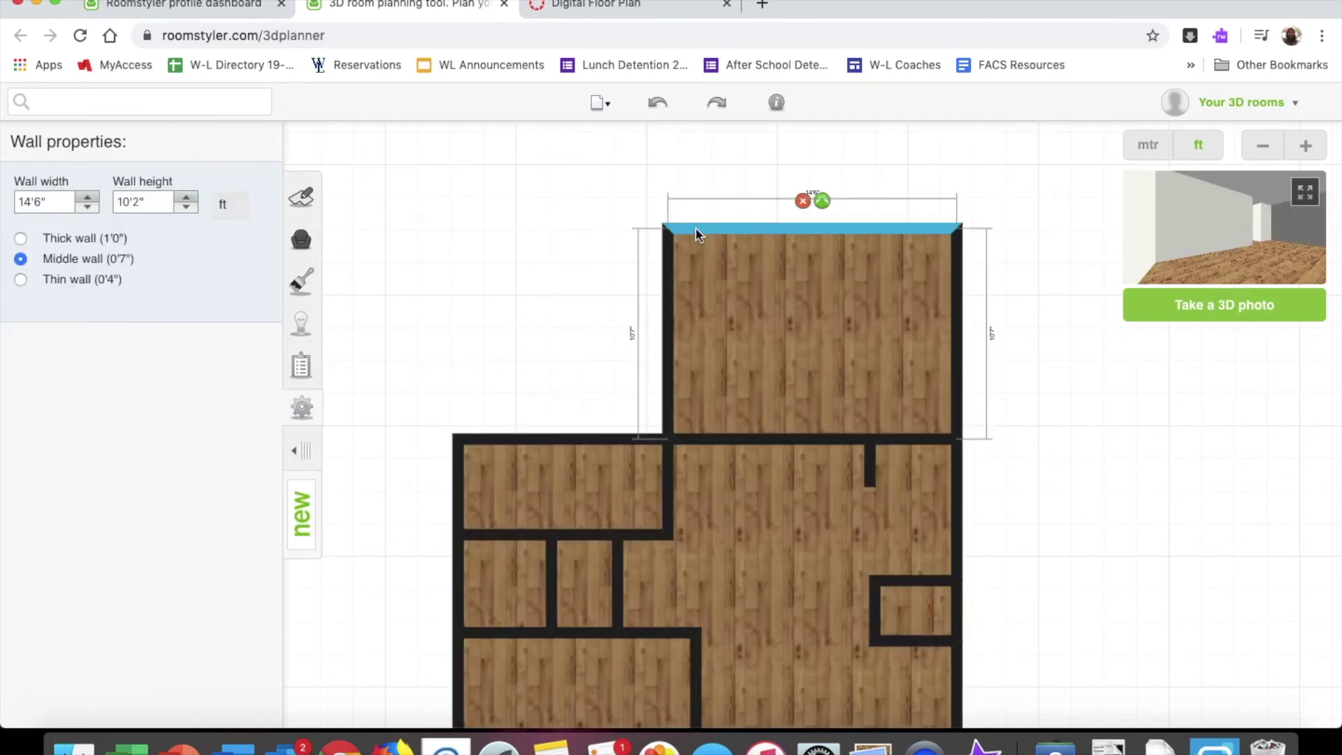
{"action": "left_click", "coordinate": [713, 282]}
{"action": "right_click", "coordinate": [712, 281]}
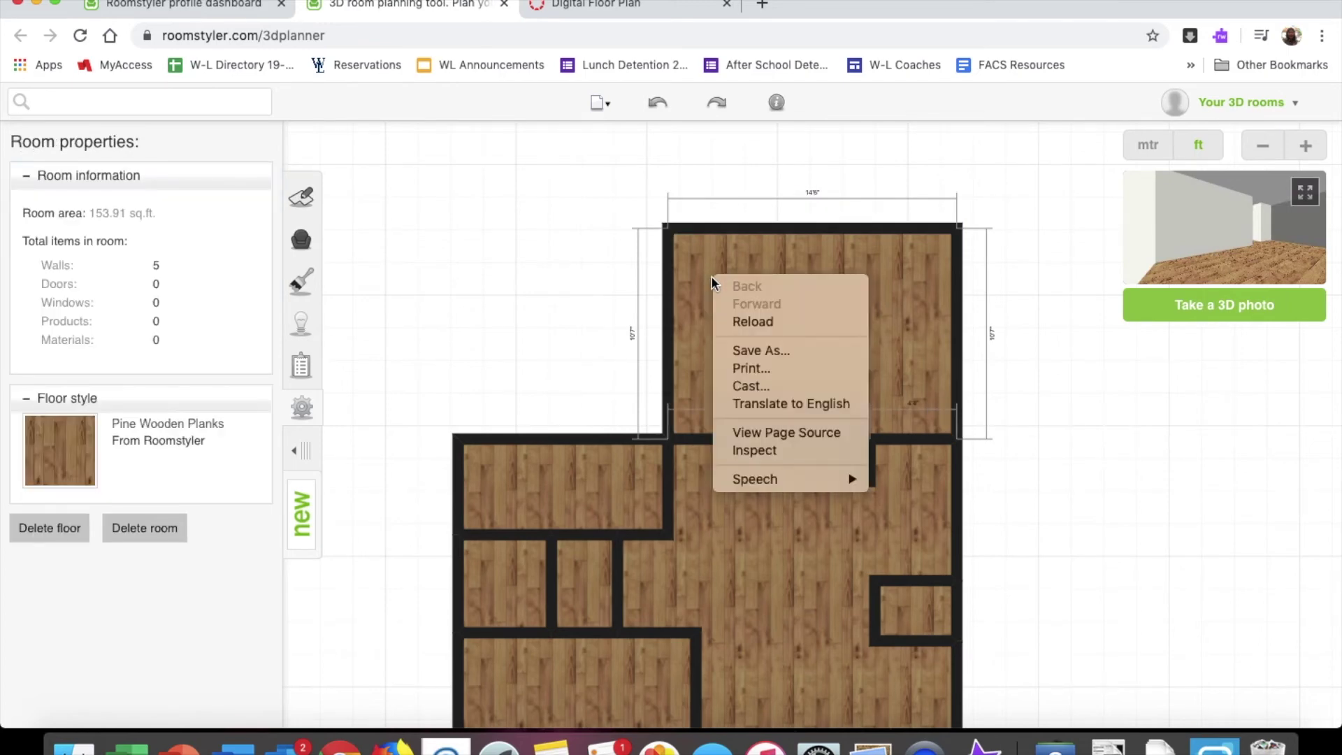
{"action": "left_click", "coordinate": [718, 252]}
{"action": "left_click_drag", "start_coordinate": [712, 253], "coordinate": [638, 237]}
{"action": "left_click", "coordinate": [128, 530]}
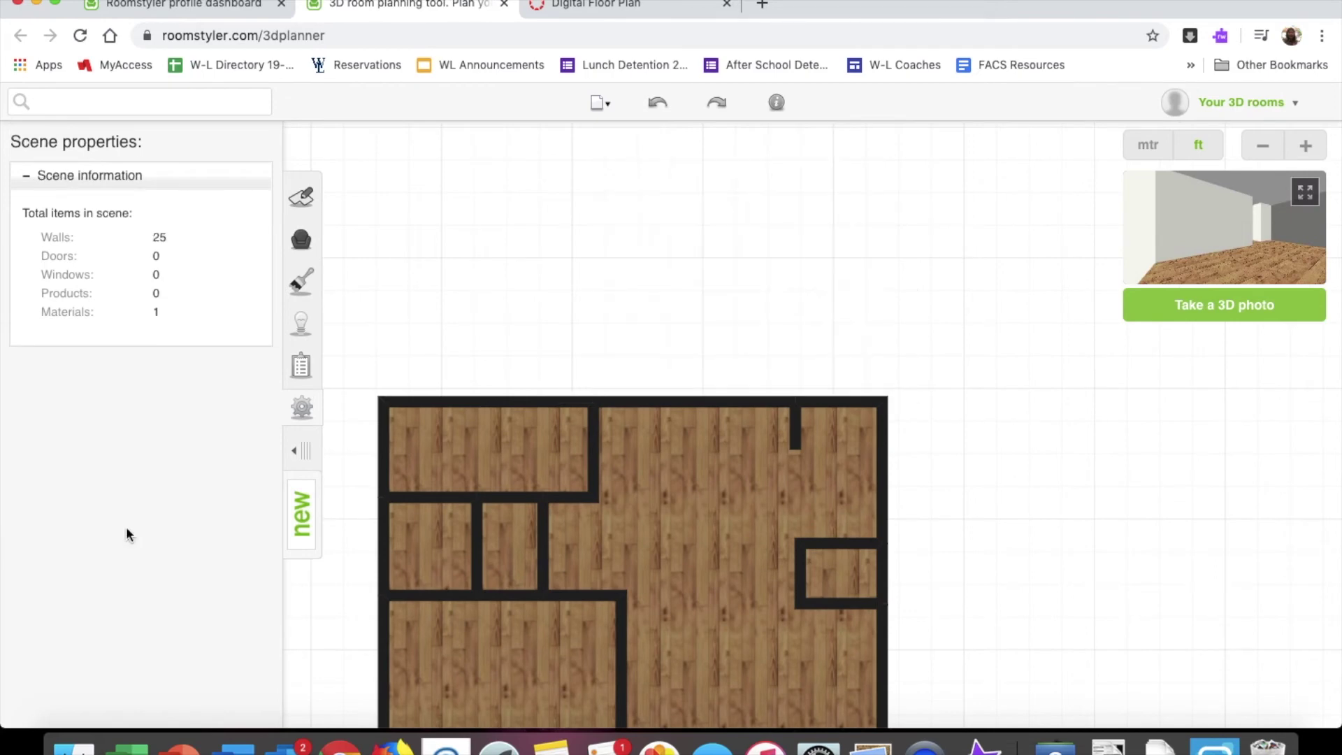
- Check the bedroom window on the hand-drawn plan and place a sash window in the bedroom's lower outer wall
{"action": "left_click_drag", "start_coordinate": [1039, 407], "coordinate": [1087, 217]}
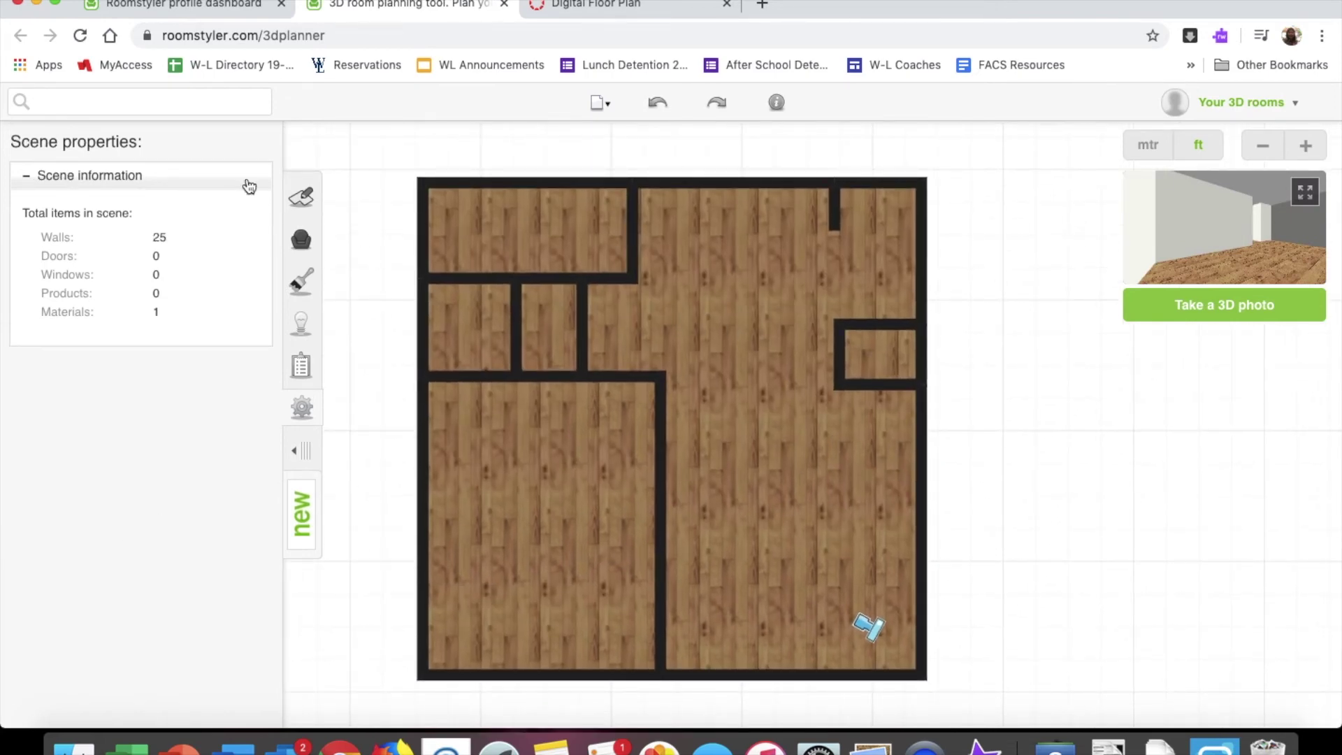
{"action": "left_click", "coordinate": [311, 197]}
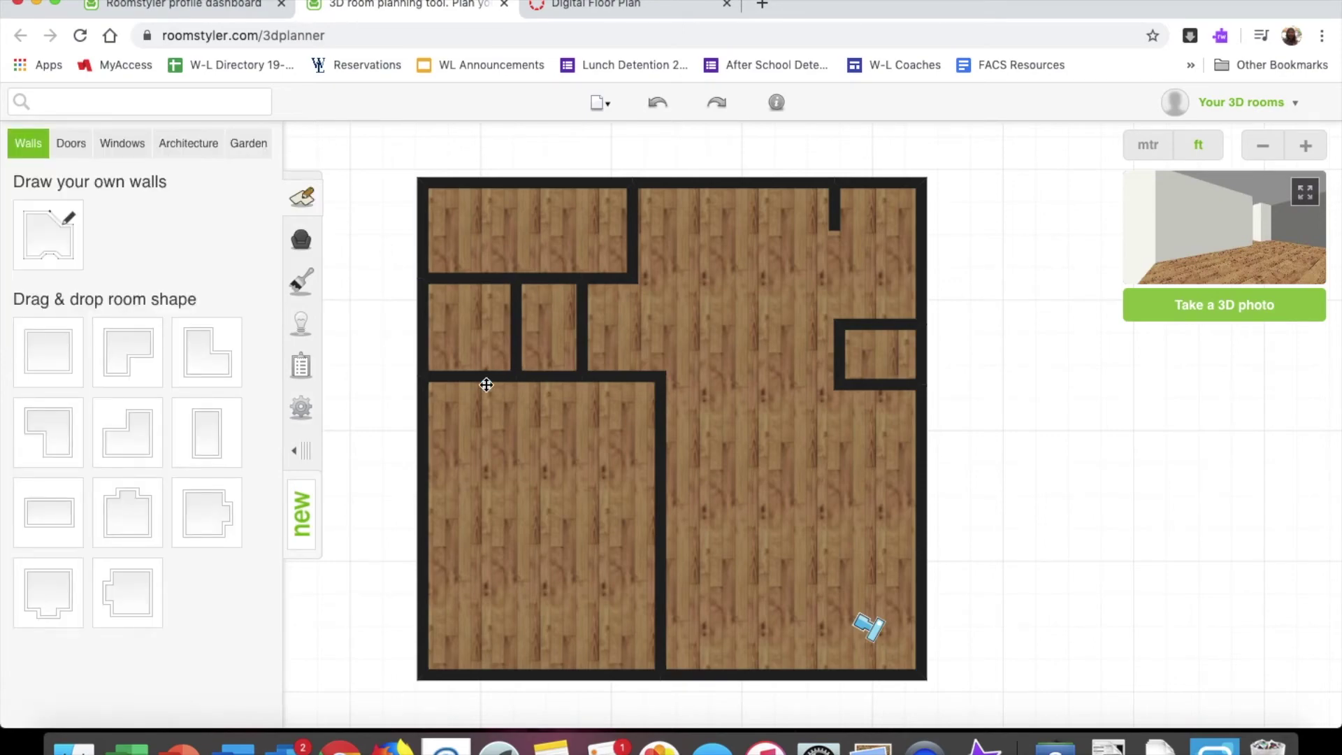
{"action": "scroll", "coordinate": [297, 429], "scroll_direction": "left", "scroll_amount": 5}
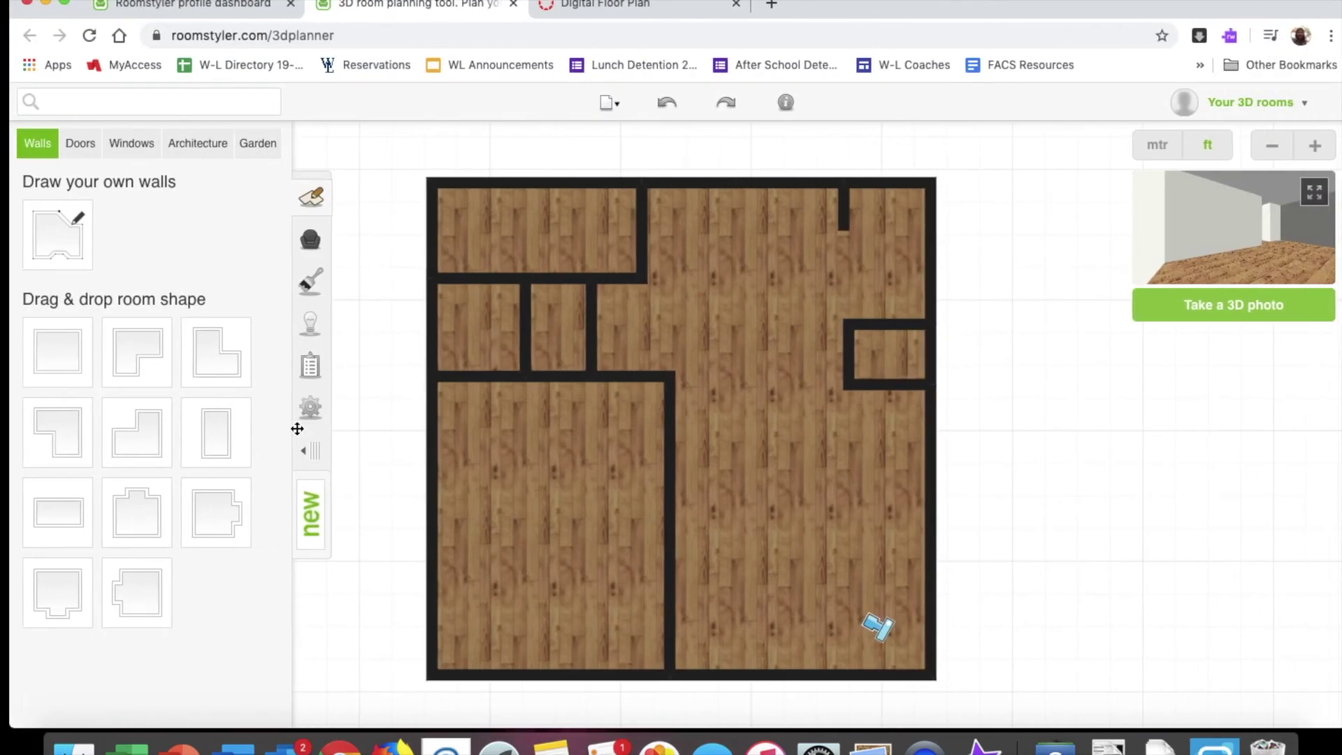
{"action": "scroll", "coordinate": [297, 429], "scroll_direction": "left", "scroll_amount": 5}
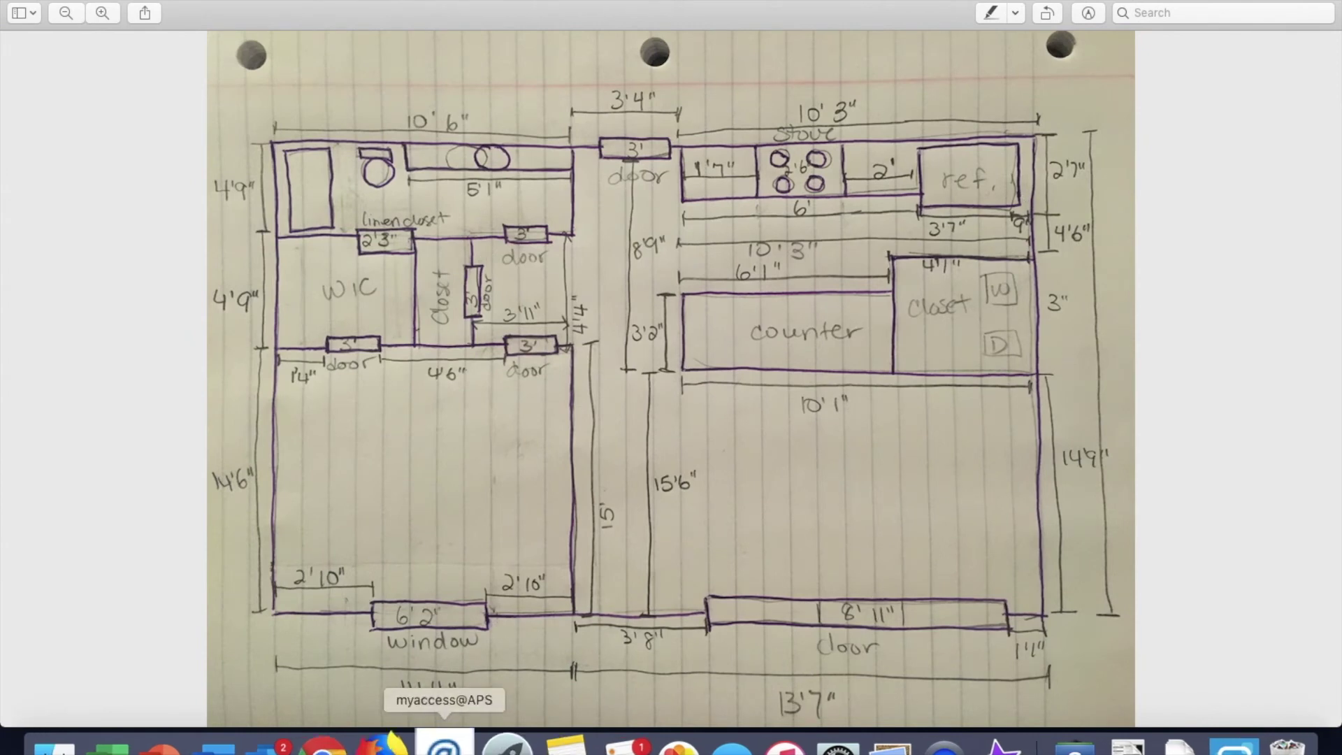
{"action": "scroll", "coordinate": [592, 592], "scroll_direction": "right", "scroll_amount": 3}
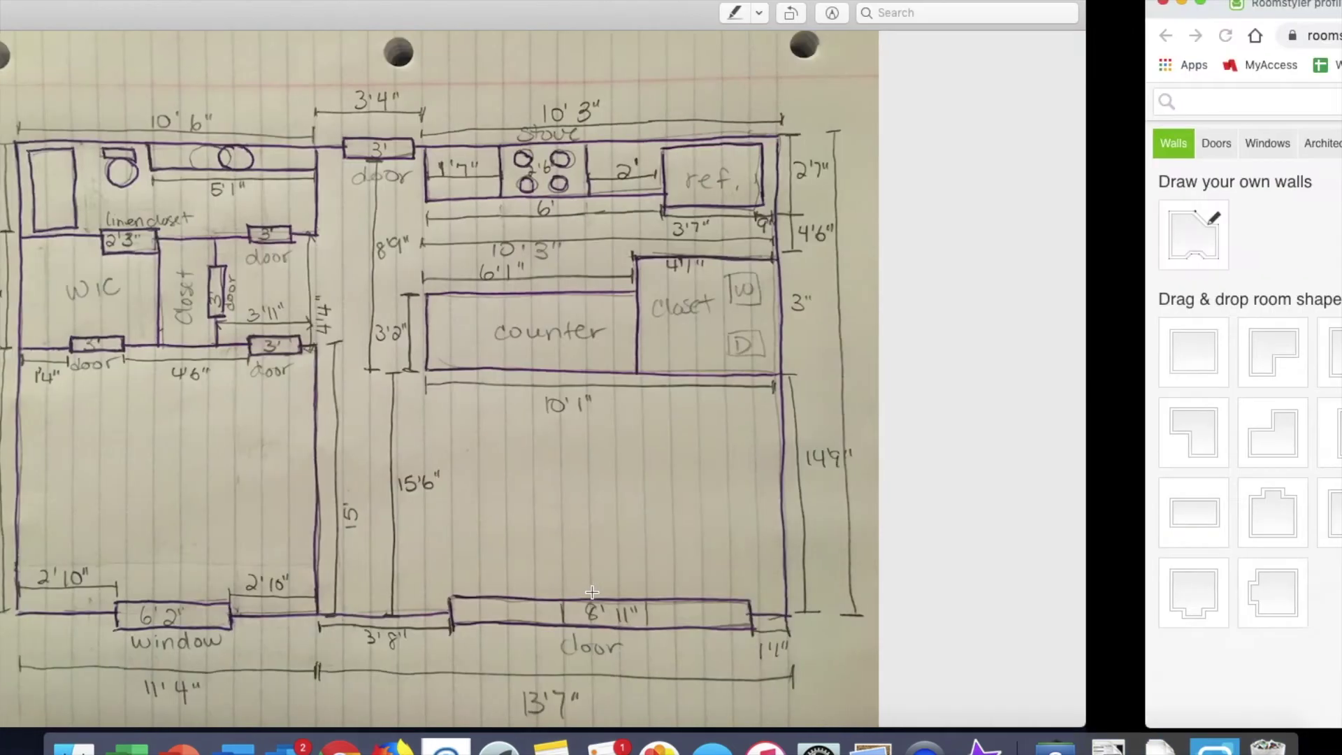
{"action": "left_click", "coordinate": [123, 147]}
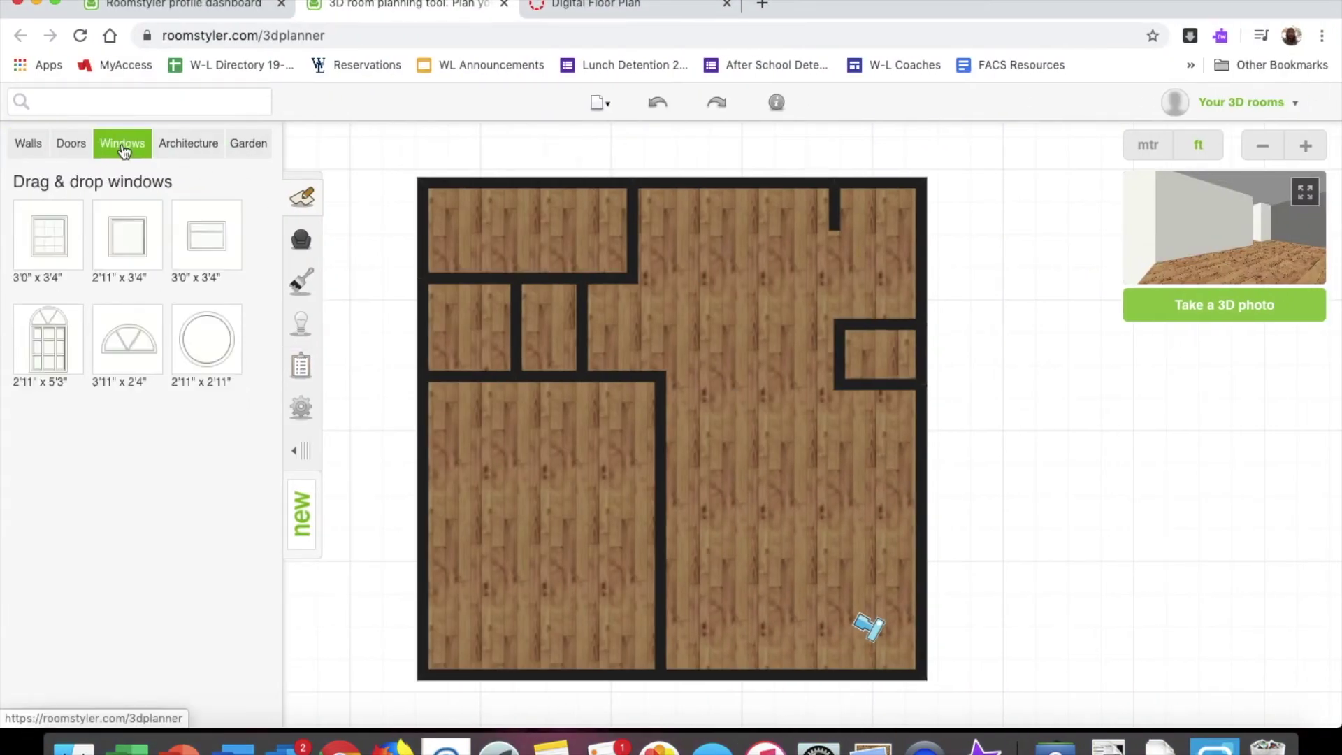
{"action": "left_click_drag", "start_coordinate": [33, 238], "coordinate": [544, 679]}
- Set the bedroom sash window's width to 6'2" and its height to 6'6"
{"action": "left_click", "coordinate": [56, 230]}
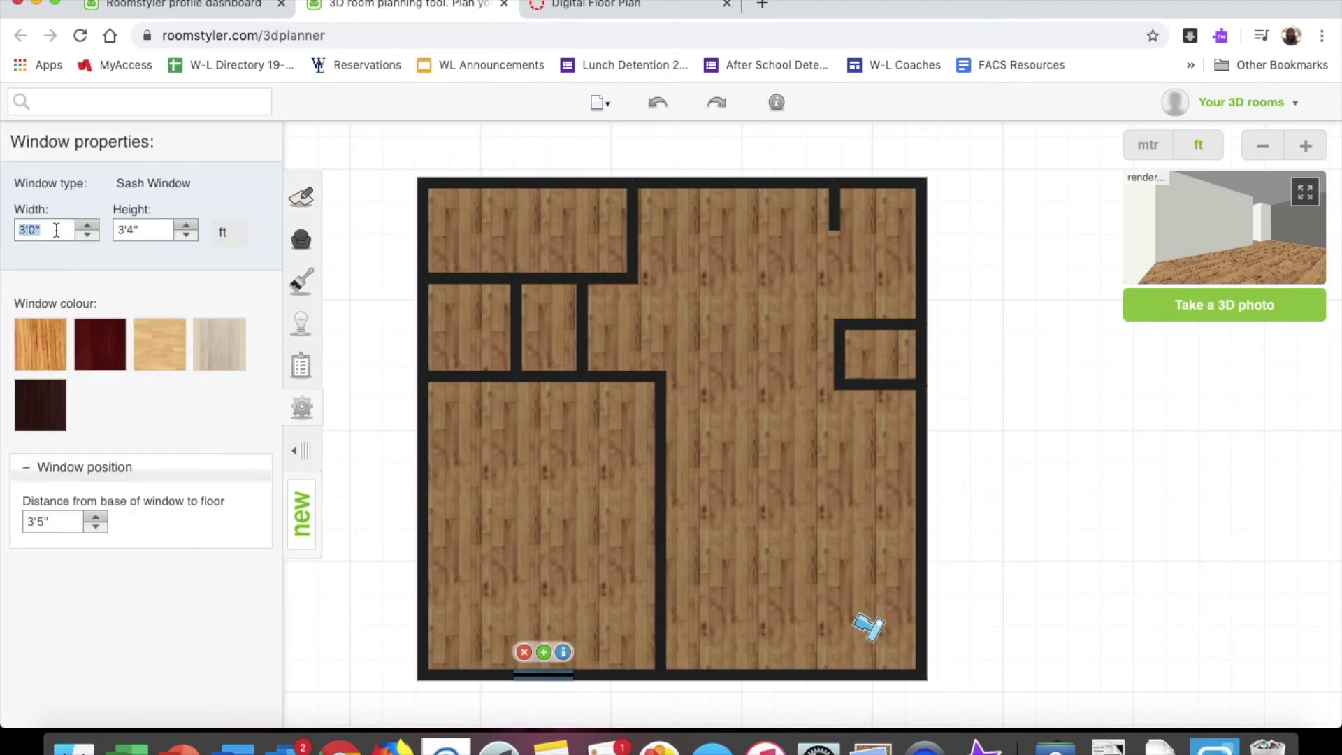
{"action": "type", "text": "6"}
{"action": "left_click", "coordinate": [137, 223]}
{"action": "type", "text": "6"}
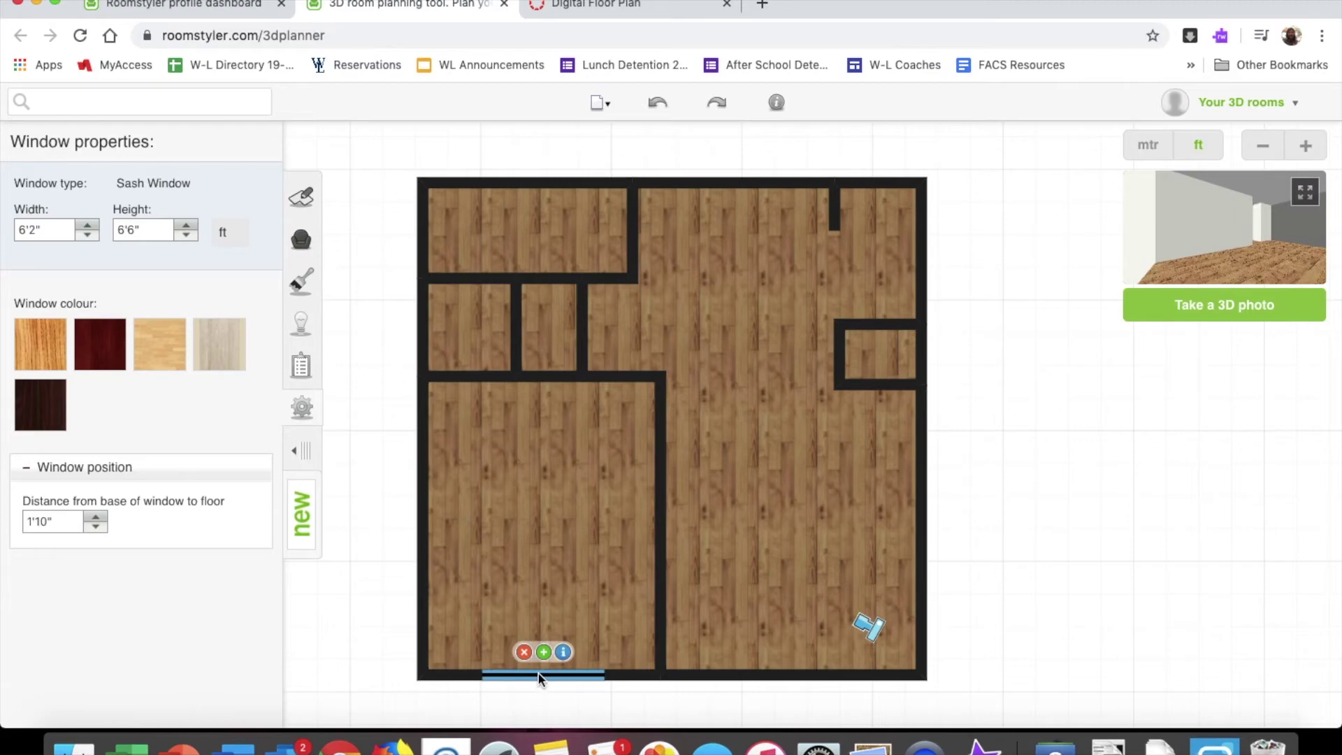
- Check the doors on the hand-drawn plan and place 2'8" x 6'10" plain doors for the walk-in closet, the bedroom entrance and the small closet
{"action": "key", "text": "ctrl+Left"}
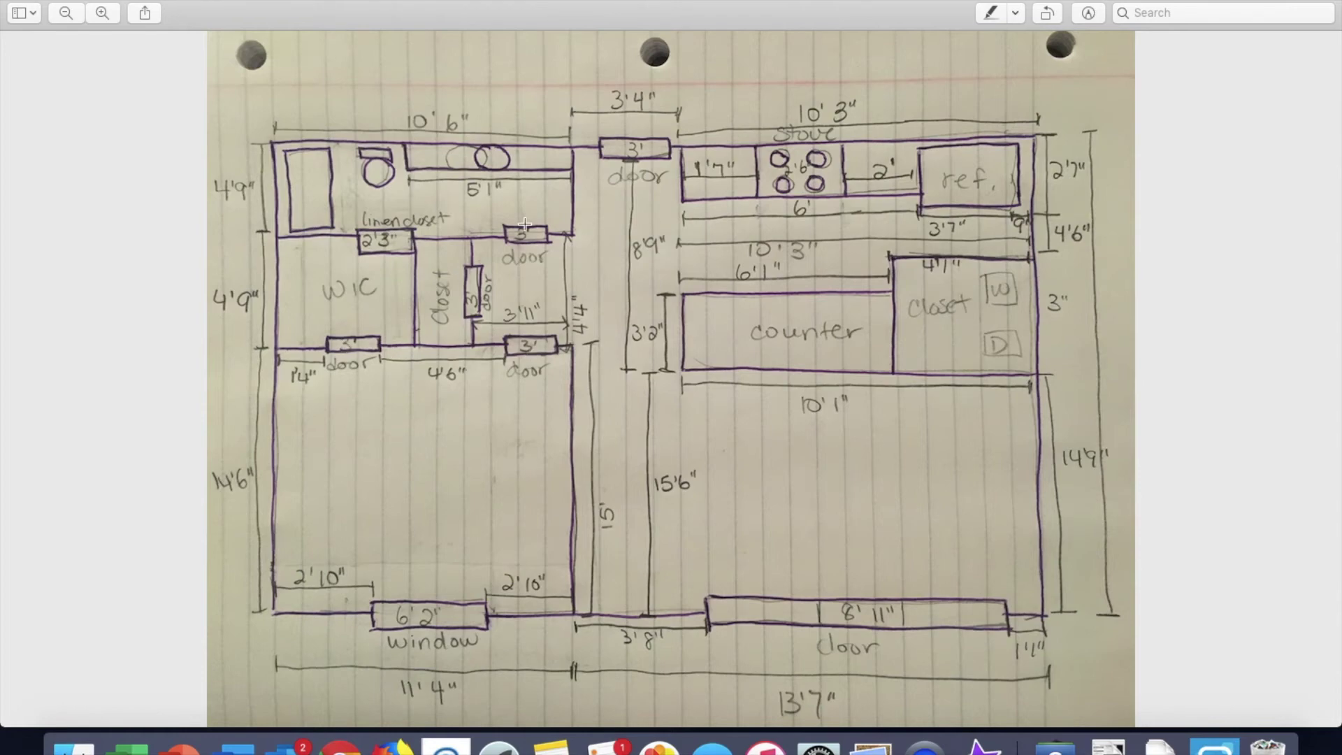
{"action": "key", "text": "ctrl+Right"}
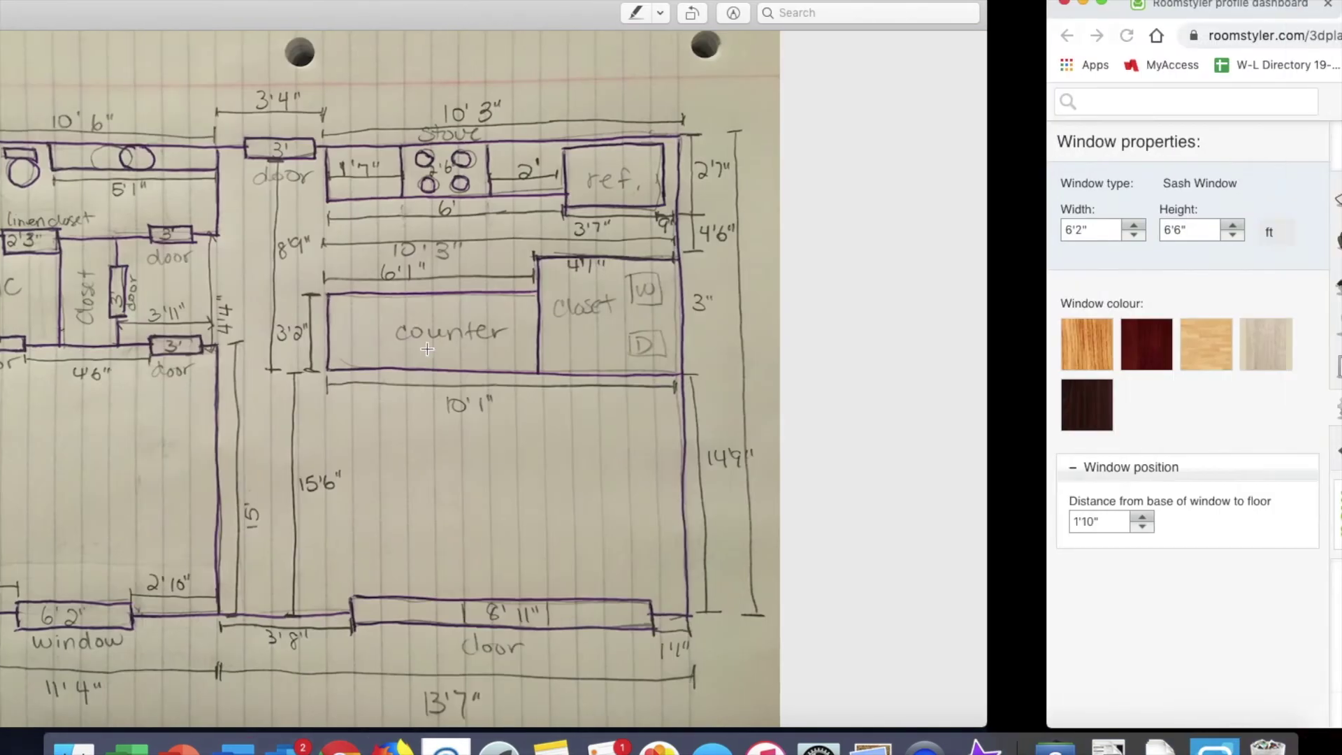
{"action": "left_click", "coordinate": [296, 209]}
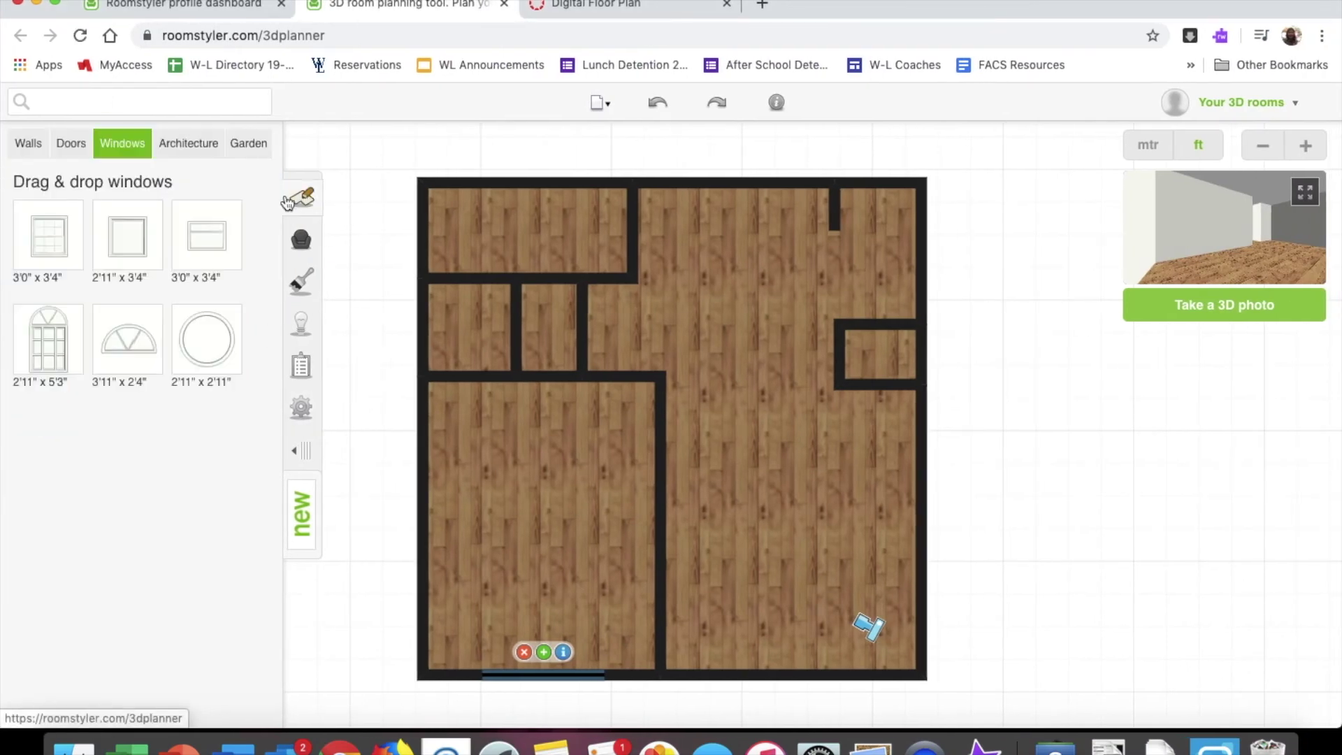
{"action": "left_click", "coordinate": [66, 147]}
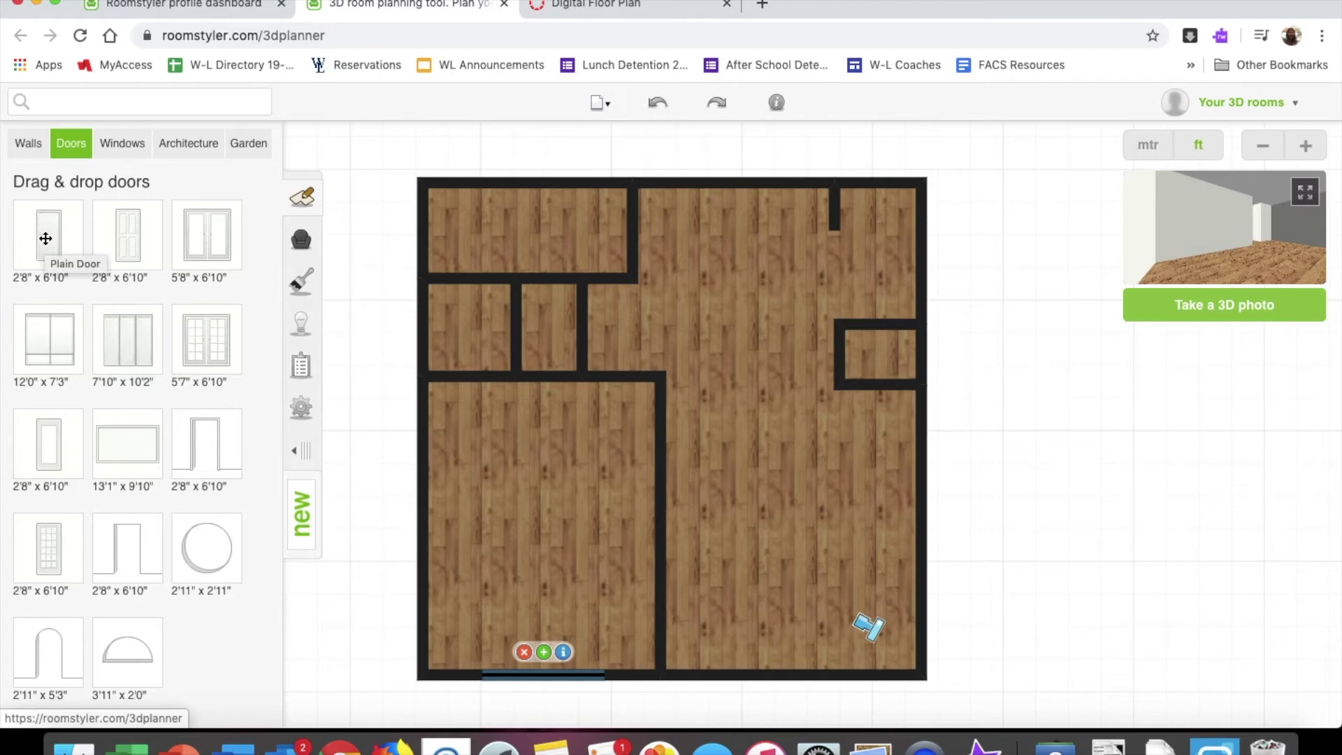
{"action": "left_click_drag", "start_coordinate": [45, 238], "coordinate": [473, 379]}
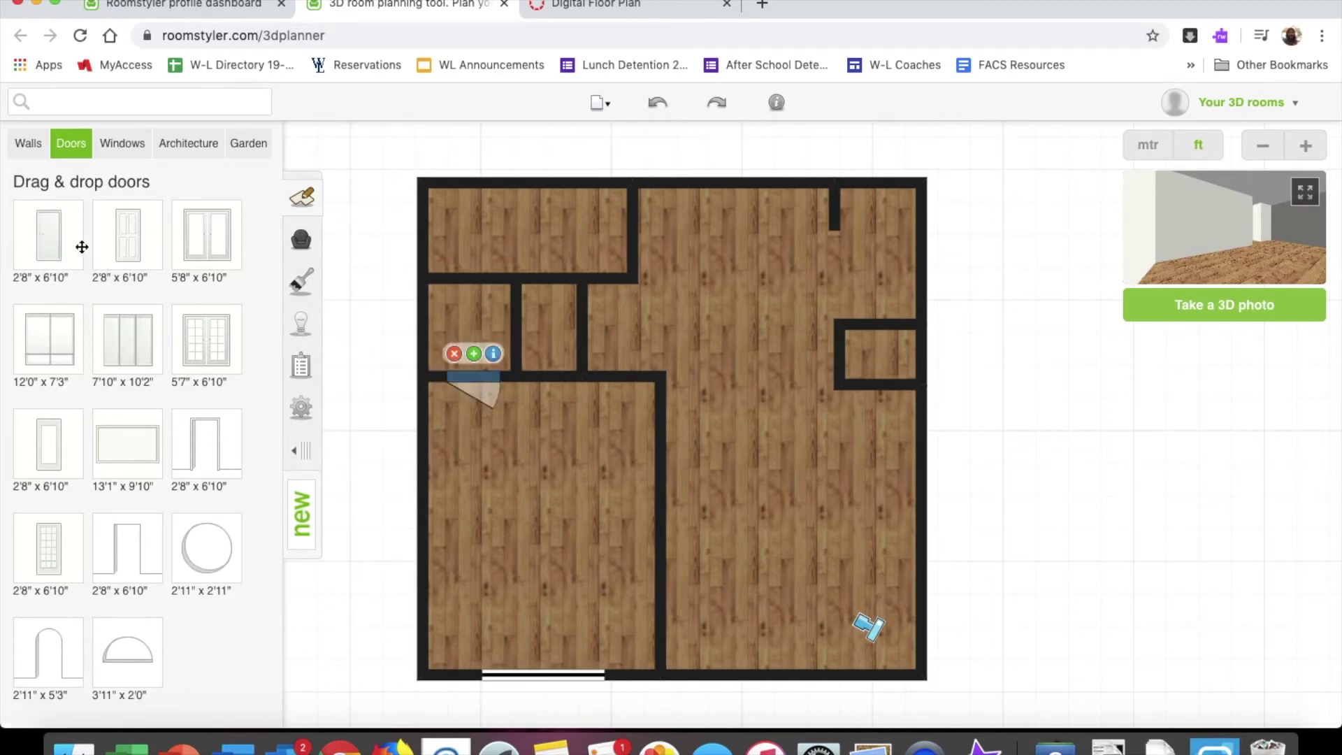
{"action": "left_click_drag", "start_coordinate": [54, 245], "coordinate": [625, 381]}
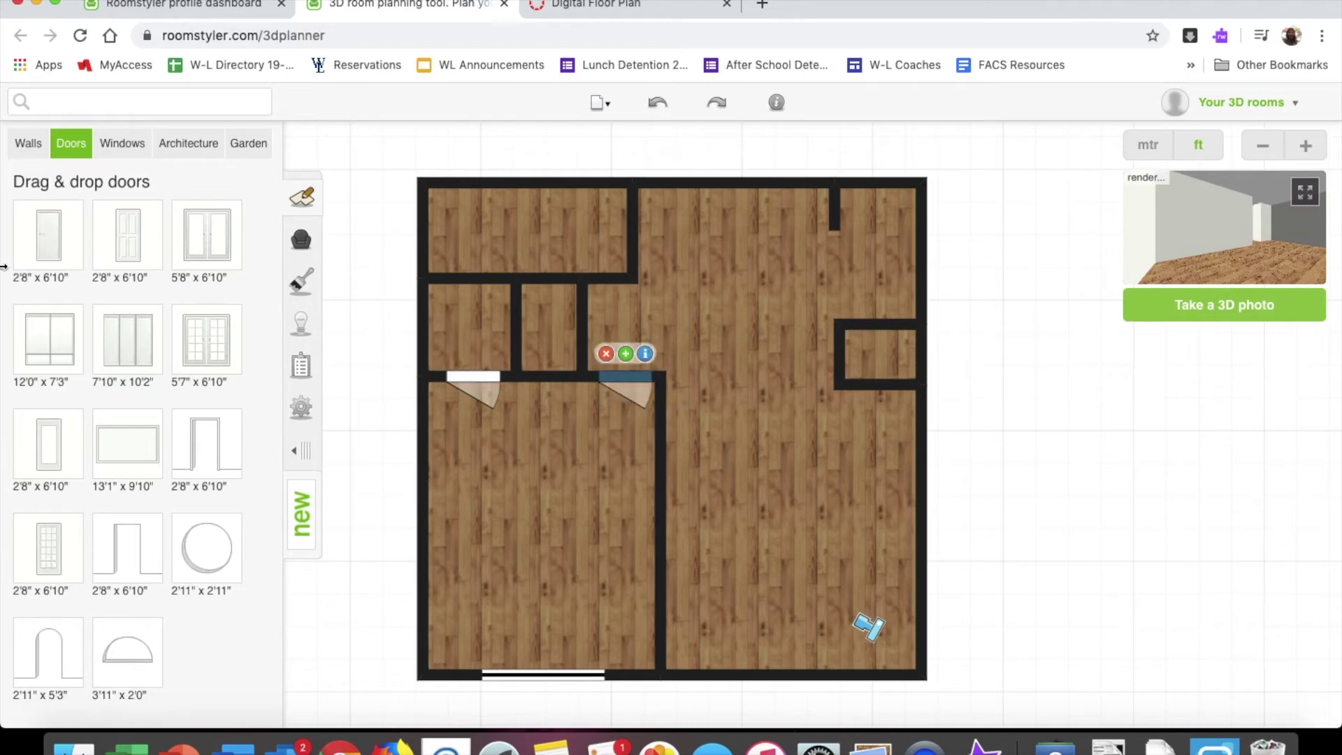
{"action": "left_click_drag", "start_coordinate": [52, 241], "coordinate": [583, 334]}
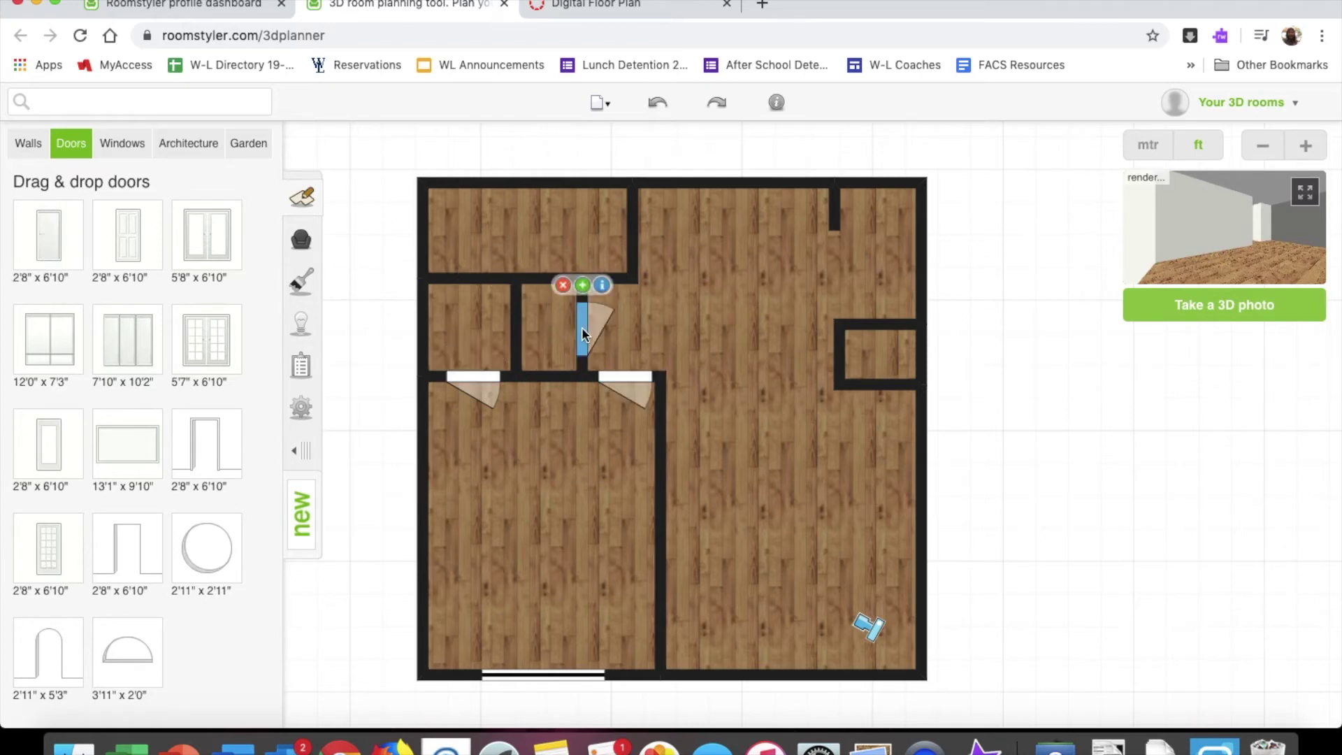
- Place a plain door in the bathroom's lower wall and check the remaining doors on the hand-drawn plan
{"action": "left_click_drag", "start_coordinate": [48, 231], "coordinate": [605, 281]}
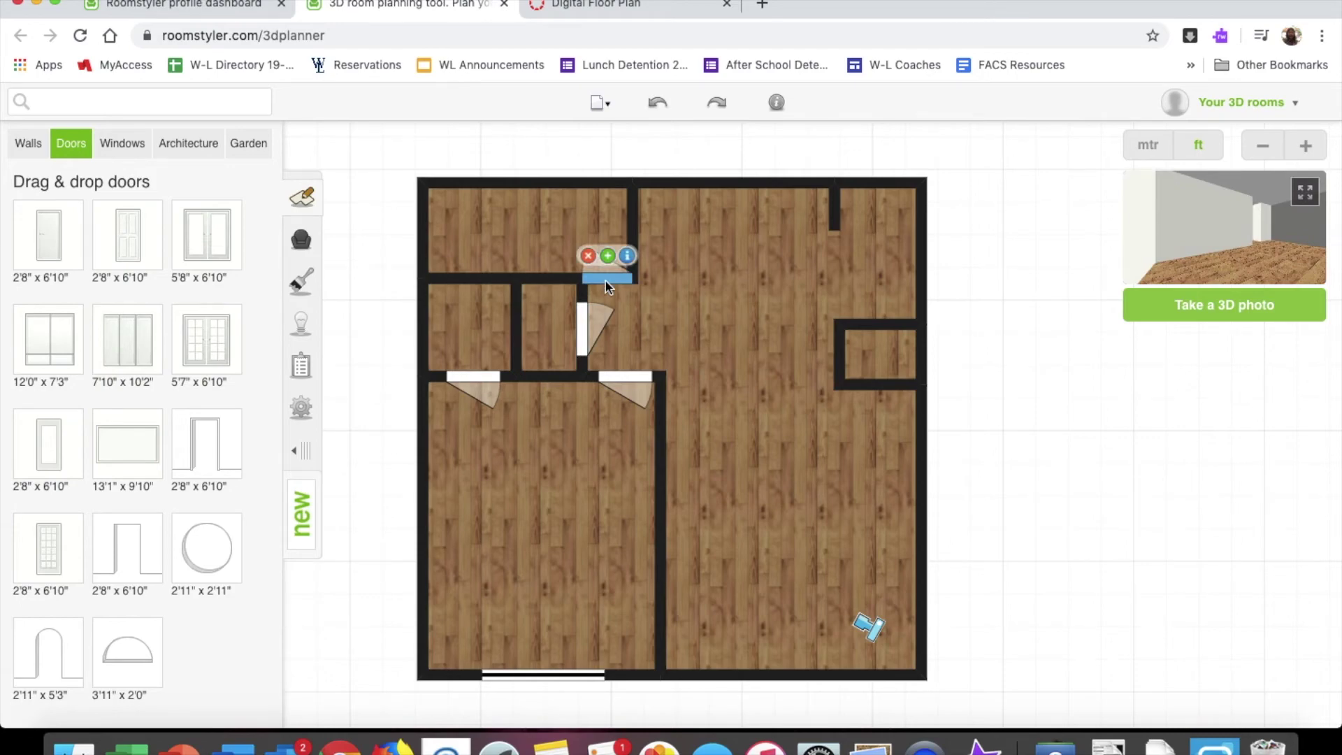
{"action": "key", "text": "ctrl+Left"}
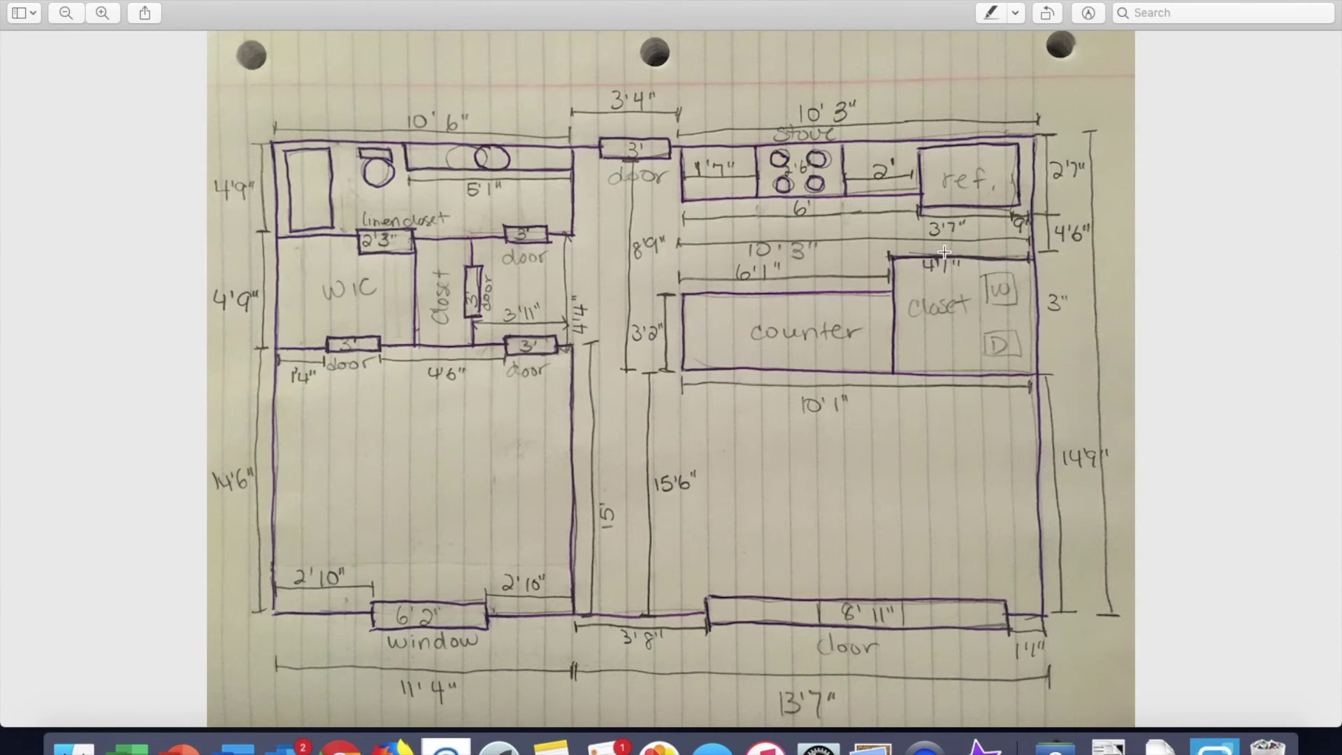
{"action": "key", "text": "ctrl+Right"}
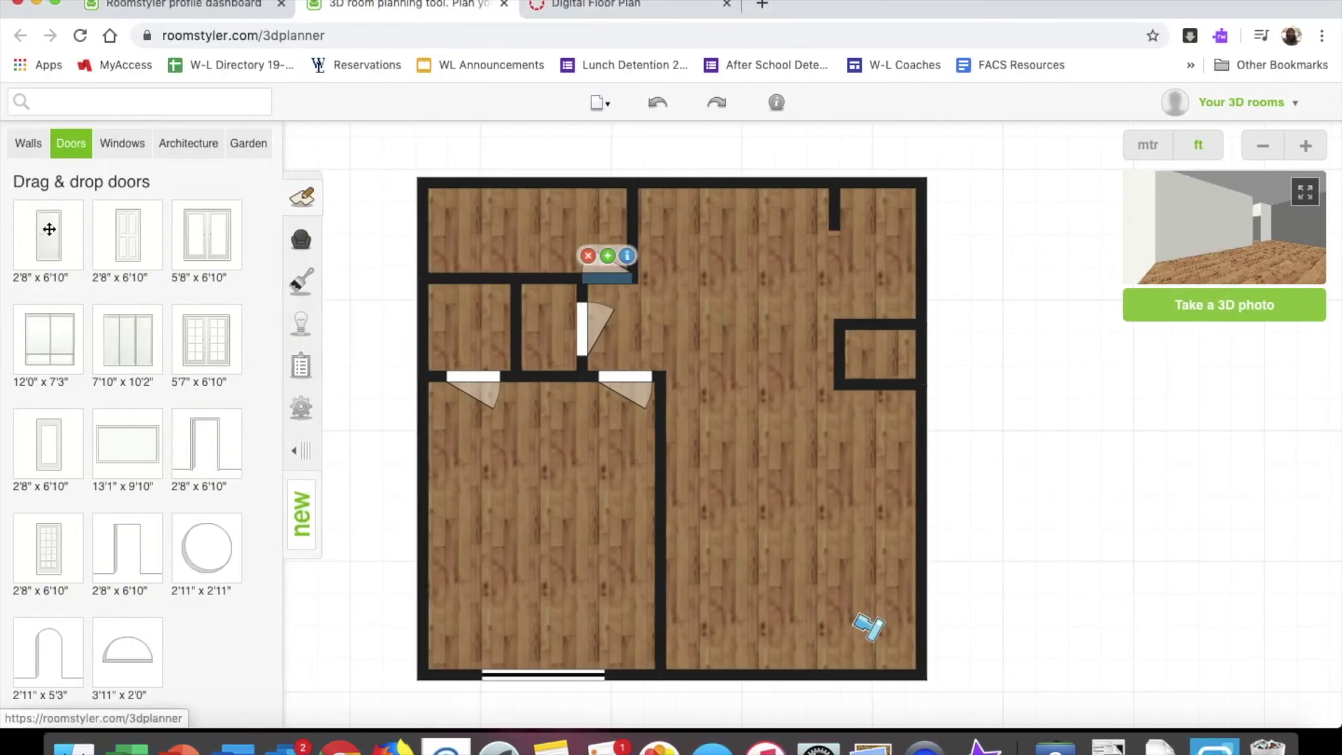
- Place a pair of plain doors side by side in the laundry closet's upper wall and set the first one's width to 1'5"
{"action": "left_click_drag", "start_coordinate": [49, 229], "coordinate": [884, 324]}
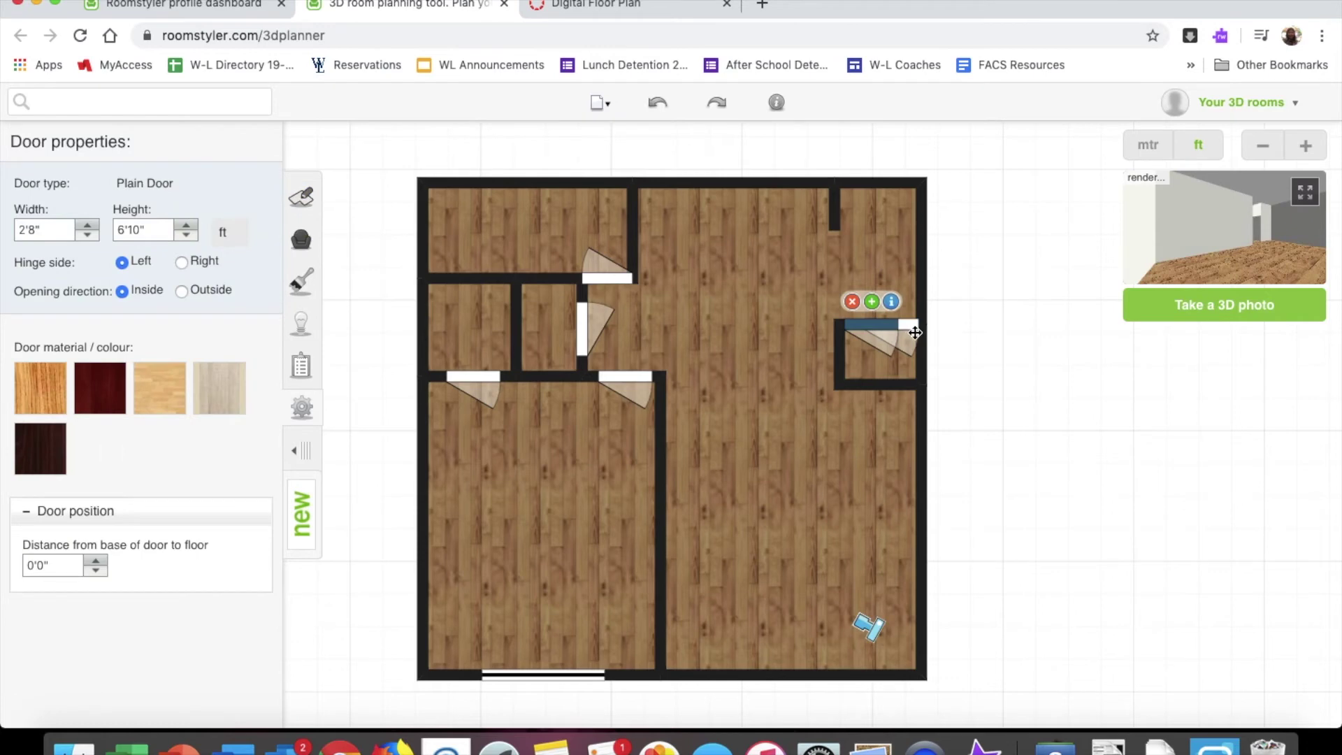
{"action": "left_click", "coordinate": [73, 230]}
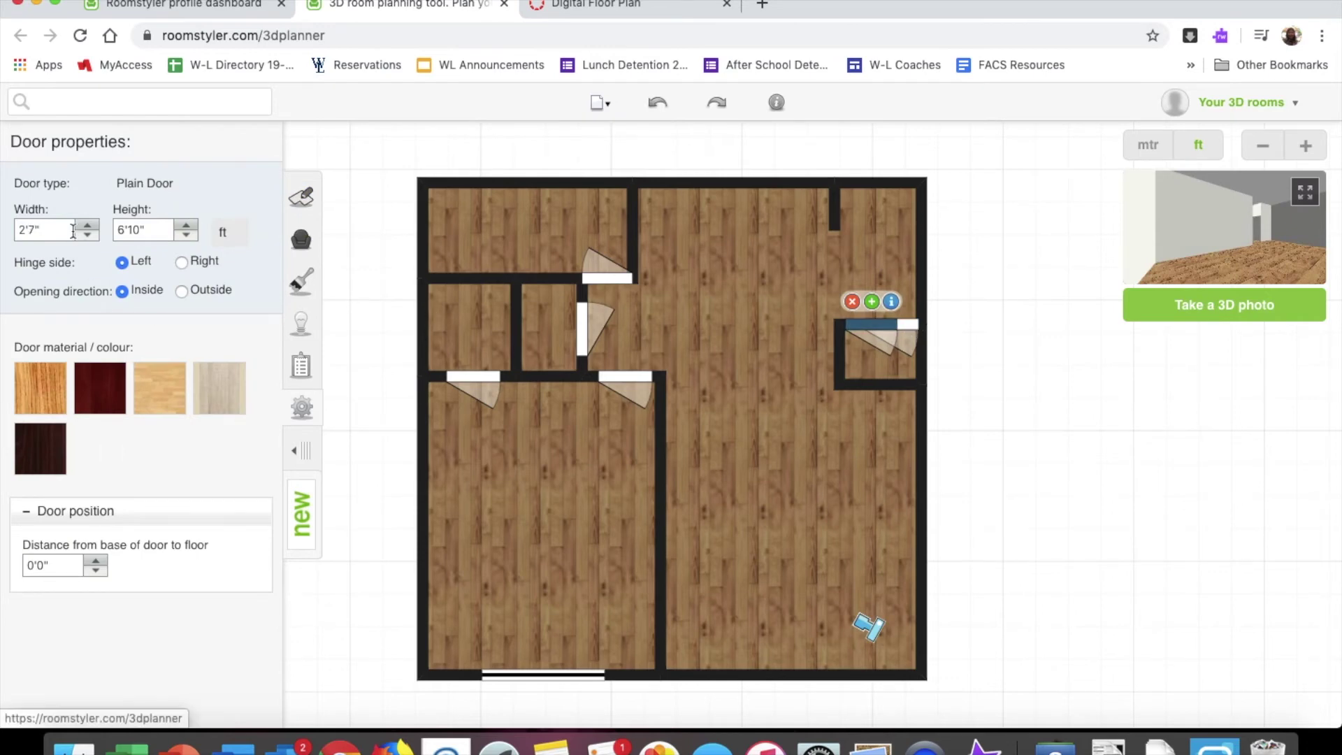
{"action": "type", "text": "1"}
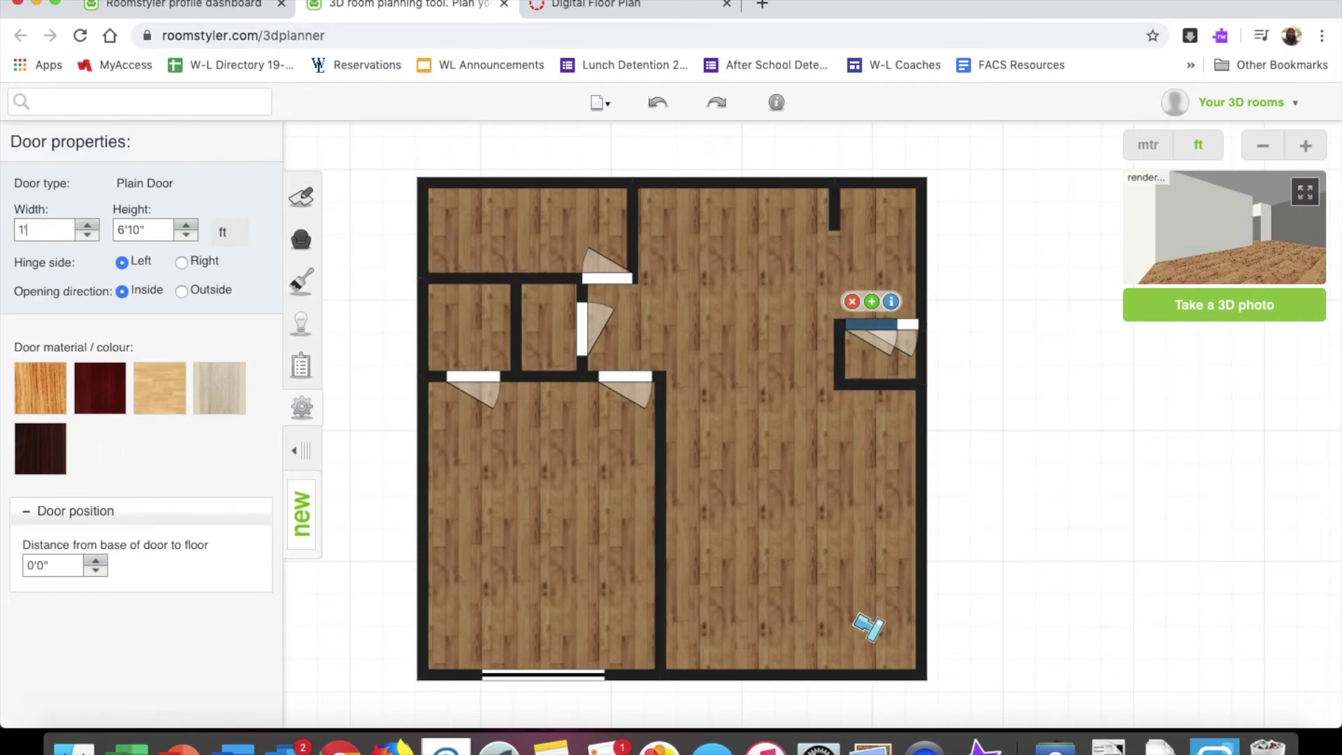
{"action": "type", "text": "'5\""}
{"action": "key", "text": "Return"}
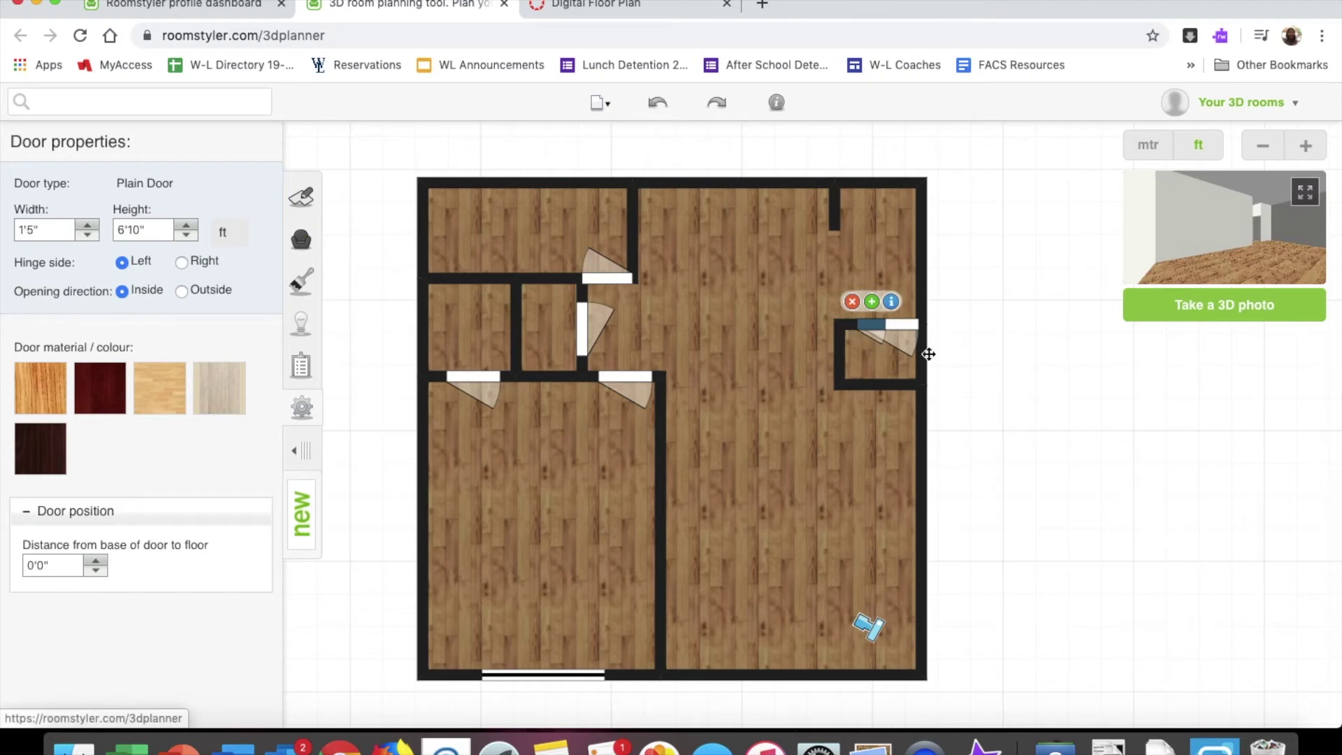
- Set the second laundry closet door's width to 1'5" and centre the two doors together in the closet's upper wall
{"action": "key", "text": "ctrl+z"}
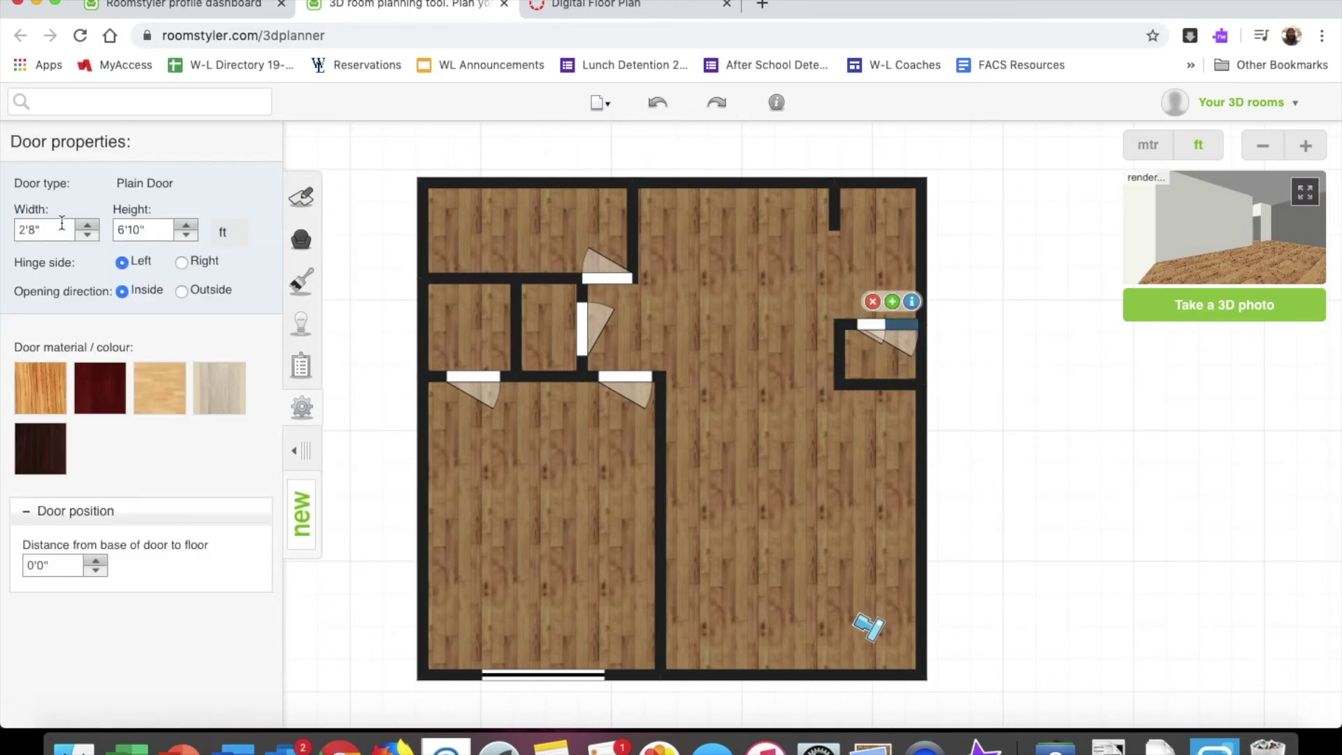
{"action": "left_click", "coordinate": [39, 232]}
{"action": "type", "text": "1"}
{"action": "key", "text": "Return"}
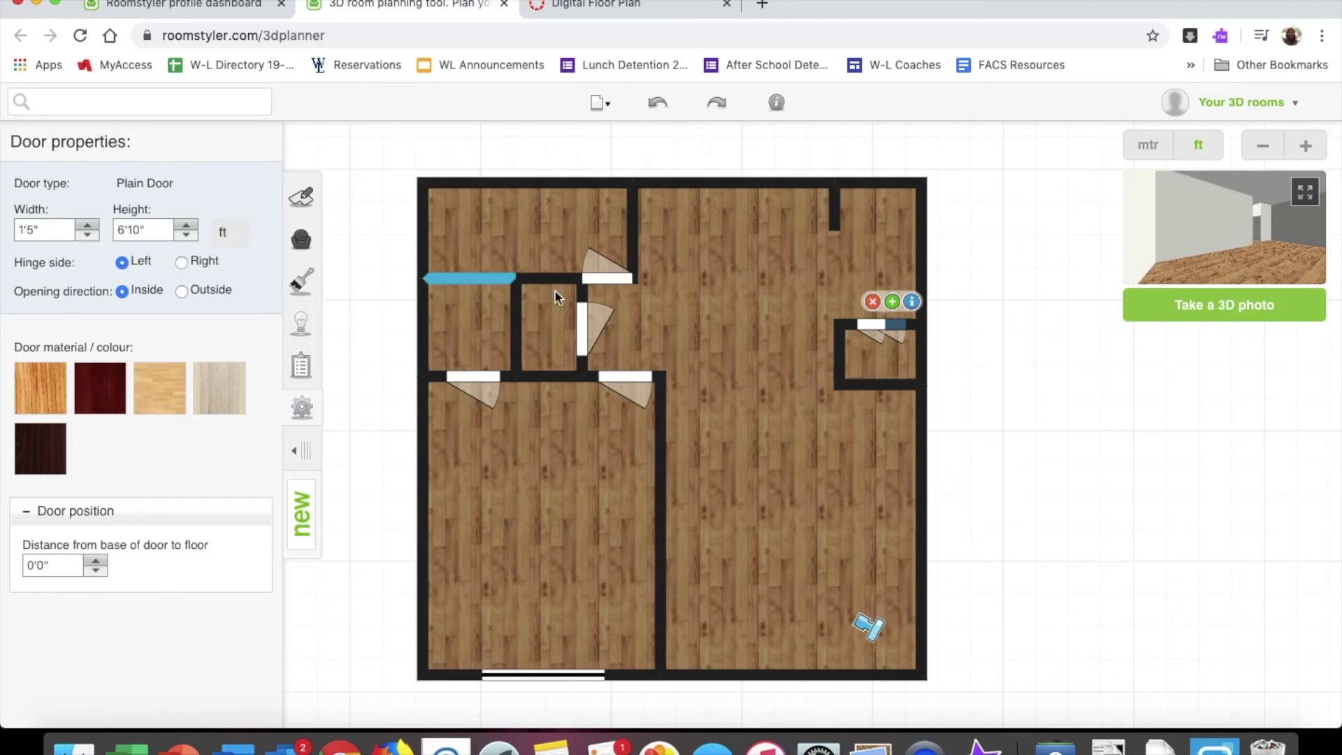
{"action": "mouse_move", "coordinate": [901, 332]}
{"action": "left_mouse_down"}
{"action": "mouse_move", "coordinate": [866, 323]}
{"action": "mouse_move", "coordinate": [897, 331]}
{"action": "left_mouse_up"}
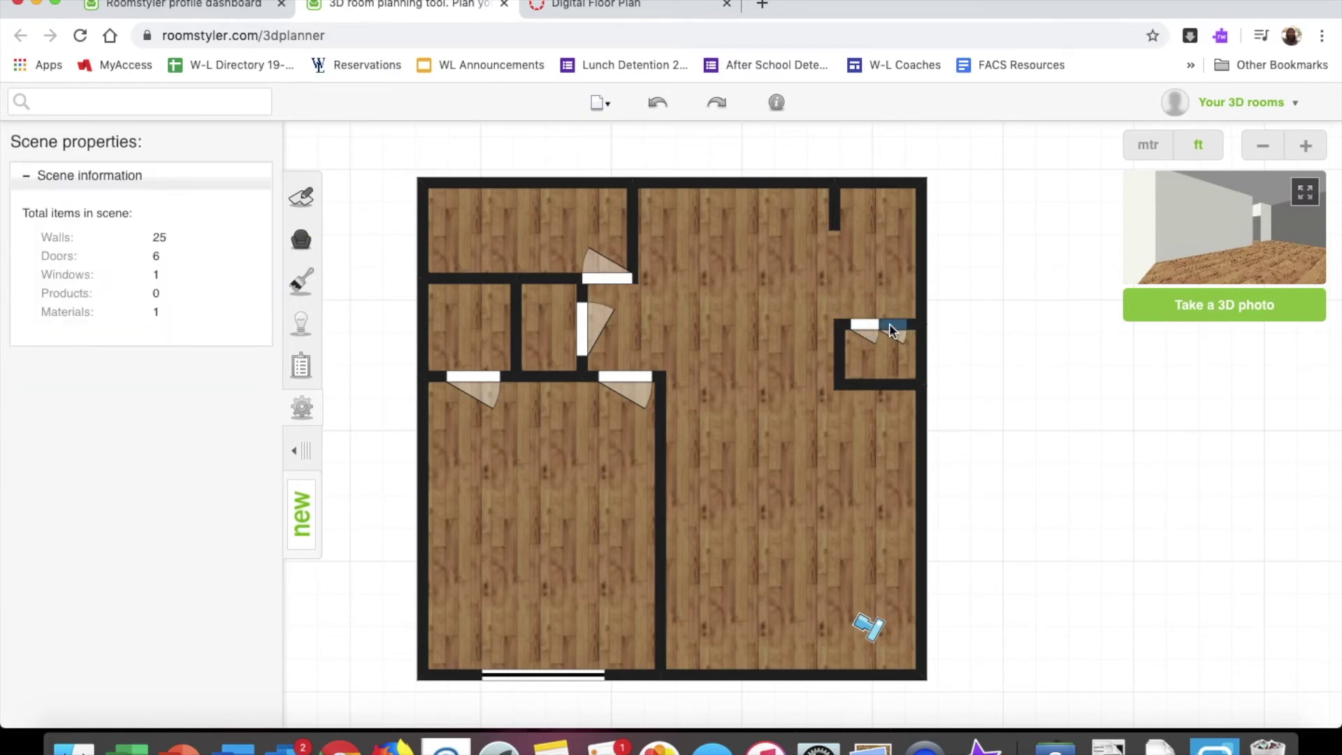
{"action": "left_click", "coordinate": [891, 329]}
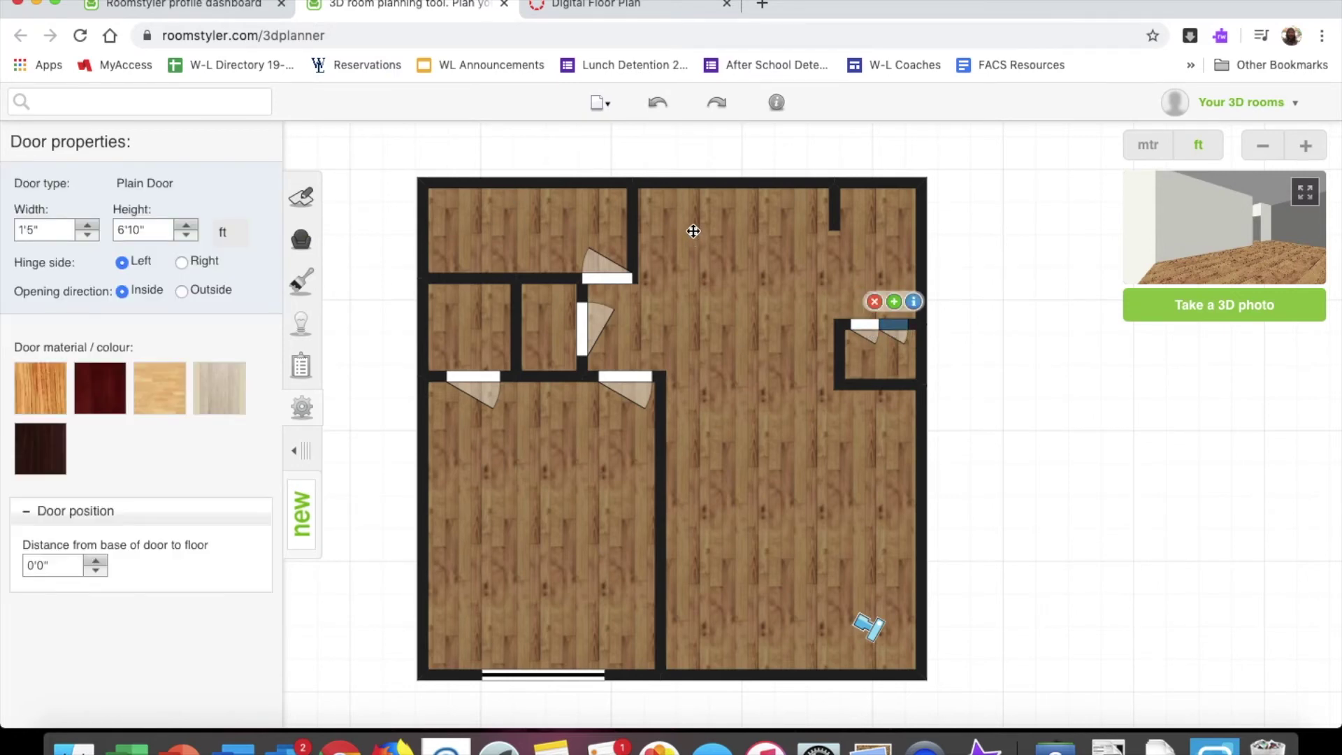
- Place a 2'8" x 6'10" panel door as the entrance in the upper outer wall, just beside the bathroom
{"action": "left_click", "coordinate": [685, 179]}
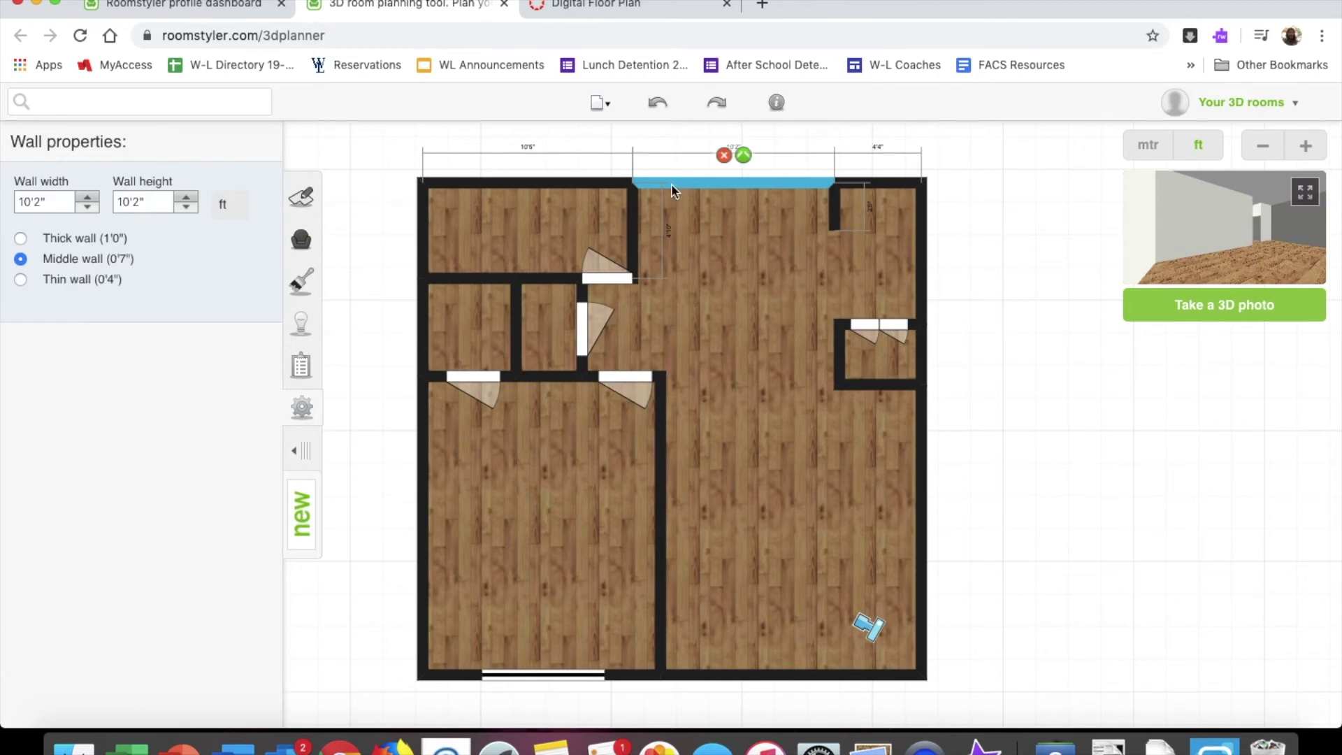
{"action": "left_click", "coordinate": [308, 196]}
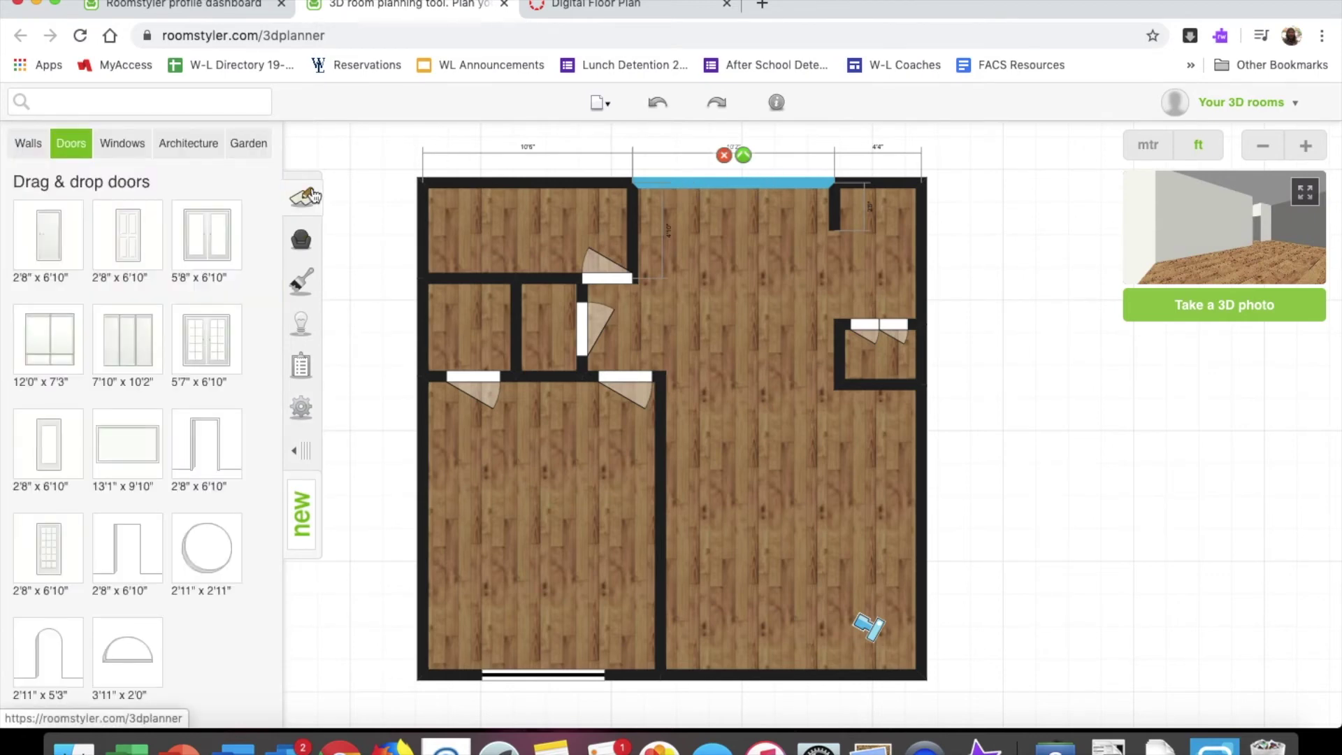
{"action": "left_click_drag", "start_coordinate": [129, 236], "coordinate": [674, 182]}
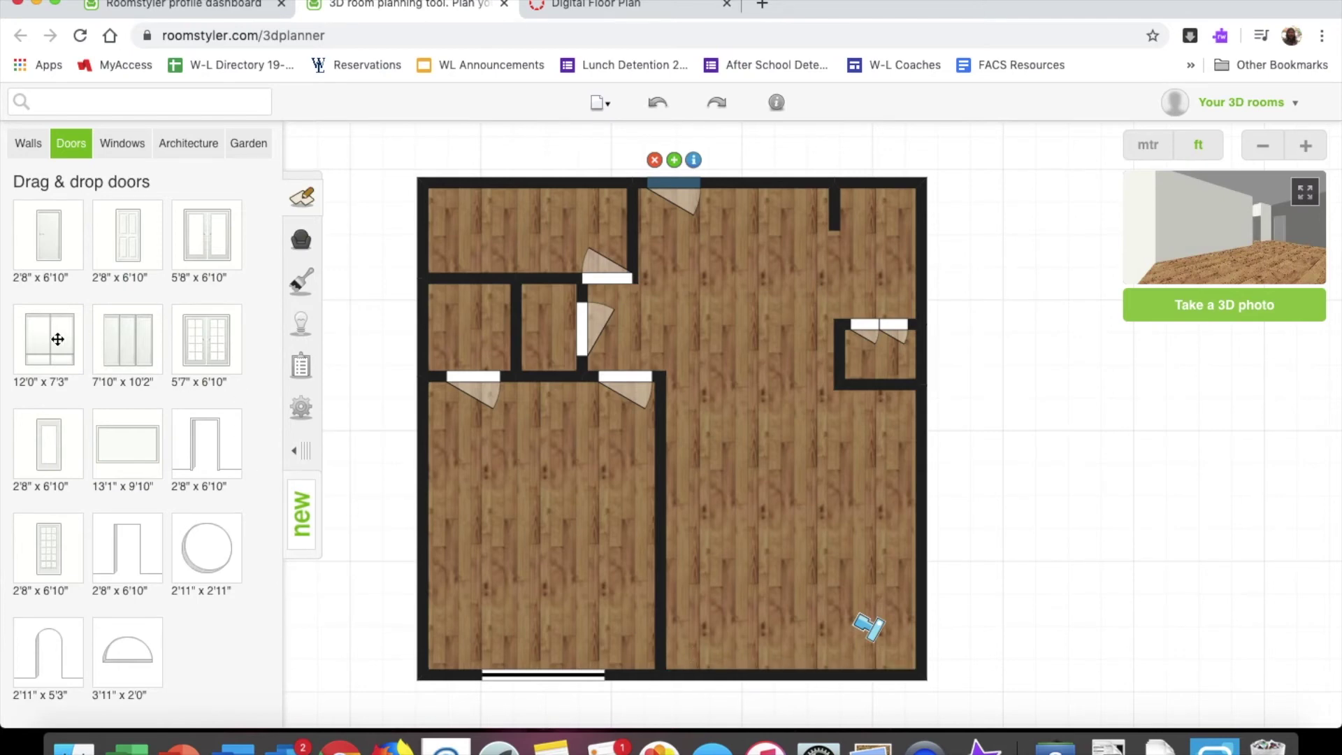
- Place a patio door in the living room's lower outer wall and set its width to 8'11"
{"action": "mouse_move", "coordinate": [57, 339]}
{"action": "left_mouse_down"}
{"action": "mouse_move", "coordinate": [455, 459]}
{"action": "mouse_move", "coordinate": [849, 650]}
{"action": "mouse_move", "coordinate": [788, 672]}
{"action": "left_mouse_up"}
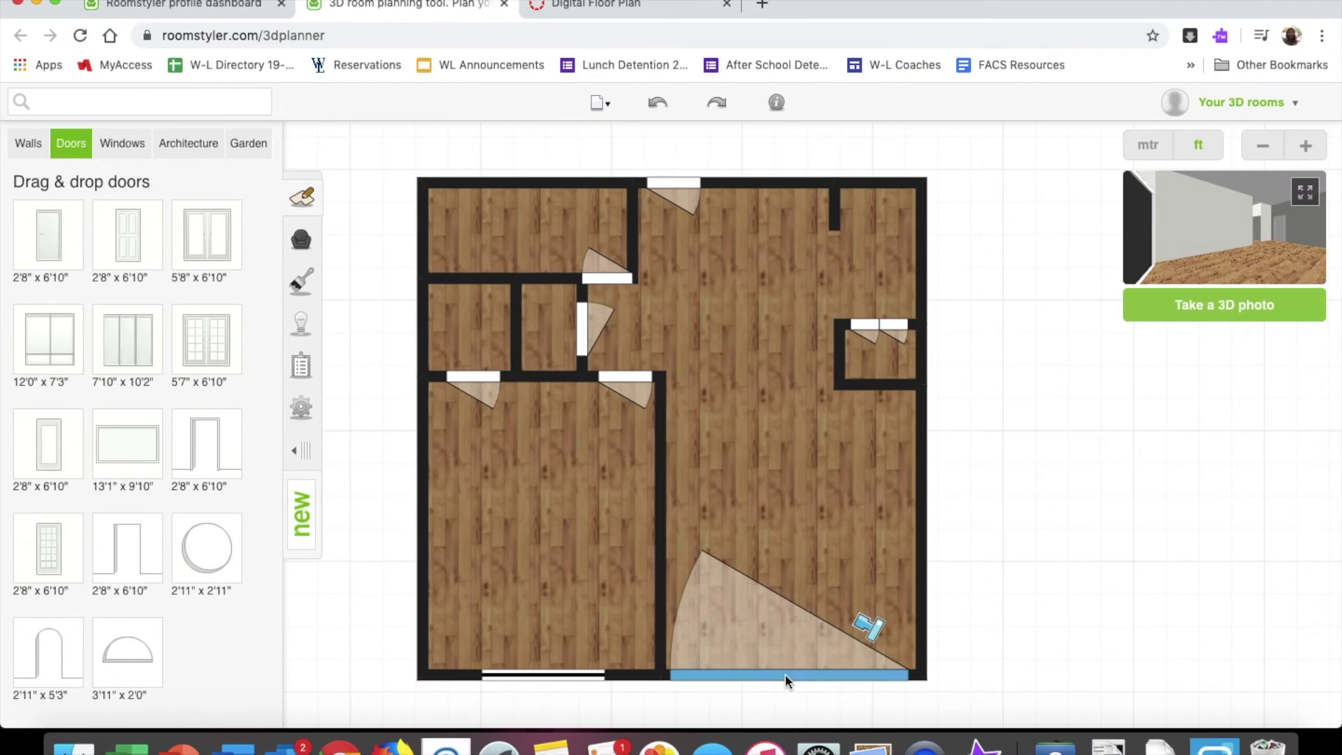
{"action": "left_click", "coordinate": [785, 673]}
{"action": "left_click_drag", "start_coordinate": [47, 222], "coordinate": [40, 238]}
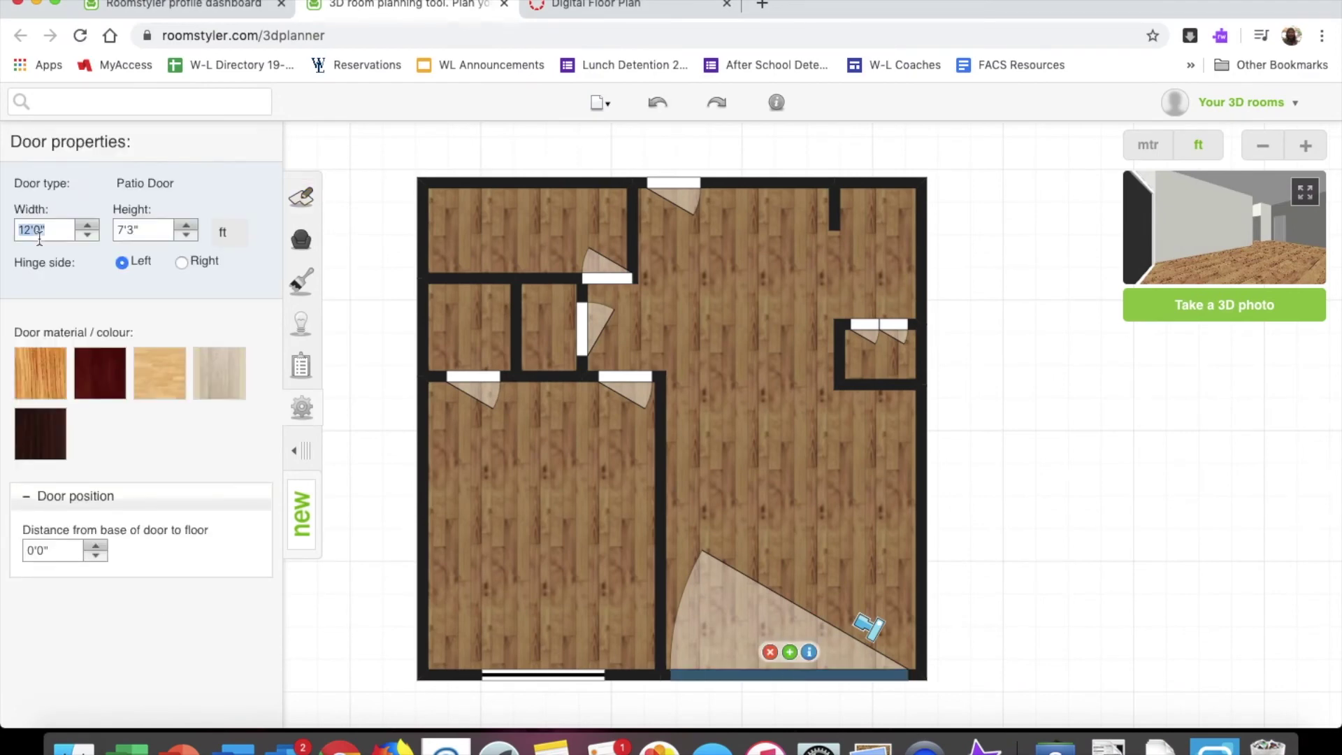
{"action": "type", "text": "8'11"}
{"action": "key", "text": "Return"}
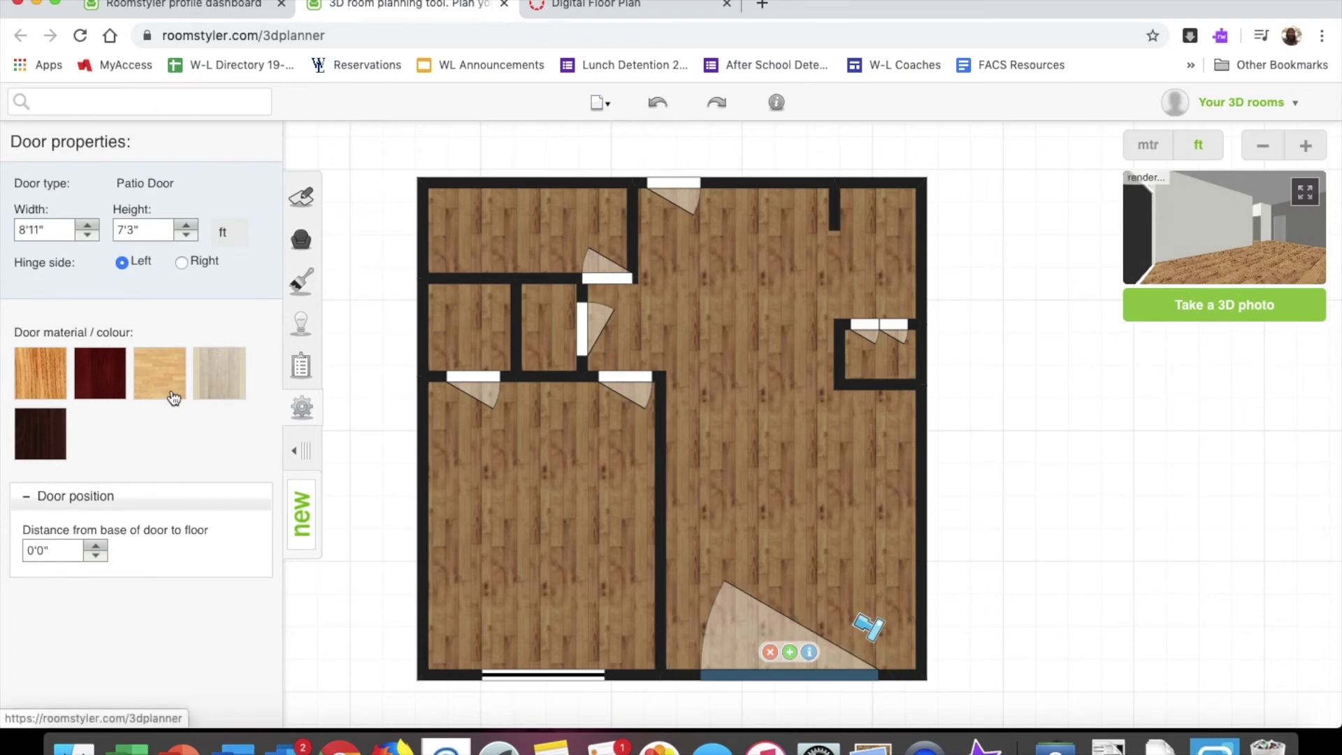
- Check the hallway dimensions on the hand-drawn plan and move the small closet's door wall toward the walk-in closet
{"action": "left_click", "coordinate": [675, 179]}
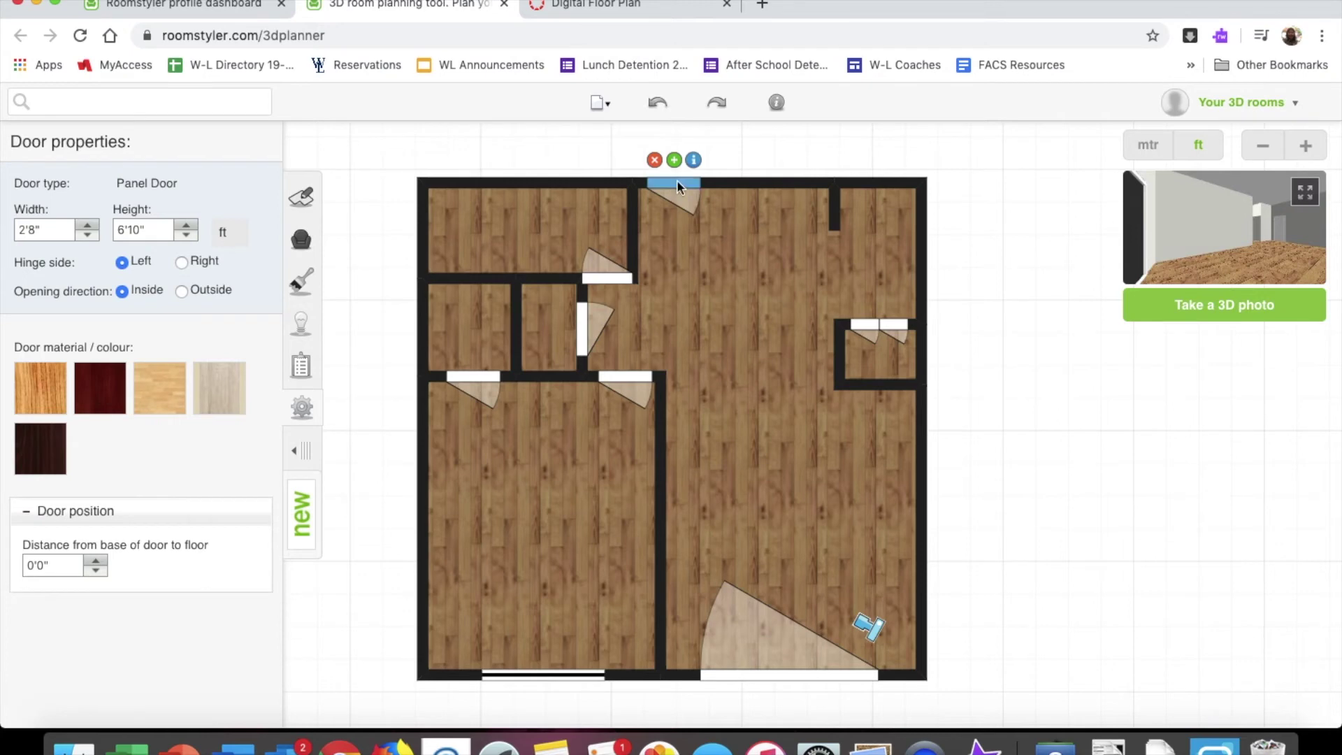
{"action": "scroll", "coordinate": [677, 179], "scroll_direction": "left", "scroll_amount": 5}
{"action": "scroll", "coordinate": [675, 198], "scroll_direction": "left", "scroll_amount": 10}
{"action": "scroll", "coordinate": [676, 200], "scroll_direction": "left", "scroll_amount": 10}
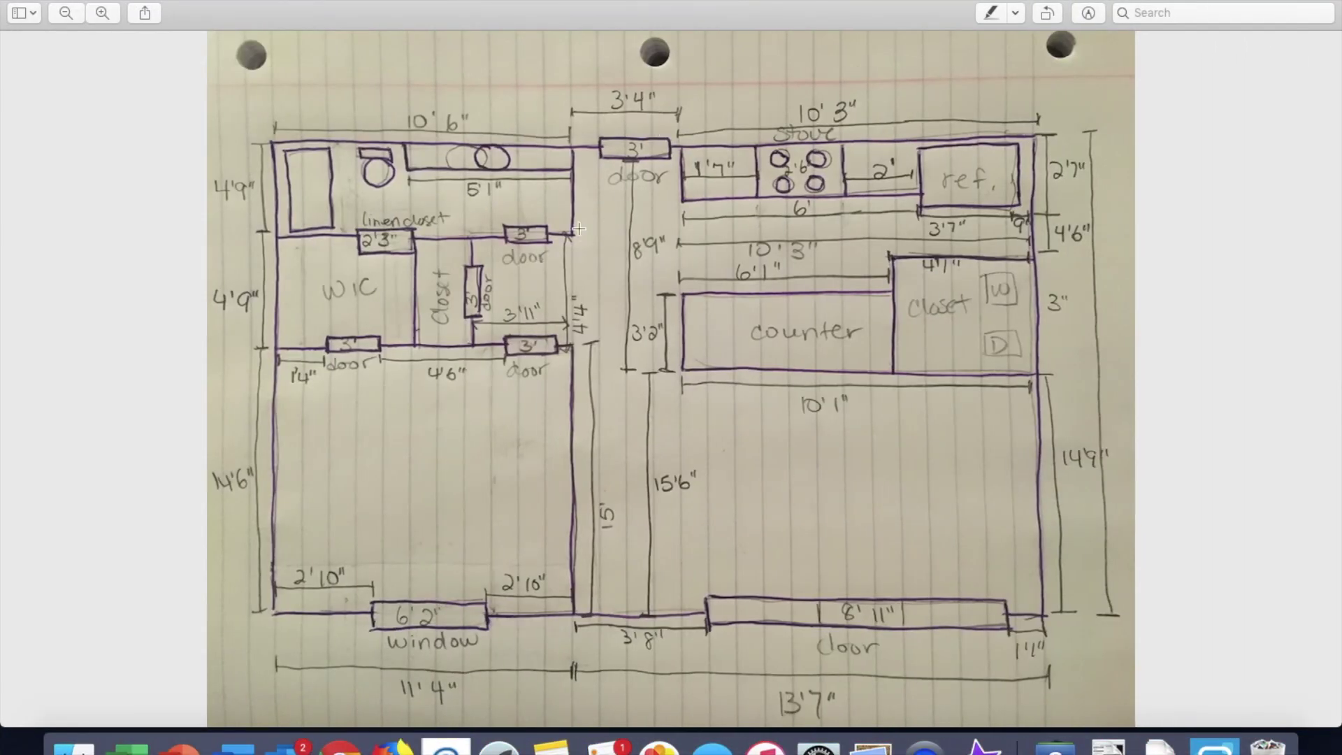
{"action": "scroll", "coordinate": [669, 305], "scroll_direction": "right", "scroll_amount": 10}
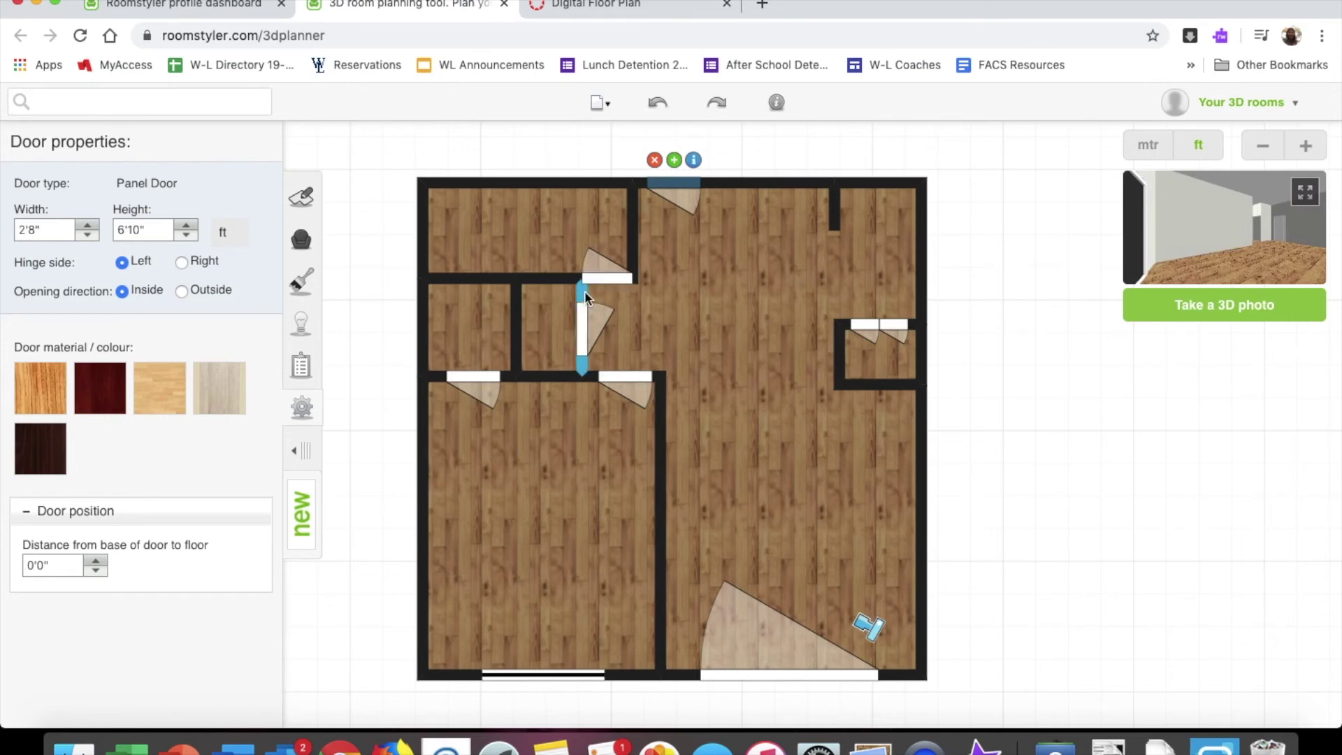
{"action": "left_click_drag", "start_coordinate": [584, 290], "coordinate": [567, 296]}
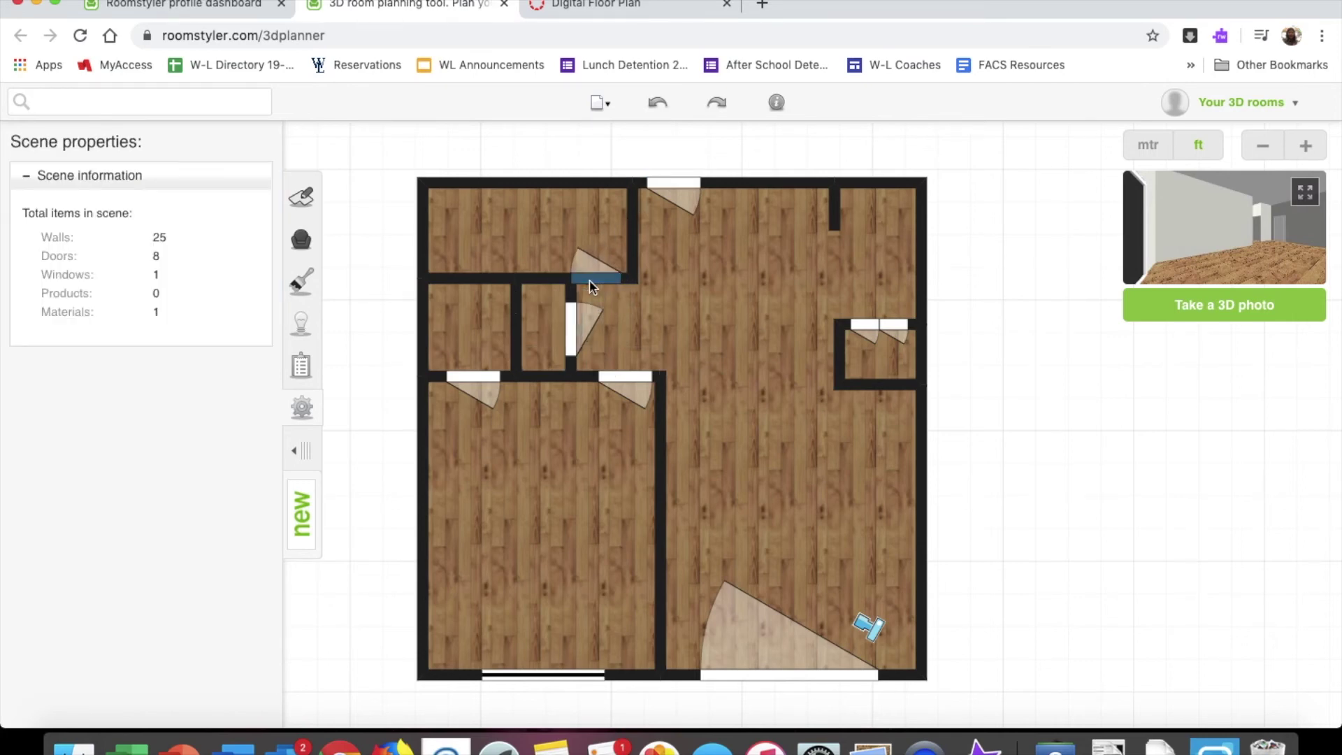
{"action": "left_click", "coordinate": [597, 281]}
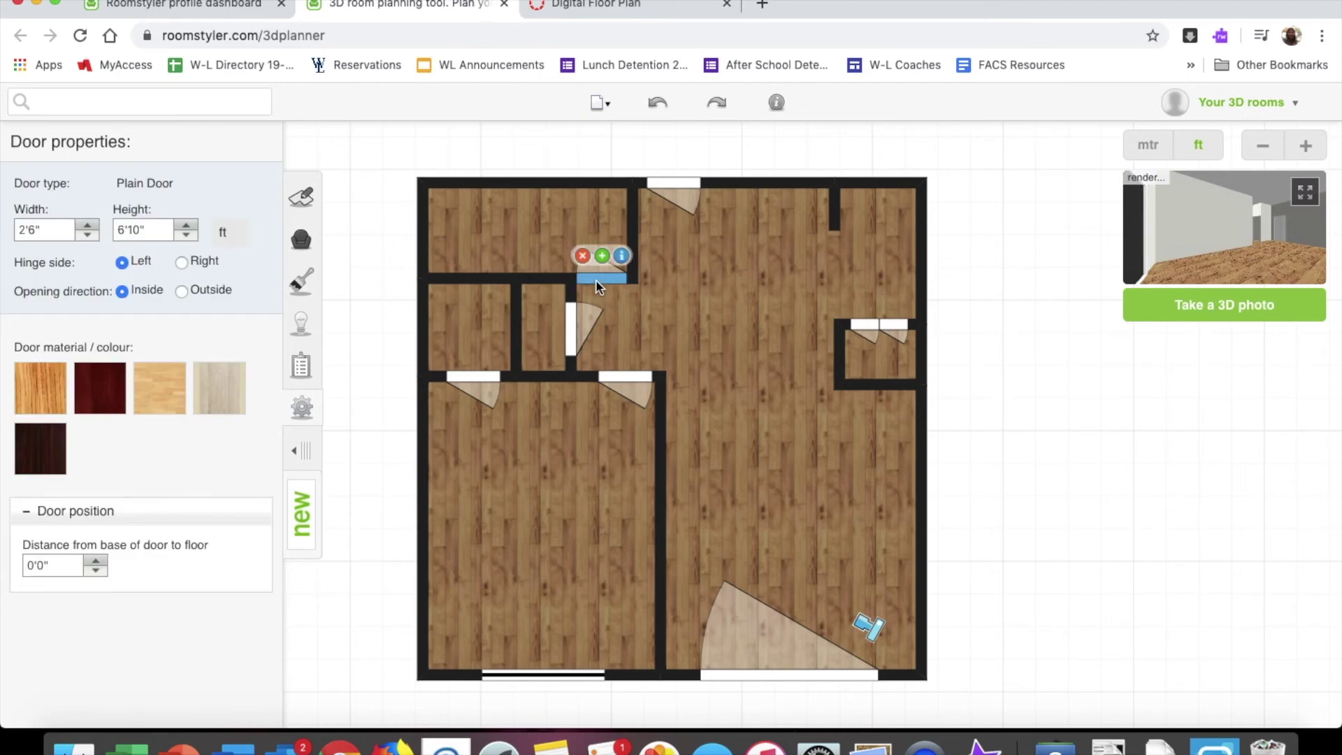
{"action": "left_click", "coordinate": [574, 297]}
{"action": "left_click_drag", "start_coordinate": [575, 293], "coordinate": [566, 292]}
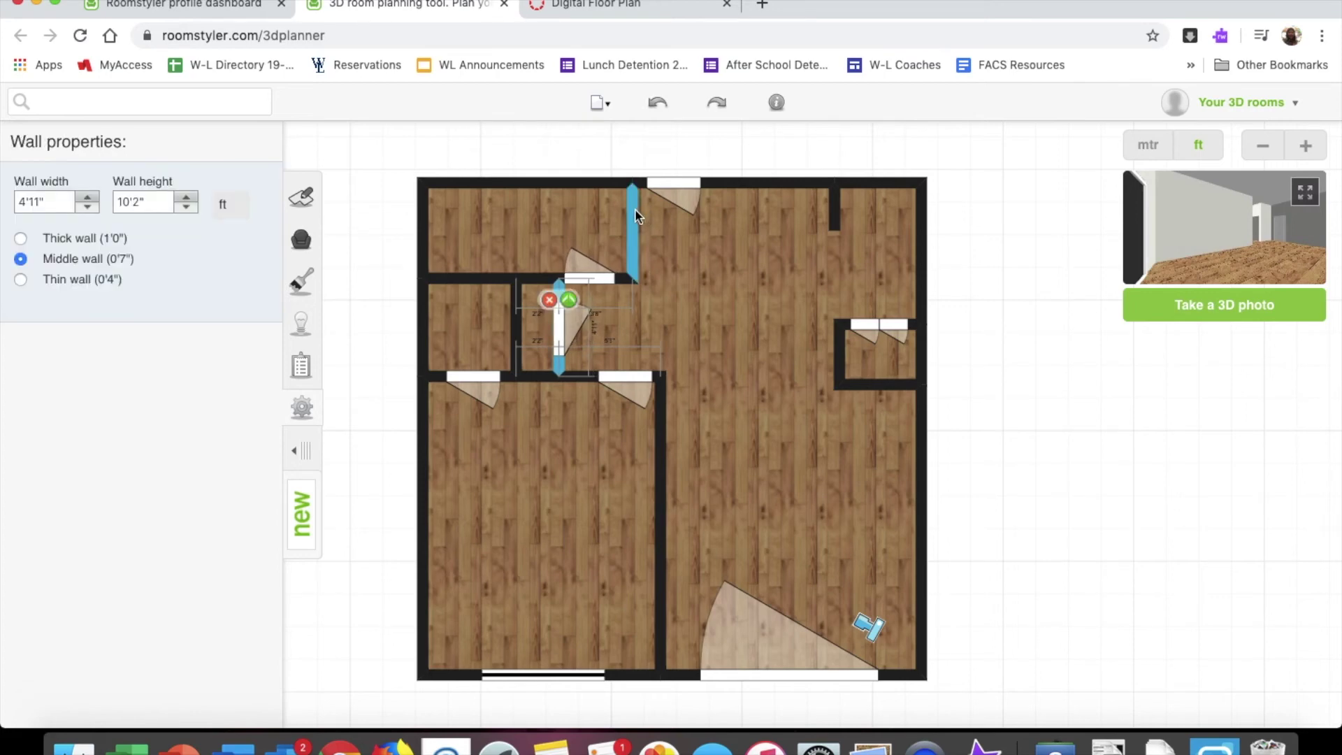
- Move the small closet's door wall farther toward the walk-in closet for a 3'11" hallway, and recentre the bathroom door
{"action": "left_click", "coordinate": [597, 179]}
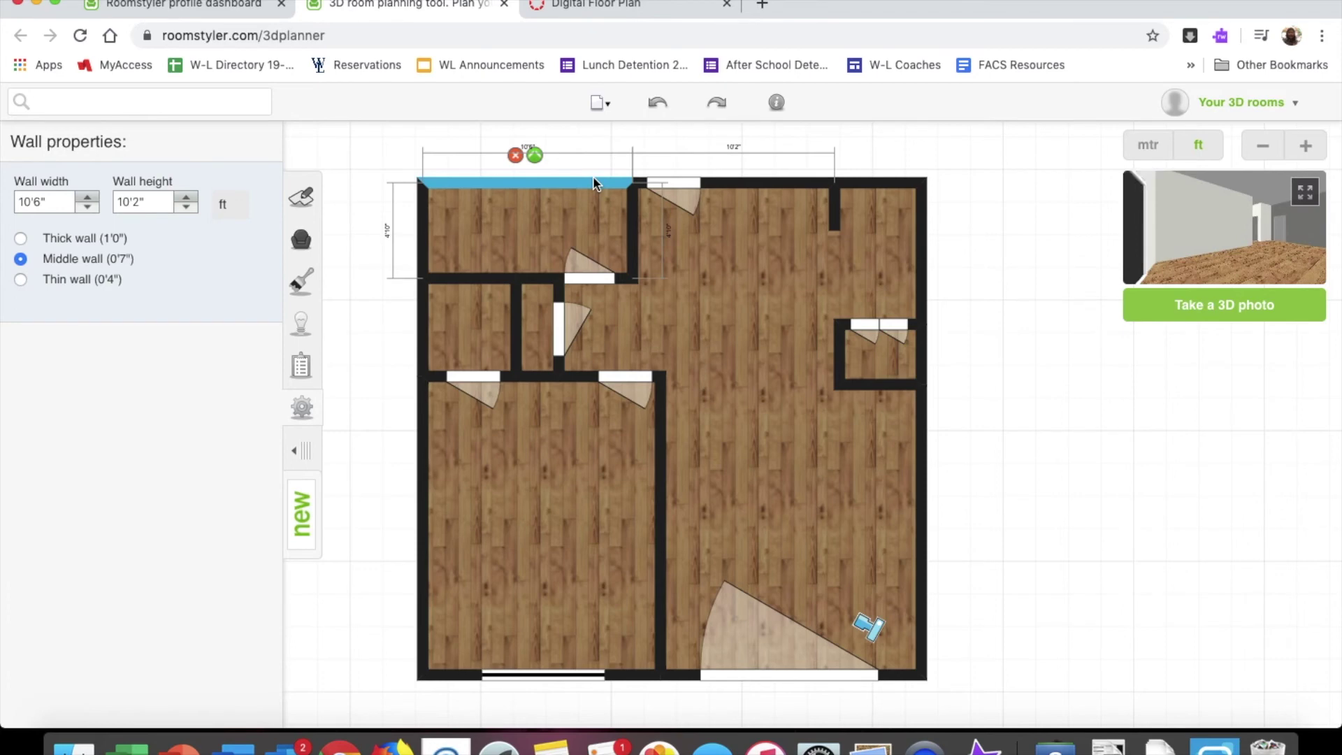
{"action": "left_click", "coordinate": [660, 395]}
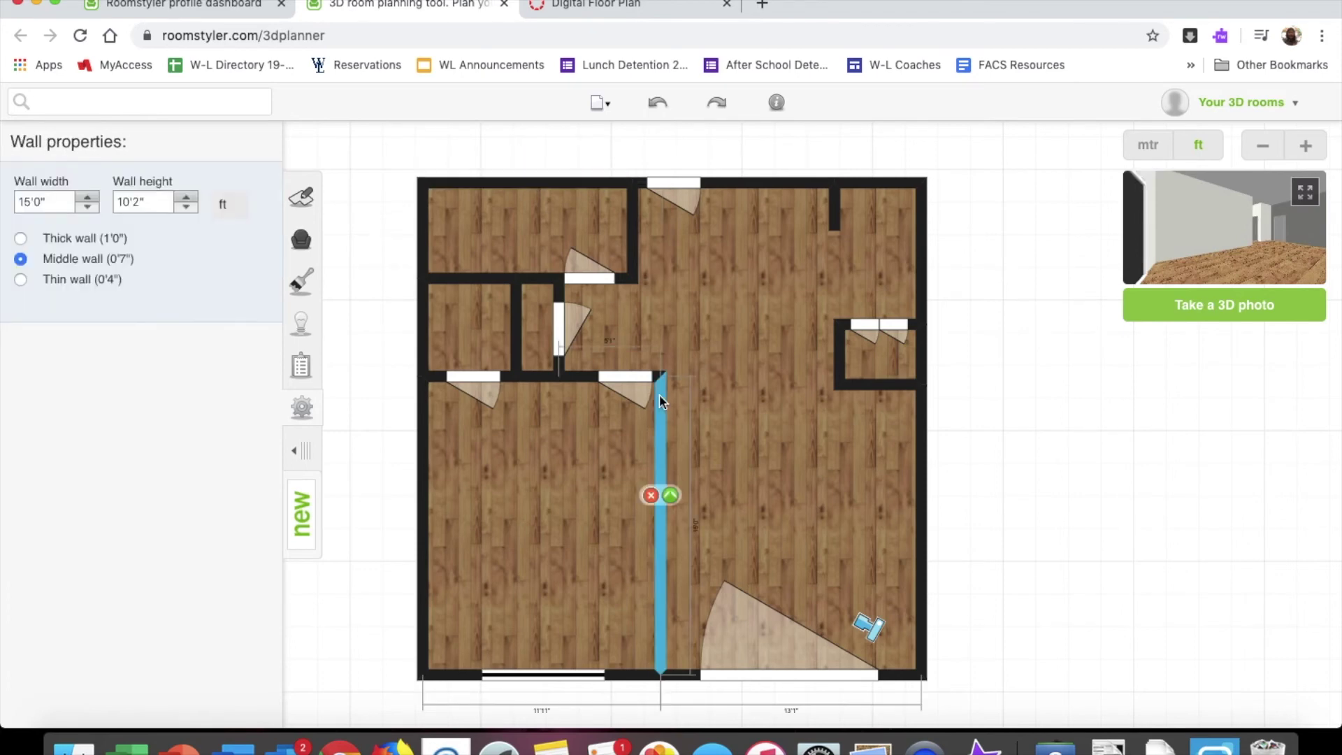
{"action": "left_click", "coordinate": [569, 183]}
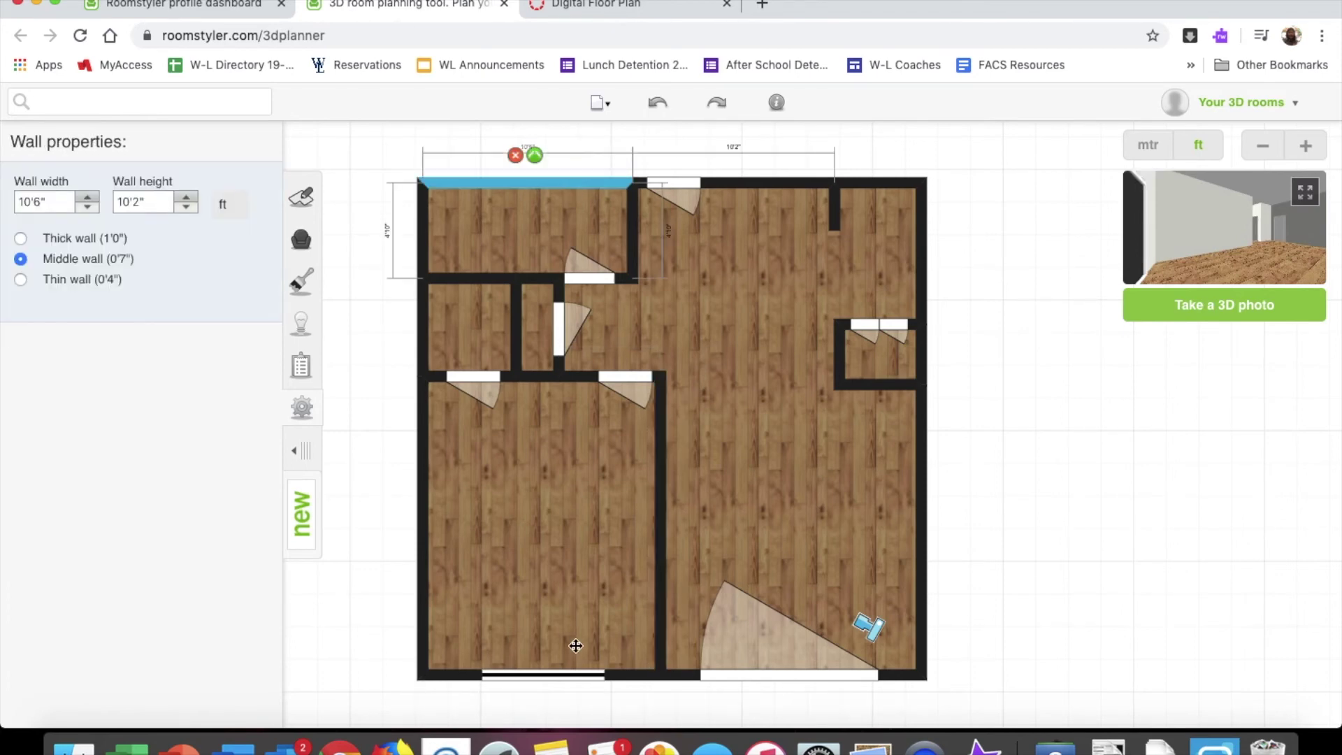
{"action": "left_click", "coordinate": [623, 672]}
{"action": "left_click", "coordinate": [623, 672]}
{"action": "key", "text": "F11"}
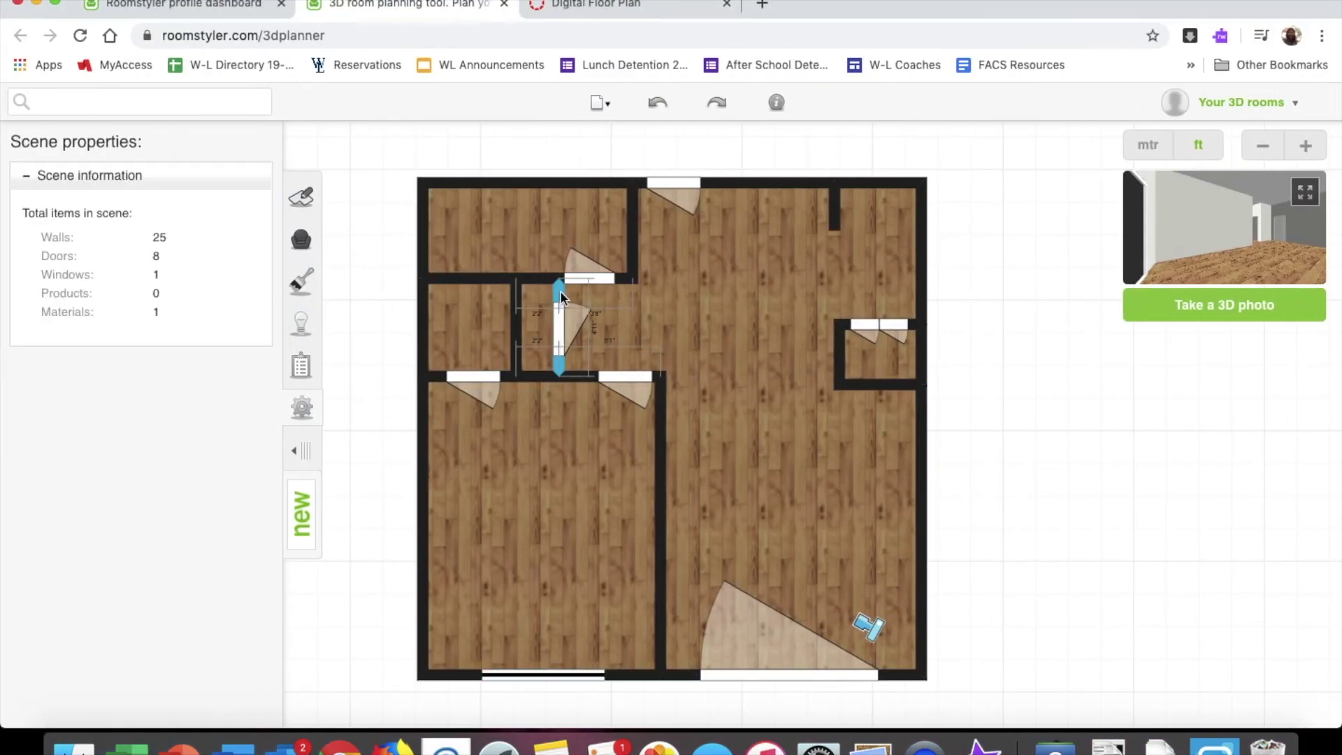
{"action": "left_click_drag", "start_coordinate": [560, 292], "coordinate": [556, 292]}
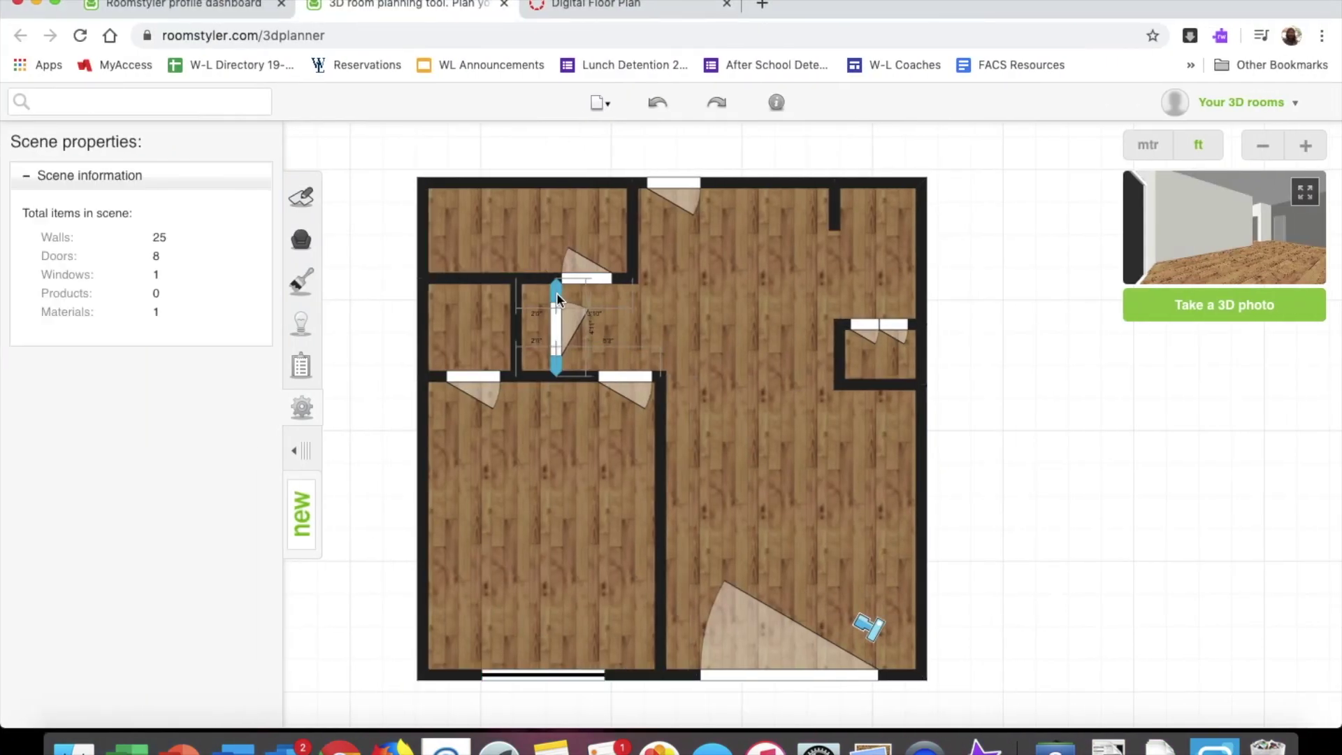
{"action": "left_click", "coordinate": [556, 292]}
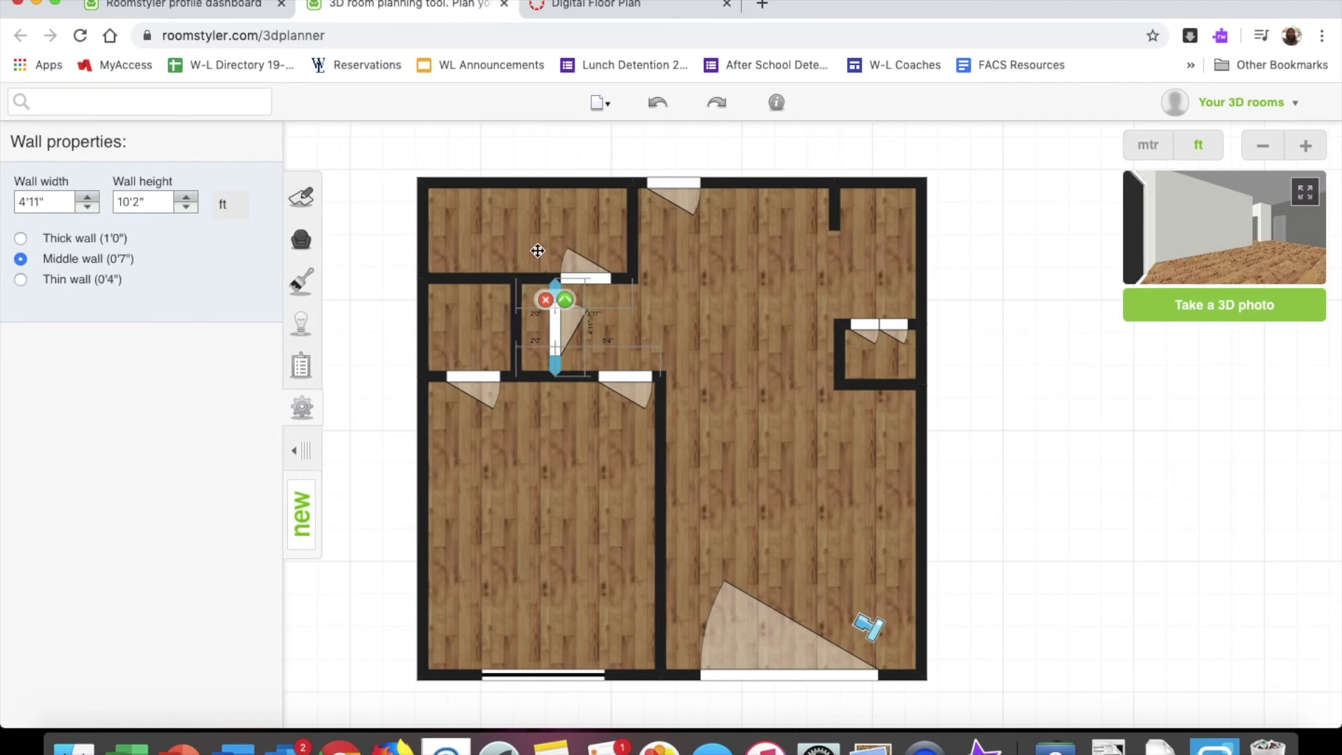
{"action": "left_click", "coordinate": [593, 275]}
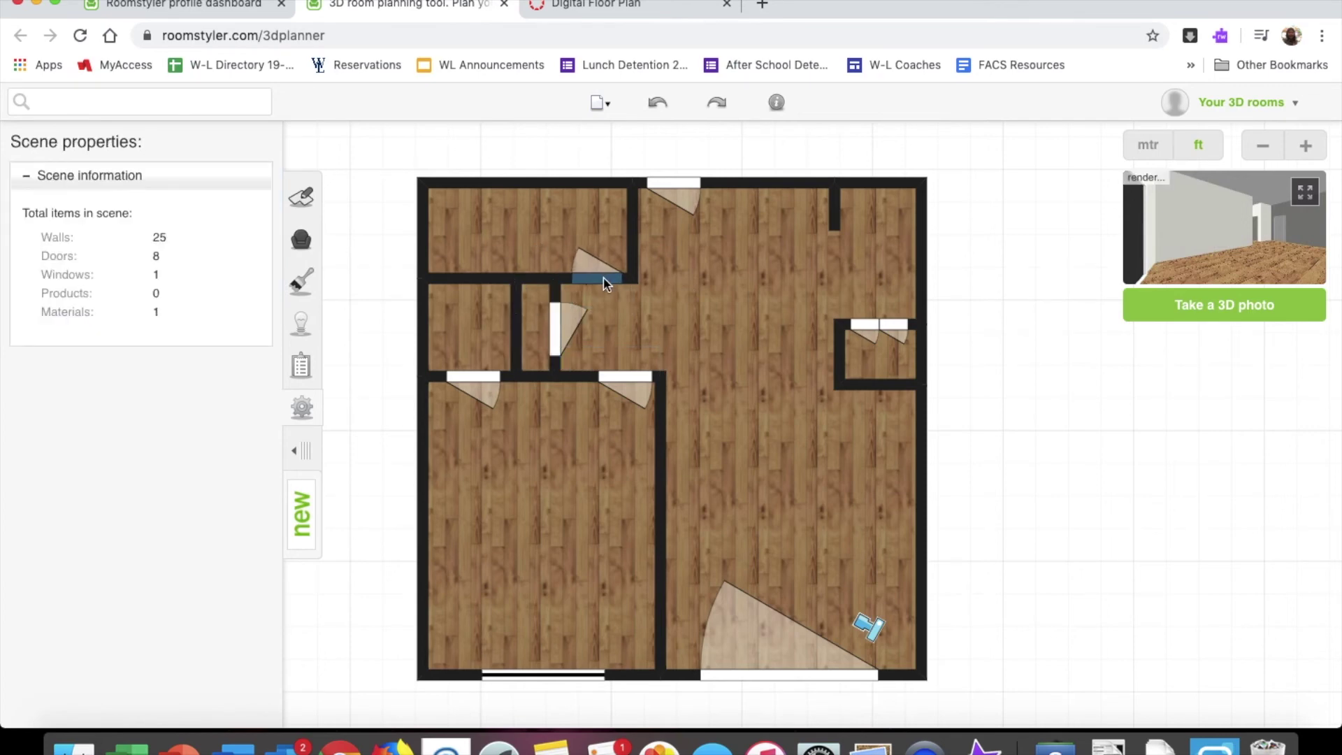
{"action": "left_click", "coordinate": [605, 280]}
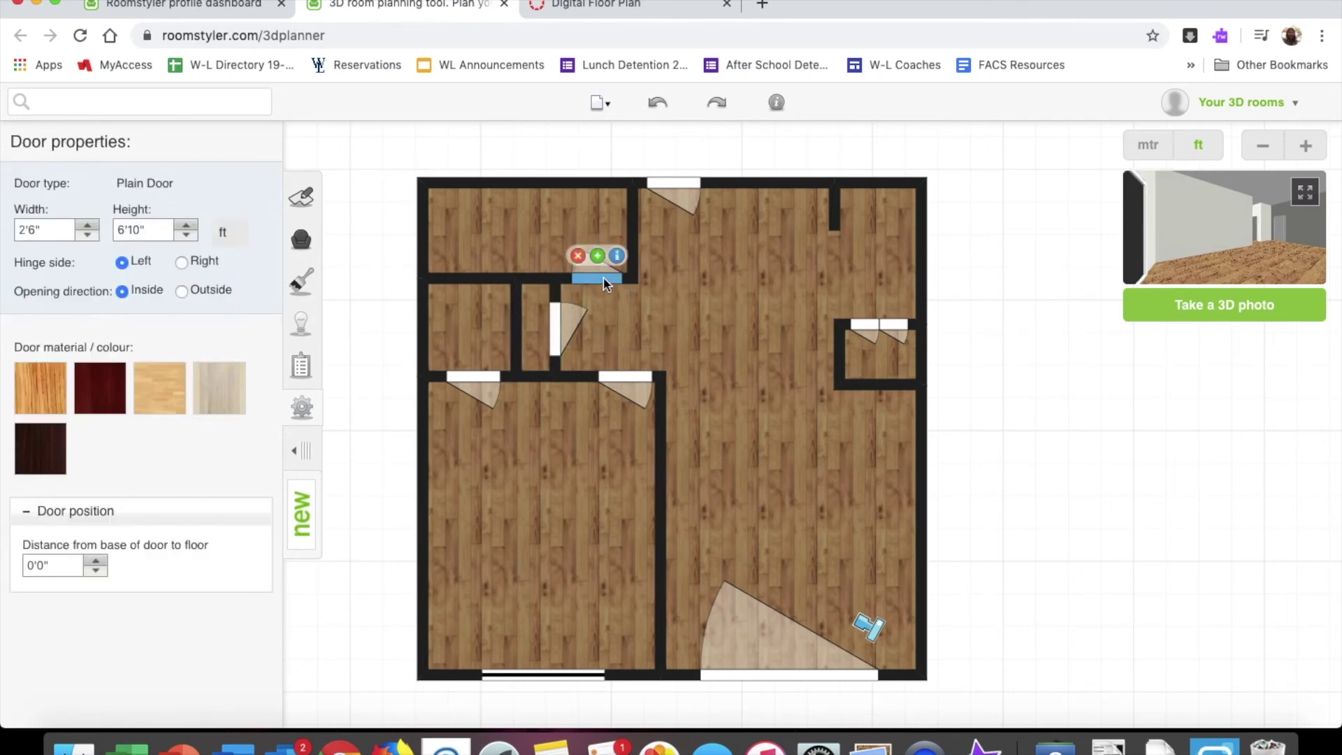
- Set the hinge side of the small closet door and the bedroom entrance door to Right
{"action": "left_click", "coordinate": [564, 341]}
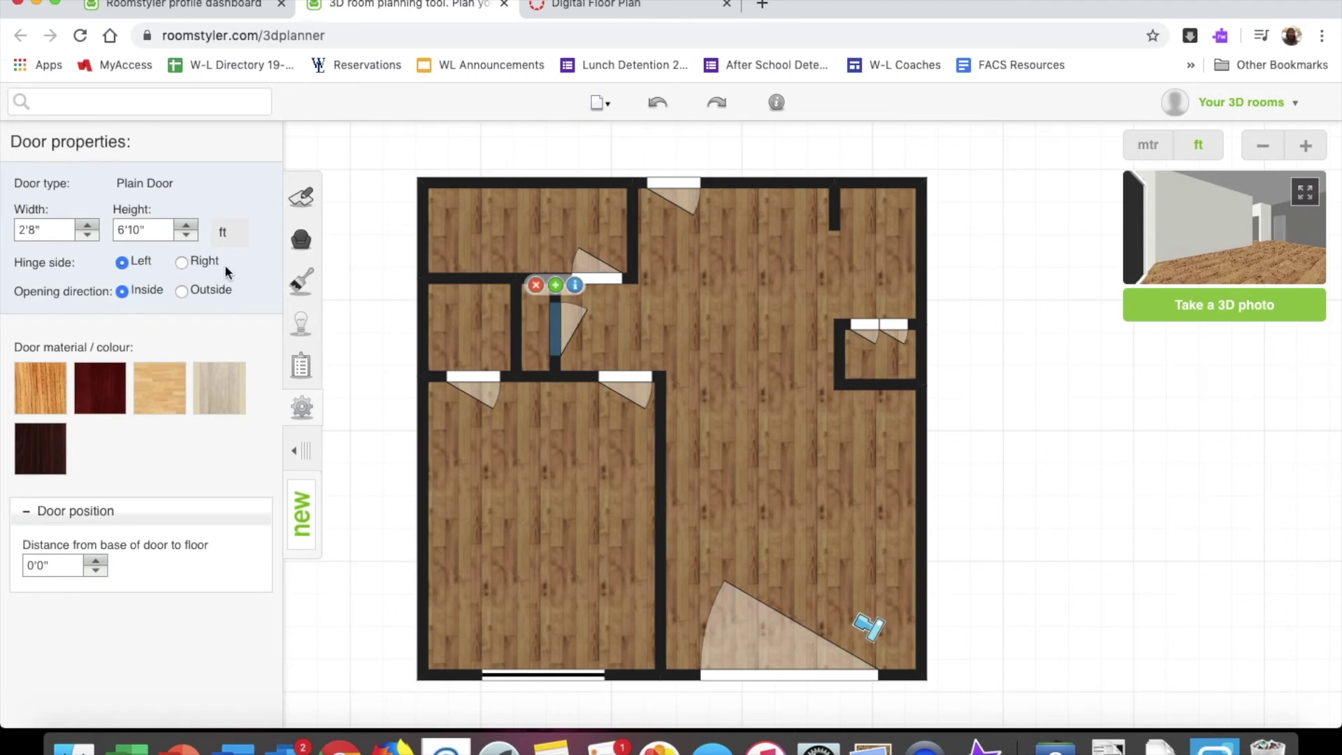
{"action": "left_click", "coordinate": [184, 262]}
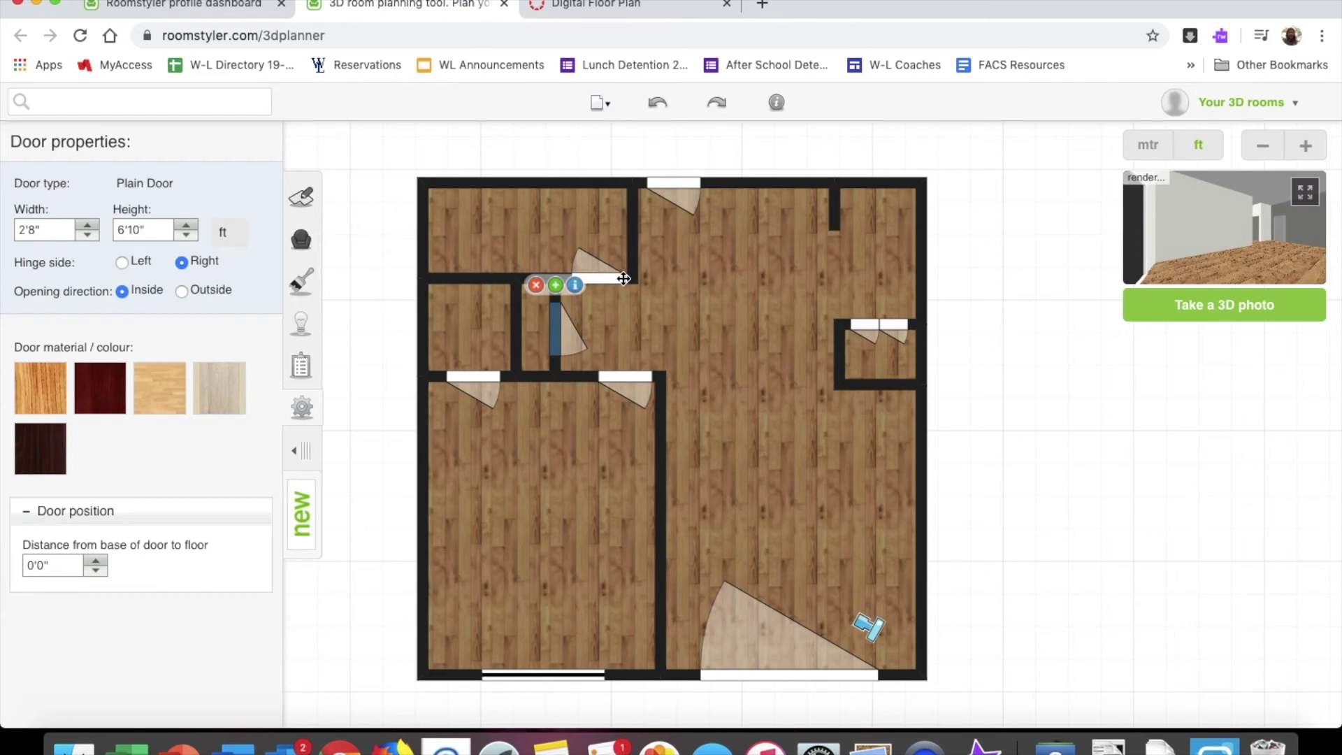
{"action": "left_click", "coordinate": [621, 376]}
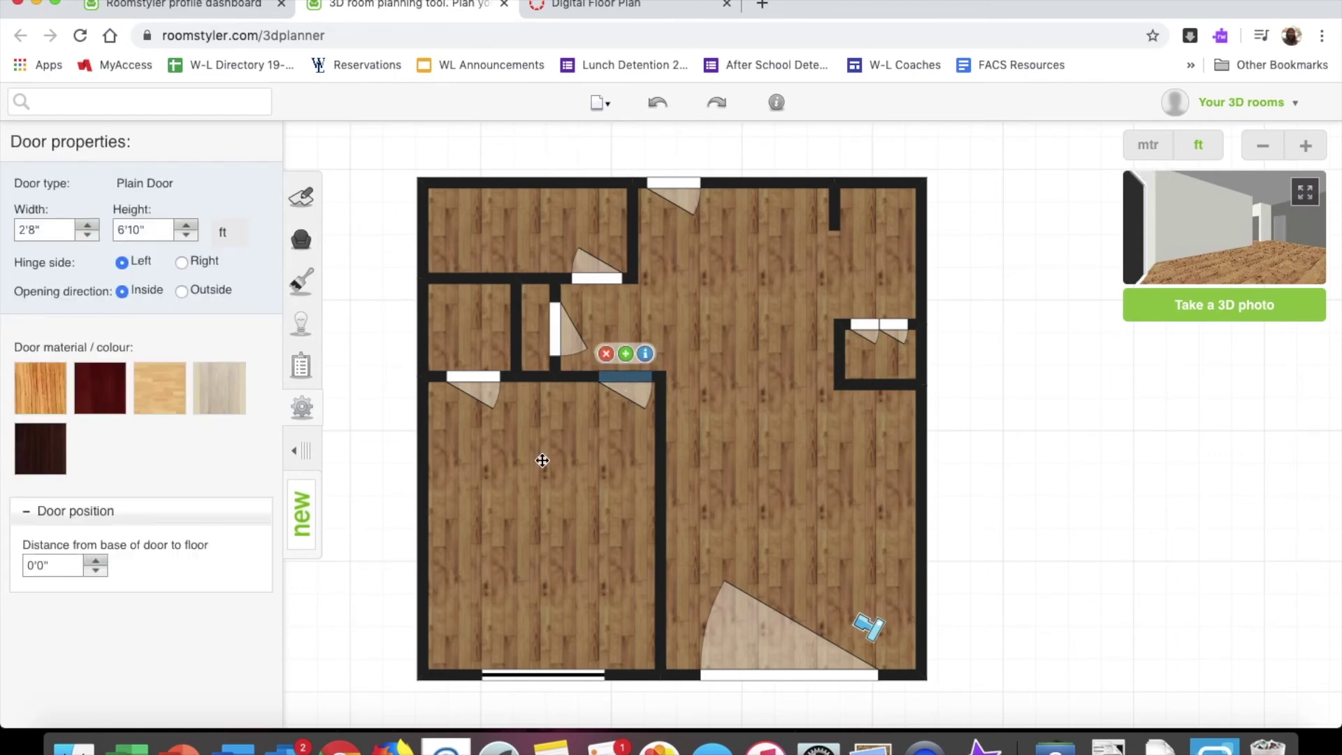
{"action": "left_click", "coordinate": [196, 260]}
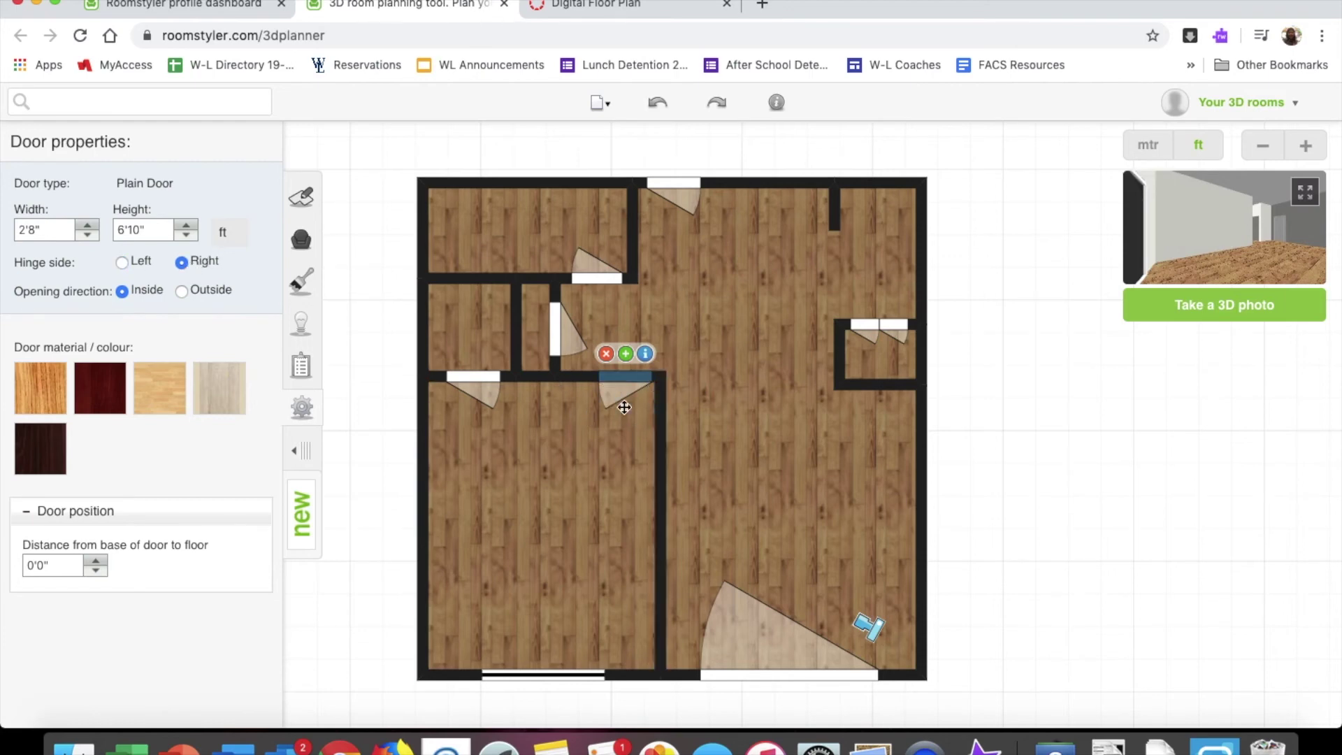
{"action": "left_click", "coordinate": [461, 380]}
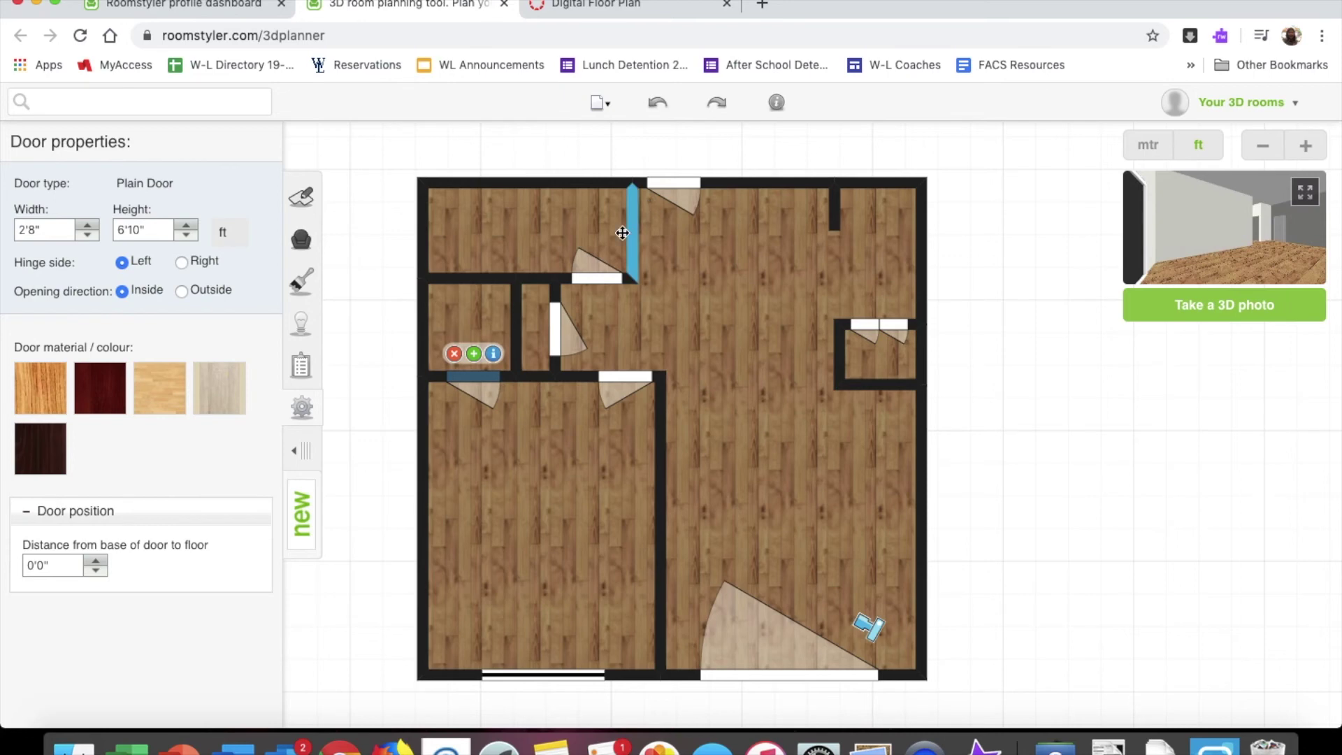
{"action": "key", "text": "Escape"}
{"action": "left_click", "coordinate": [552, 322]}
{"action": "left_click", "coordinate": [464, 380]}
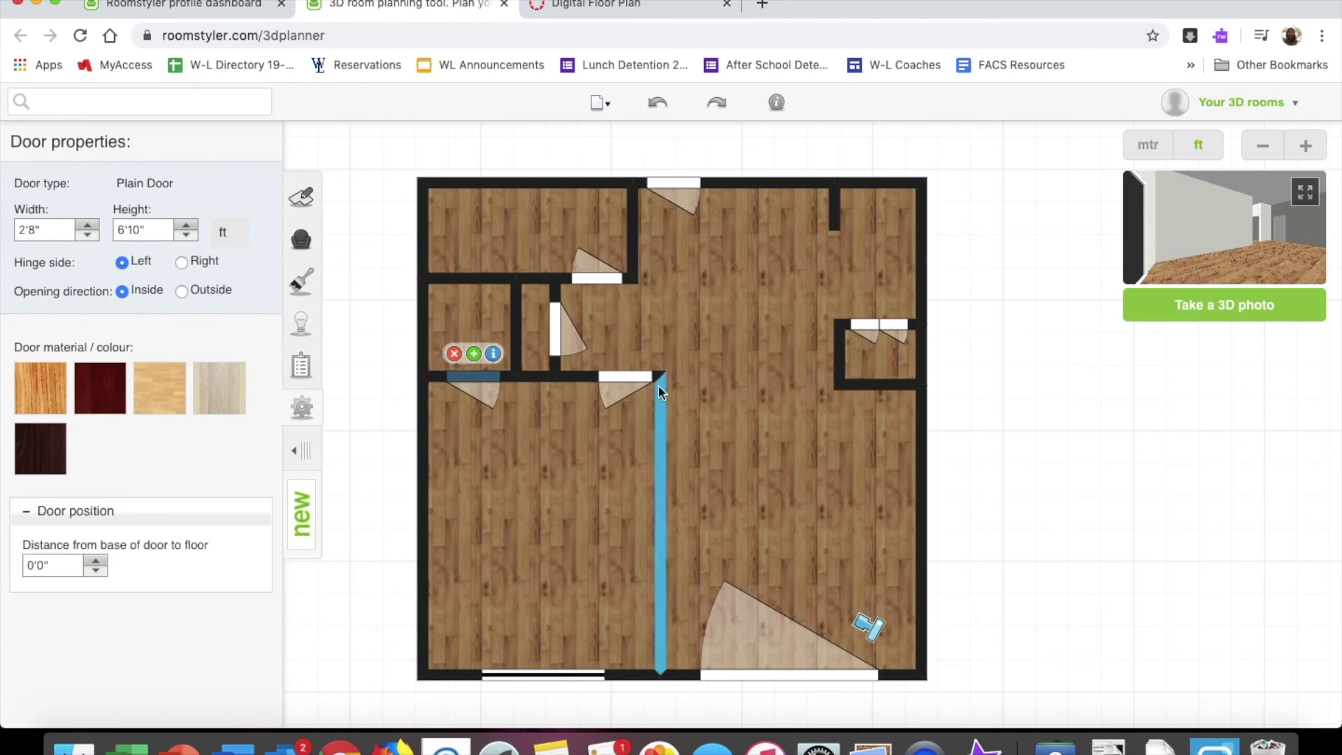
{"action": "left_click", "coordinate": [889, 329]}
{"action": "left_click", "coordinate": [887, 331]}
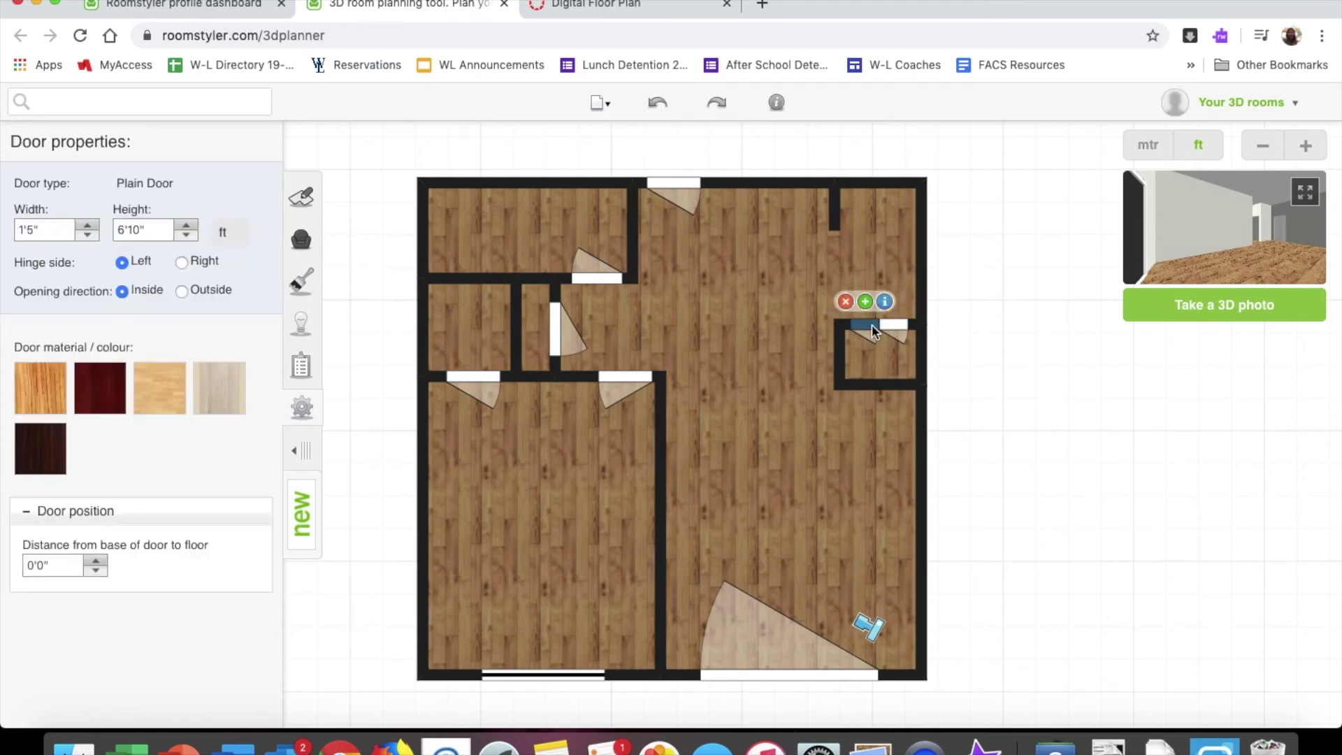
{"action": "left_click", "coordinate": [209, 262]}
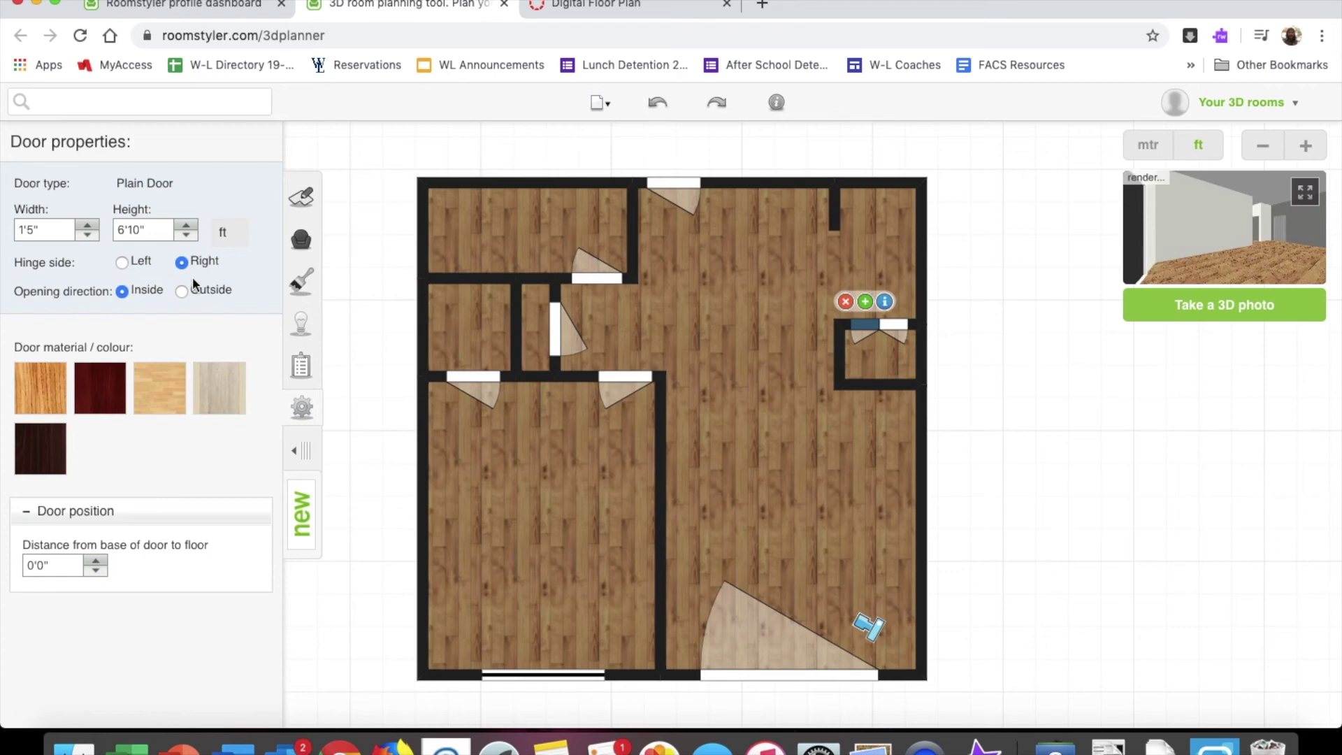
{"action": "left_click", "coordinate": [122, 262]}
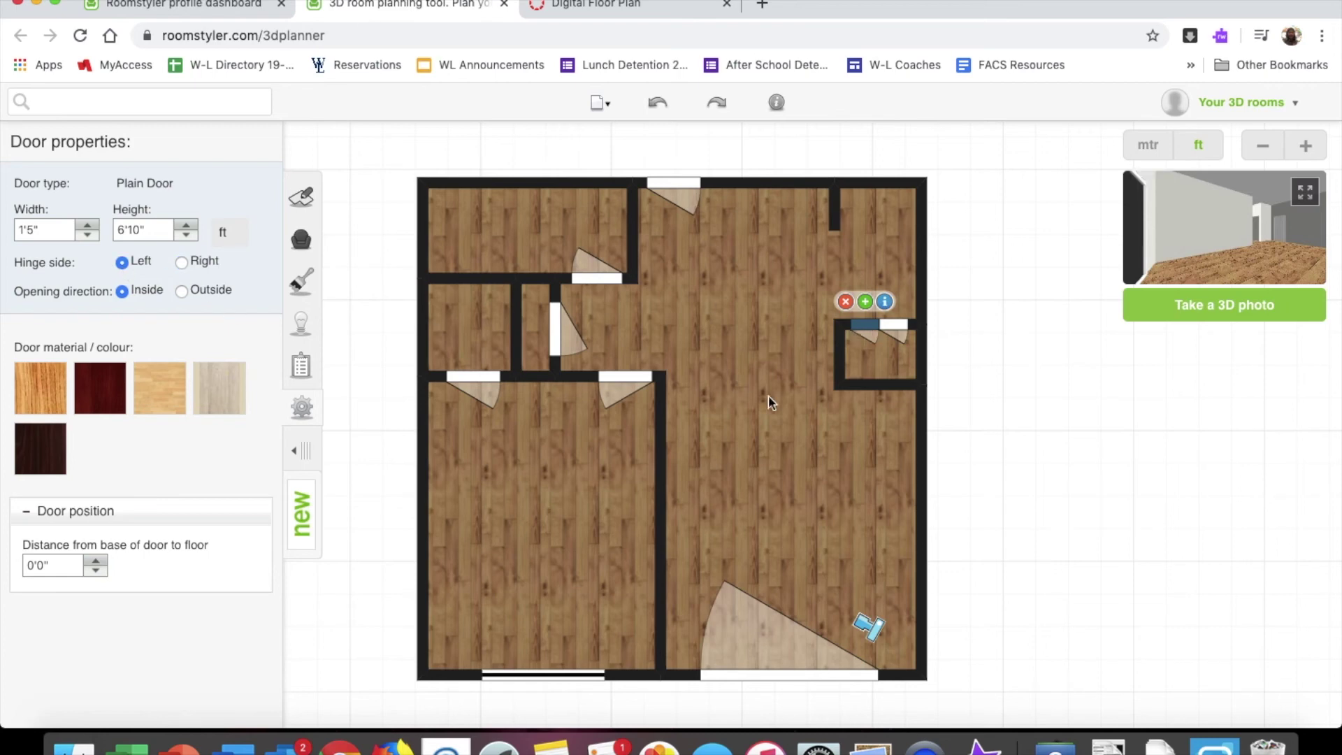
- Set the double-door closet's leaf nearest the outer wall to hinge side Right and opening direction Outside
{"action": "left_click", "coordinate": [894, 332]}
{"action": "left_click", "coordinate": [894, 332]}
{"action": "left_click", "coordinate": [191, 261]}
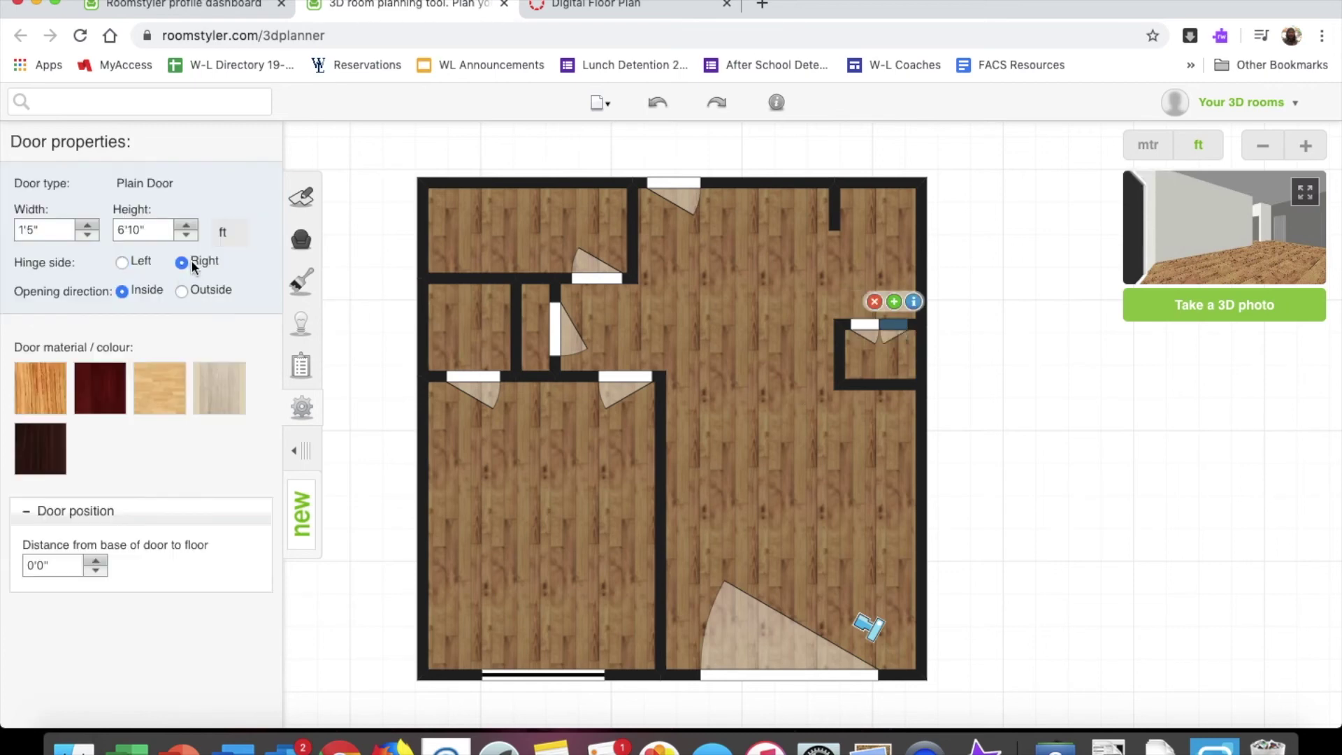
{"action": "left_click", "coordinate": [180, 292]}
{"action": "left_click", "coordinate": [125, 261]}
{"action": "left_click", "coordinate": [183, 262]}
- Set the opening direction of the other leaf of the double-door closet to Outside
{"action": "left_click", "coordinate": [863, 334]}
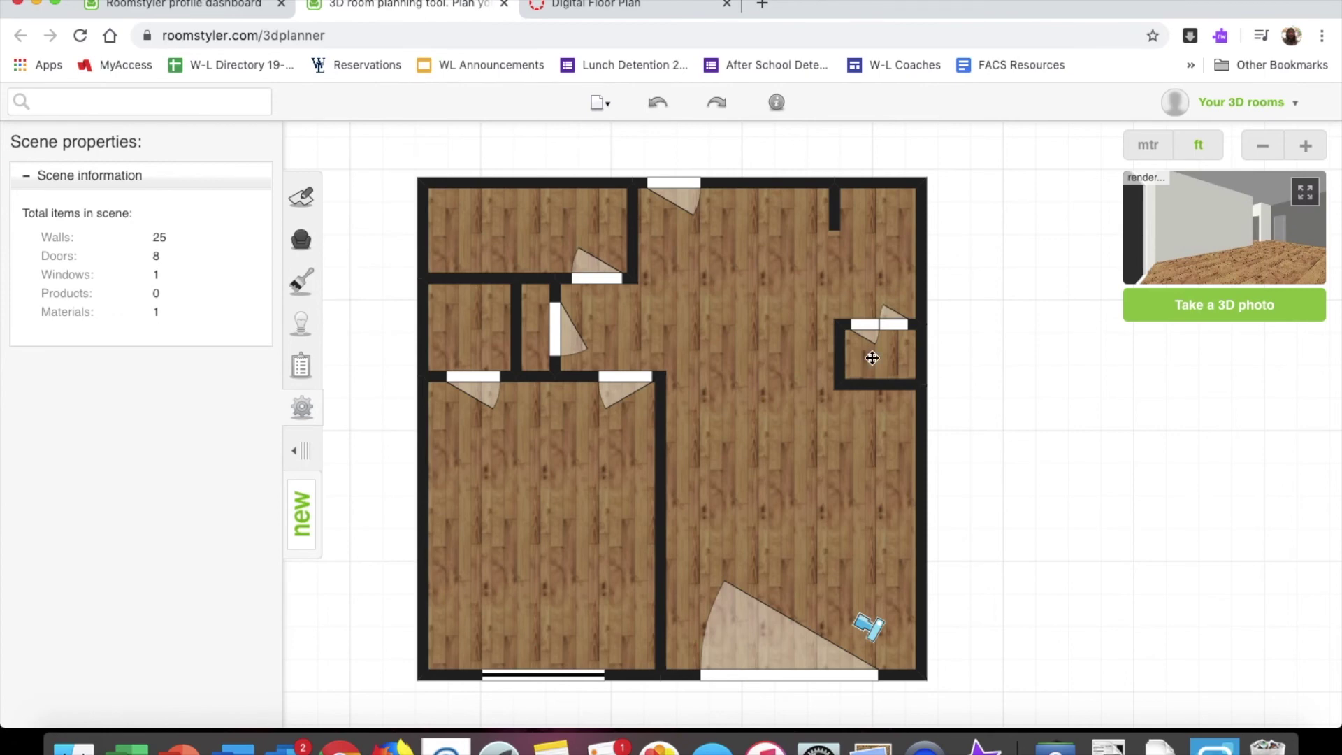
{"action": "left_click", "coordinate": [863, 324]}
{"action": "left_click", "coordinate": [183, 290]}
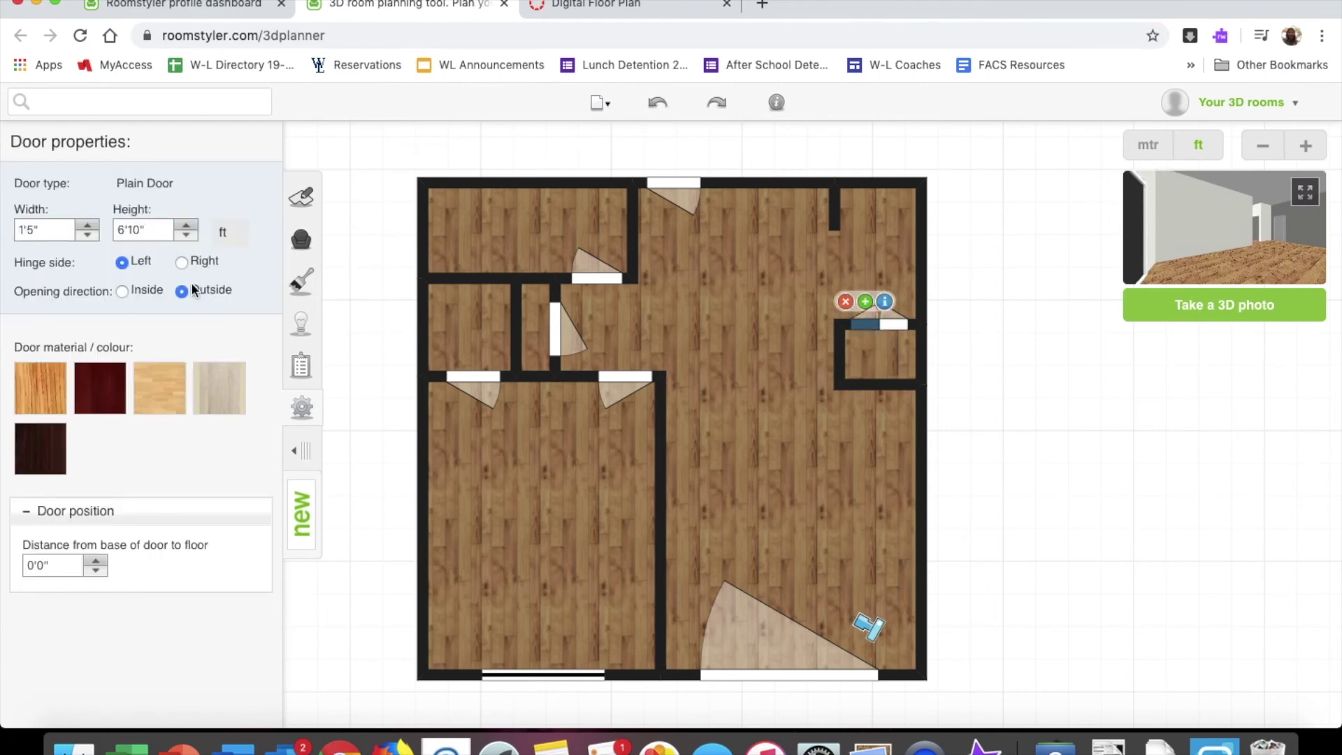
{"action": "left_click", "coordinate": [1062, 391]}
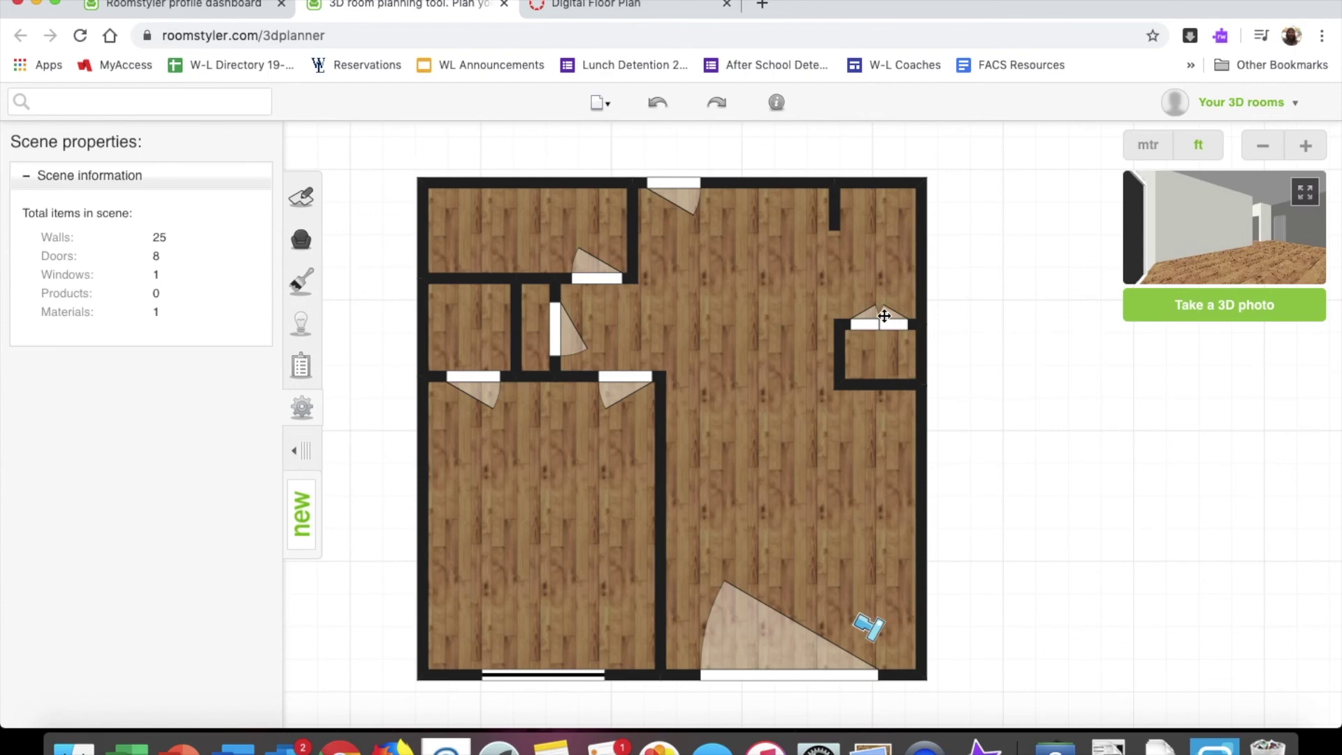
- Move the camera out of the living room to the empty area outside the apartment
{"action": "left_click", "coordinate": [795, 676]}
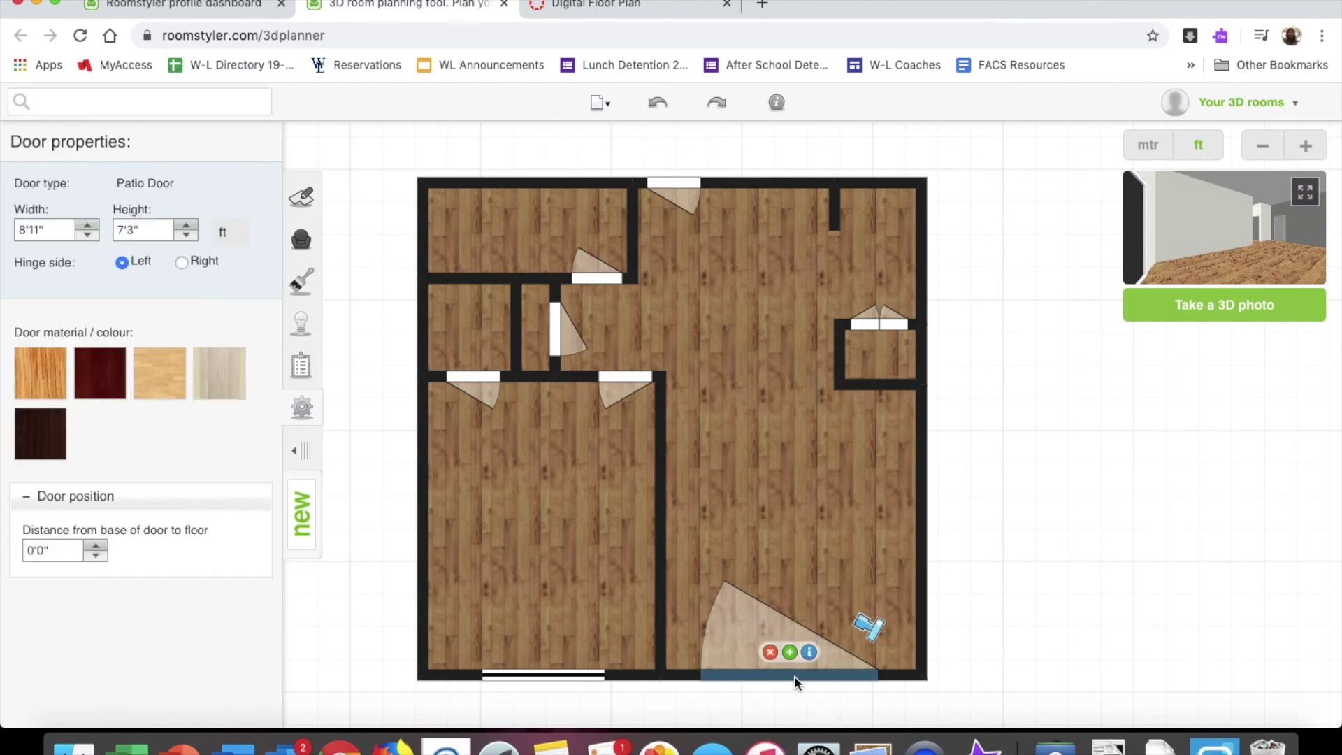
{"action": "left_click", "coordinate": [1096, 531]}
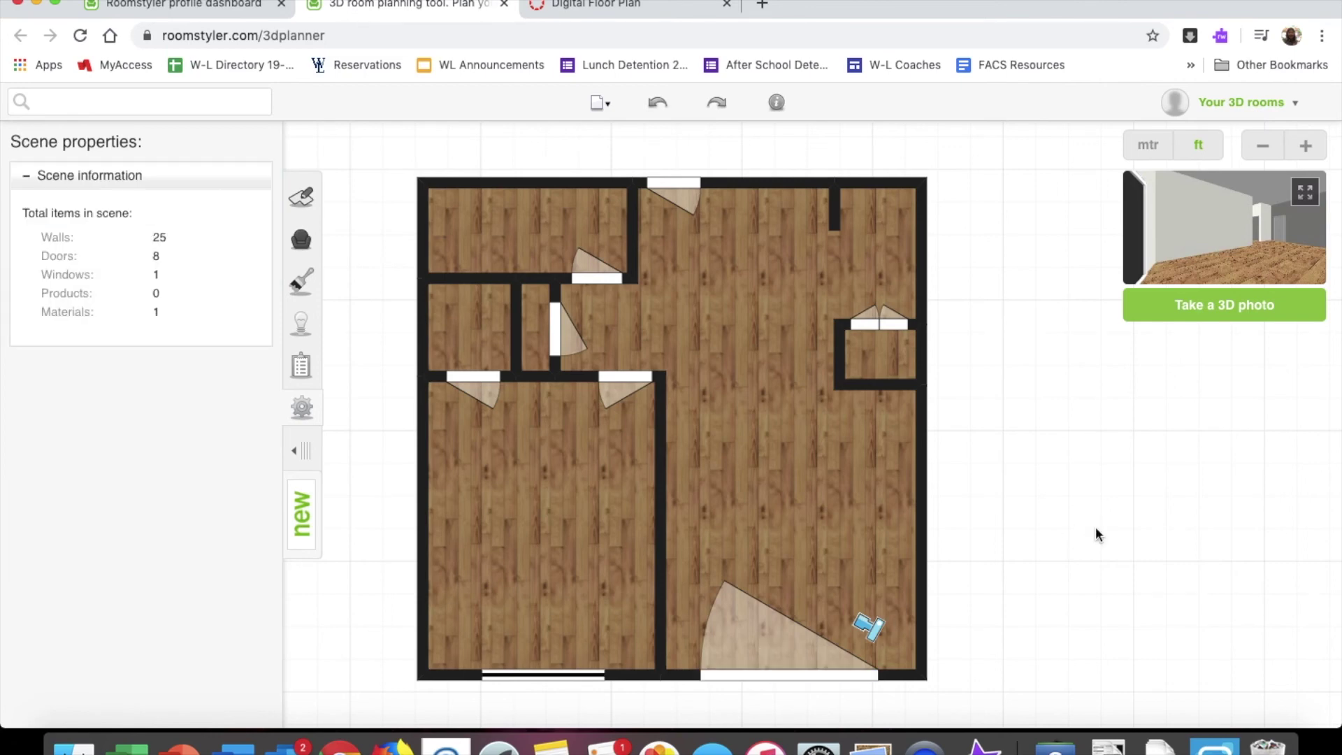
{"action": "mouse_move", "coordinate": [863, 633]}
{"action": "left_mouse_down"}
{"action": "mouse_move", "coordinate": [882, 613]}
{"action": "mouse_move", "coordinate": [1021, 575]}
{"action": "mouse_move", "coordinate": [1148, 564]}
{"action": "left_mouse_up"}
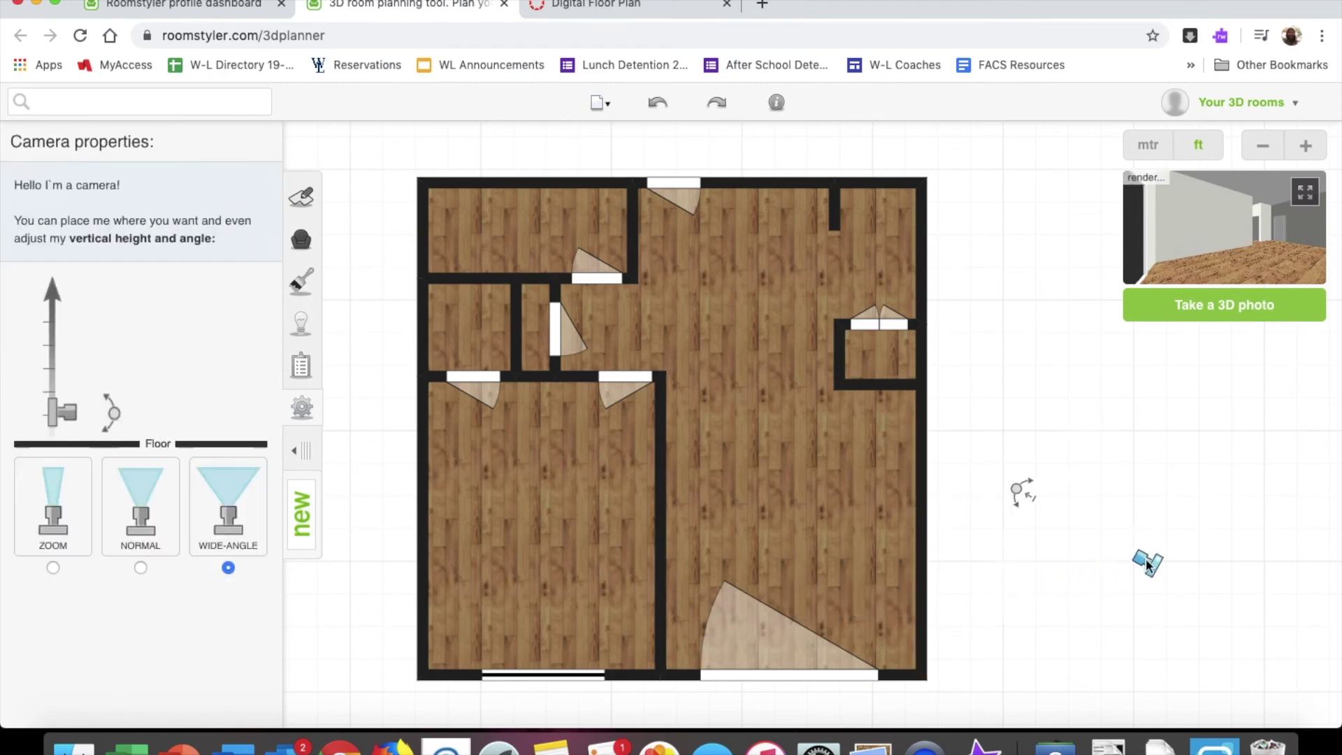
{"action": "left_click", "coordinate": [1143, 487]}
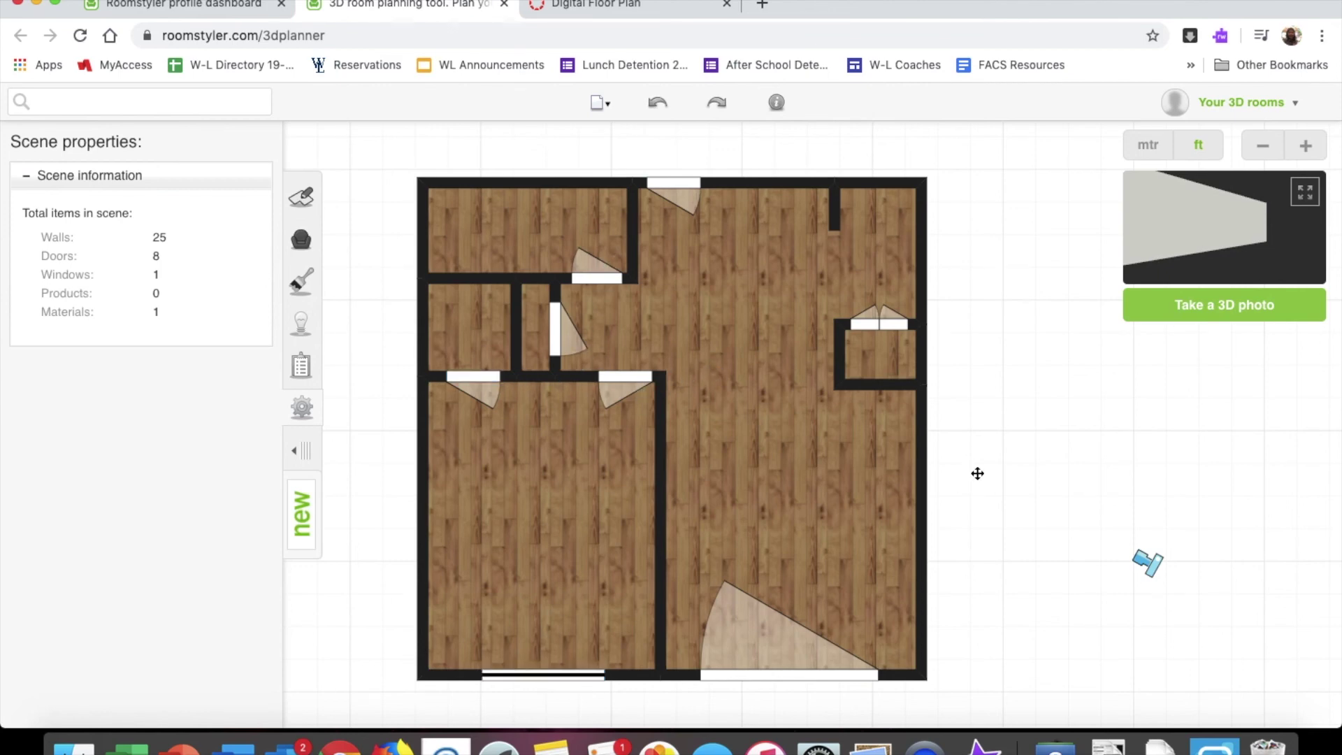
- Review the living room's properties and floor style, the door catalogue and the furniture categories
{"action": "left_click_drag", "start_coordinate": [977, 473], "coordinate": [1037, 455]}
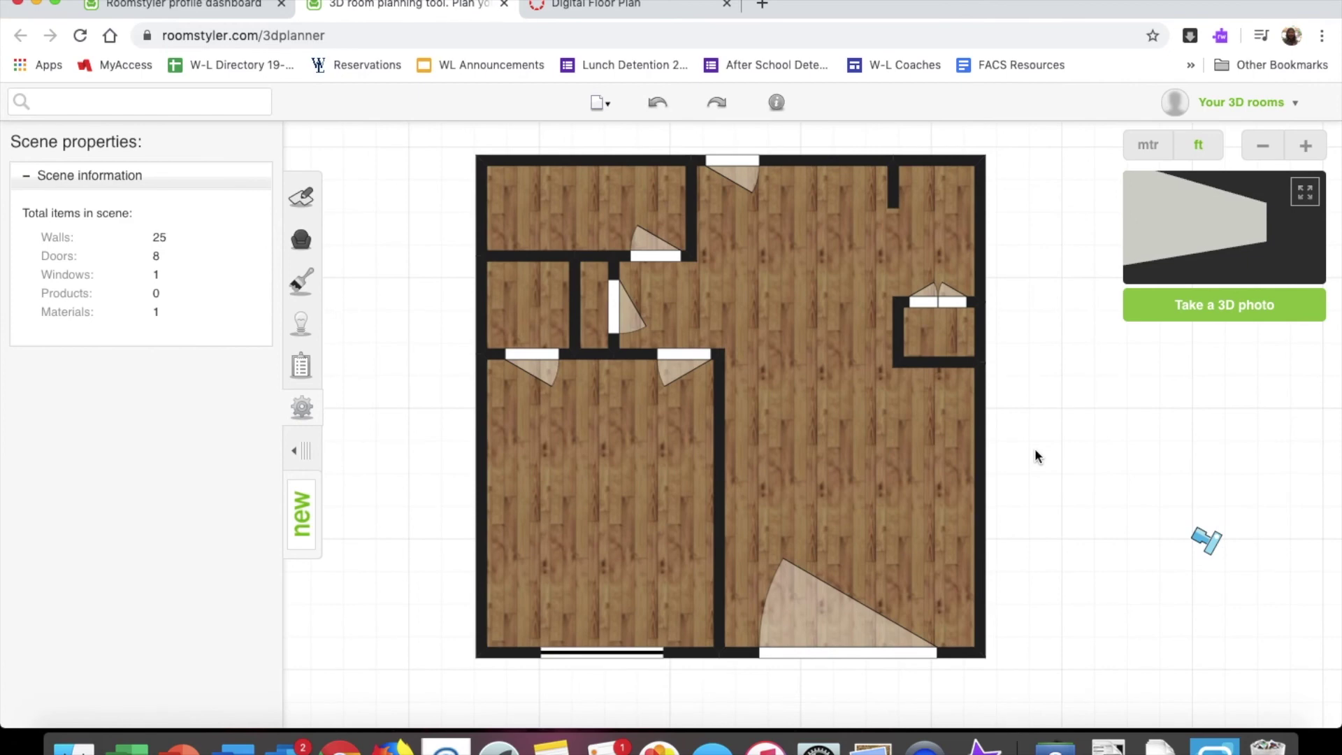
{"action": "left_click", "coordinate": [810, 421]}
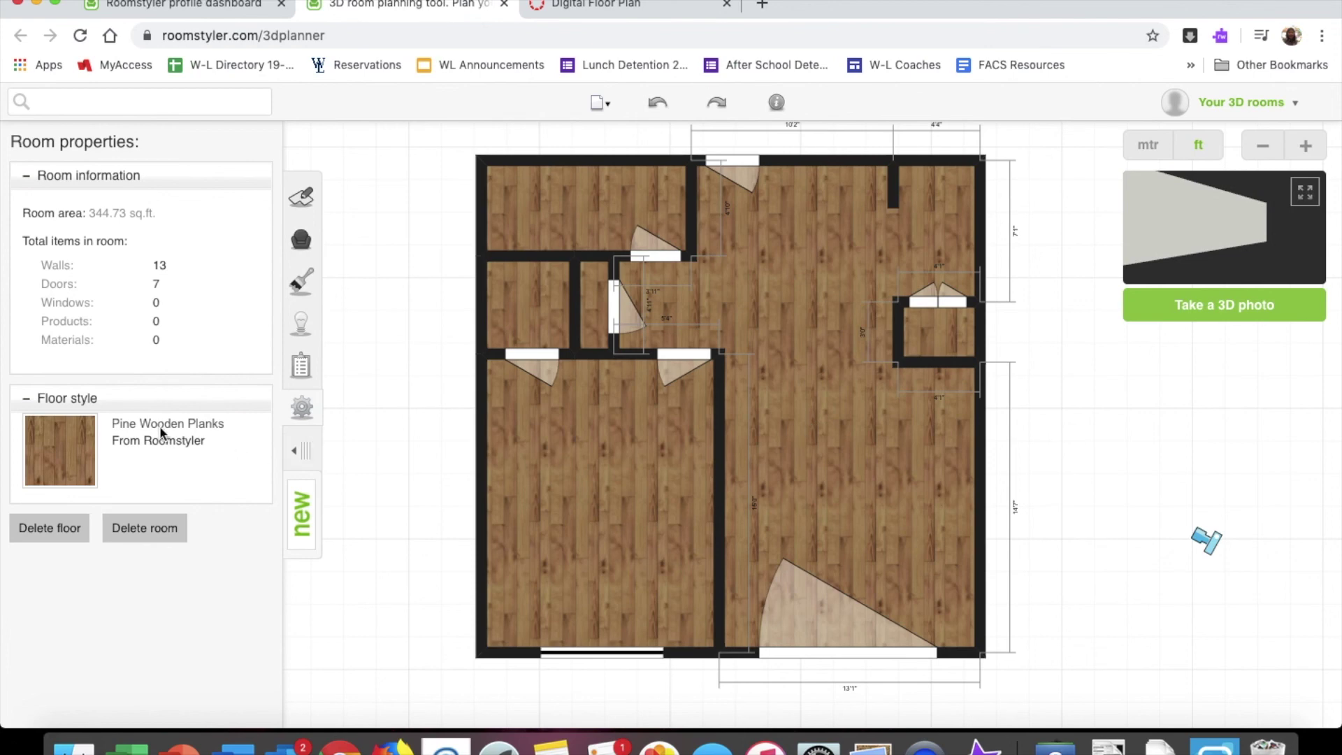
{"action": "left_click", "coordinate": [23, 405]}
{"action": "left_click", "coordinate": [23, 402]}
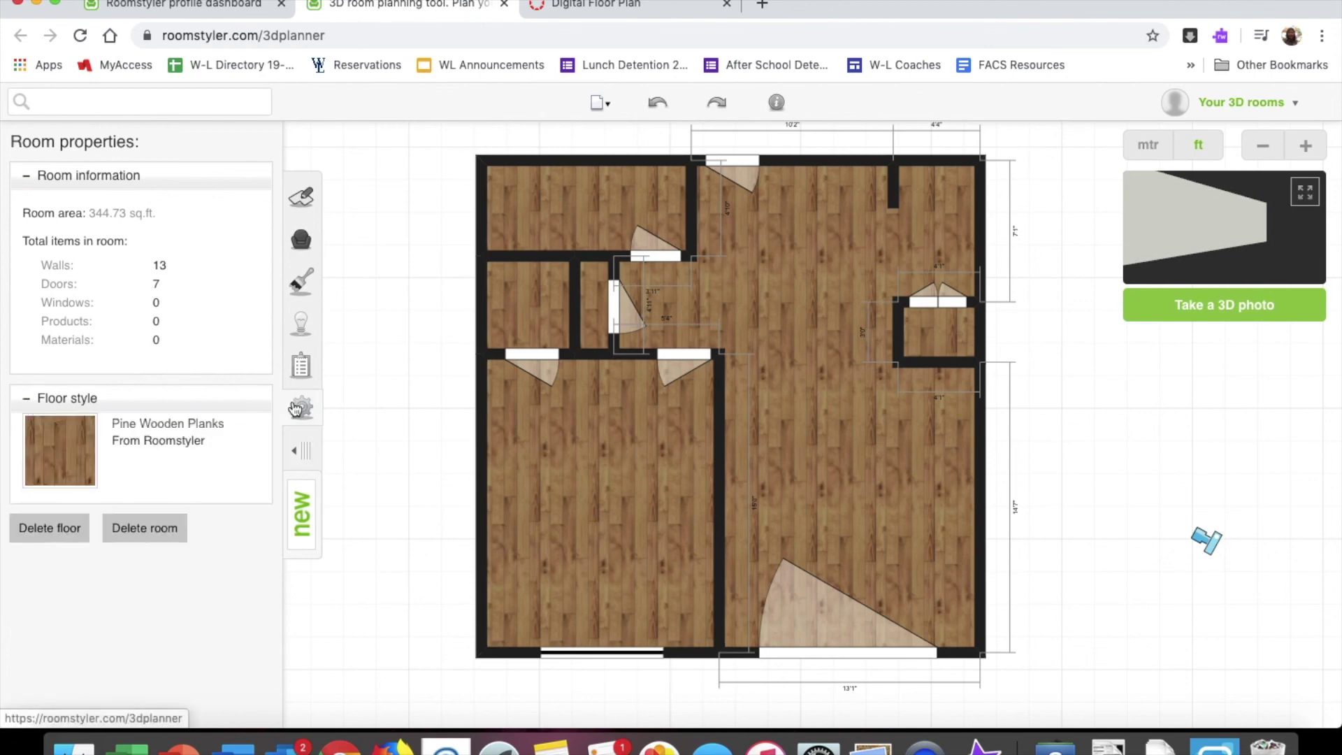
{"action": "left_click", "coordinate": [302, 197]}
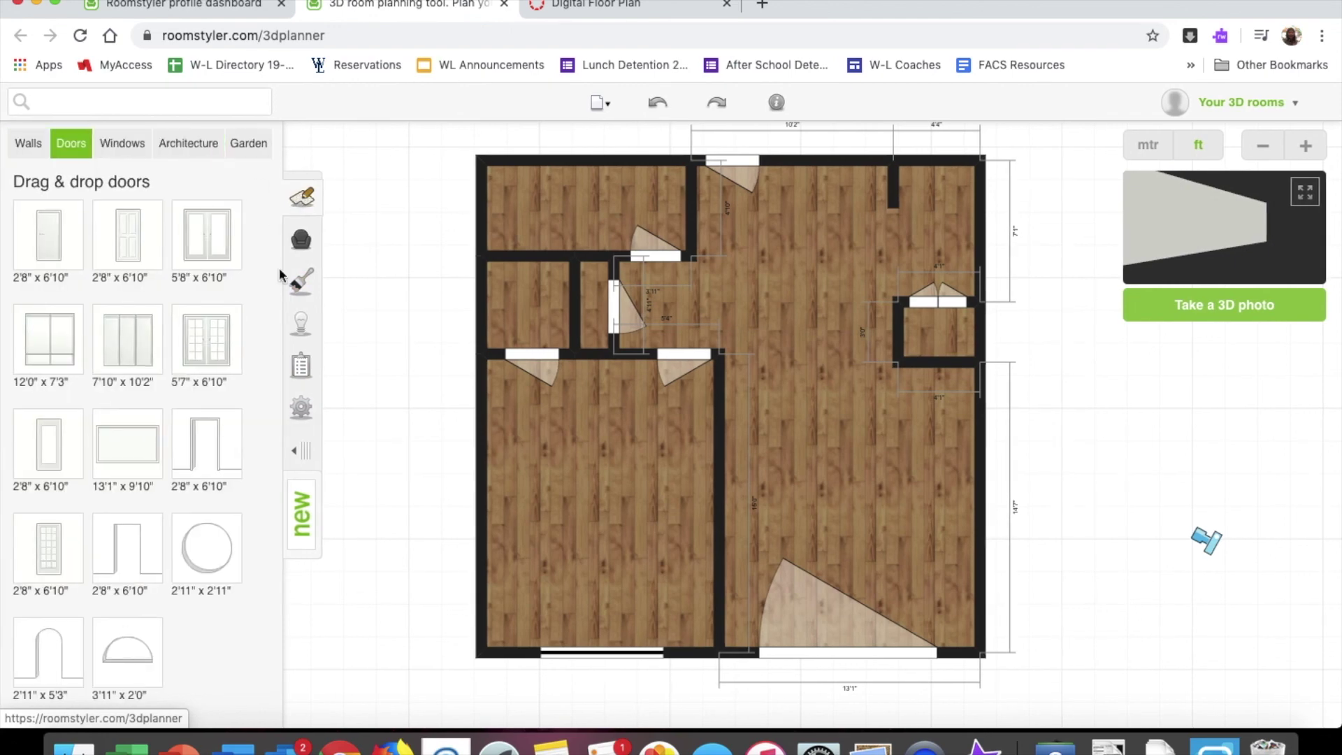
{"action": "left_click", "coordinate": [930, 438]}
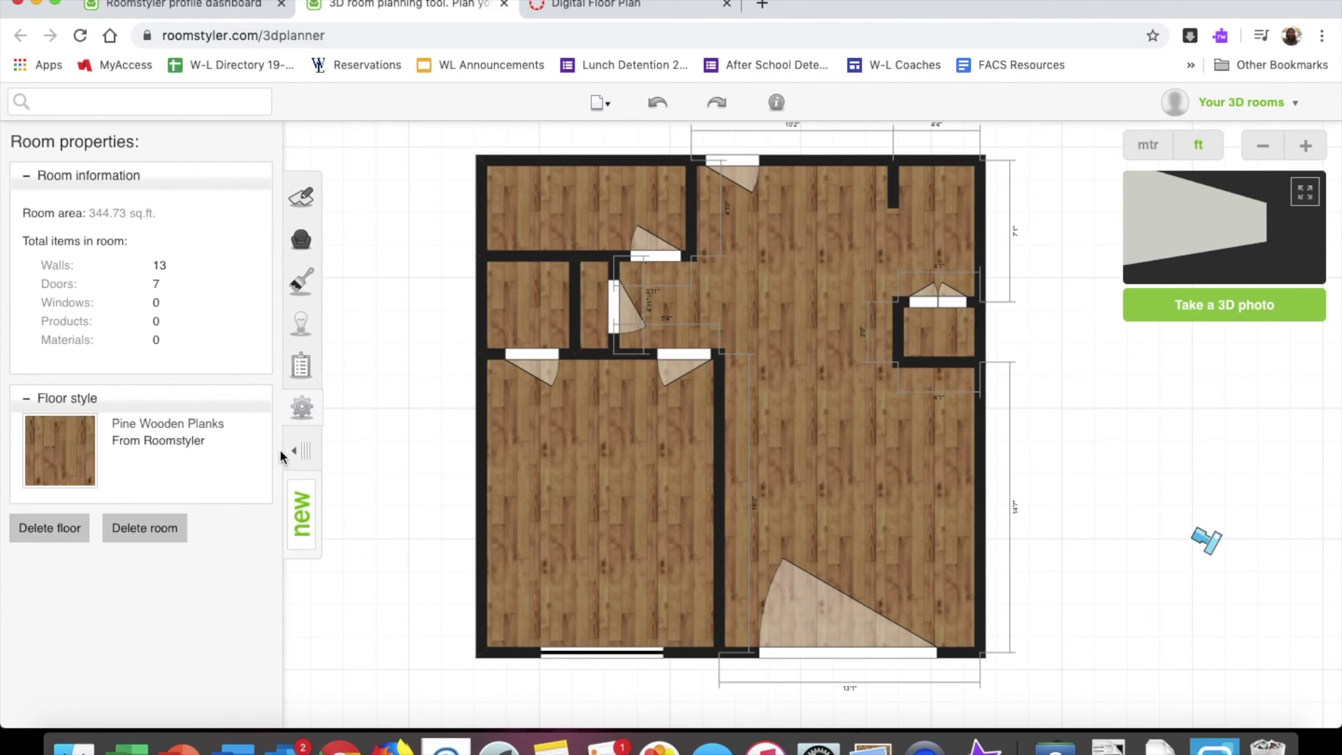
{"action": "left_click", "coordinate": [308, 246]}
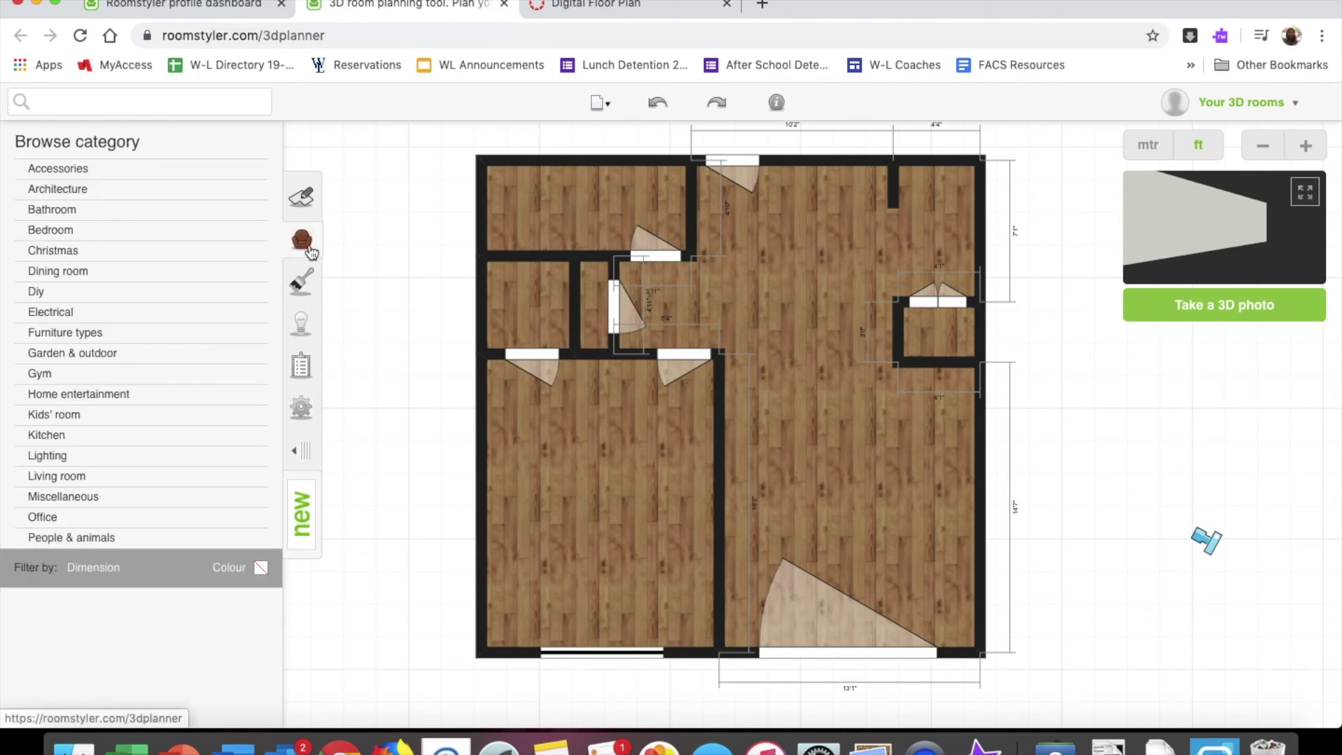
- Browse the Wood materials and choose Casual Wood Tan
{"action": "left_click", "coordinate": [306, 284]}
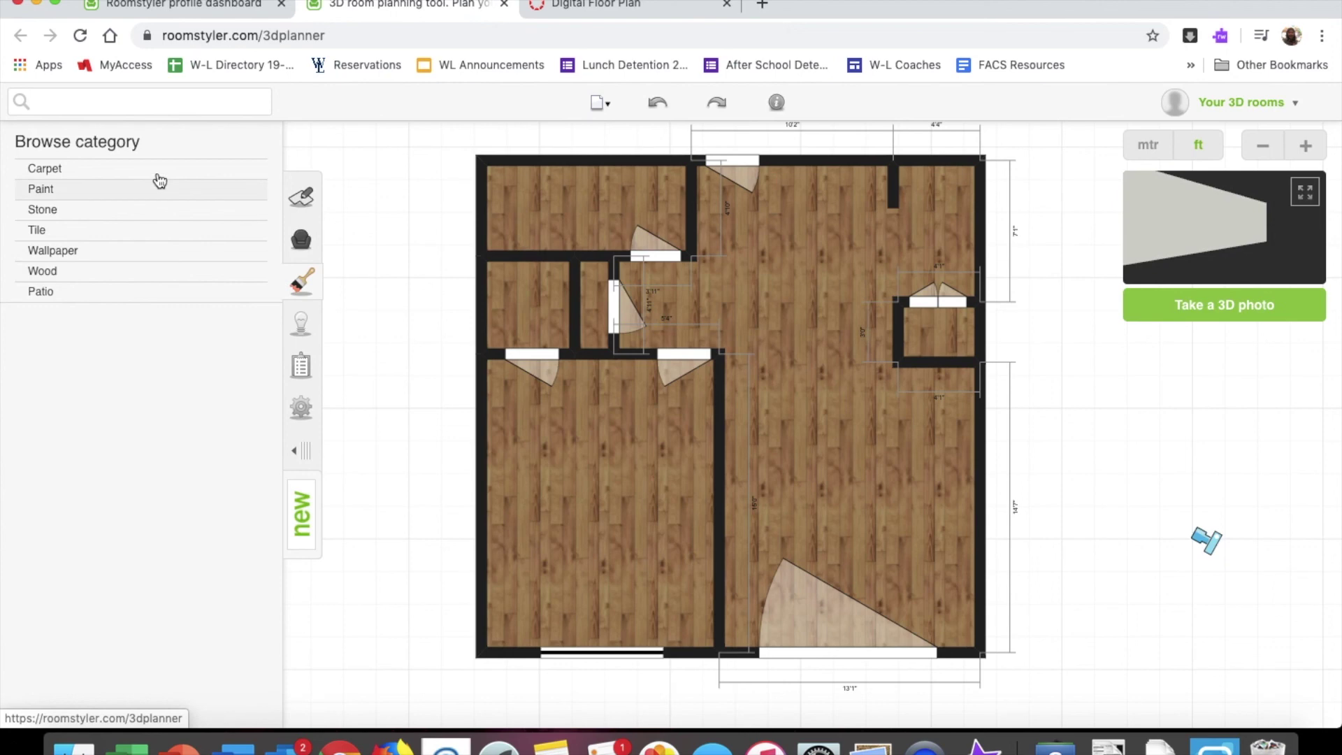
{"action": "left_click", "coordinate": [154, 275]}
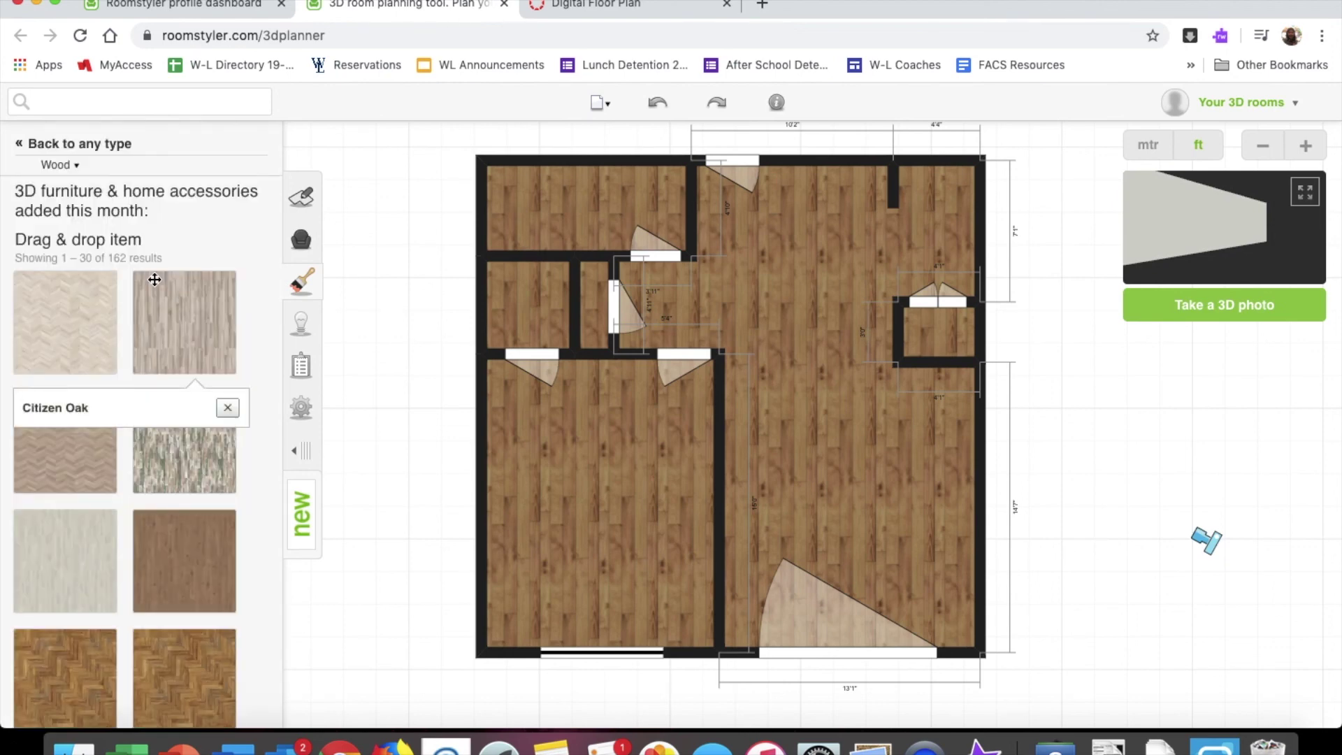
{"action": "scroll", "coordinate": [155, 279], "scroll_direction": "down", "scroll_amount": 5}
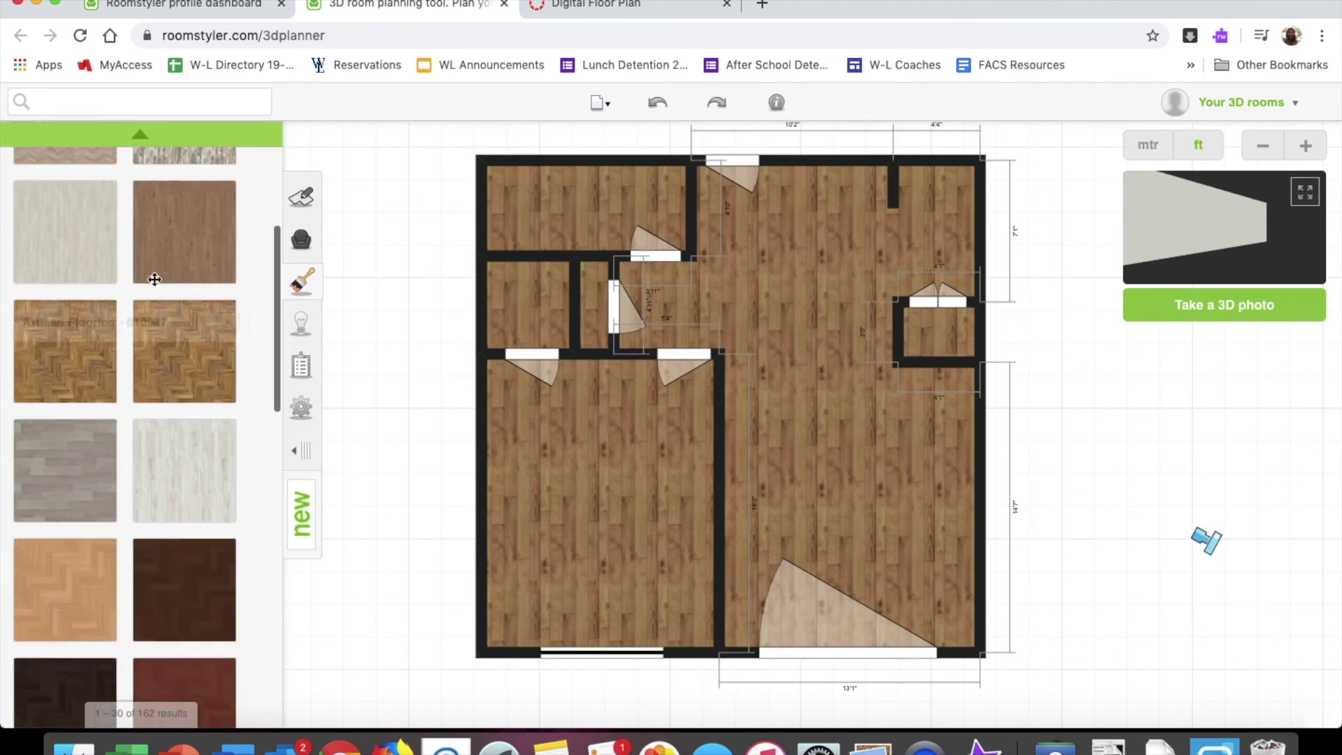
{"action": "left_click", "coordinate": [67, 463]}
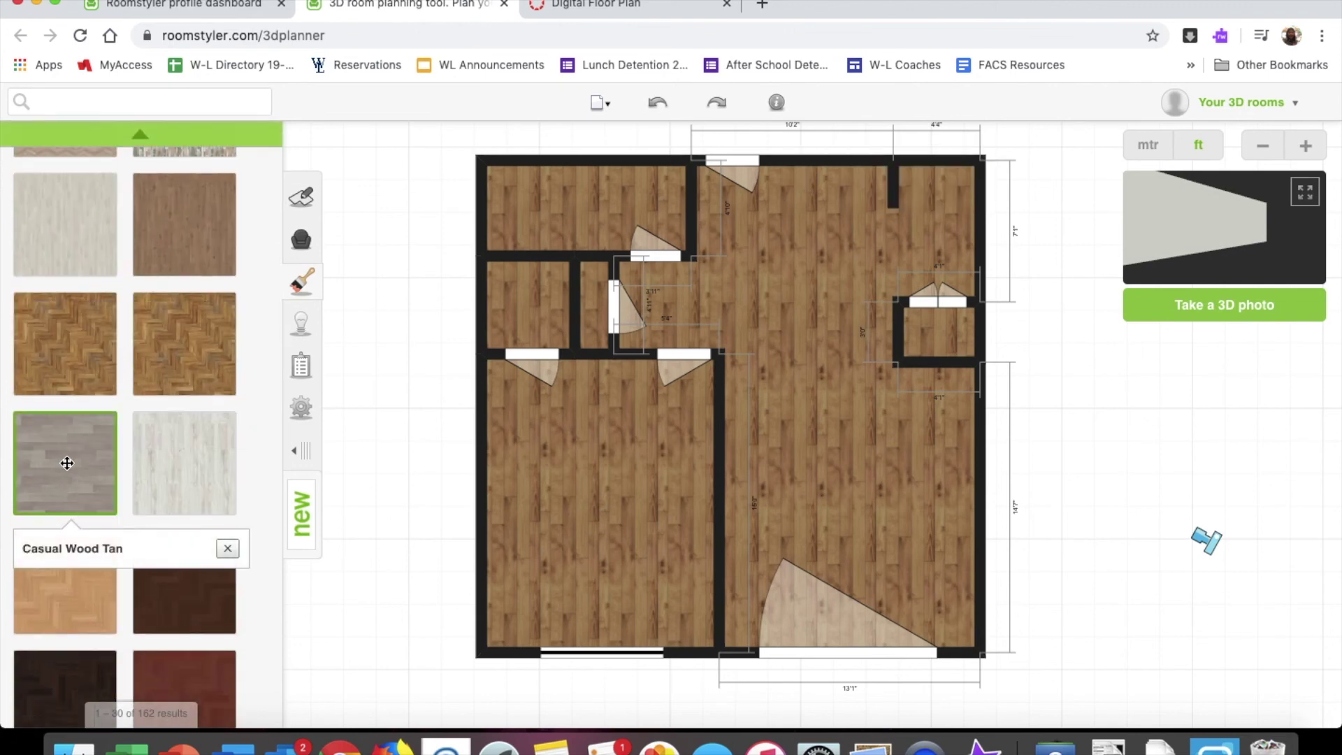
{"action": "left_click", "coordinate": [66, 463]}
- Apply the Casual Wood Tan flooring to the living area, bedroom, bathroom, walk-in closet, small closet and double-door closet
{"action": "left_click_drag", "start_coordinate": [67, 464], "coordinate": [822, 436]}
{"action": "left_click_drag", "start_coordinate": [79, 449], "coordinate": [534, 461]}
{"action": "left_click_drag", "start_coordinate": [69, 468], "coordinate": [586, 199]}
{"action": "left_click_drag", "start_coordinate": [91, 445], "coordinate": [535, 318]}
{"action": "left_click_drag", "start_coordinate": [72, 452], "coordinate": [599, 290]}
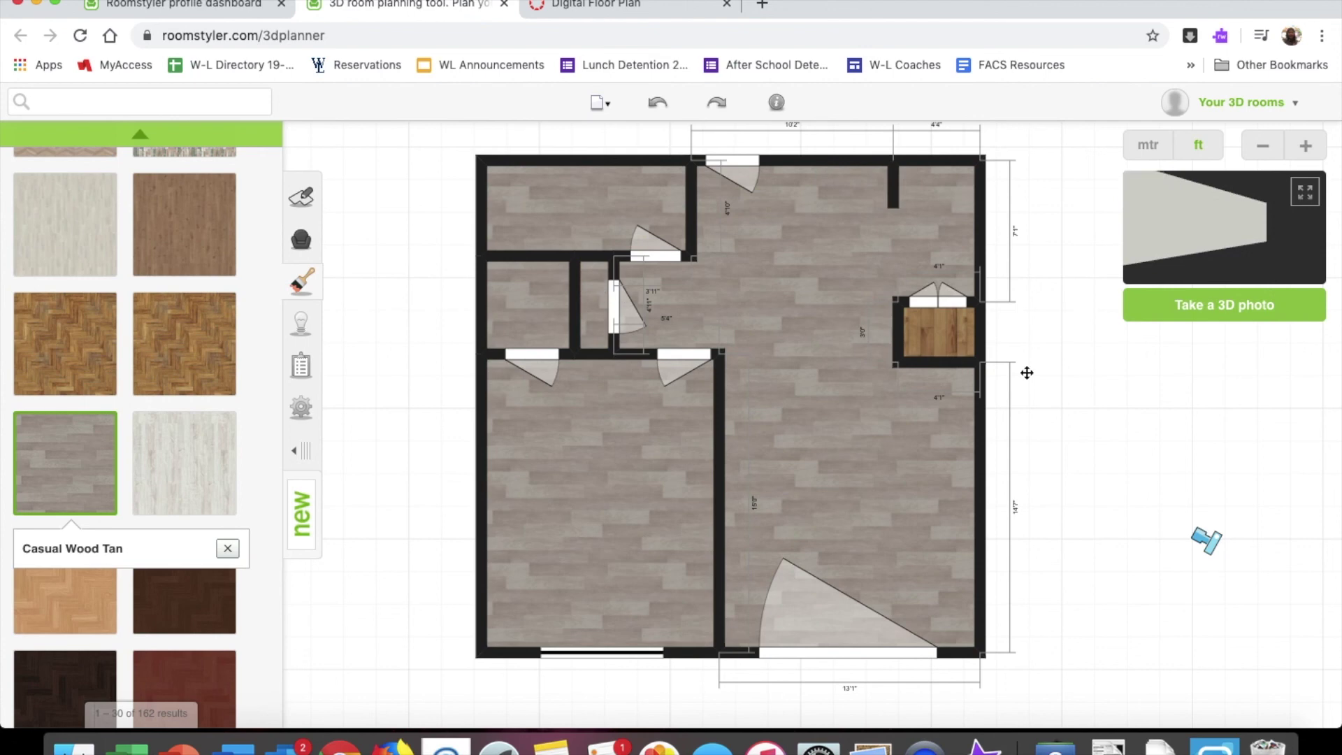
{"action": "left_click_drag", "start_coordinate": [46, 445], "coordinate": [942, 332]}
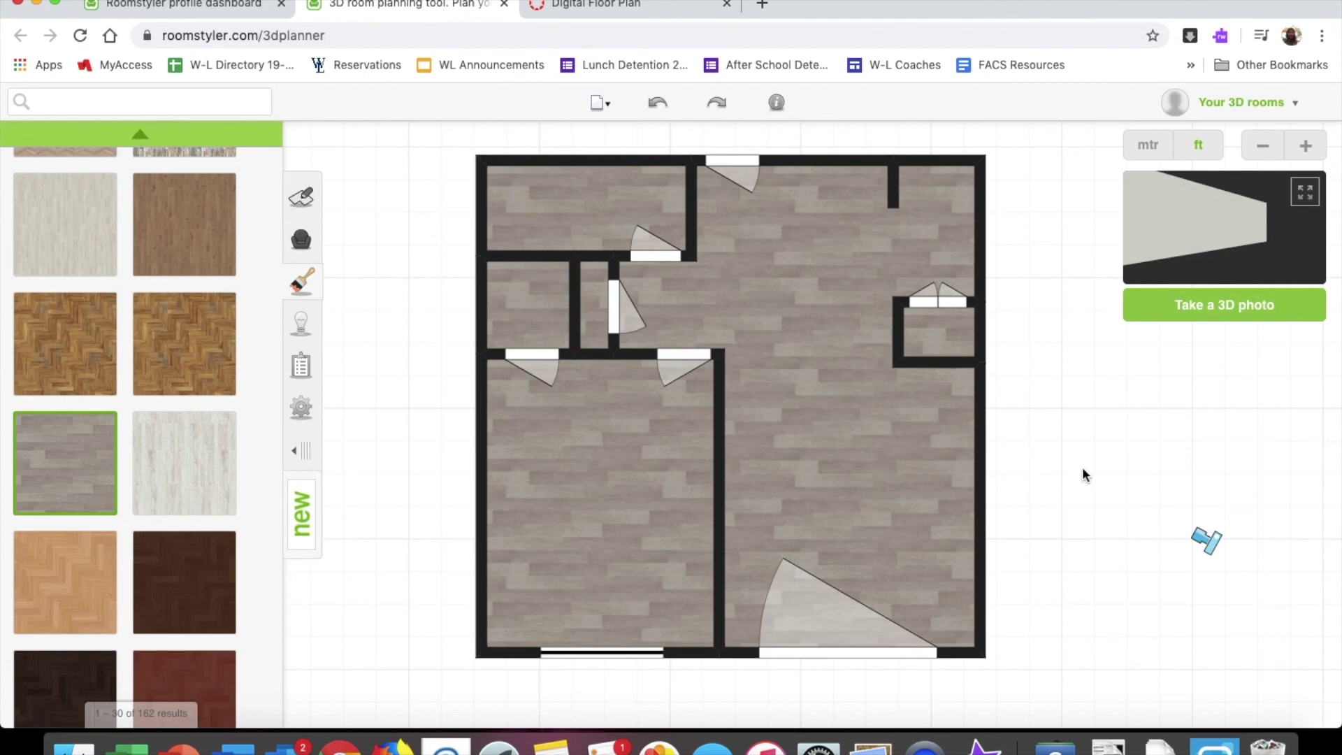
{"action": "left_click_drag", "start_coordinate": [1081, 467], "coordinate": [1083, 496]}
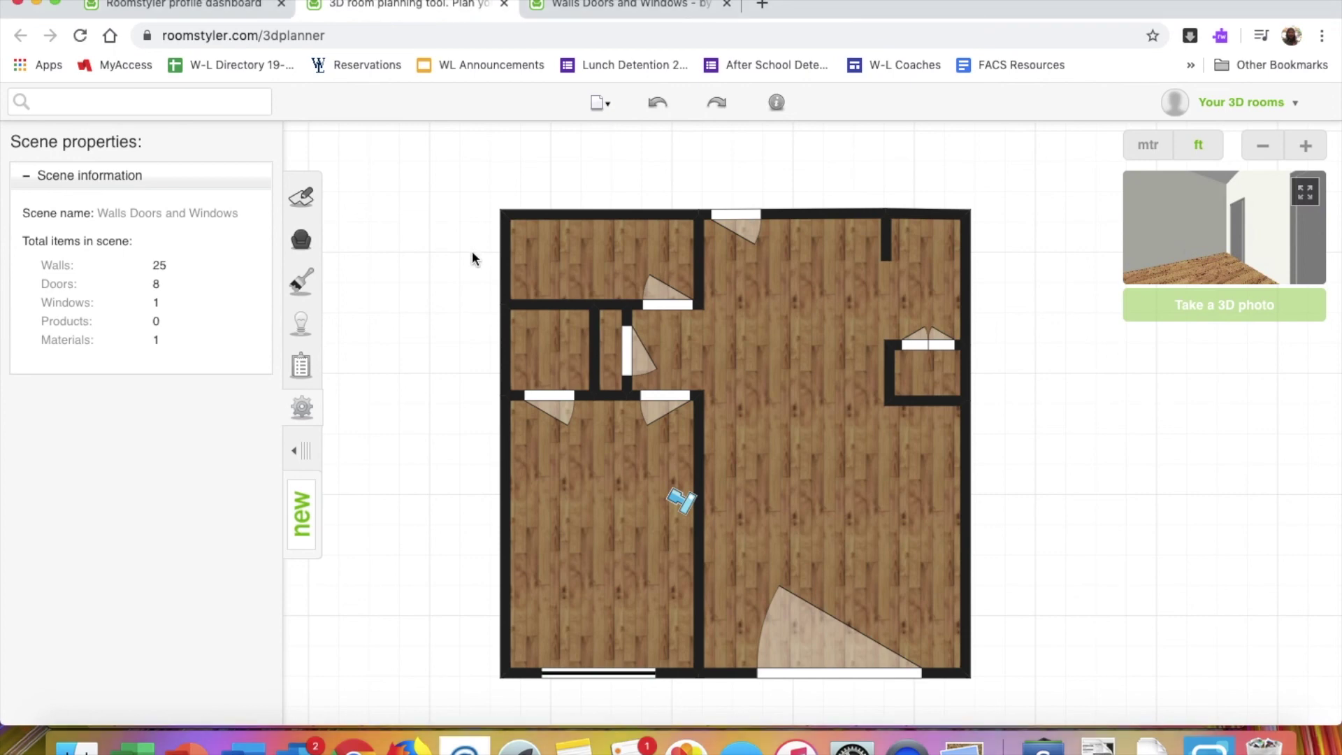
- Capture a screenshot of the entire Walls Doors and Windows floor plan, check its preview and save it
{"action": "scroll", "coordinate": [444, 312], "scroll_direction": "down", "scroll_amount": 2}
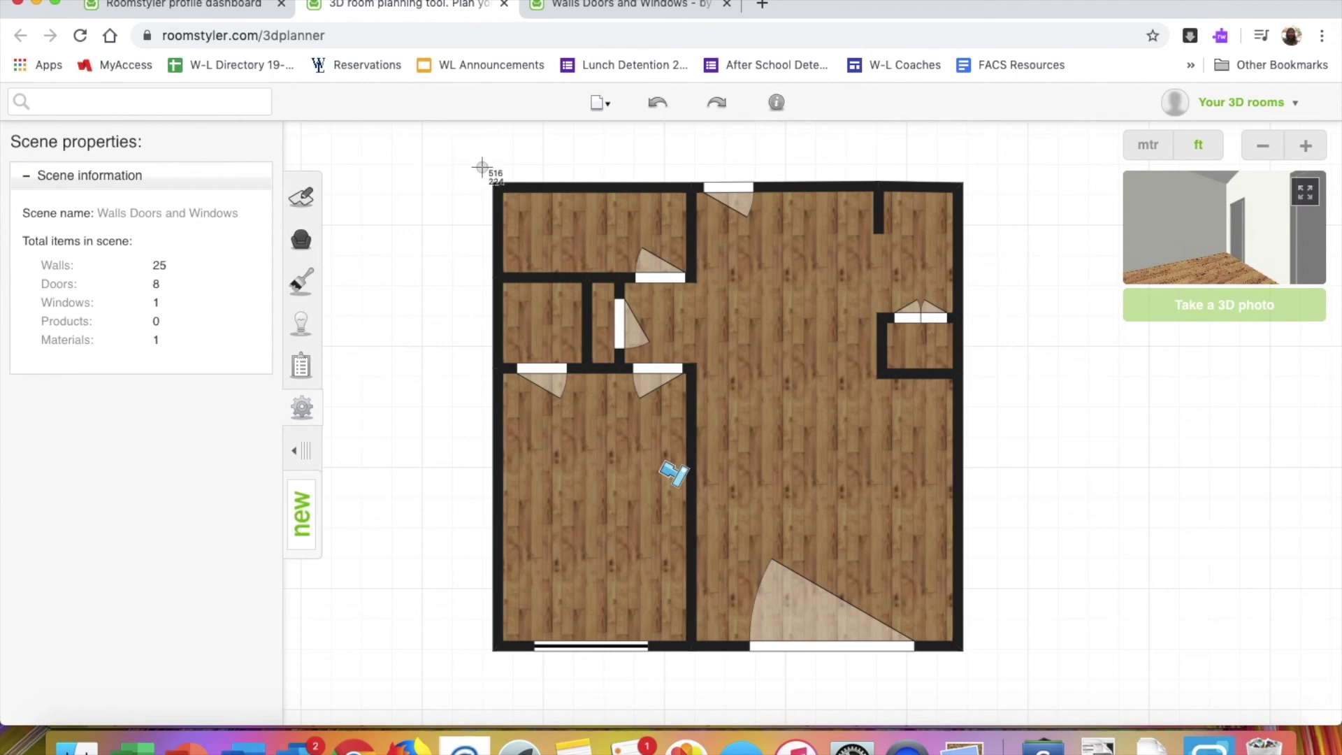
{"action": "left_click_drag", "start_coordinate": [481, 167], "coordinate": [980, 665]}
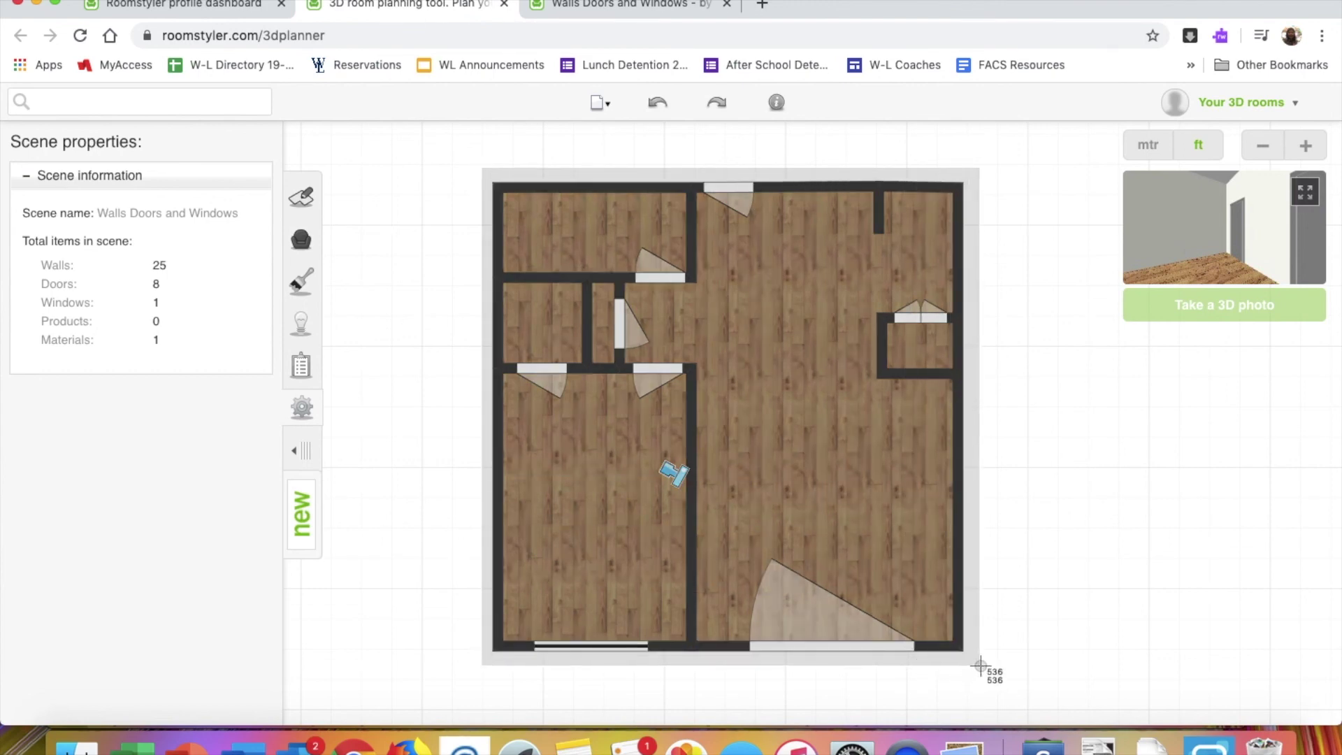
{"action": "left_click_drag", "start_coordinate": [981, 666], "coordinate": [979, 664]}
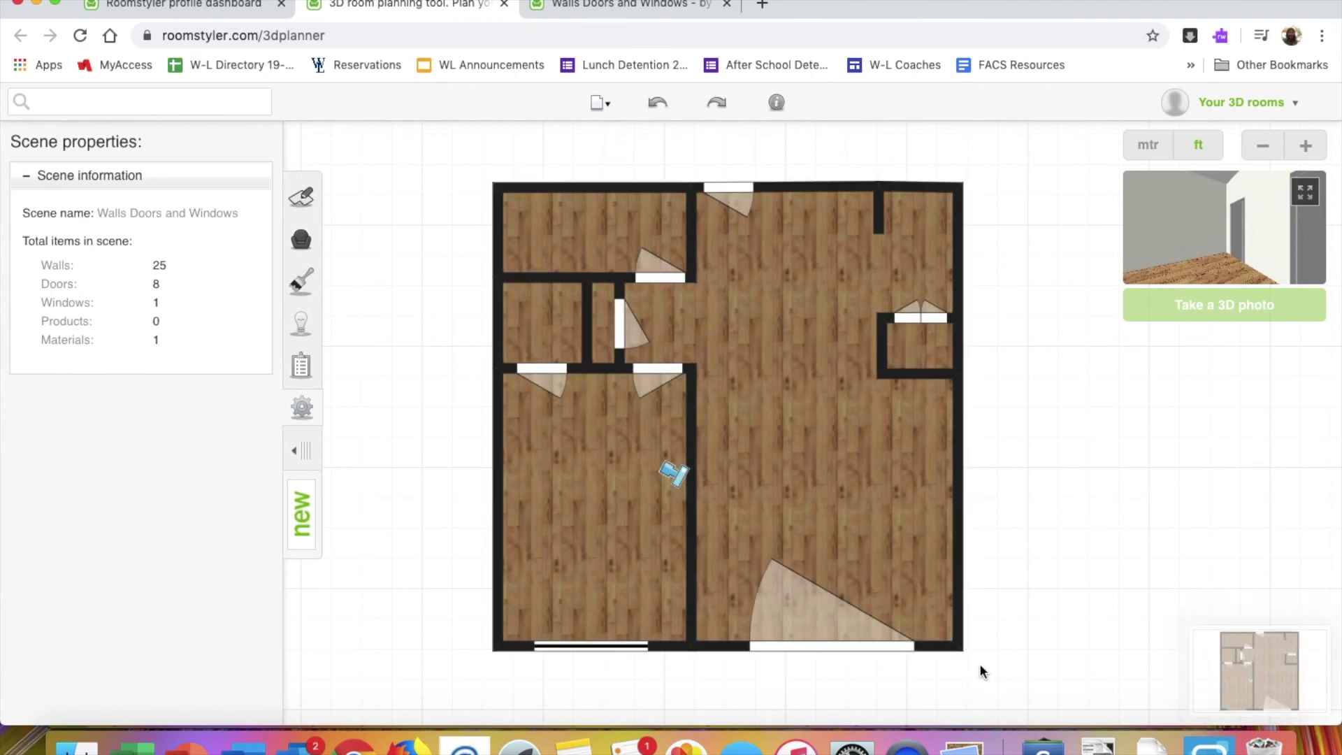
{"action": "left_click", "coordinate": [1285, 672]}
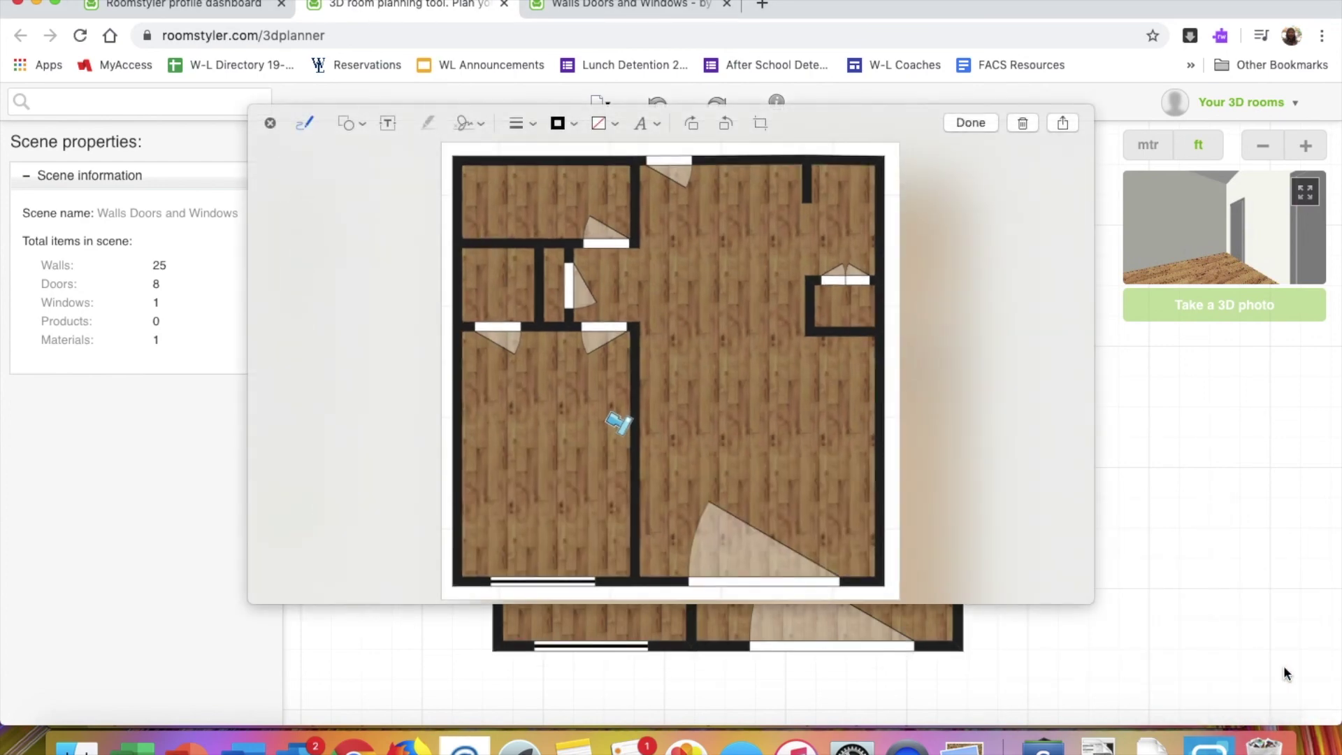
{"action": "left_click", "coordinate": [969, 123]}
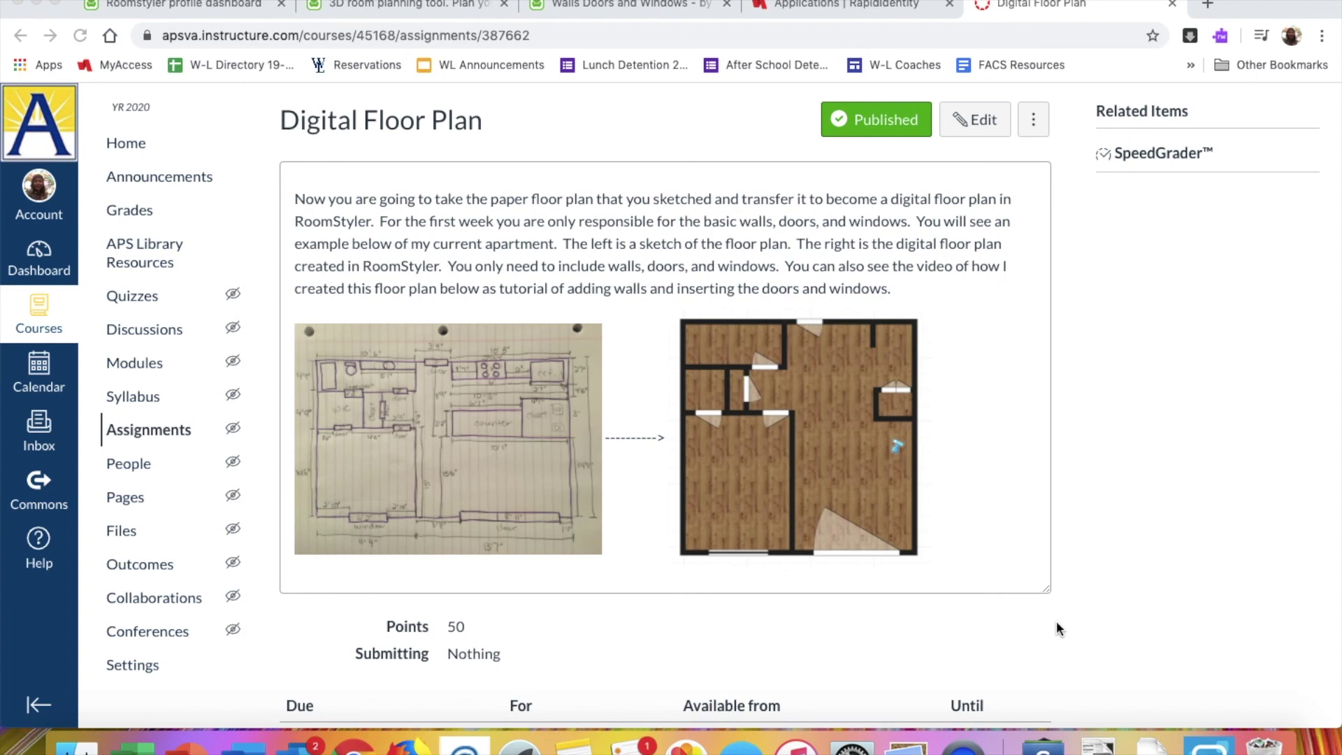
{"action": "scroll", "coordinate": [1056, 627], "scroll_direction": "down", "scroll_amount": 1}
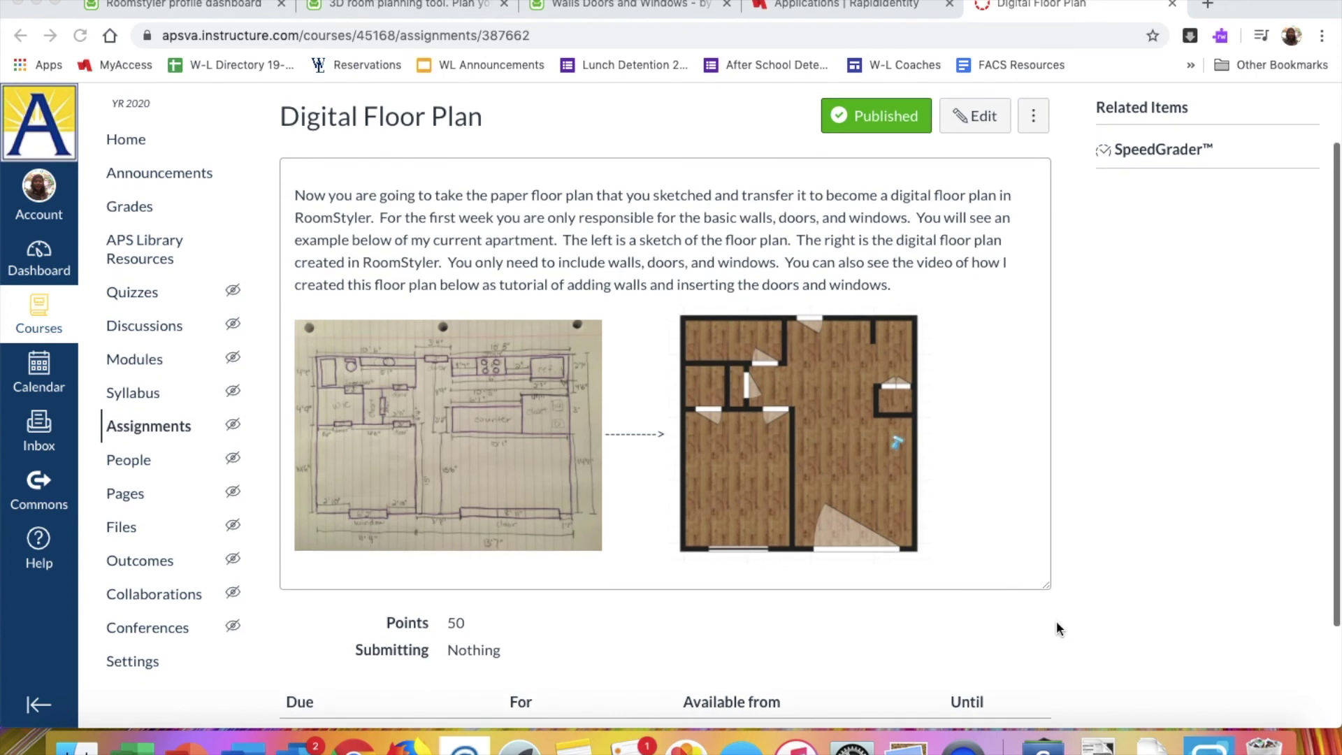